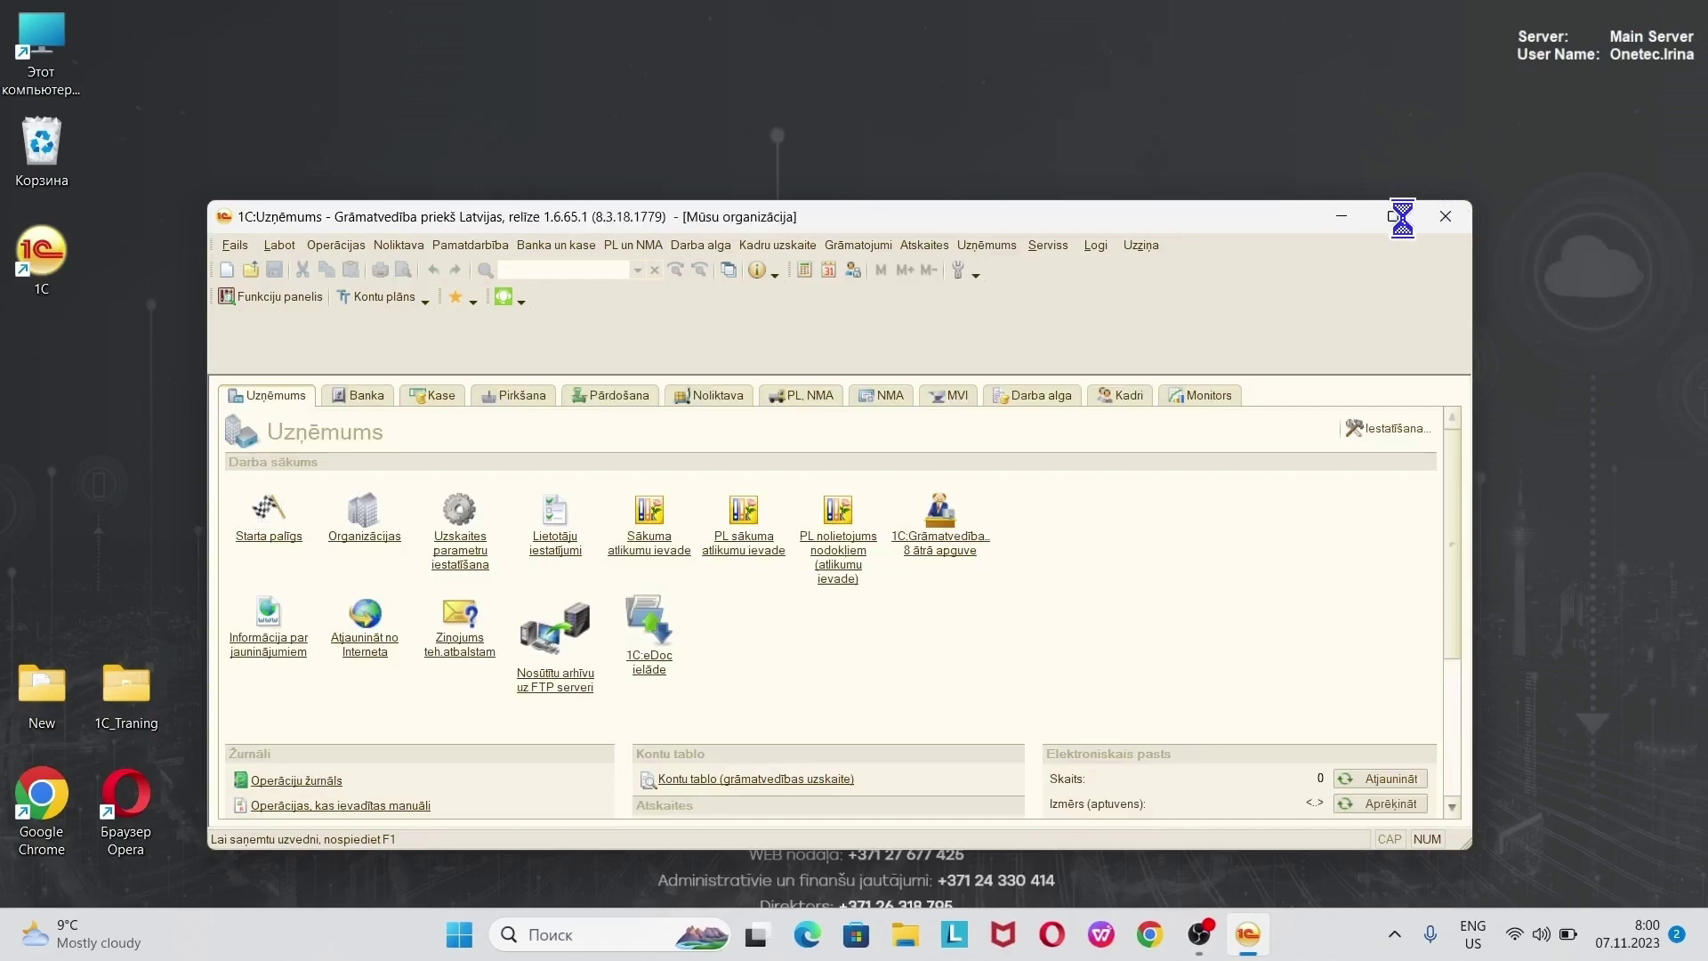
- Maximize the 1C window and close the Izlase favourites pane
click(1394, 216)
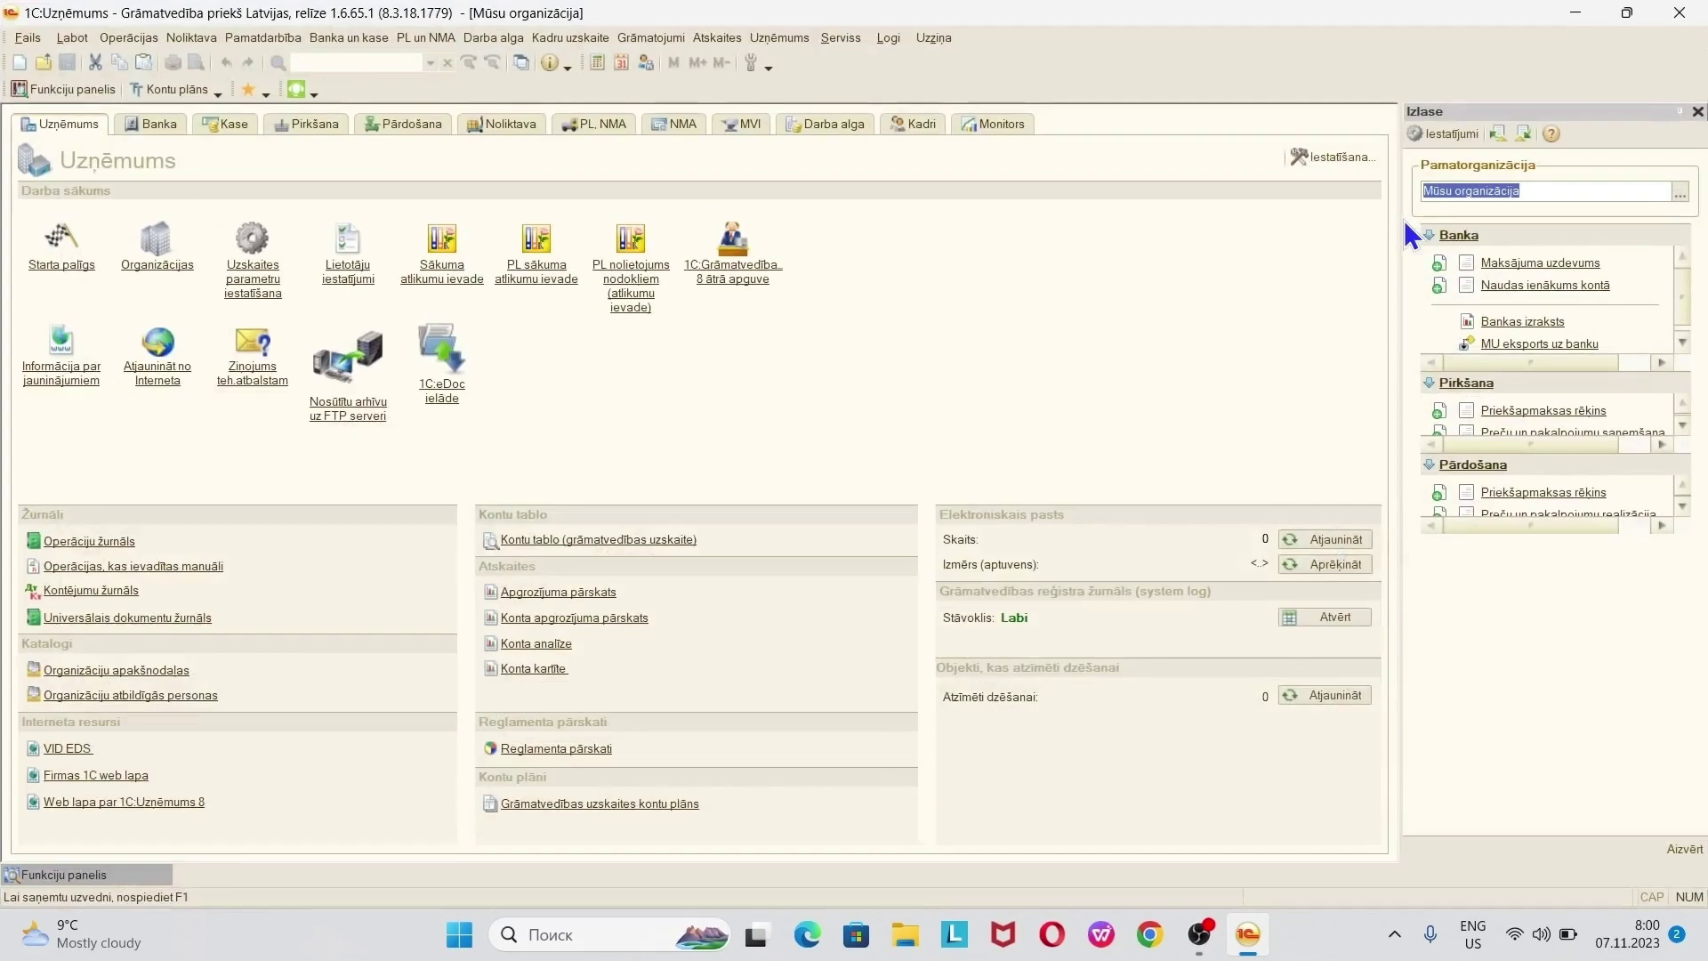
click(1697, 112)
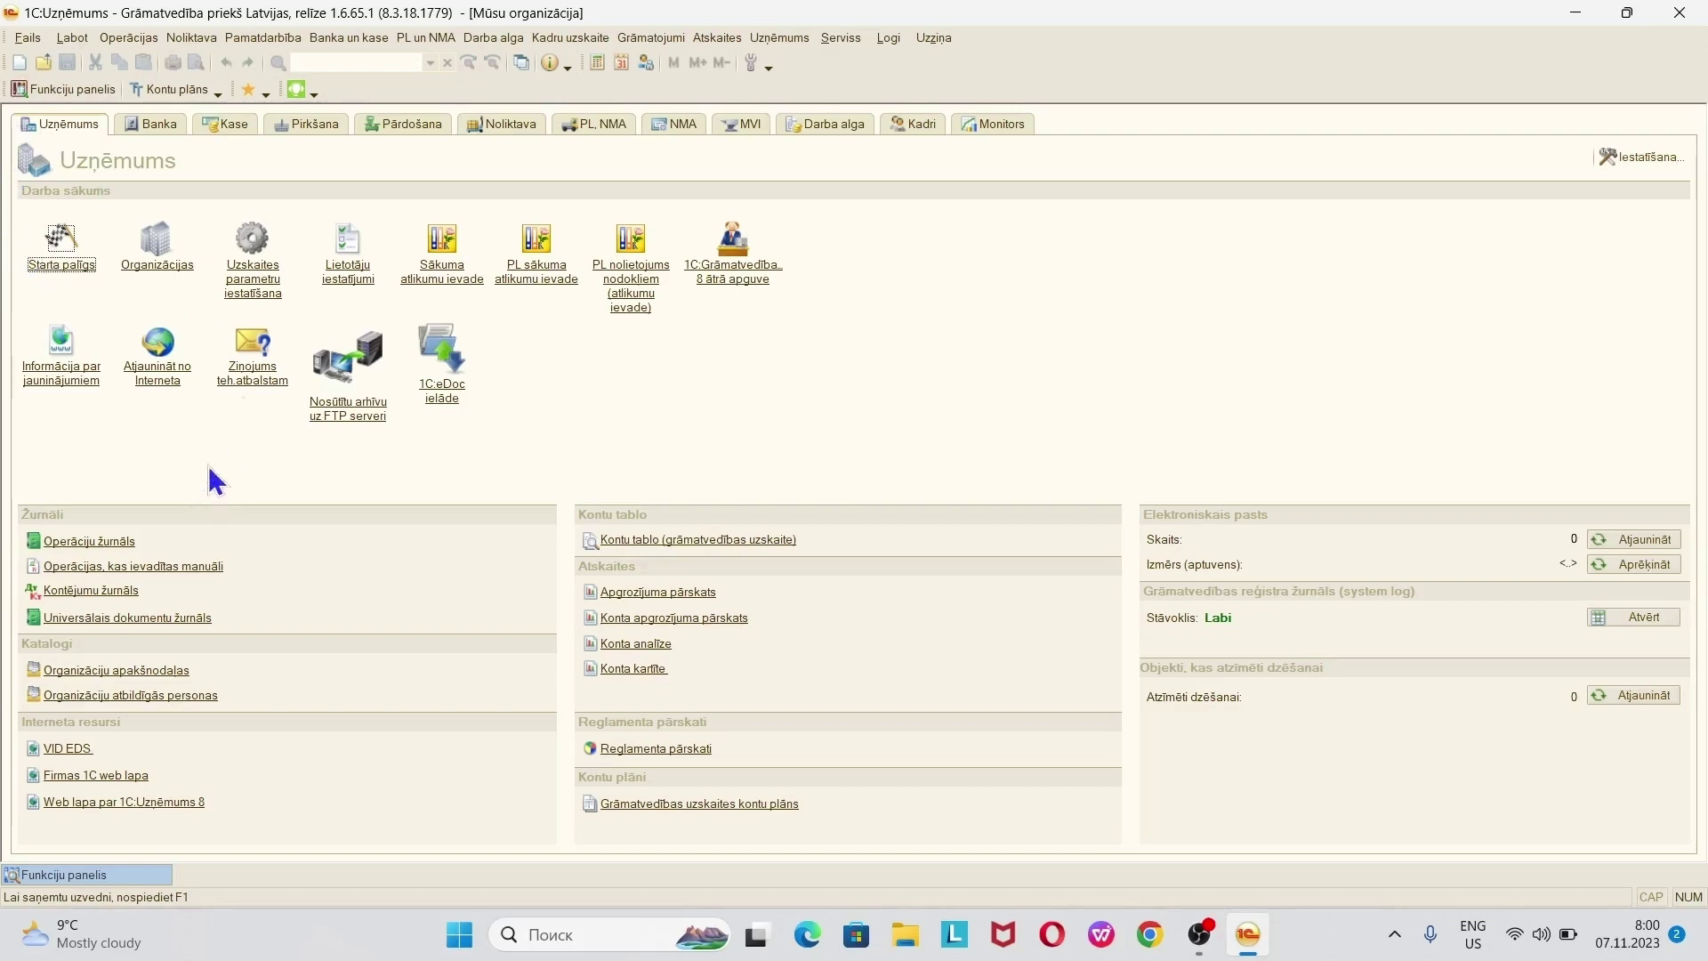
- Briefly open and close the Organizācijas catalogue and the start-up assistant
click(152, 251)
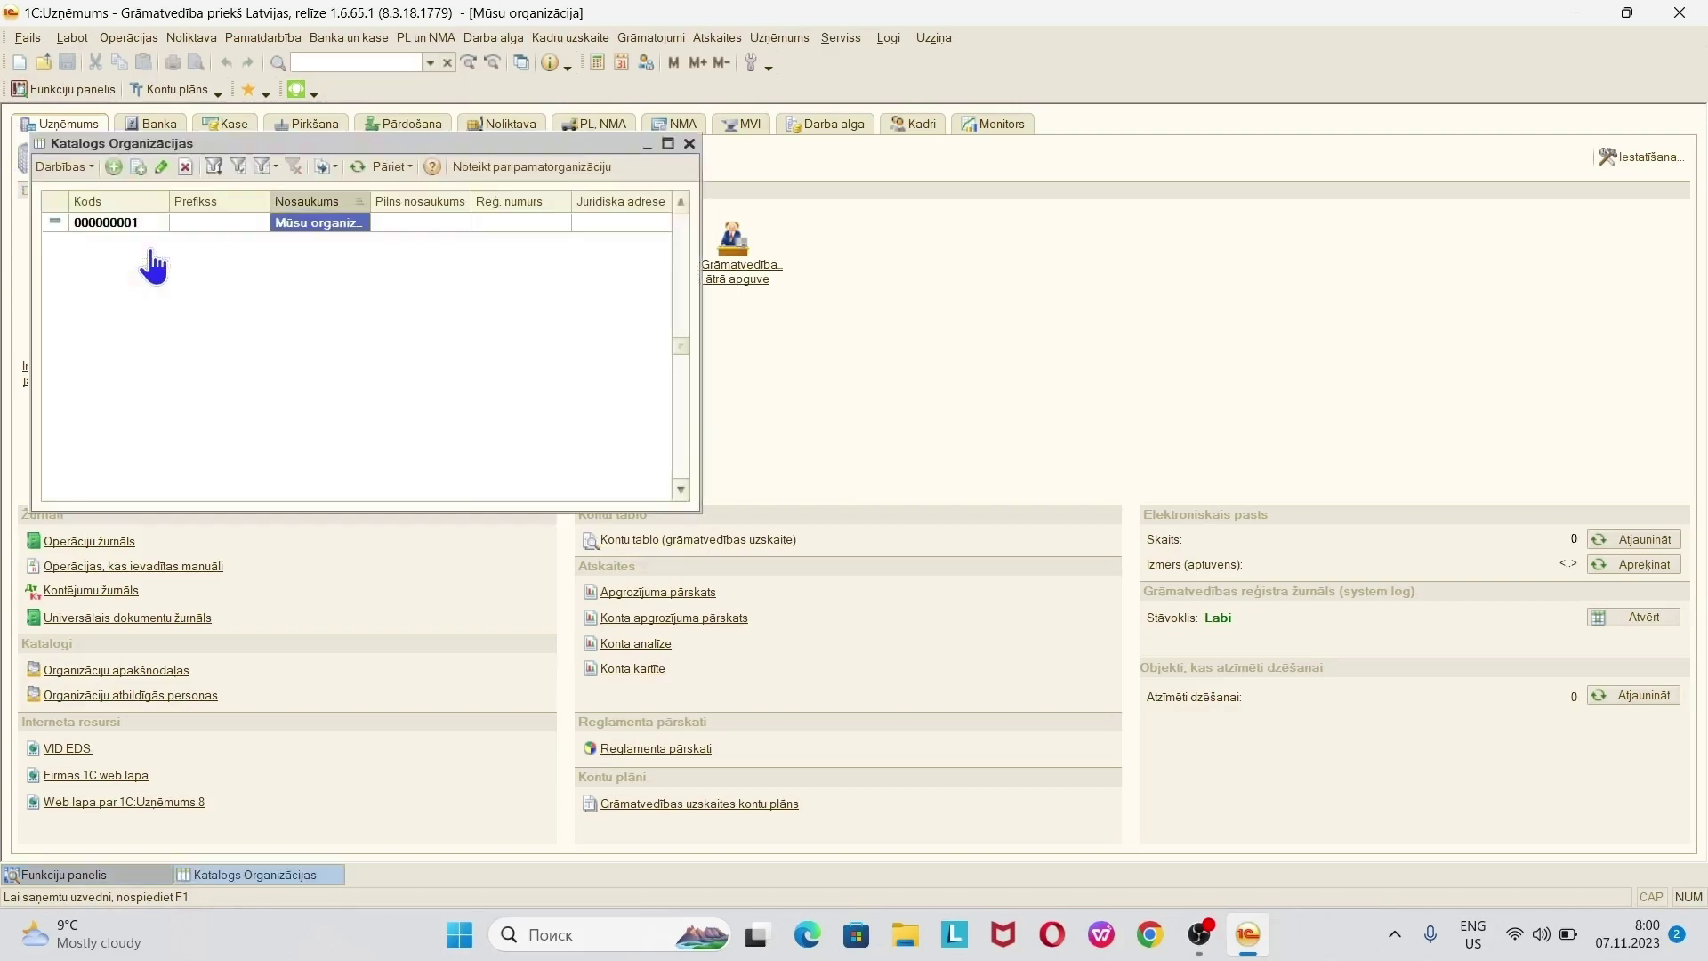
click(687, 145)
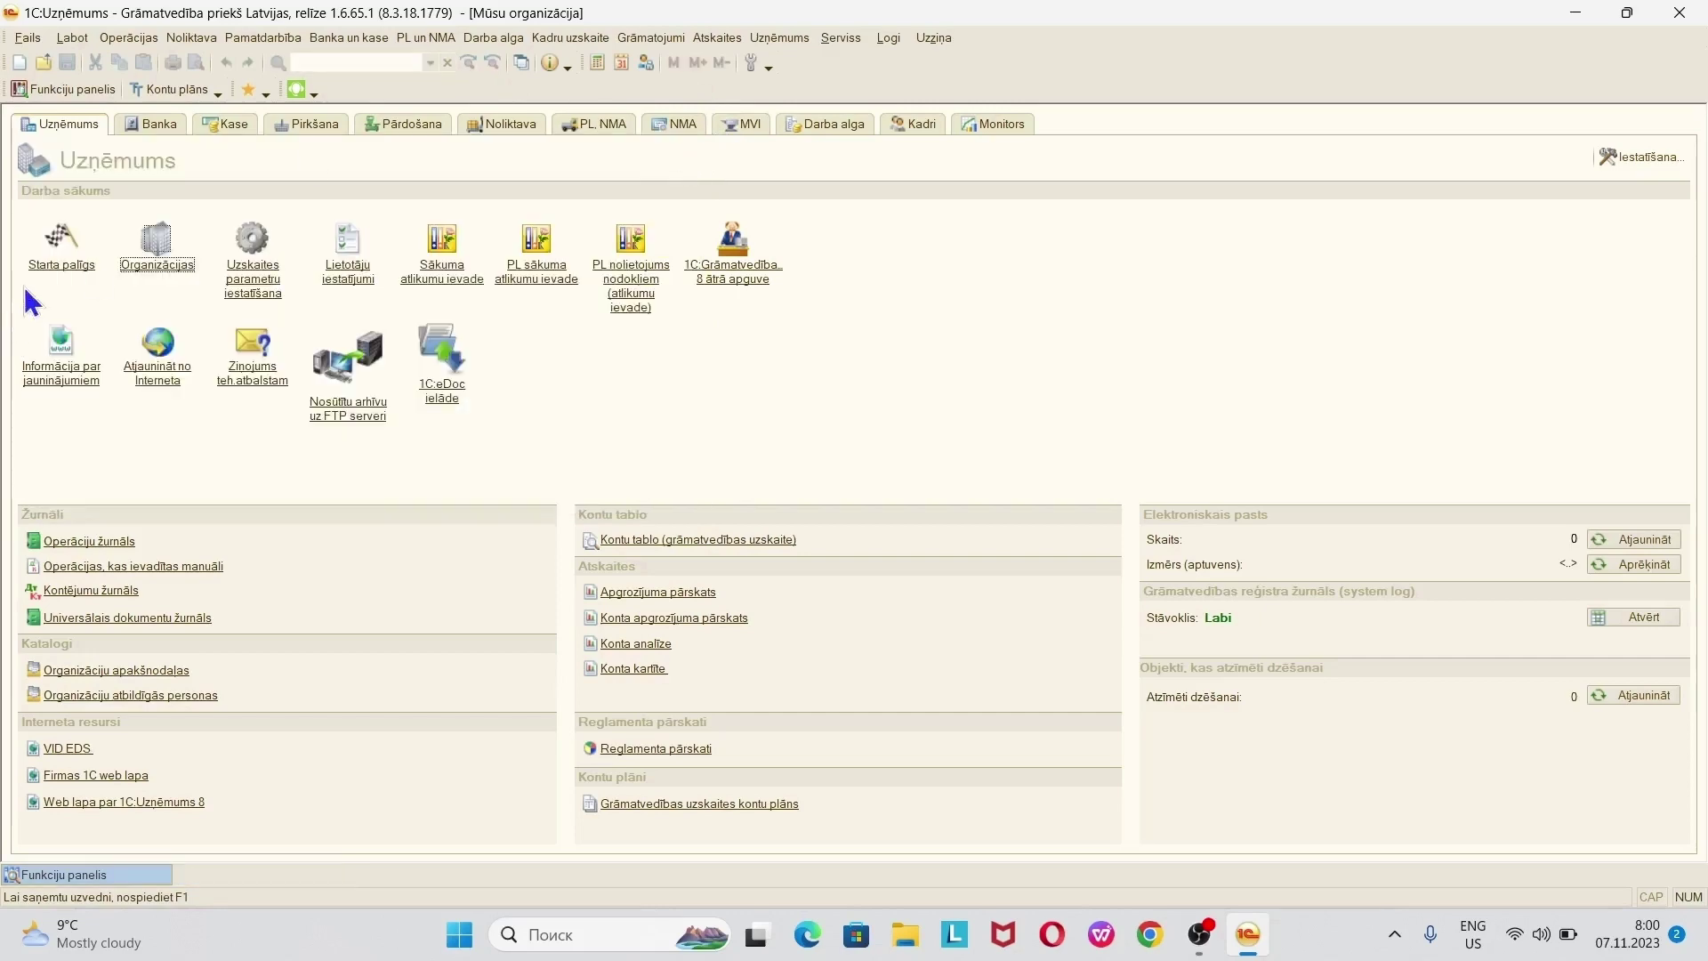
click(64, 263)
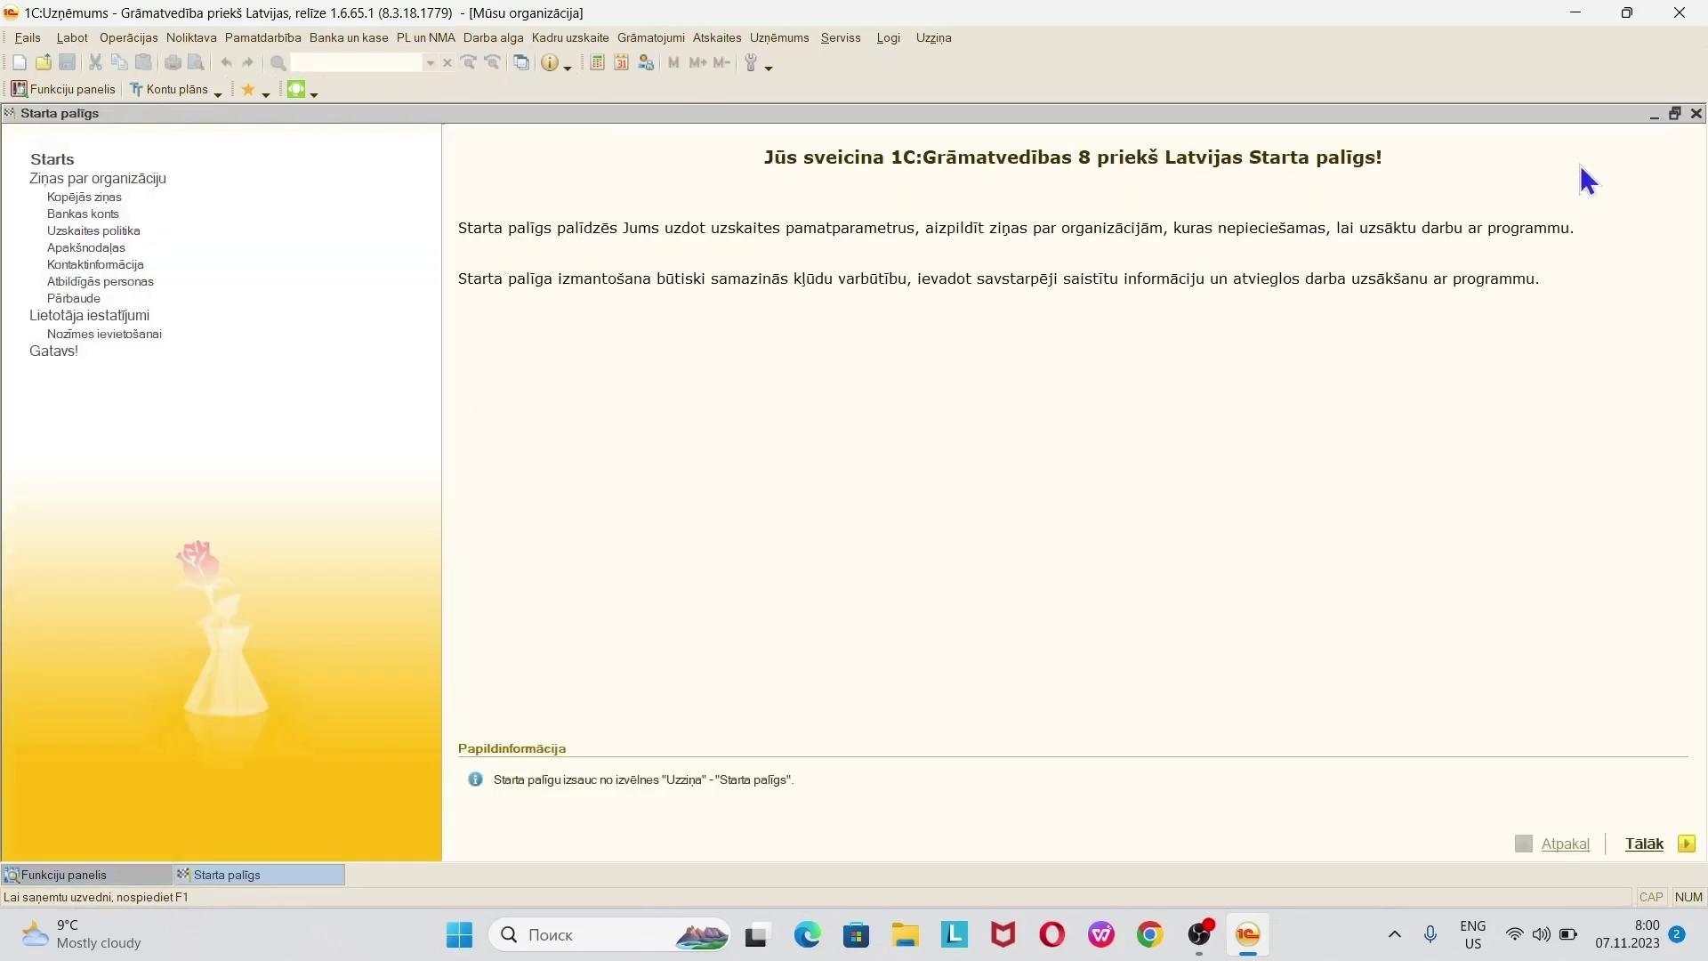
click(1697, 113)
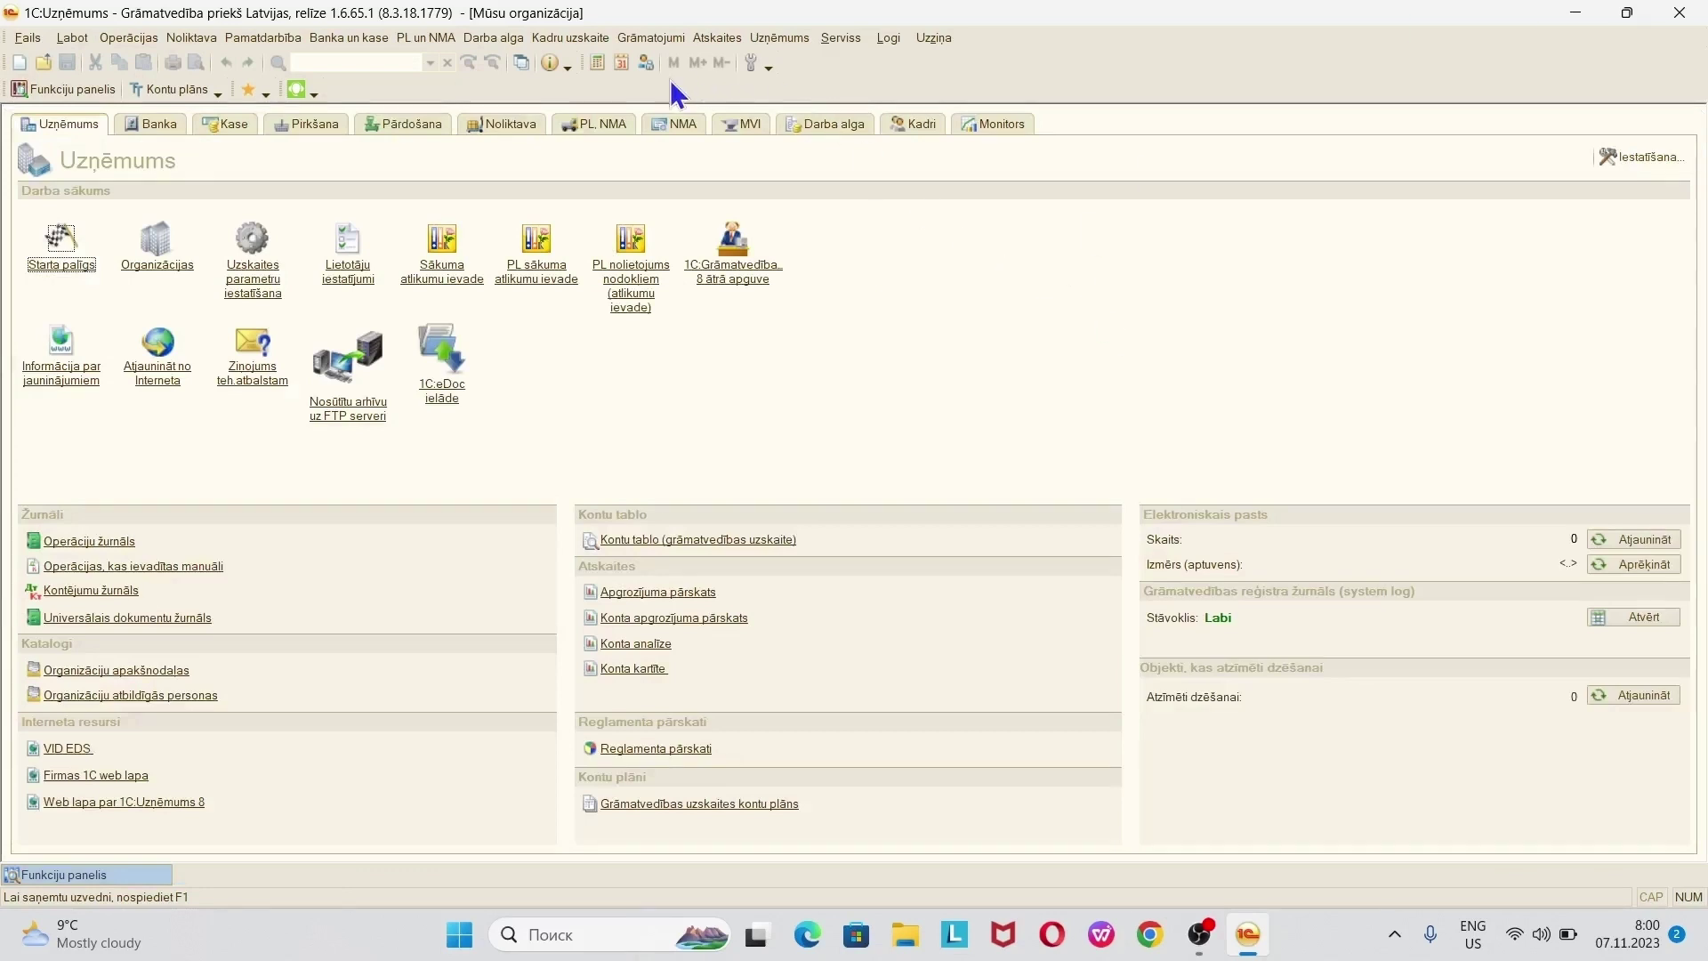
- Browse the Uzņēmums and Serviss menus, then launch Starta palīgs from Uzziņa
click(769, 40)
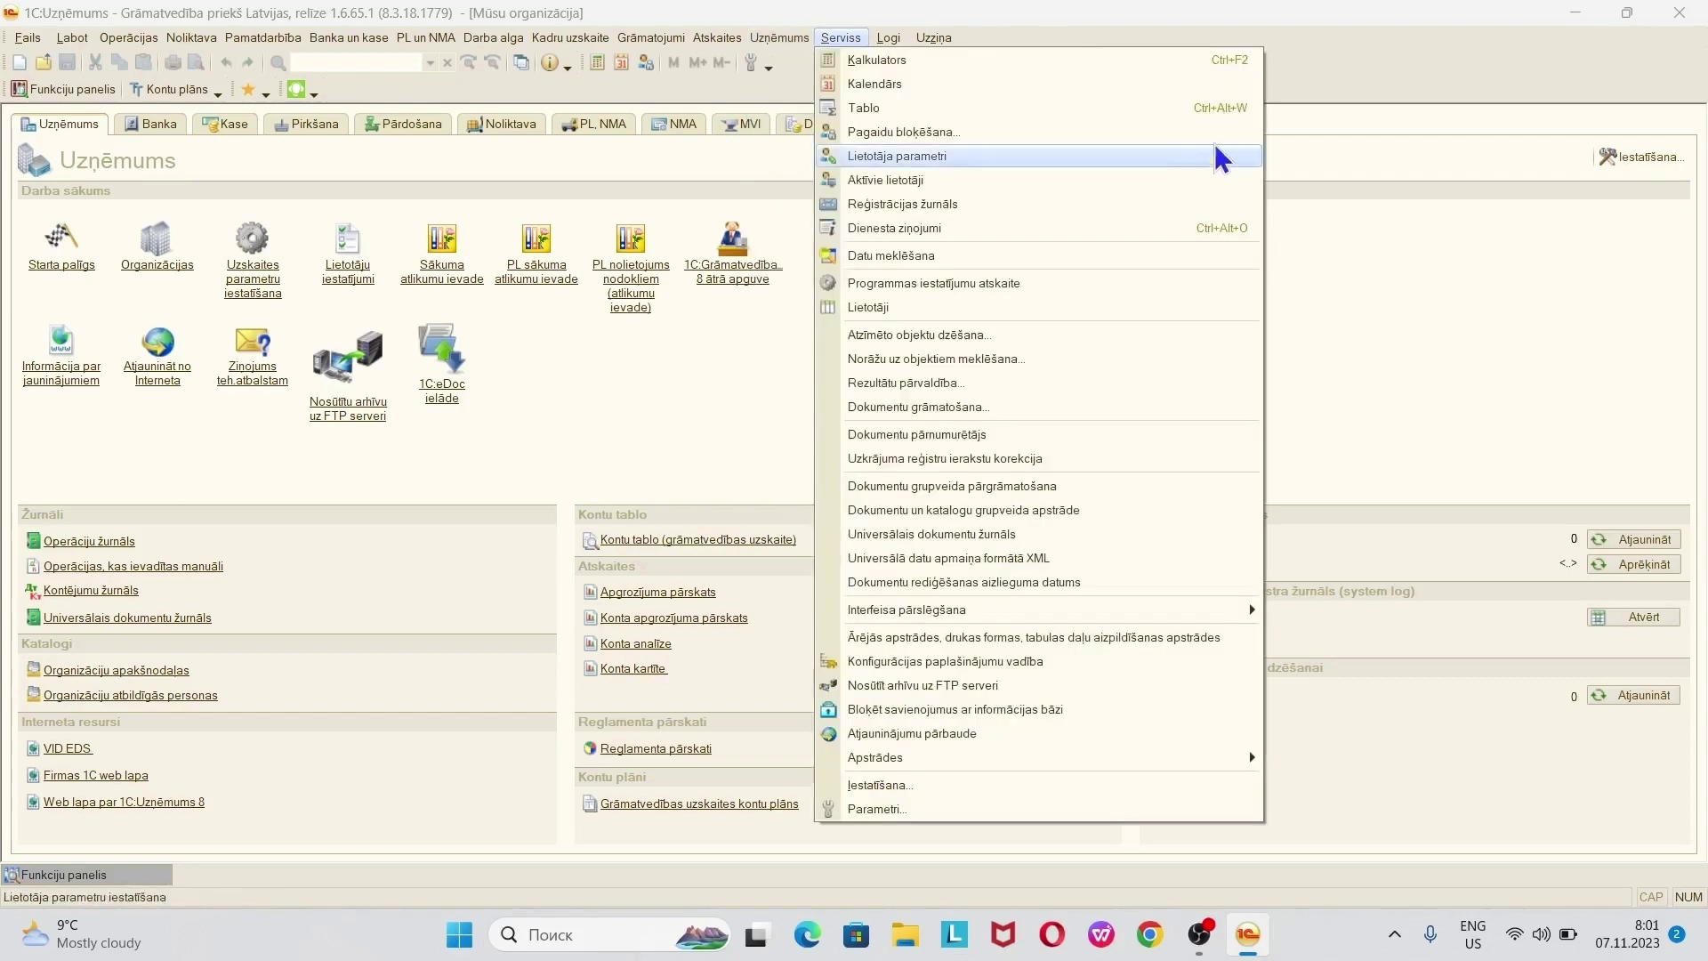
click(1431, 102)
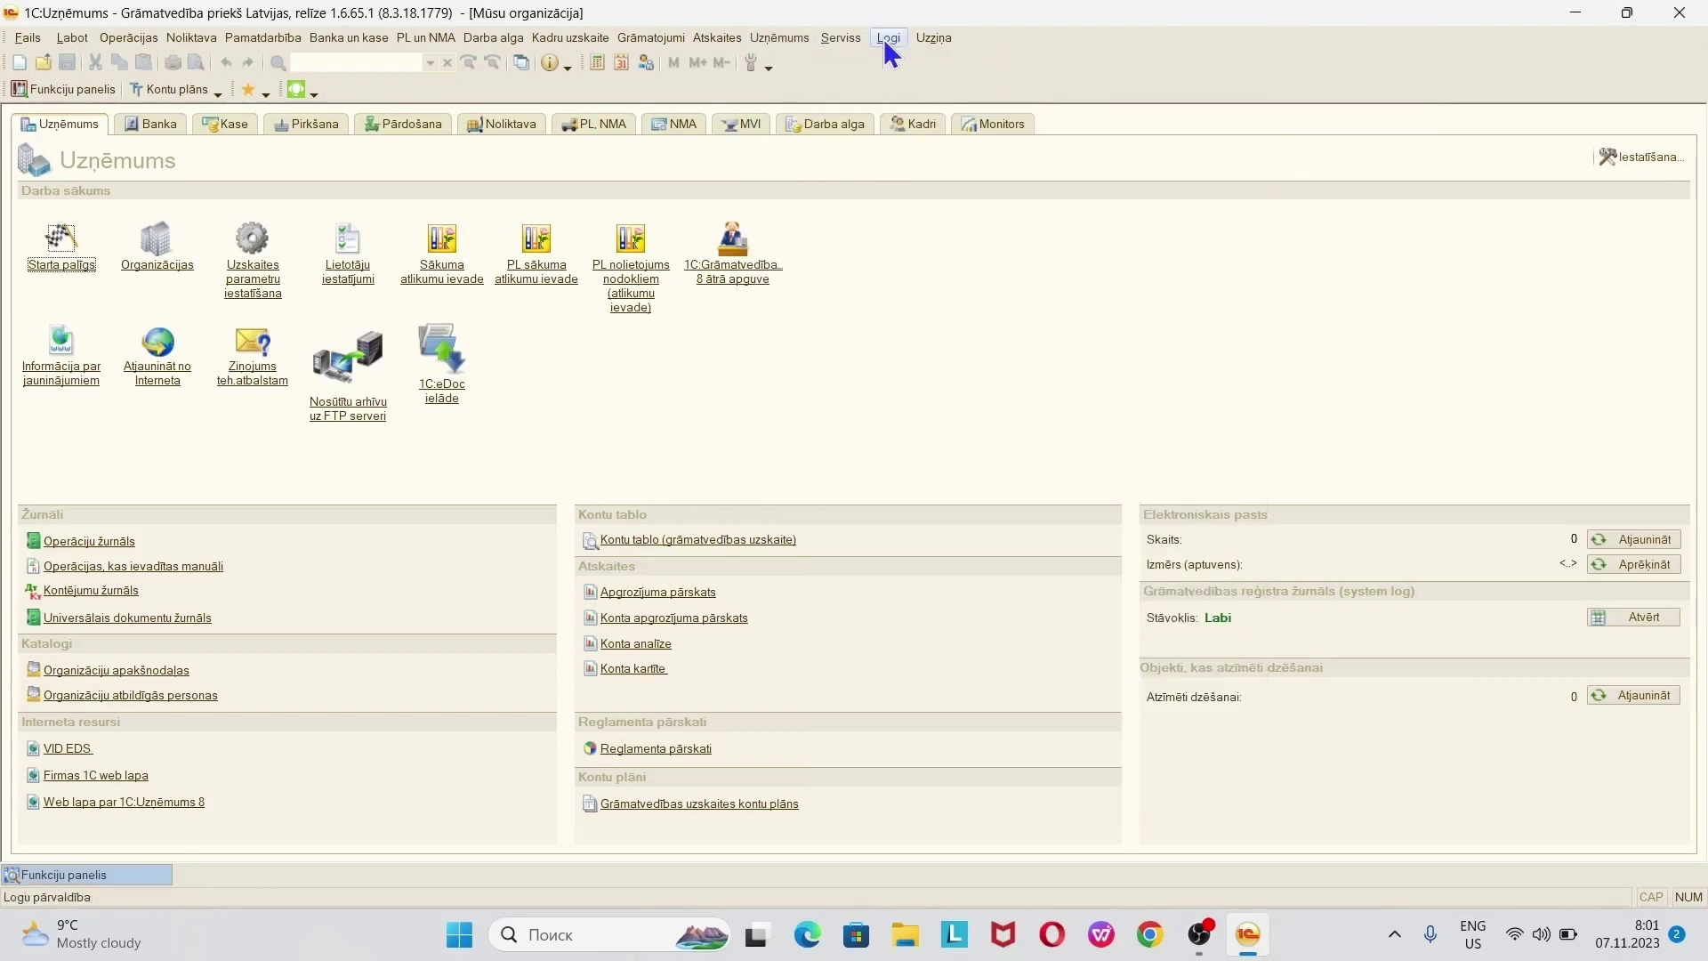
click(934, 45)
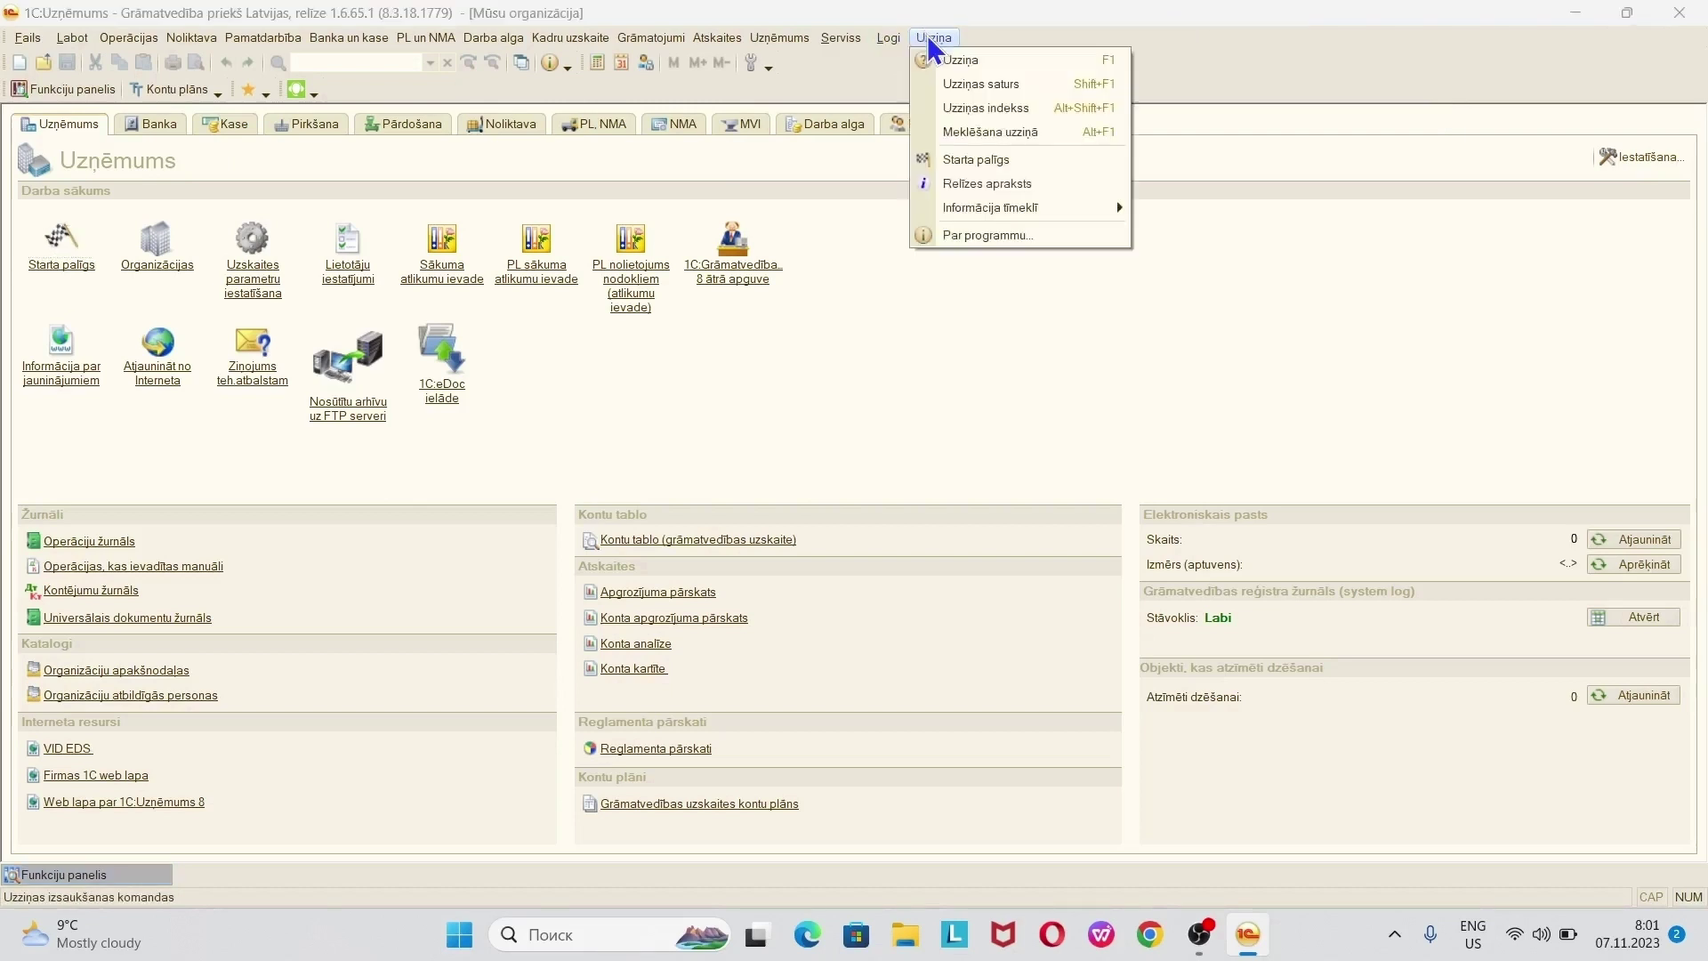
click(976, 160)
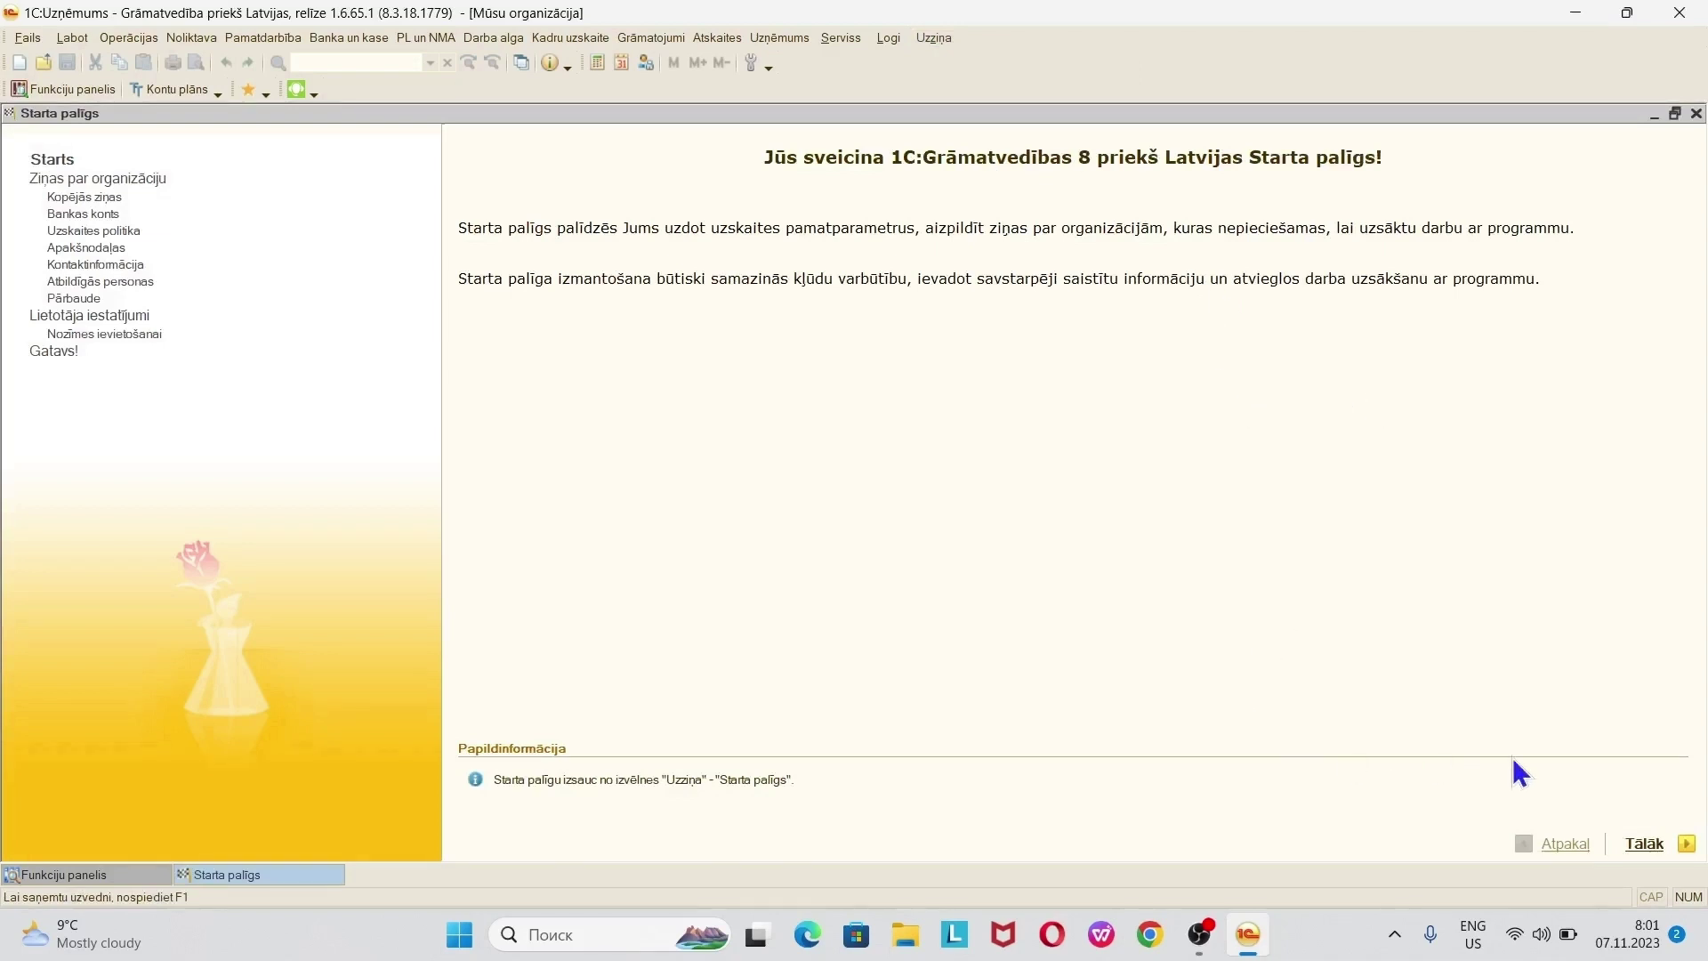
- Step Starta palīgs forward two pages to Kopējās ziņas, then close the wizard
click(1642, 845)
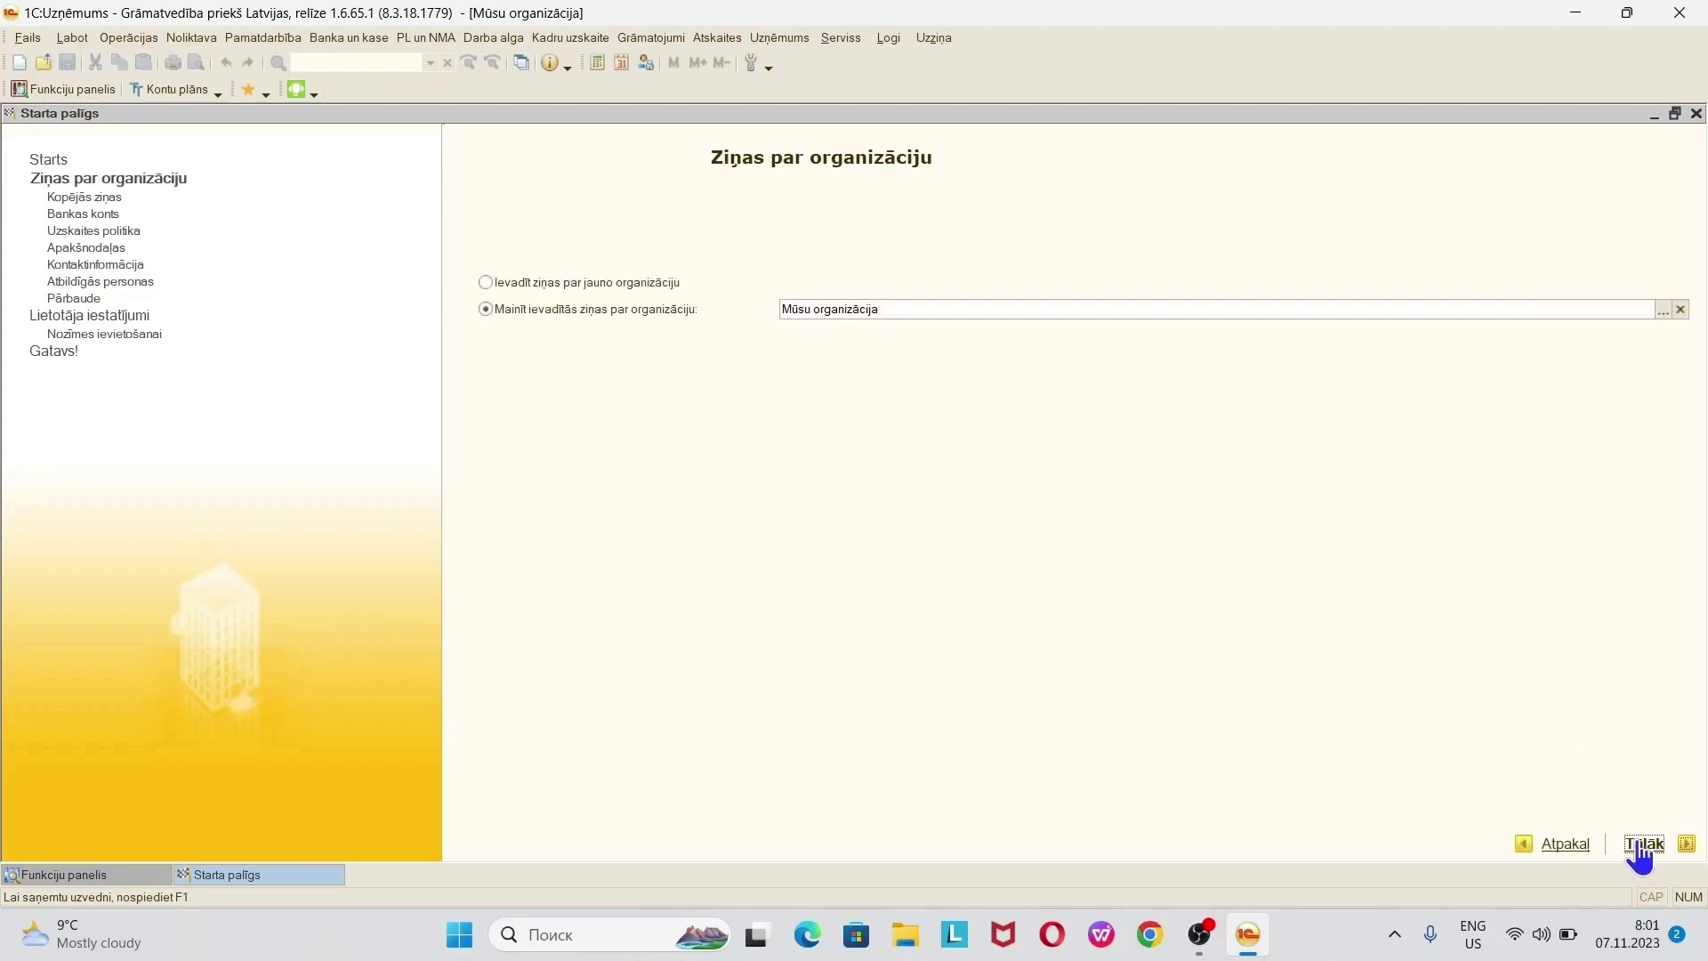
click(1640, 850)
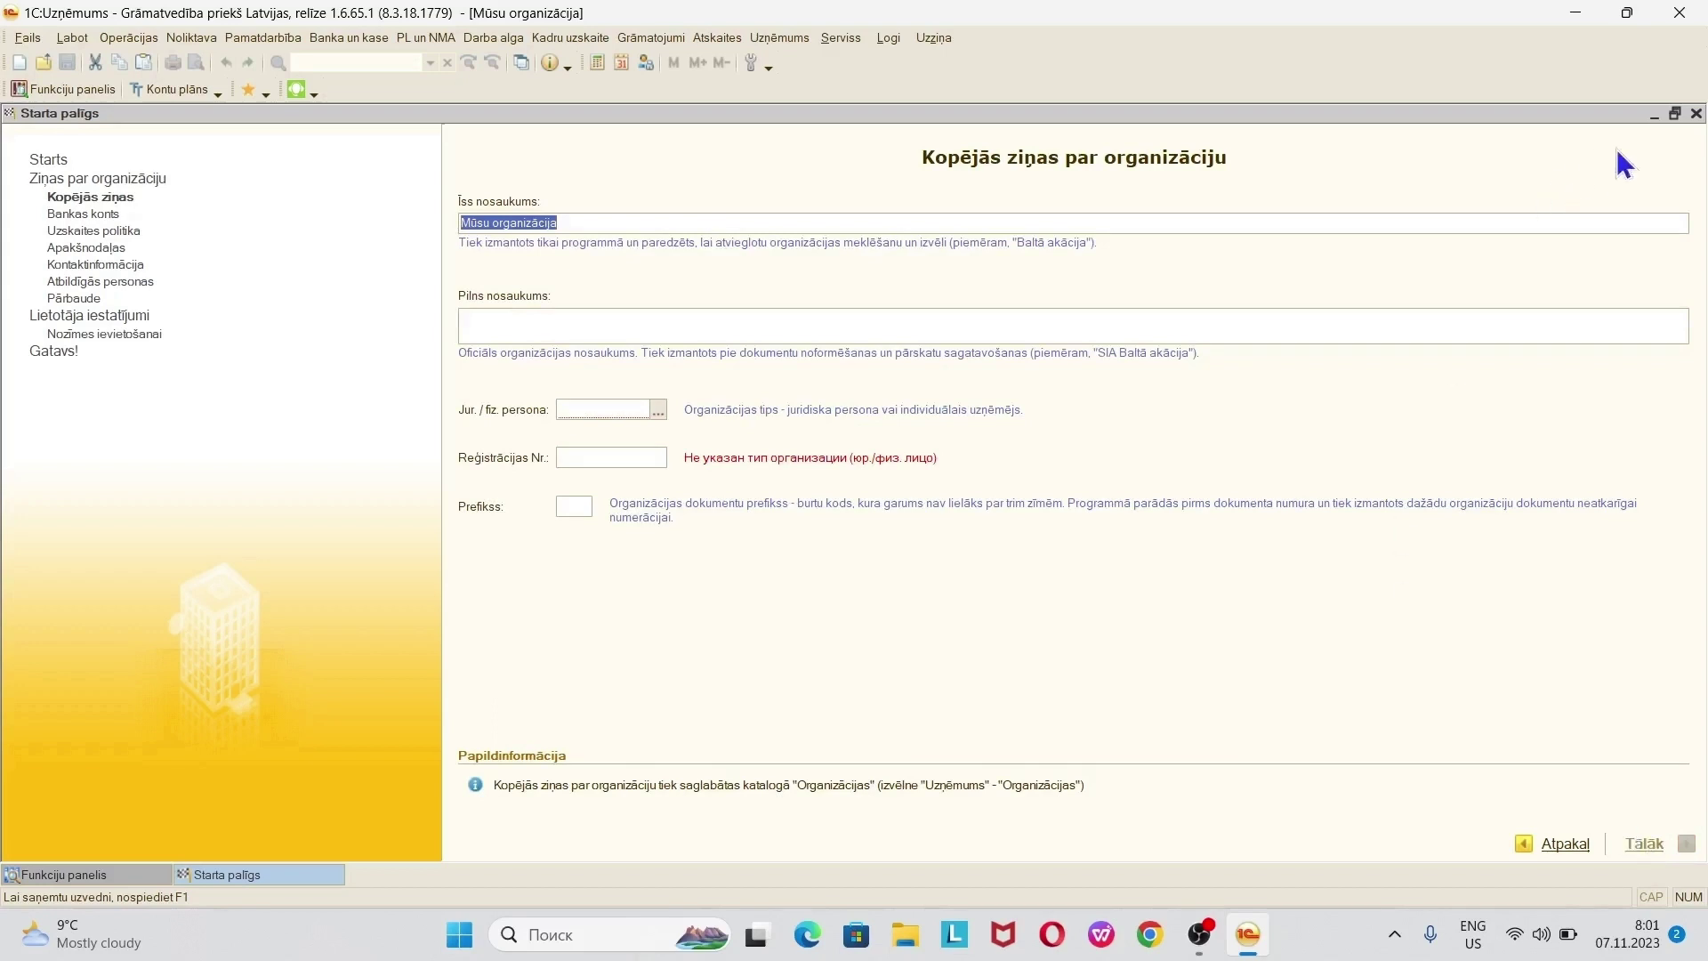
click(1696, 114)
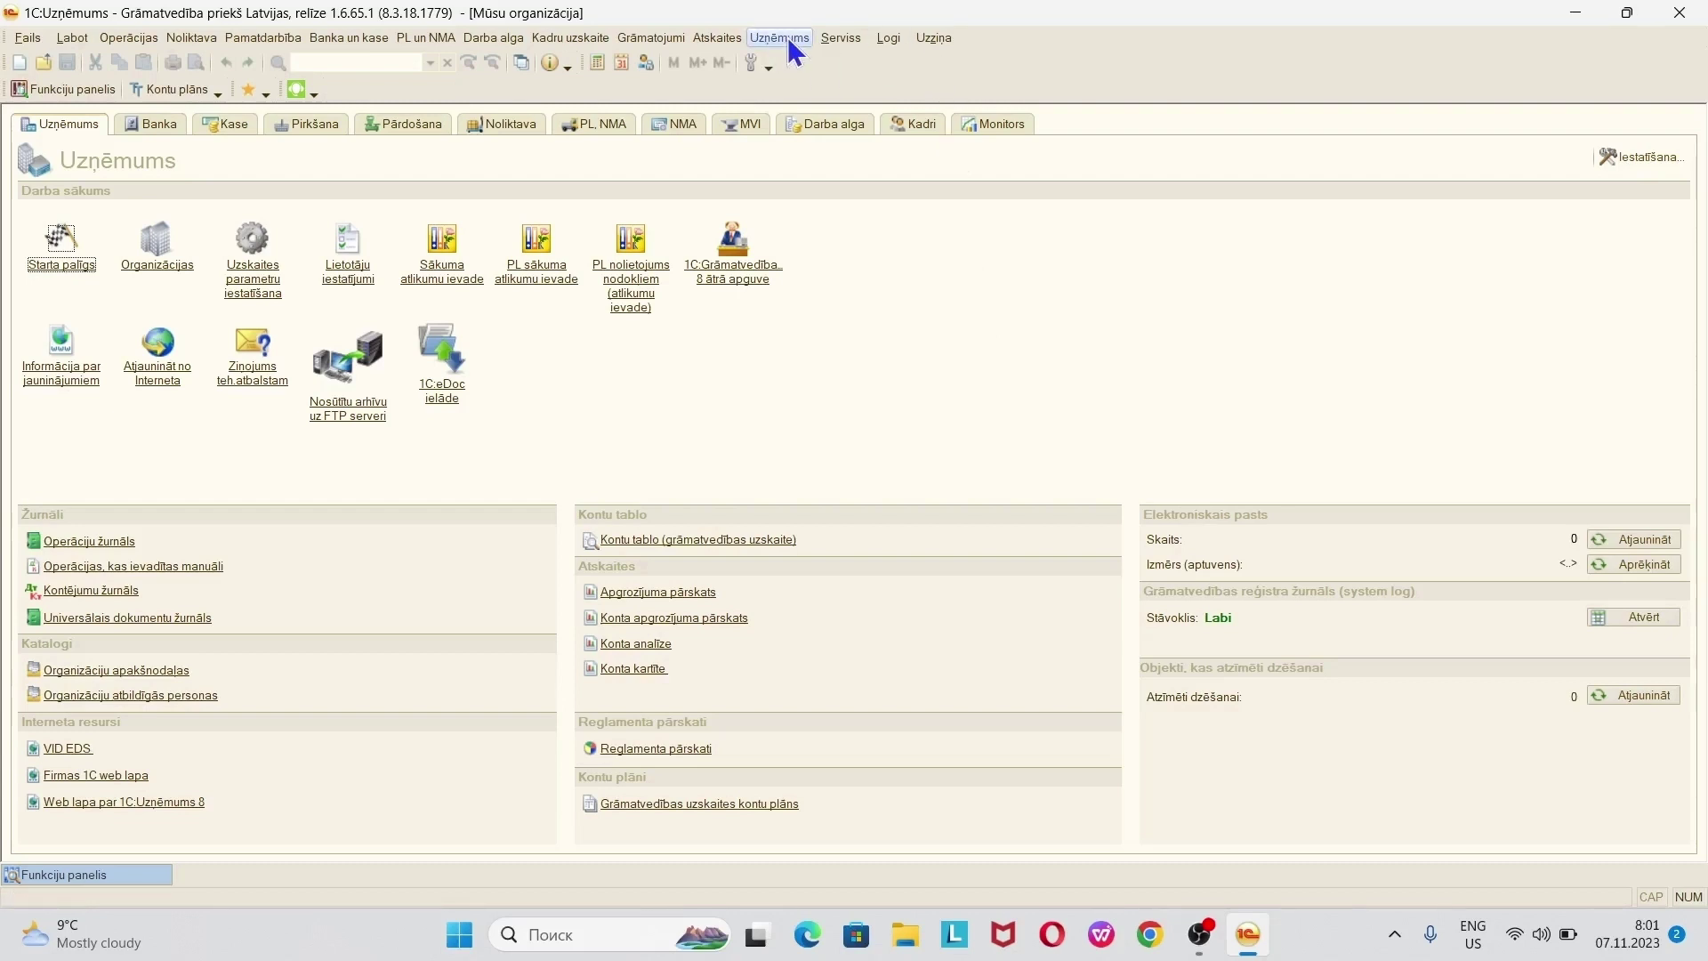
- Open the Organizācijas catalogue maximized and edit the Mūsu organizācija record
click(785, 38)
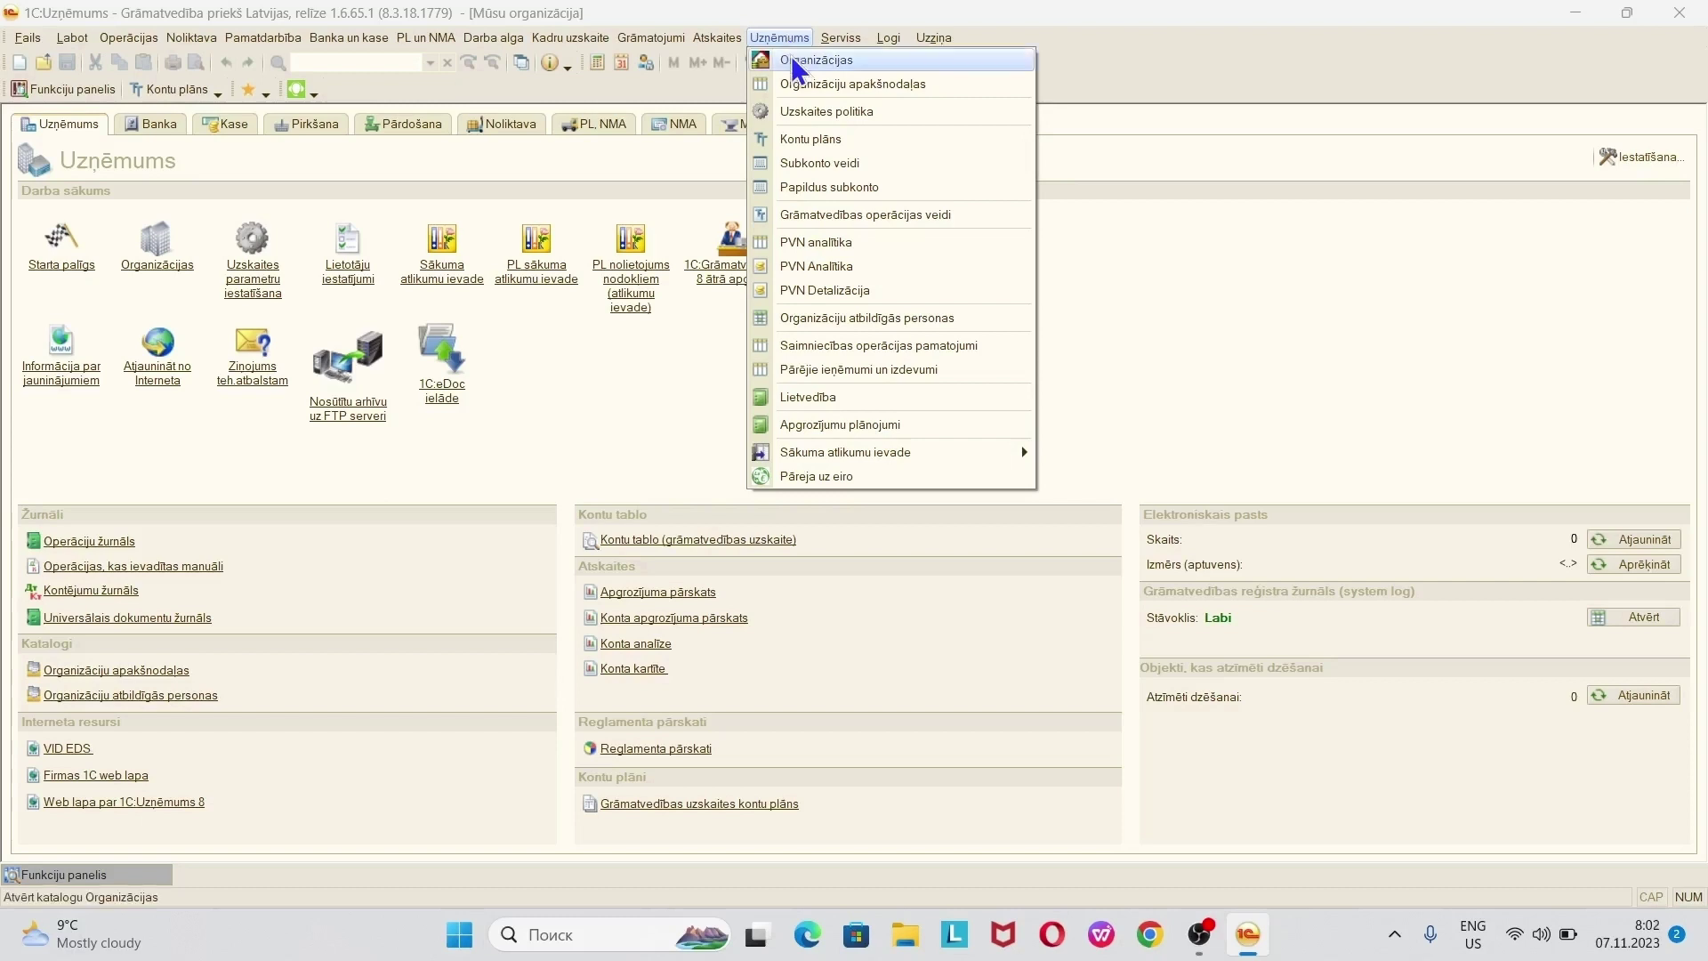
click(794, 62)
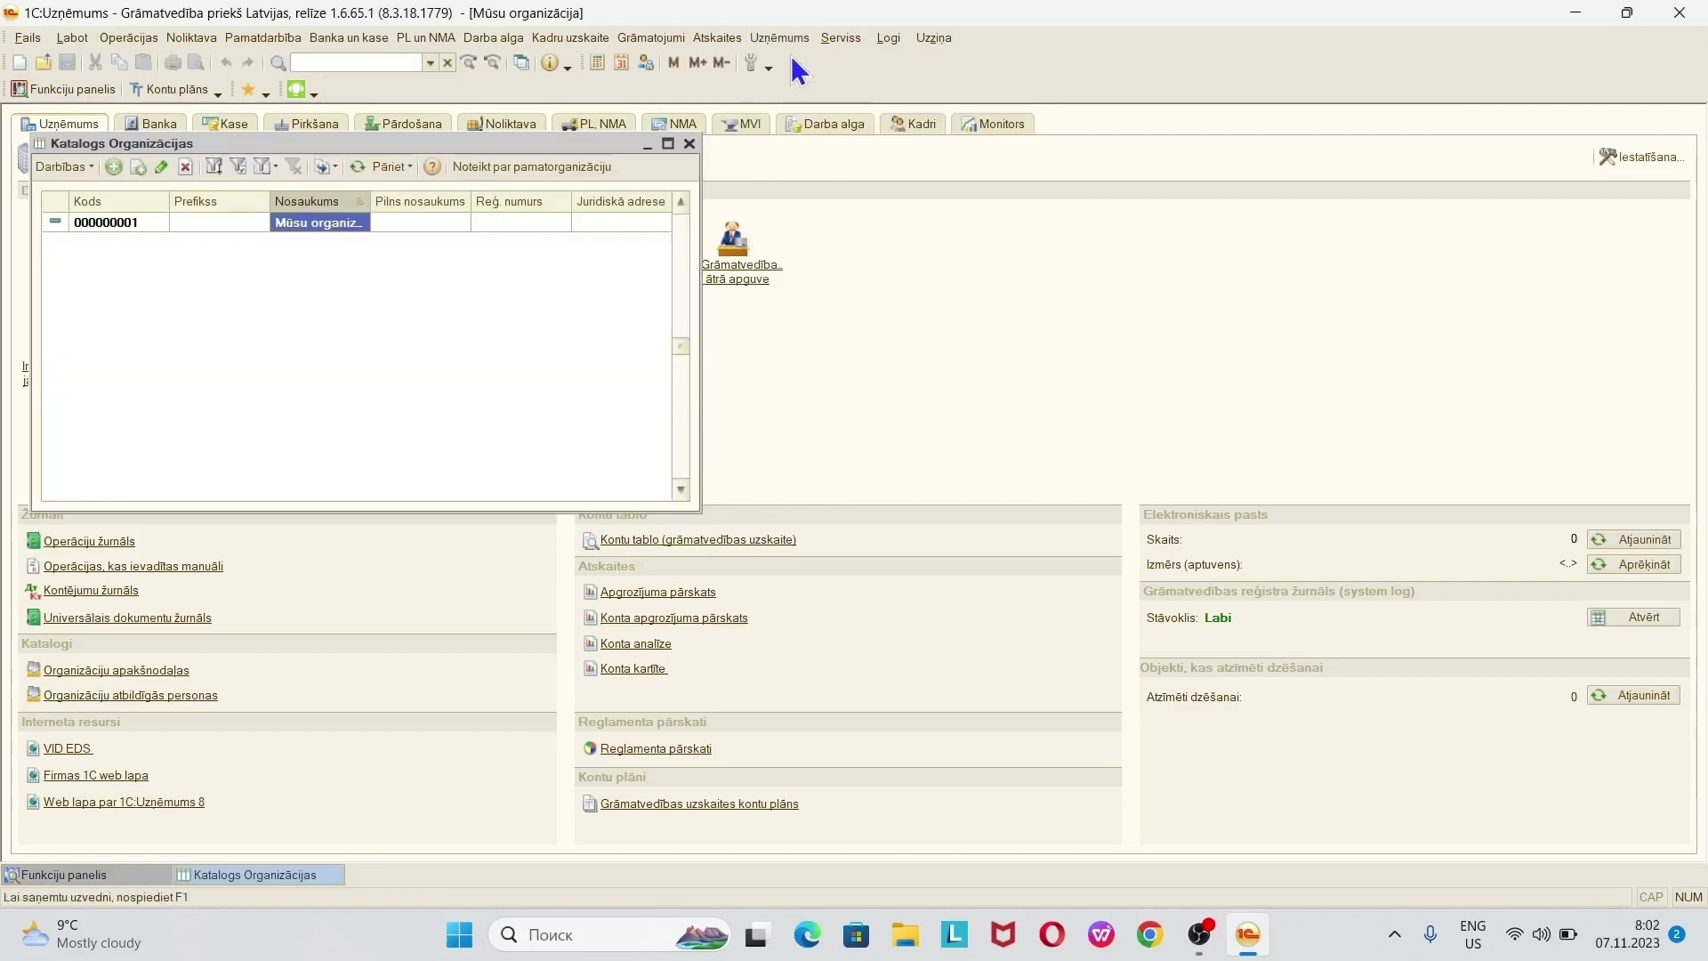
click(668, 145)
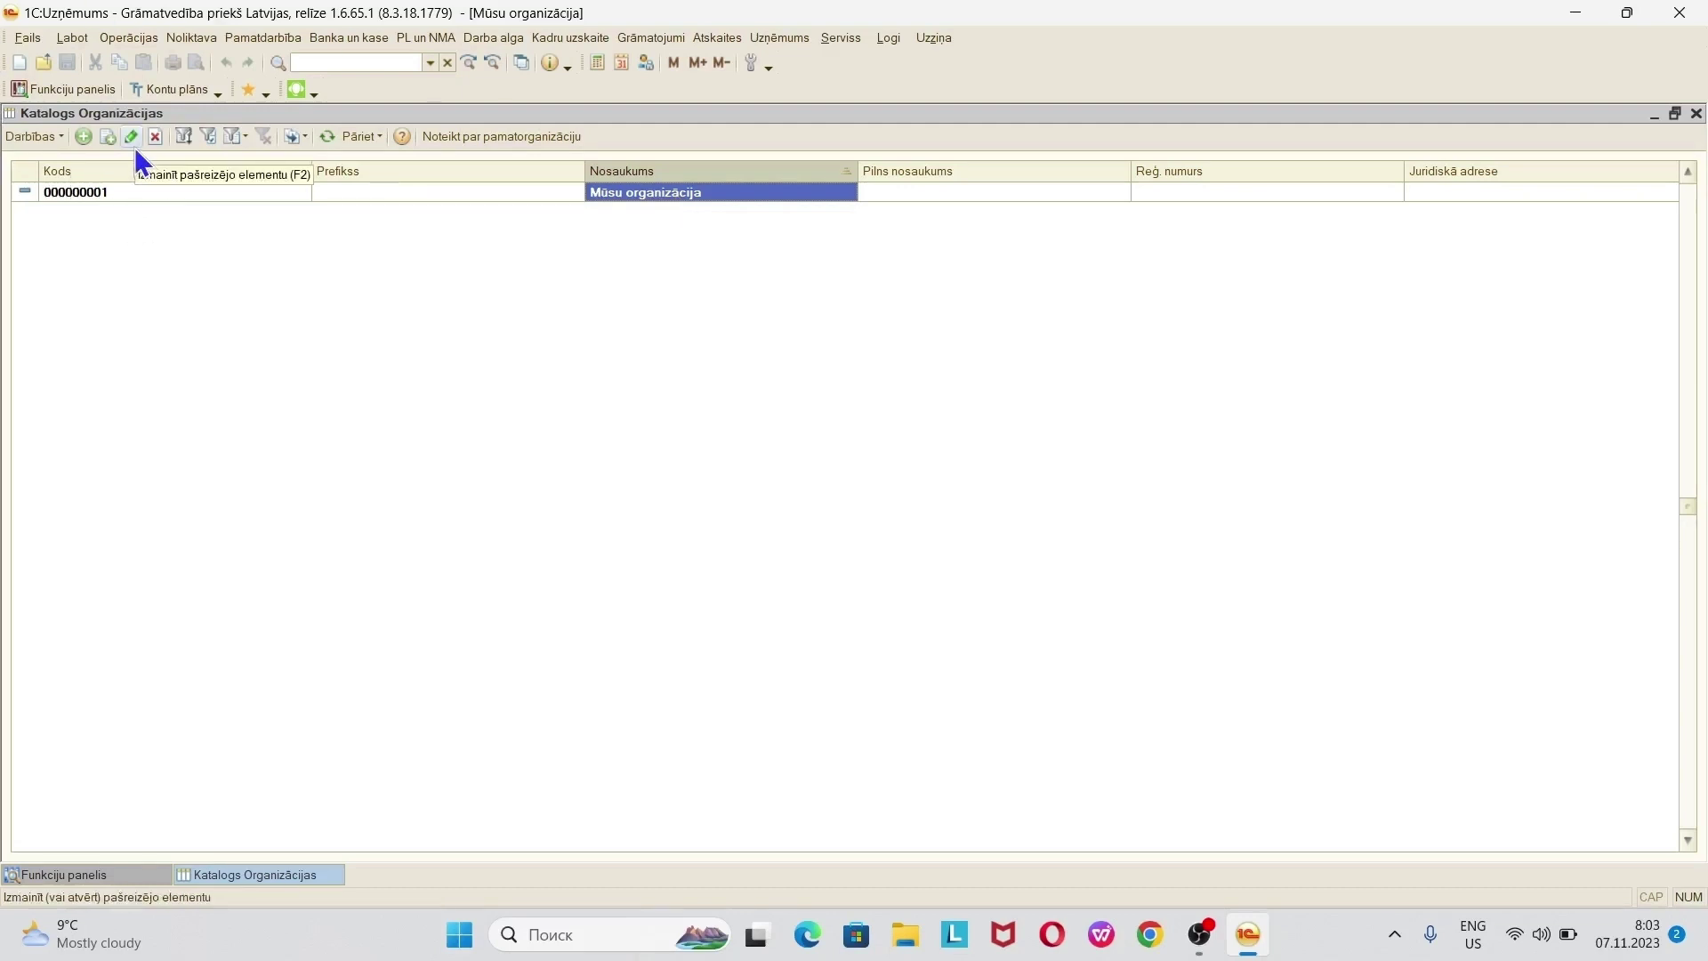
click(53, 139)
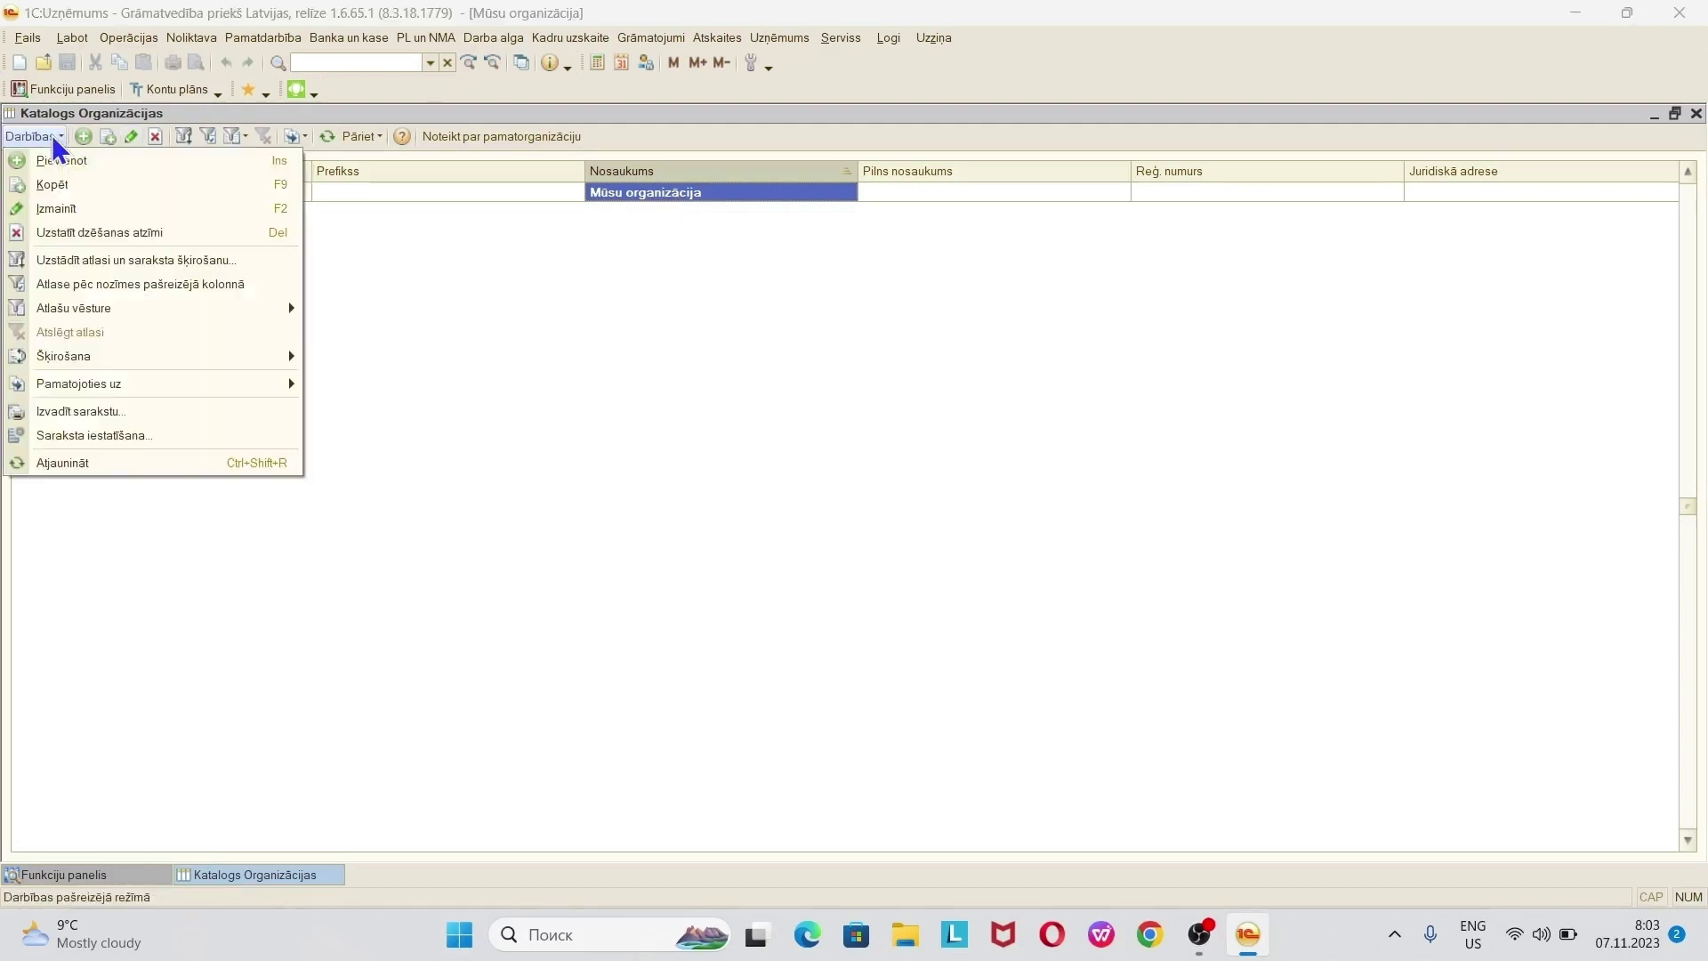
click(637, 370)
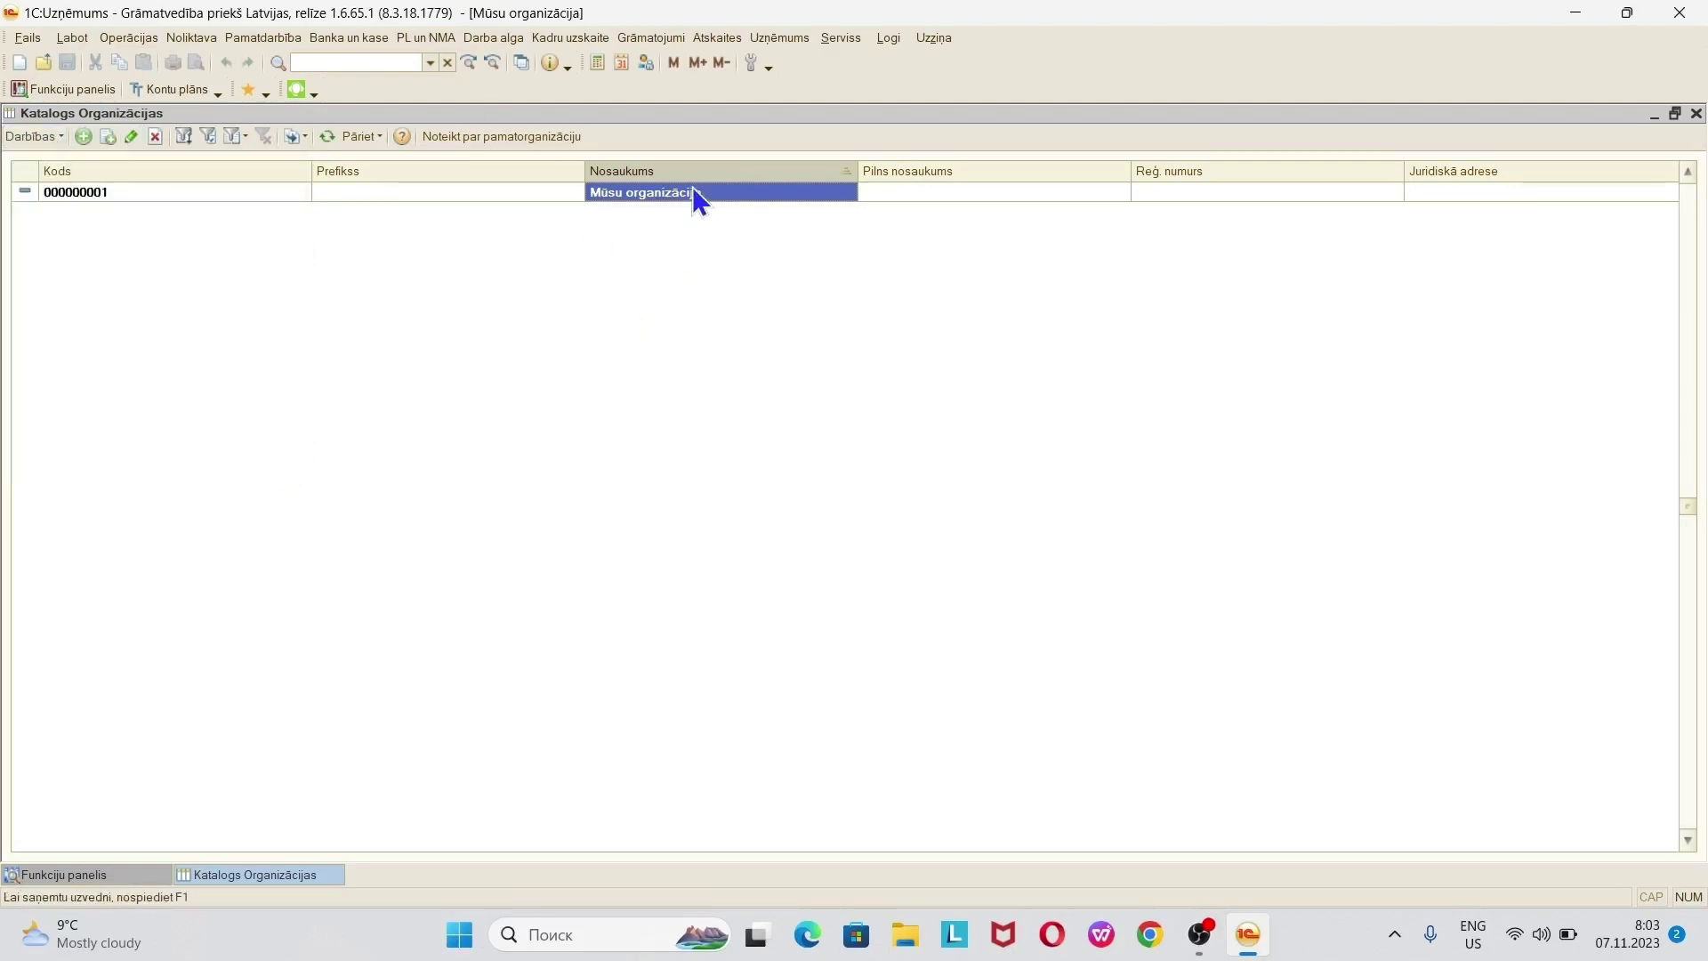
click(130, 141)
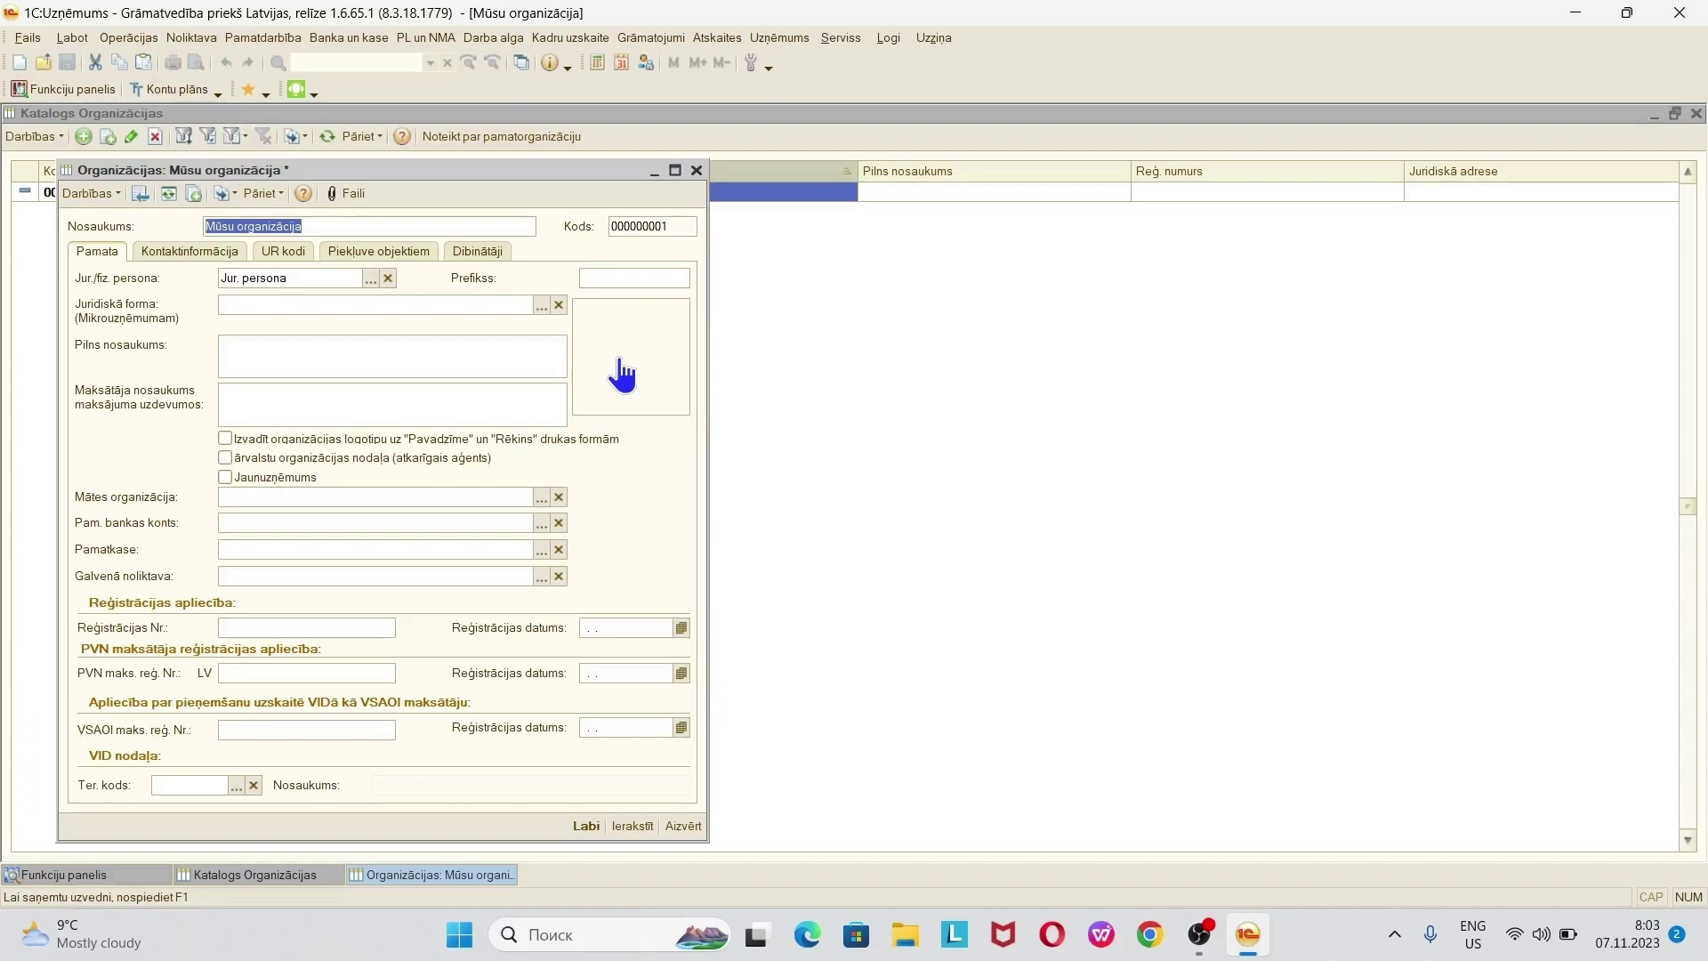
- Center the organisation form and set its Nosaukums to 'Cute Gits sia'
drag(494, 173, 829, 130)
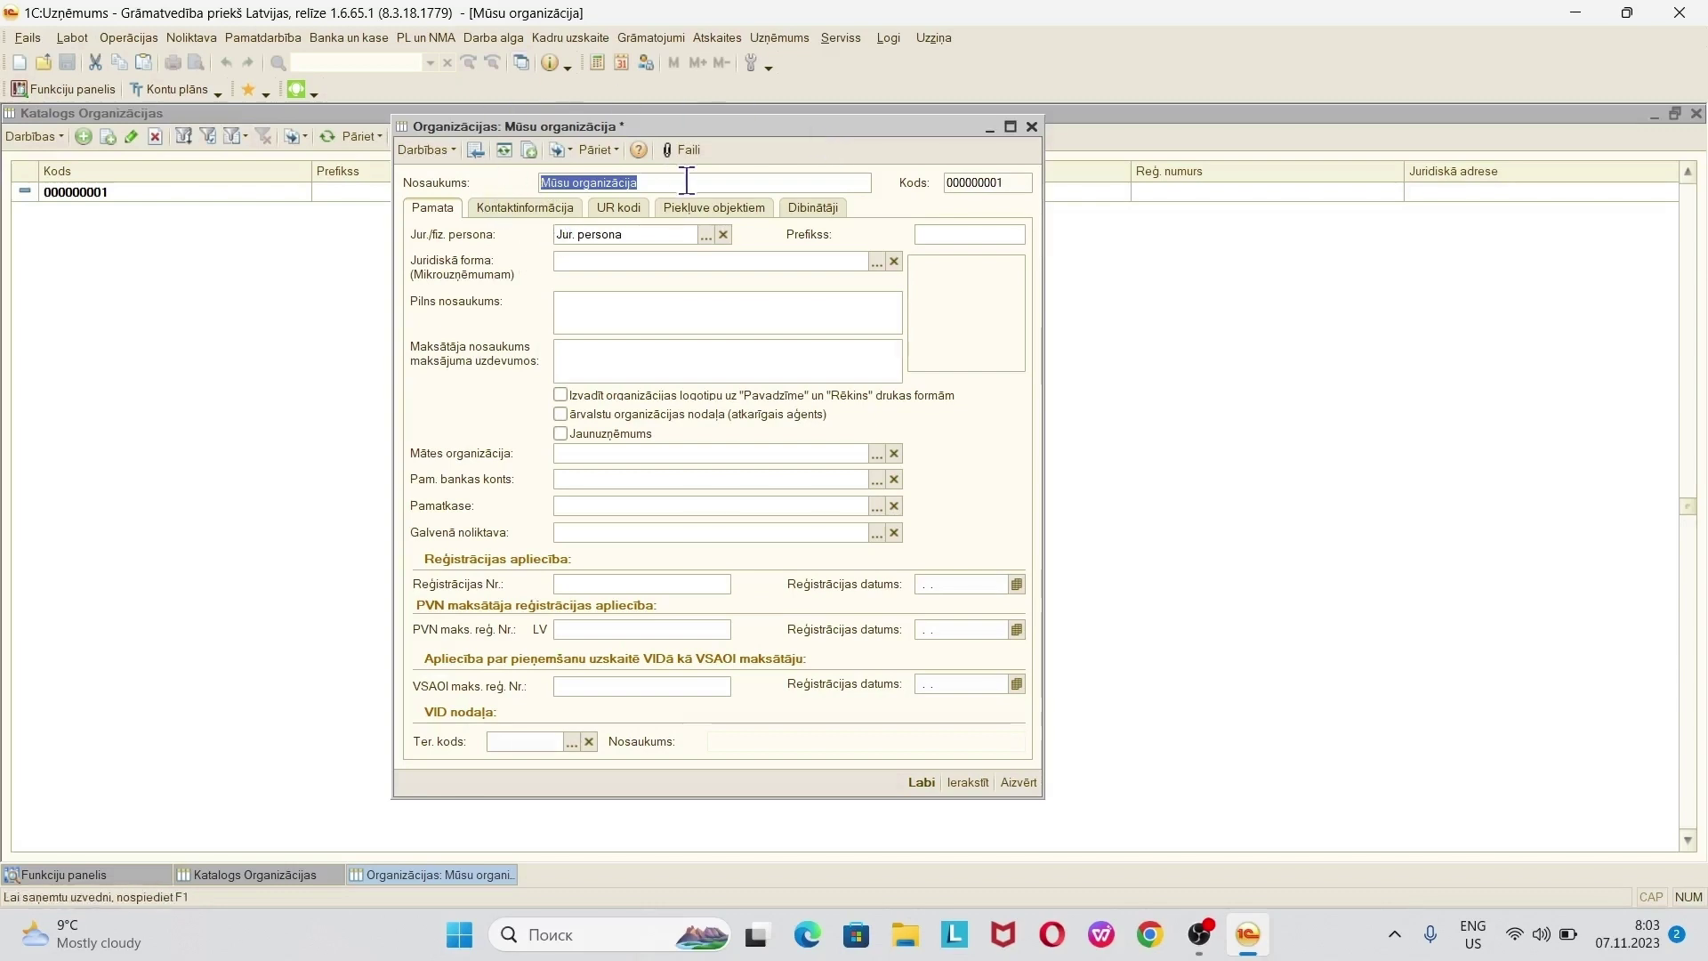
text(Cute )
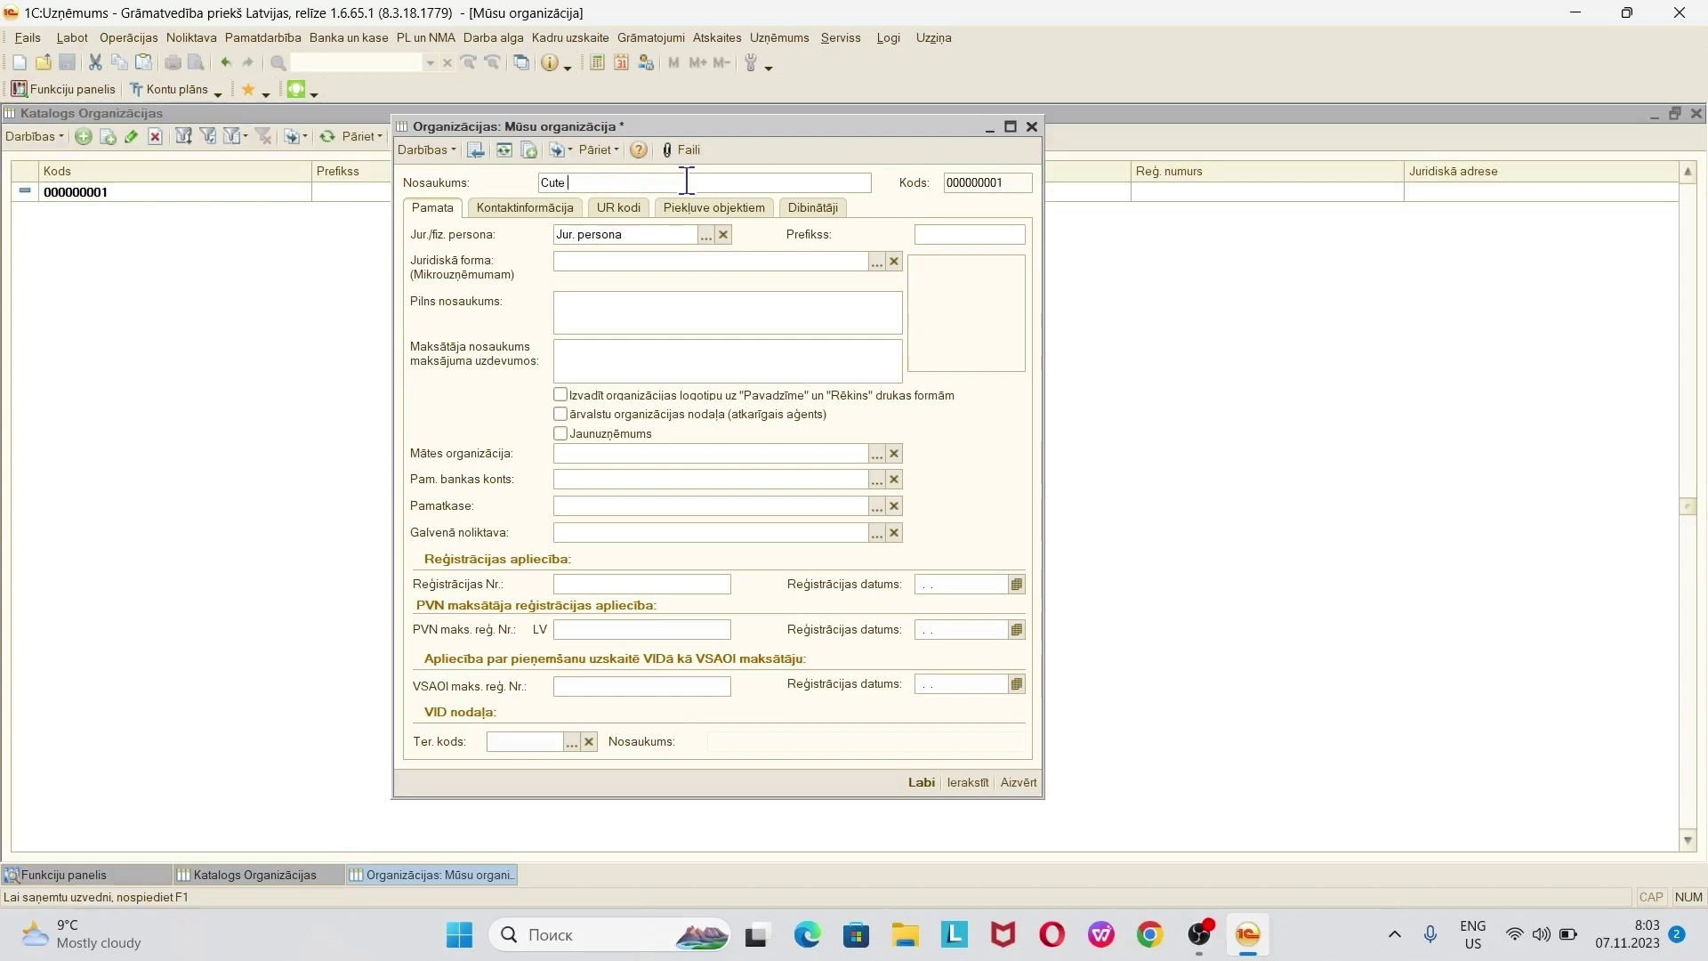
text(Gits sia)
drag(590, 183, 445, 196)
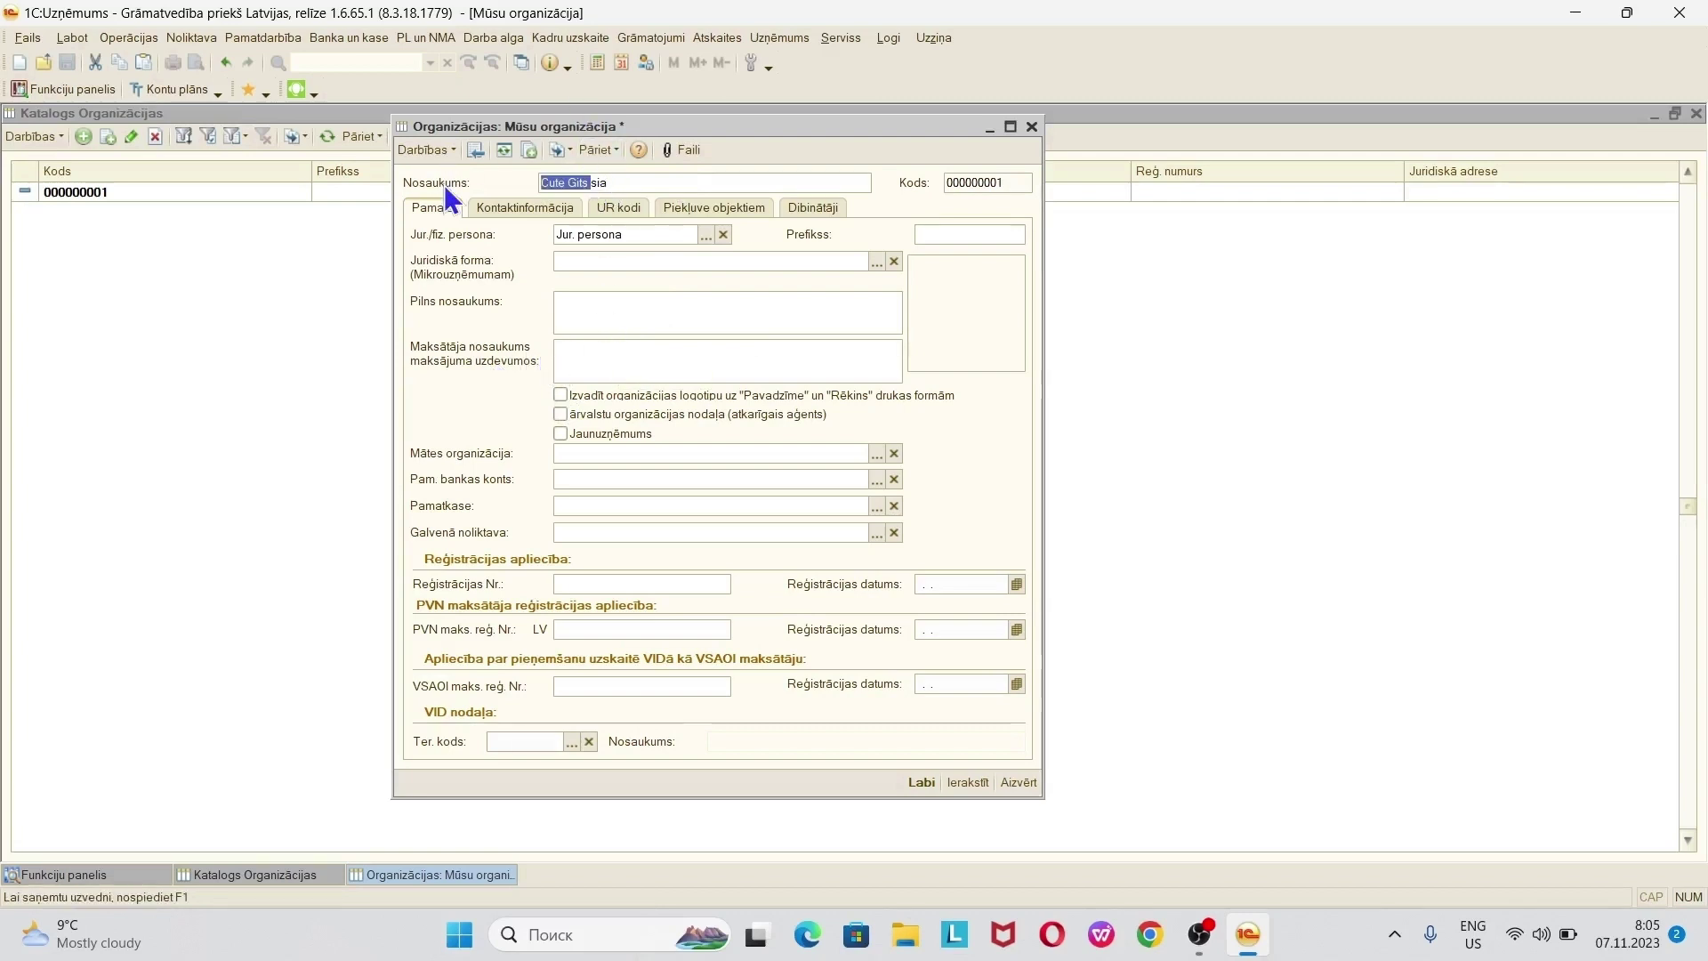
- Change Pilns nosaukums and Maksātāja nosaukums to read 'sia Cute Gits'
click(670, 304)
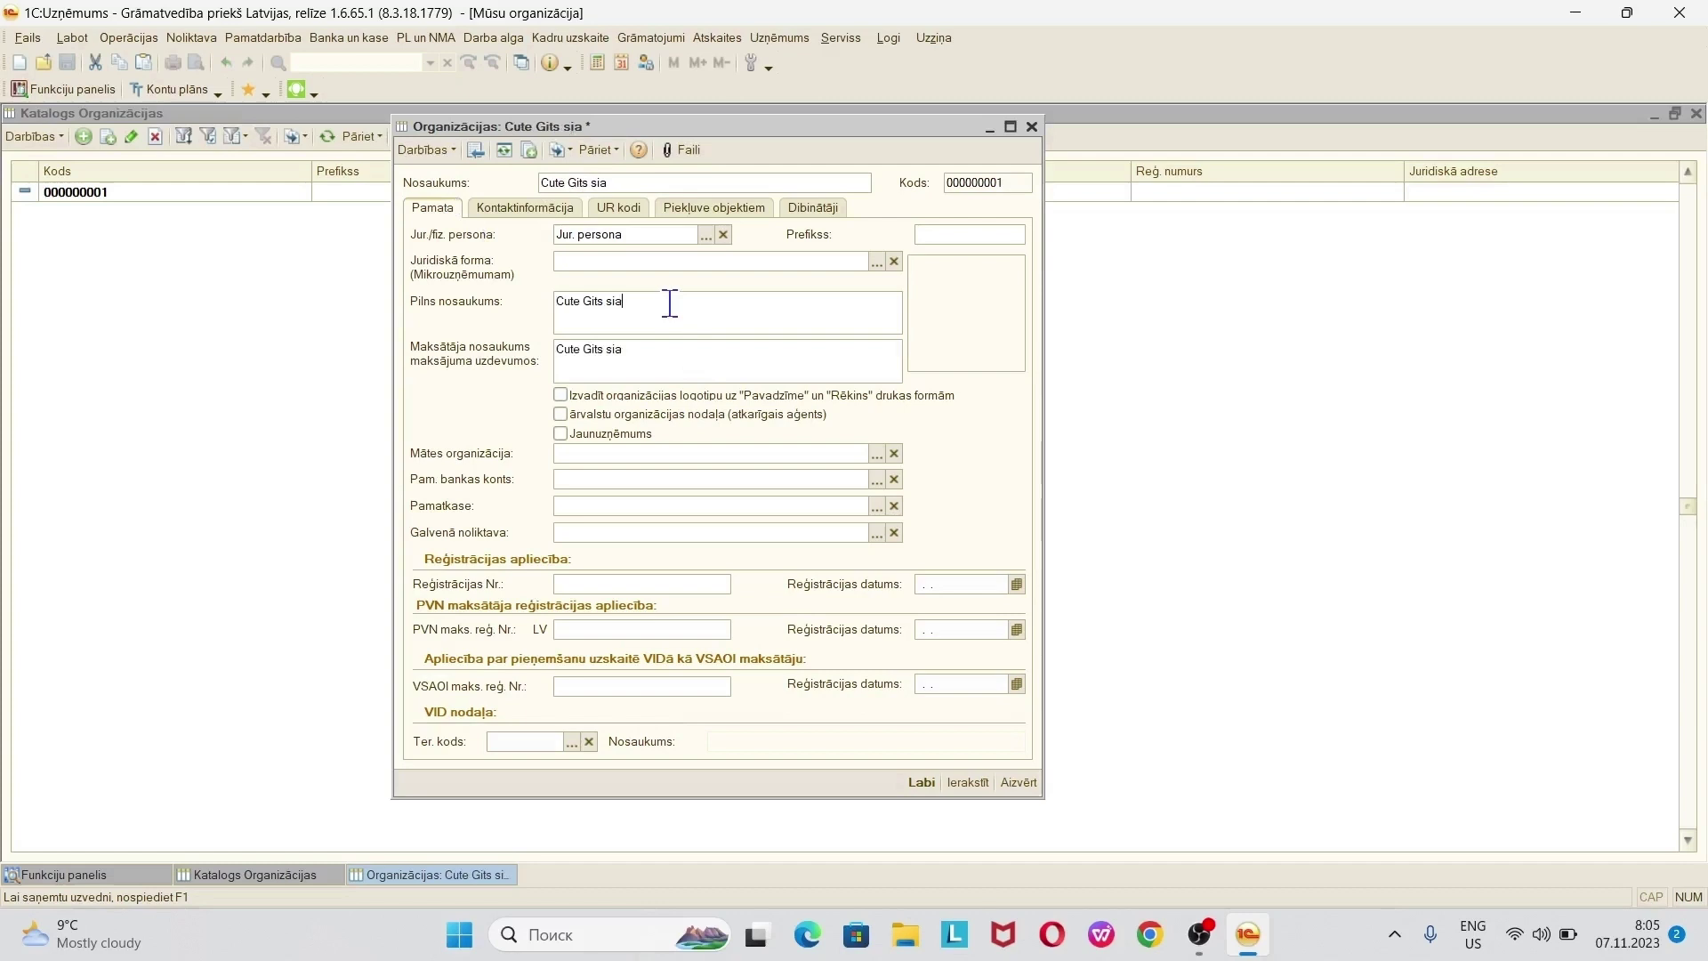
key(BackSpace)
key(BackSpace)
key(BackSpace)
key(Home)
text(sia)
key(BackSpace)
key(BackSpace)
key(BackSpace)
key(BackSpace)
key(Home)
text(sia)
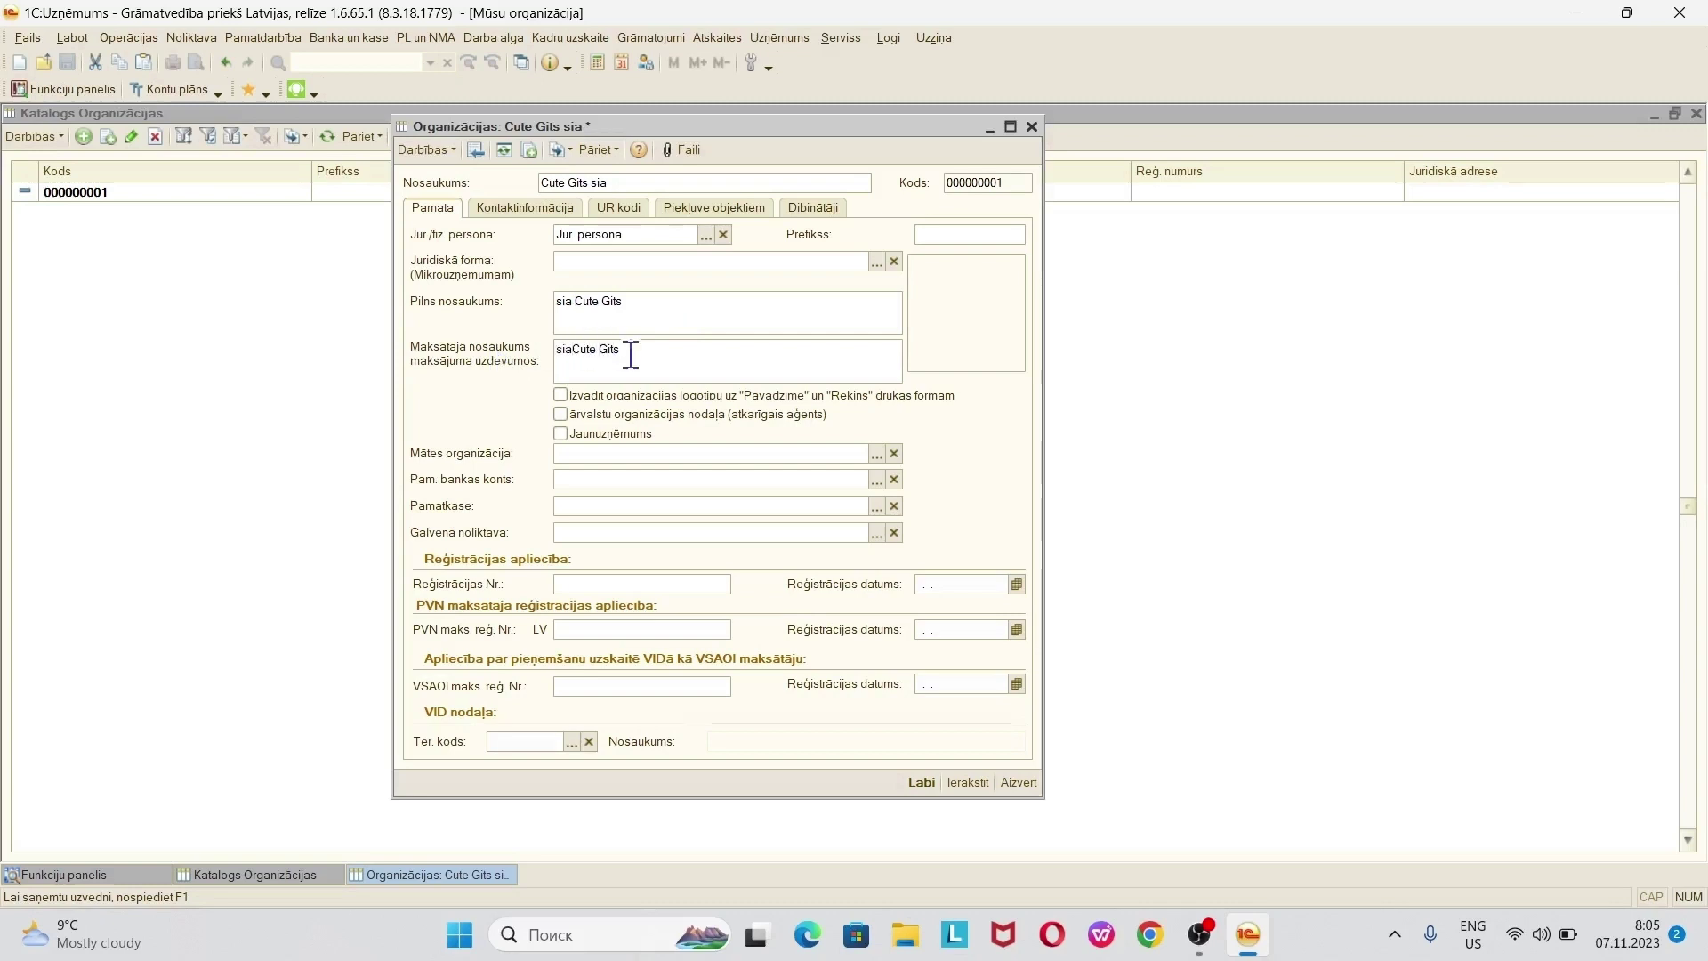
click(966, 236)
- Attach a logo image from the 1C_Traning folder and print it on Pavadzīme and Rēķins
click(987, 310)
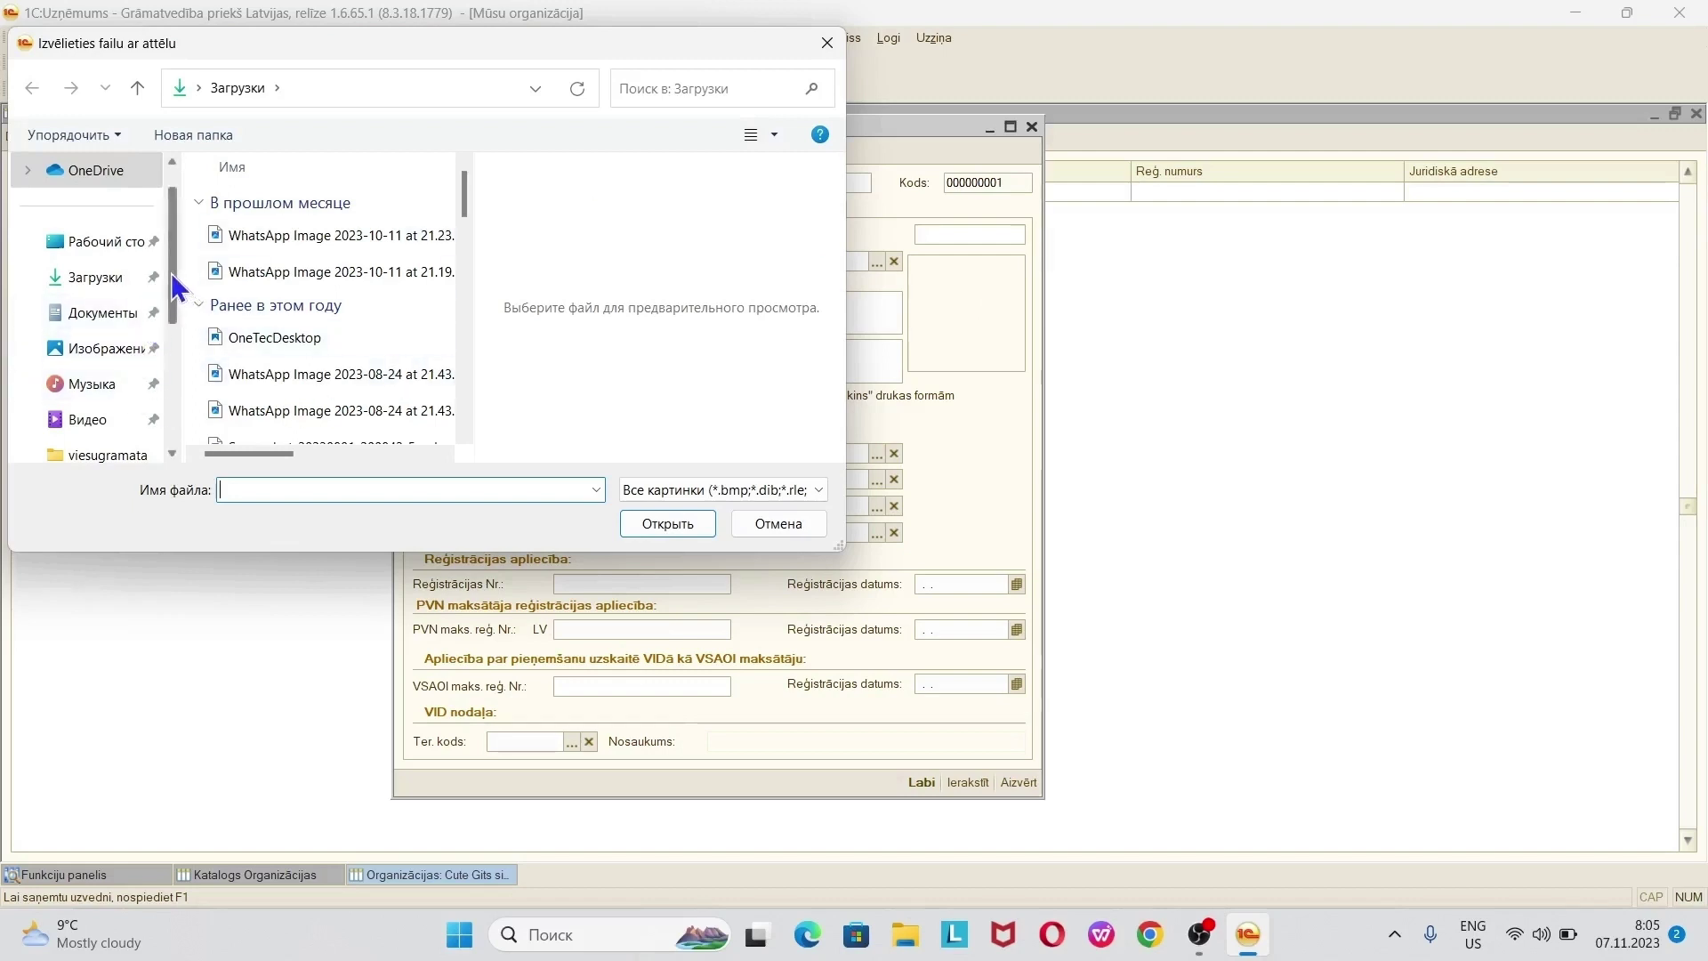
click(122, 278)
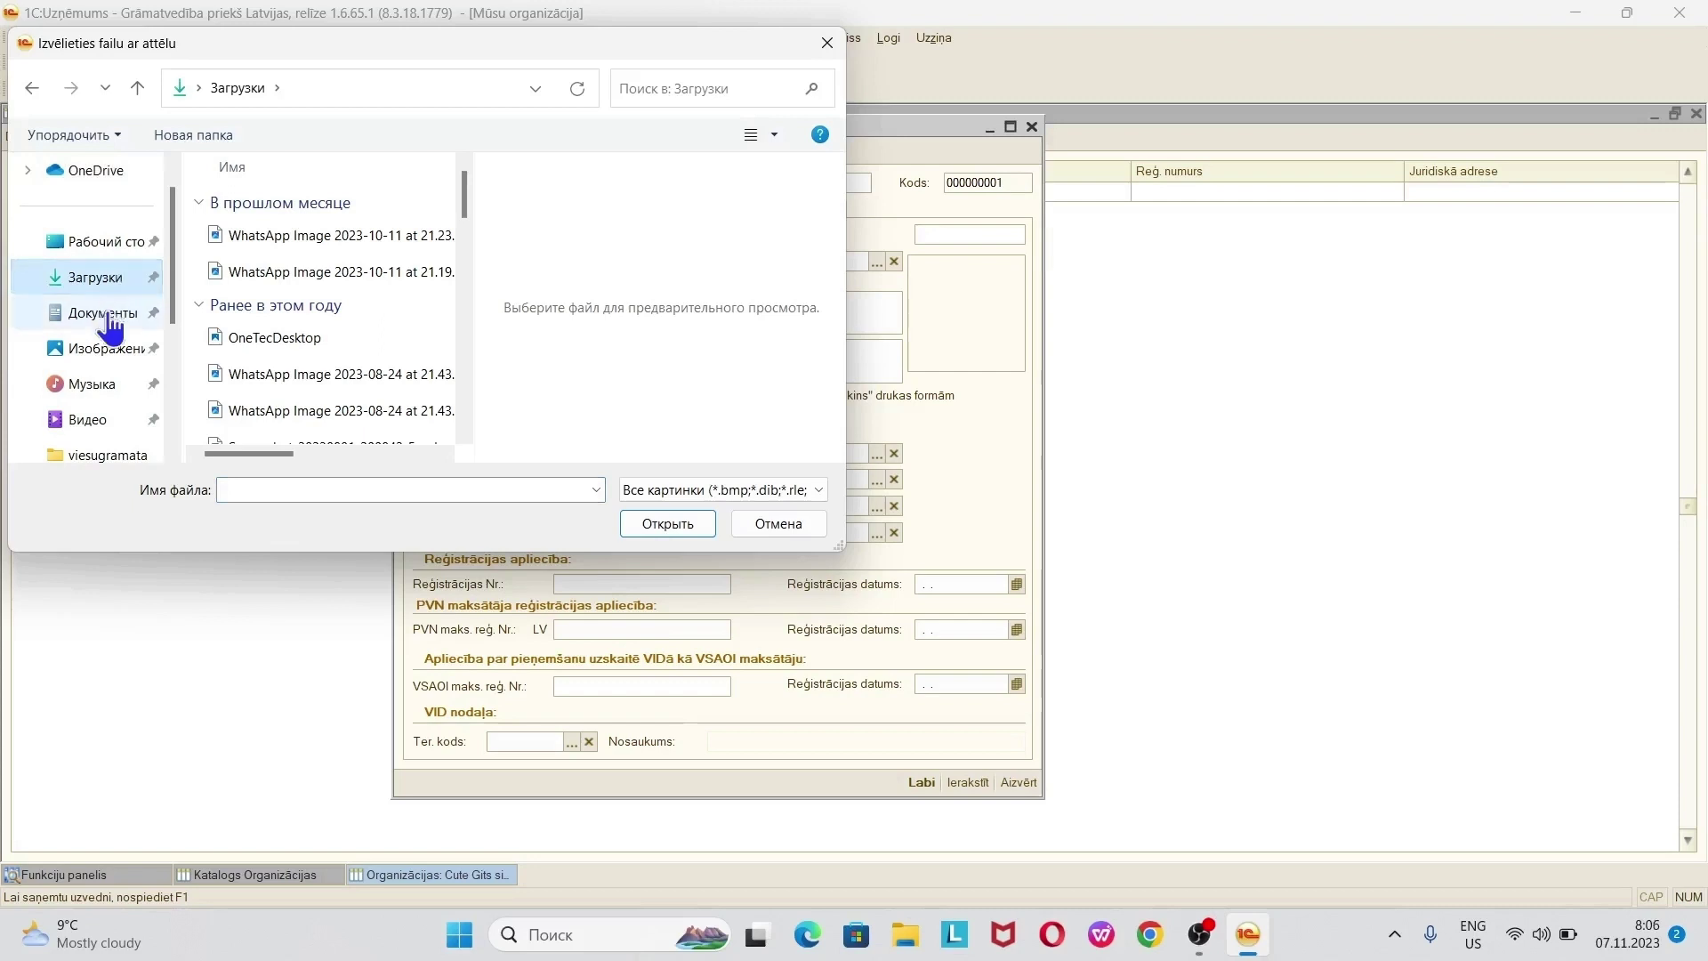
drag(179, 305, 177, 398)
click(89, 348)
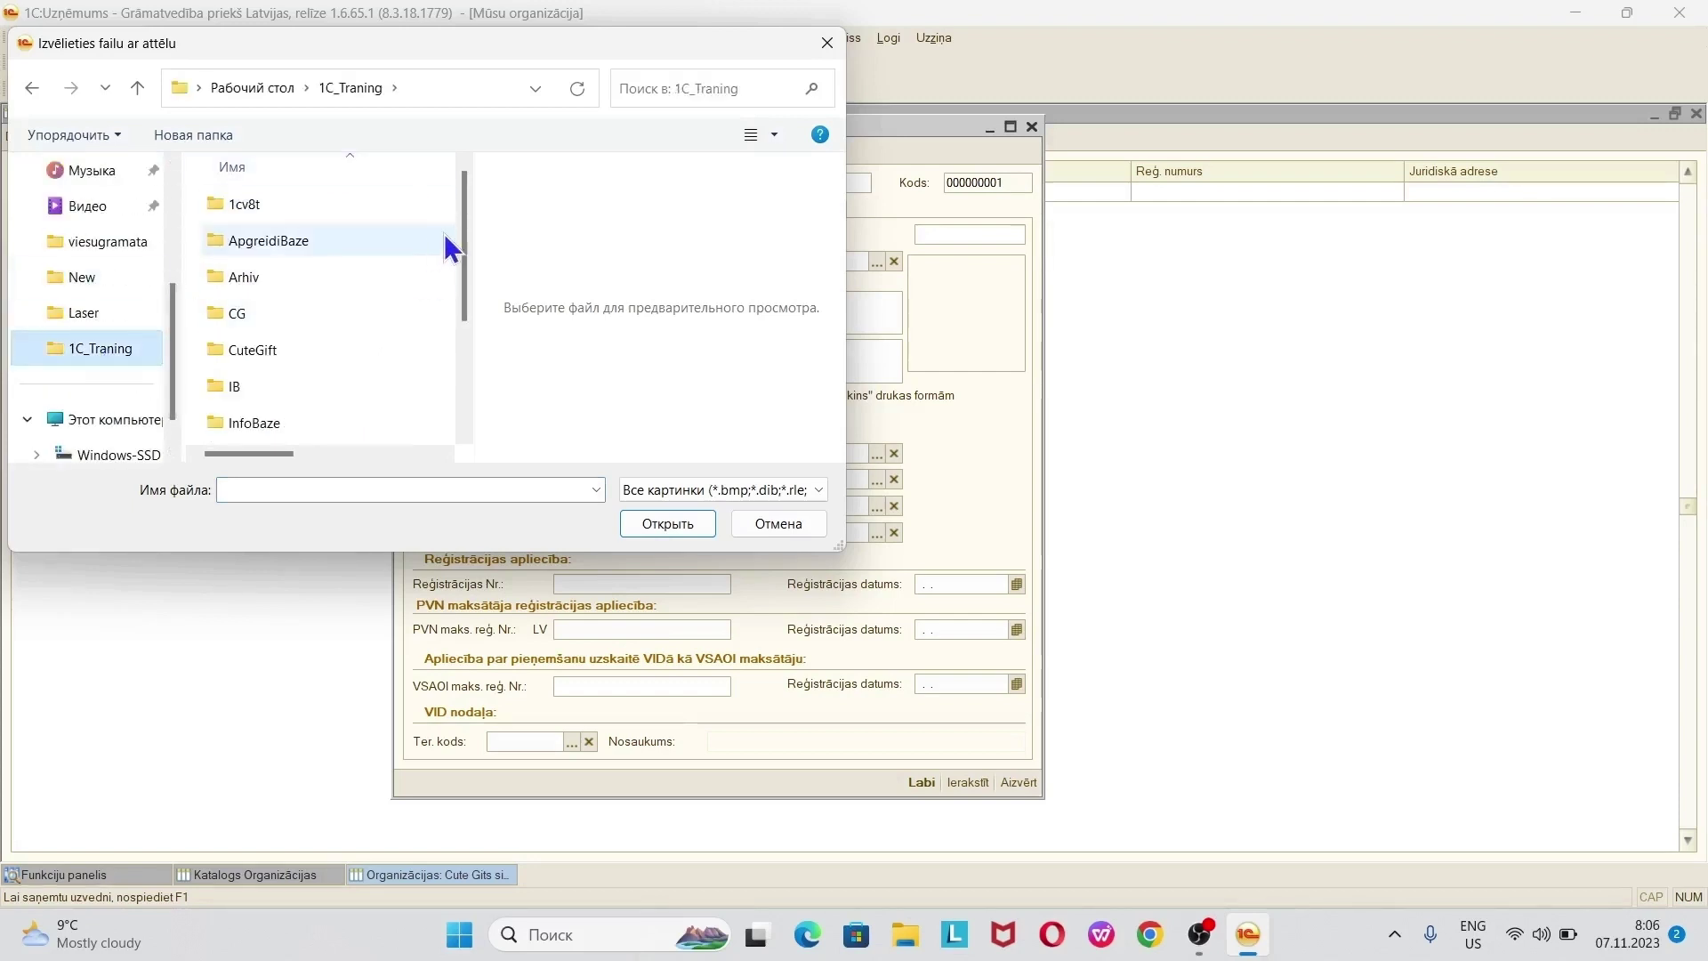
drag(467, 252, 477, 427)
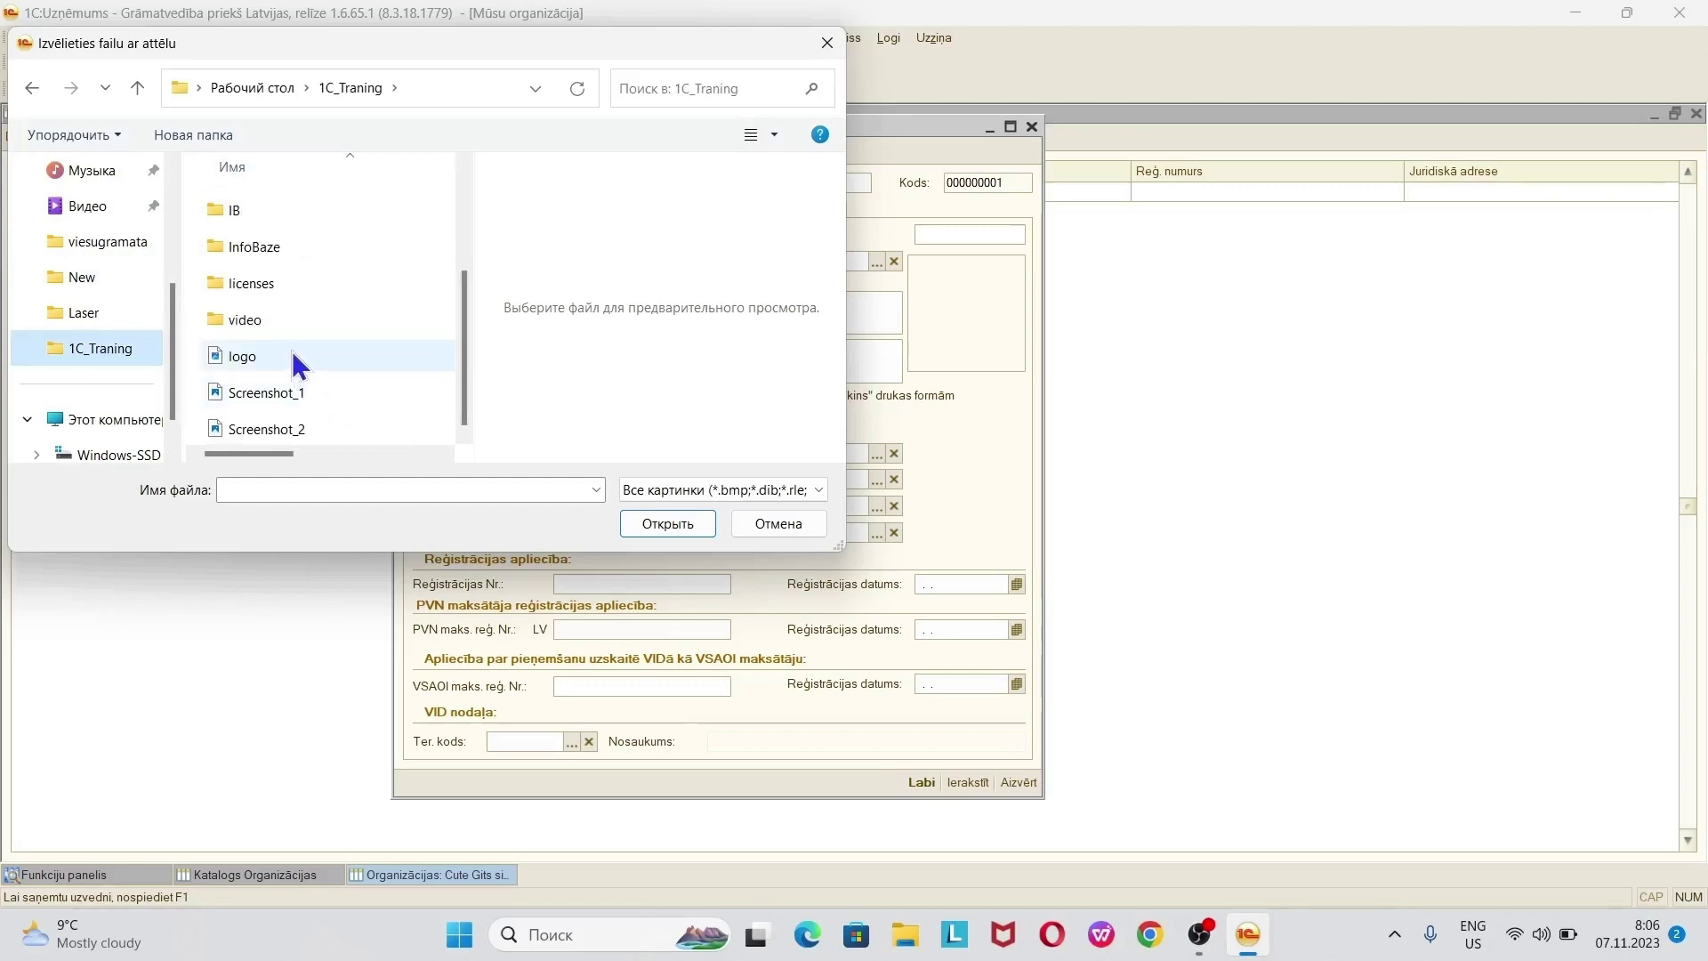
double_click(292, 351)
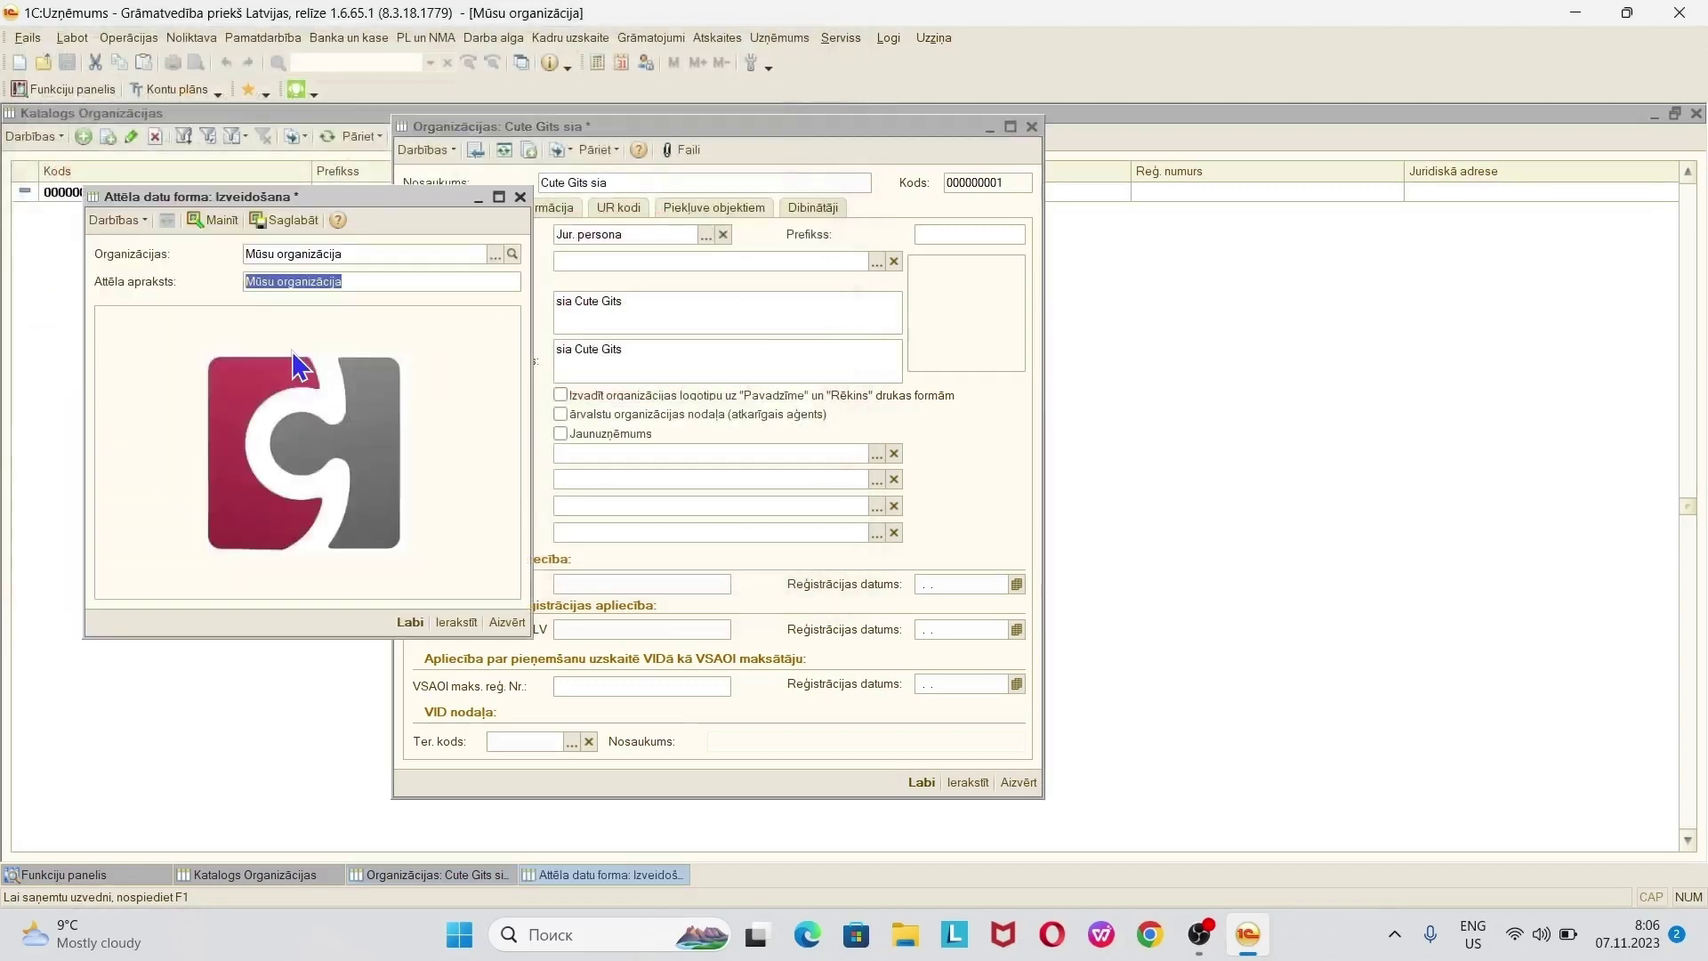
click(409, 622)
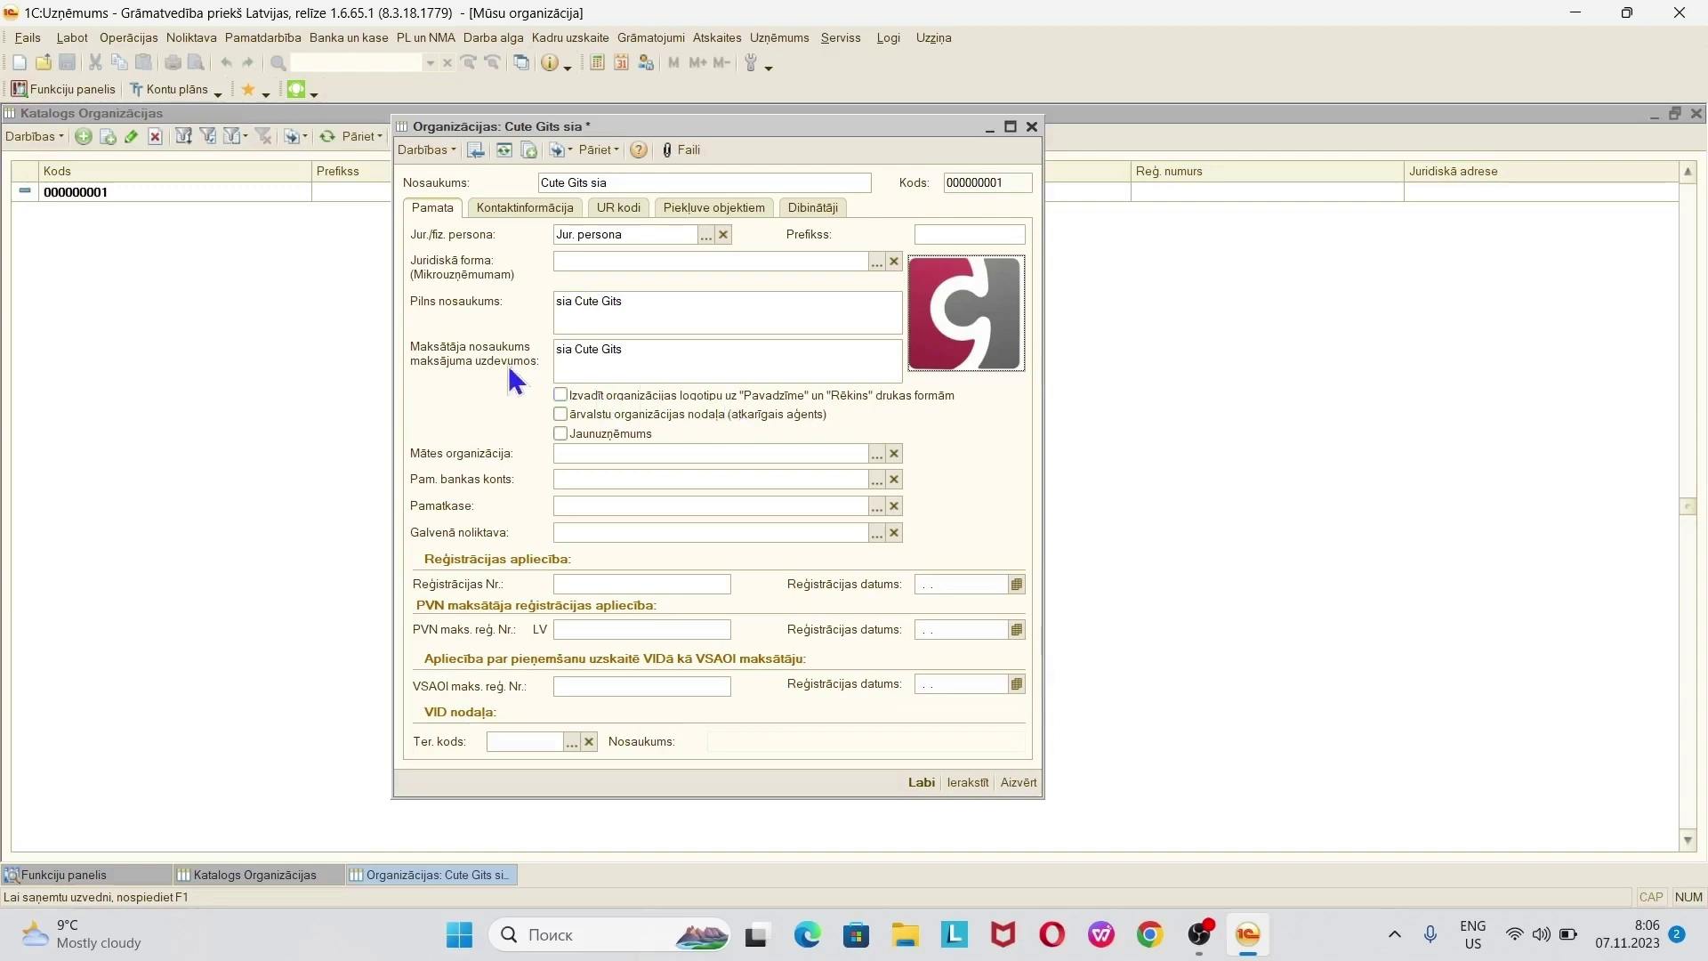
click(560, 394)
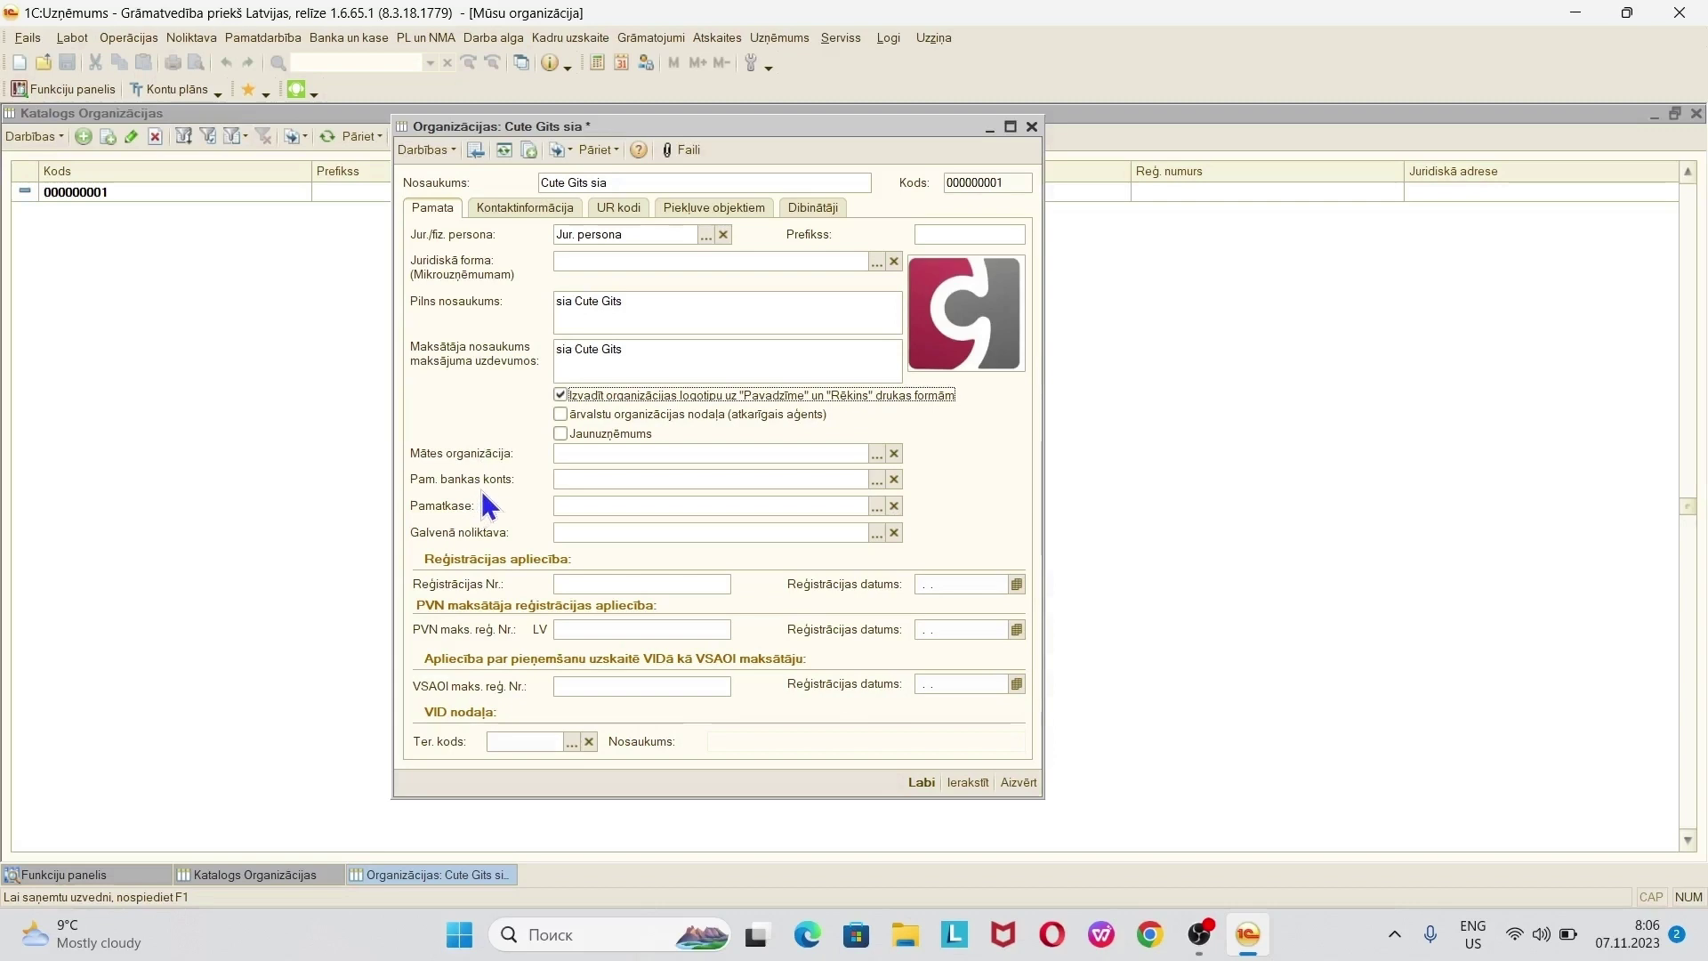
- Open the organisation's empty Bankas norēķinu konti list and move it beside the form
click(877, 478)
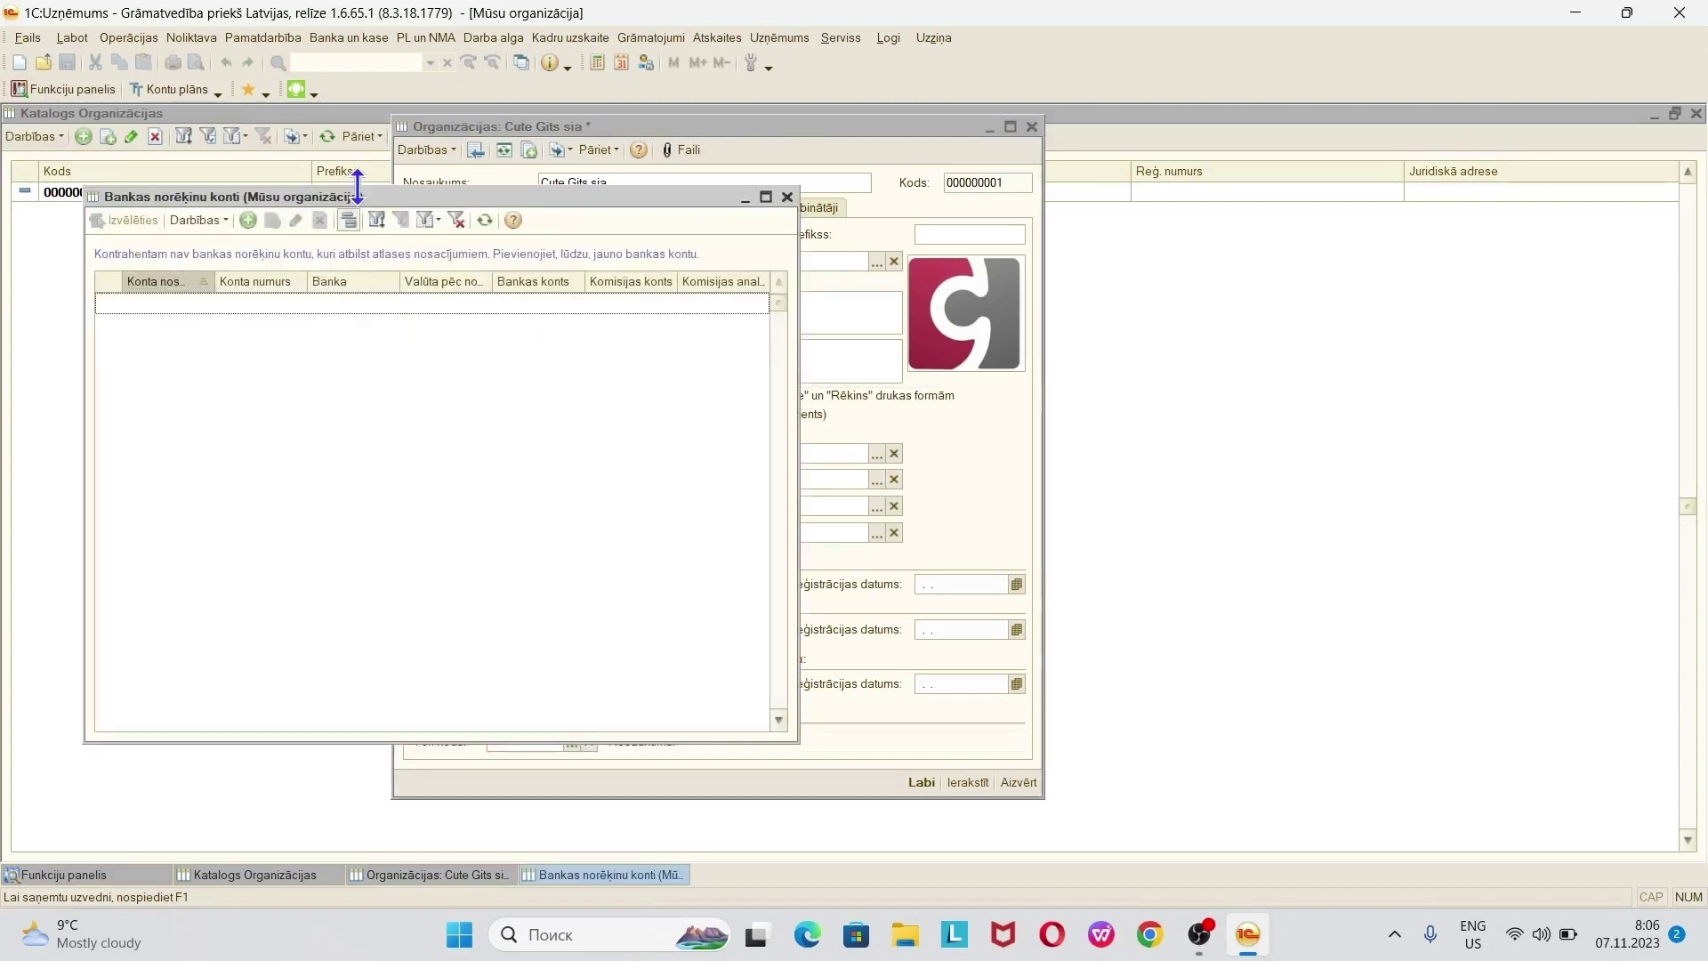
drag(358, 195, 1057, 225)
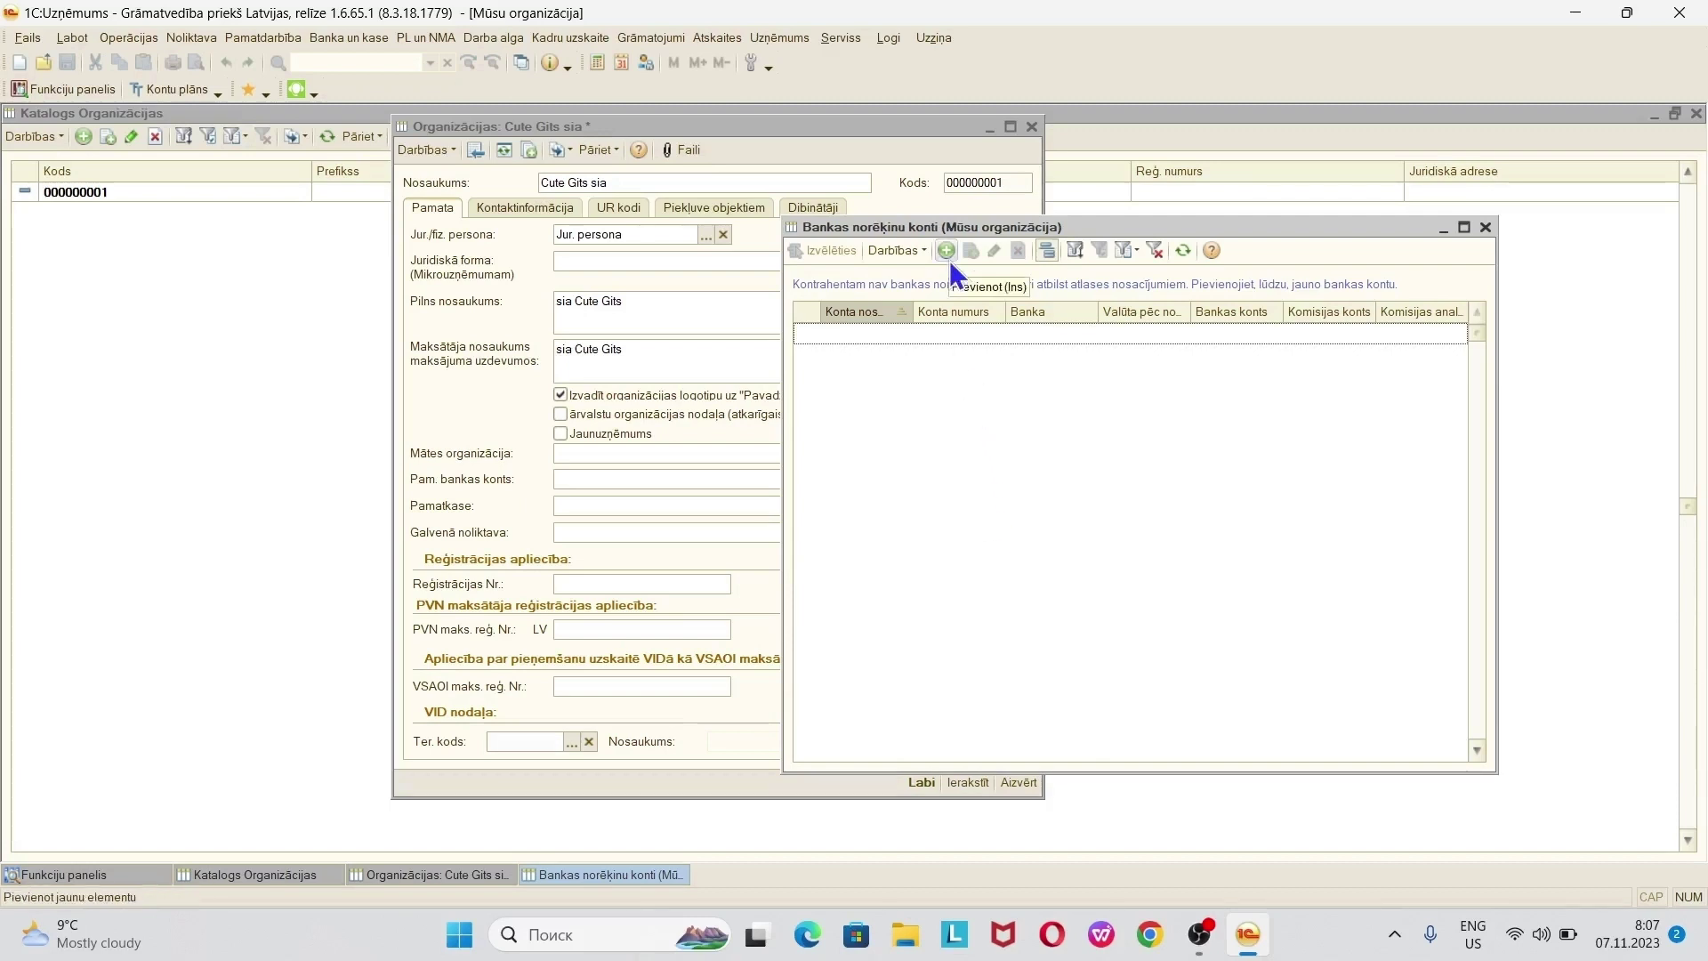
click(900, 251)
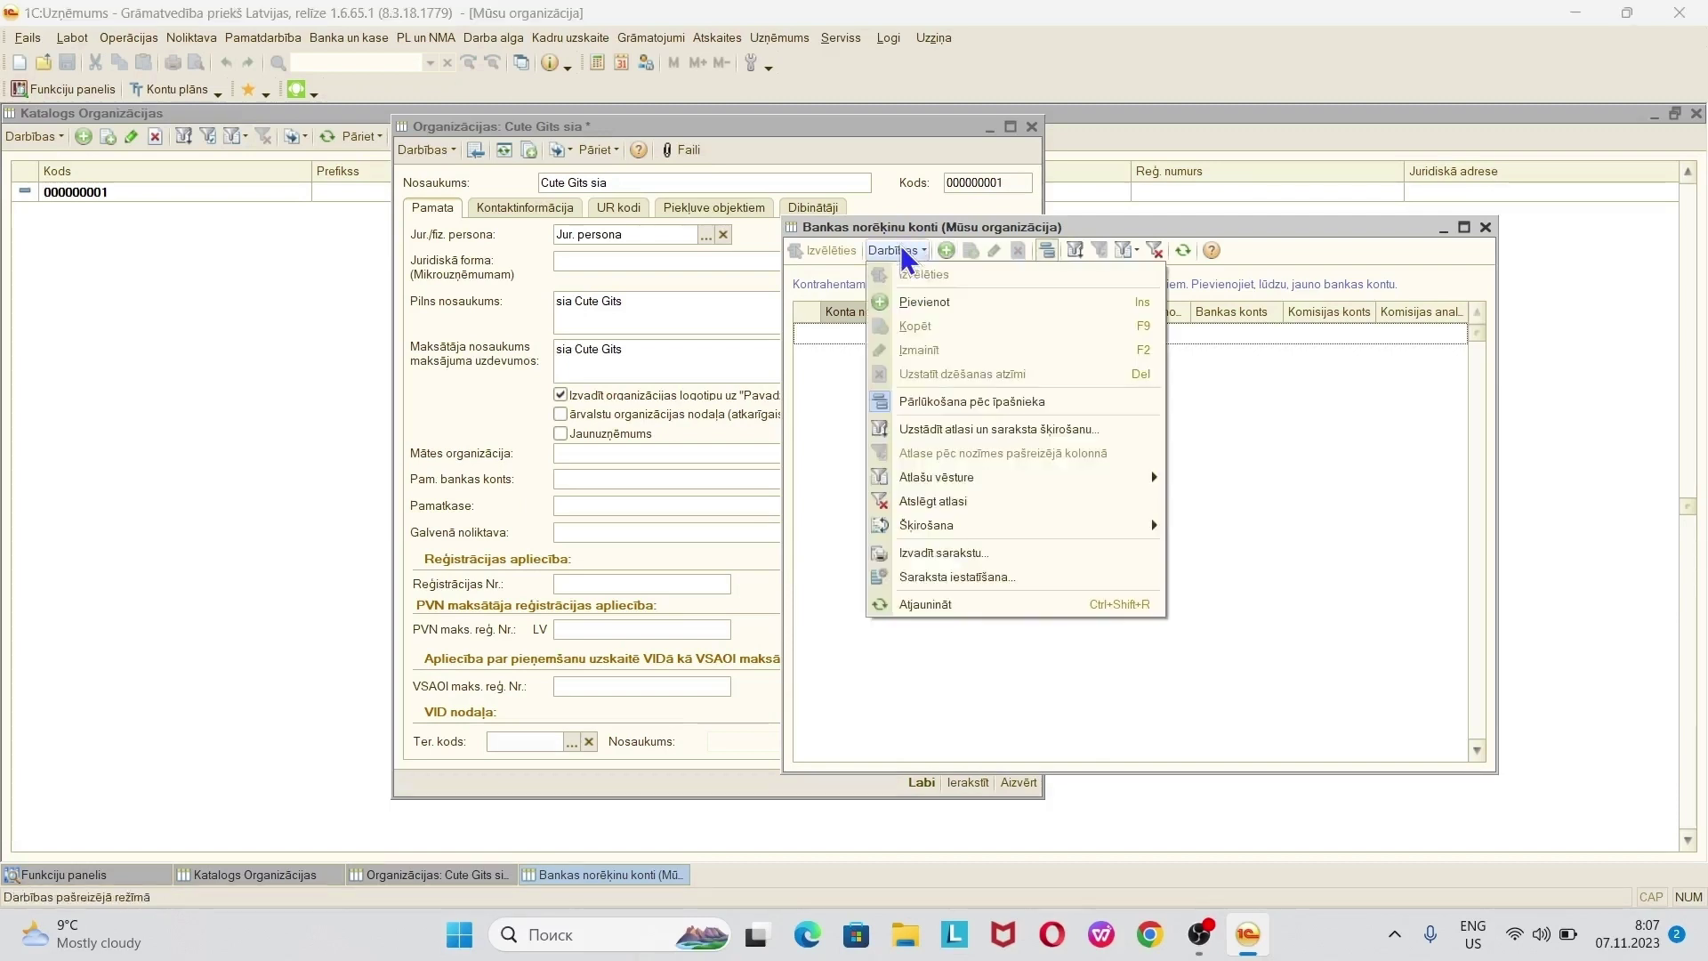
click(834, 406)
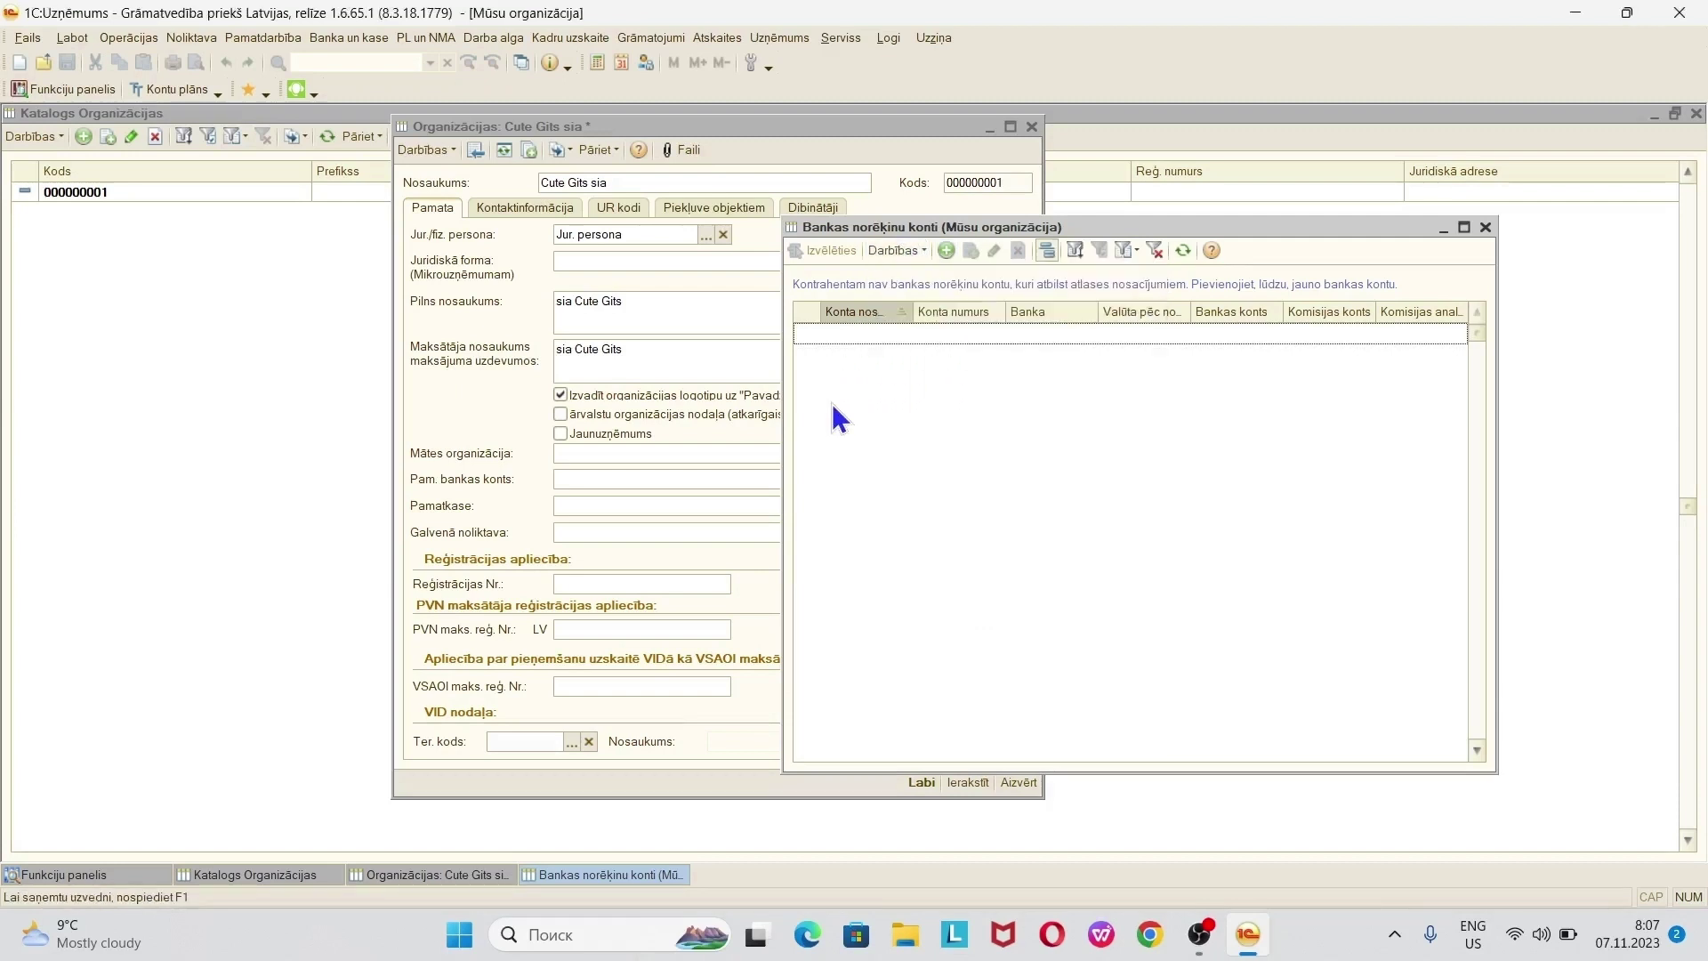
- Add a new bank account, enlarge its form, and name it CuteGiftSwed
click(950, 250)
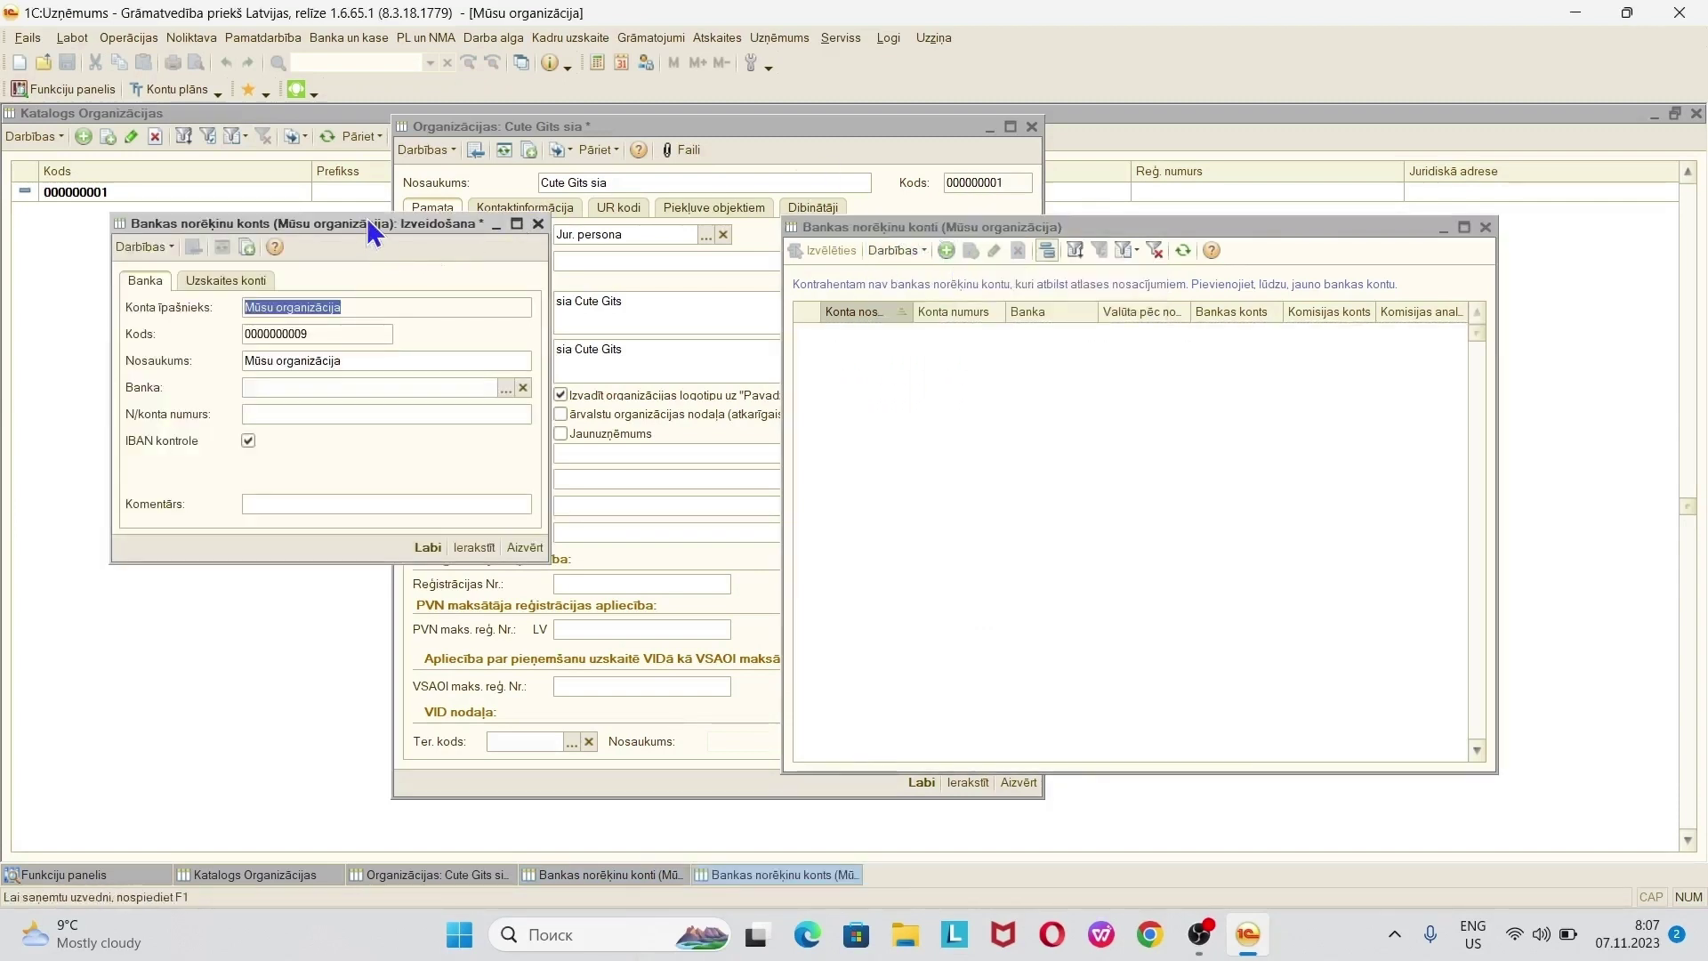
drag(373, 229, 991, 317)
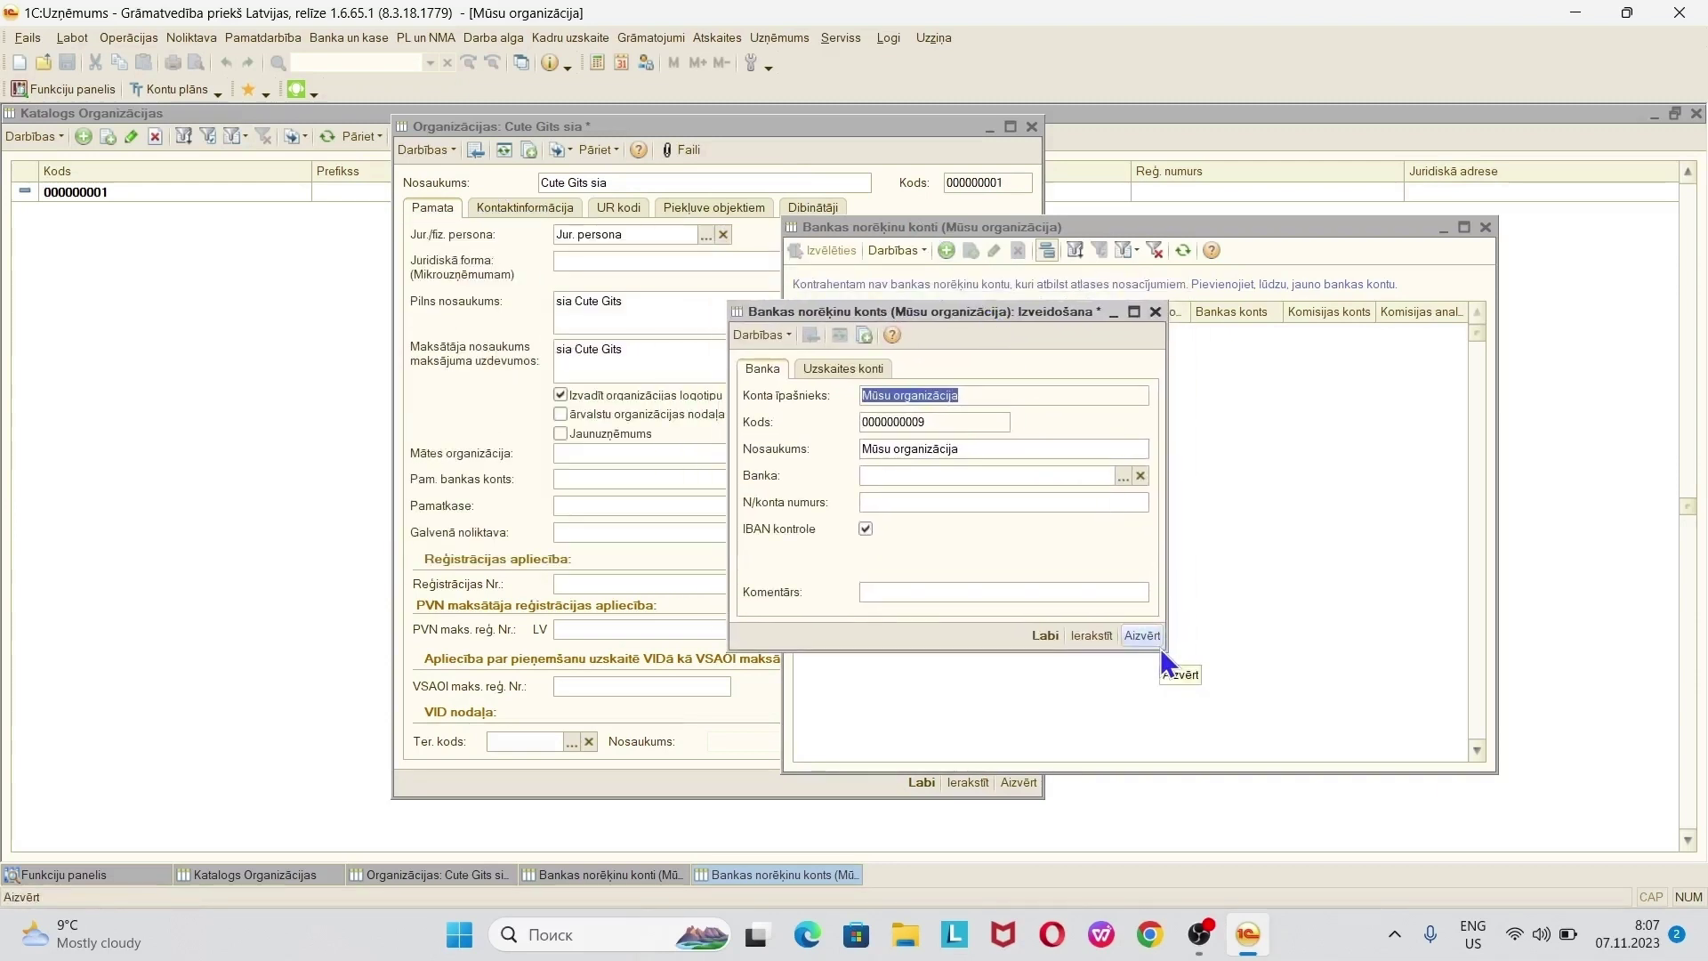
drag(1165, 649, 1456, 758)
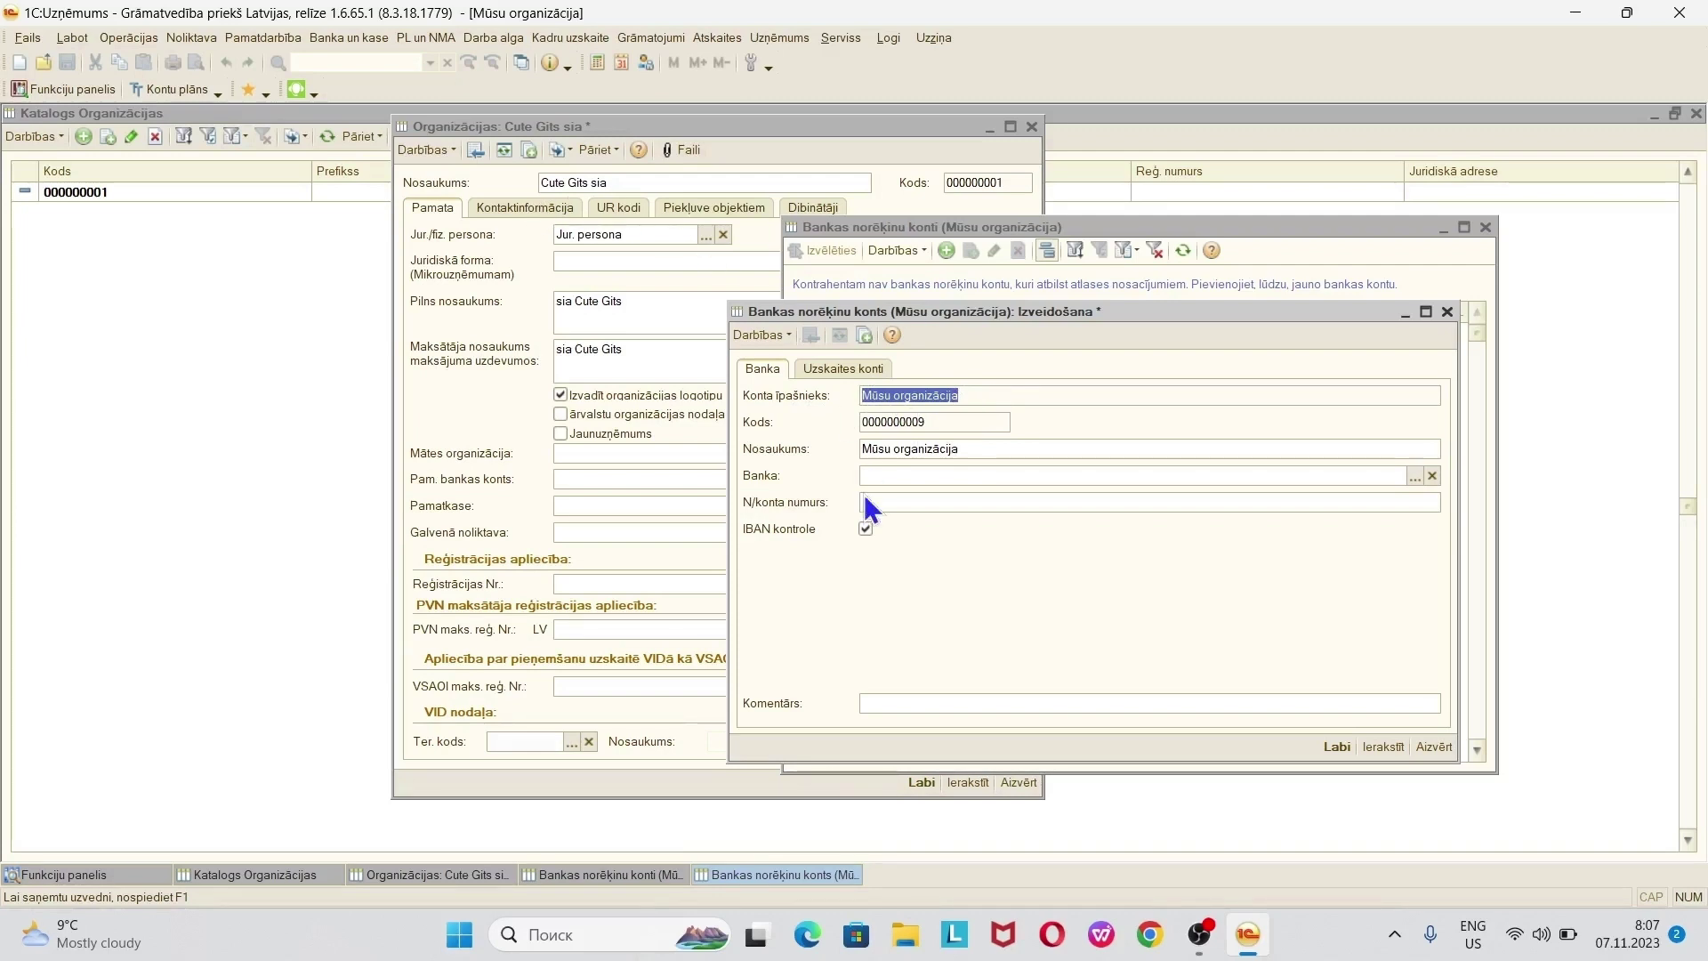
click(986, 449)
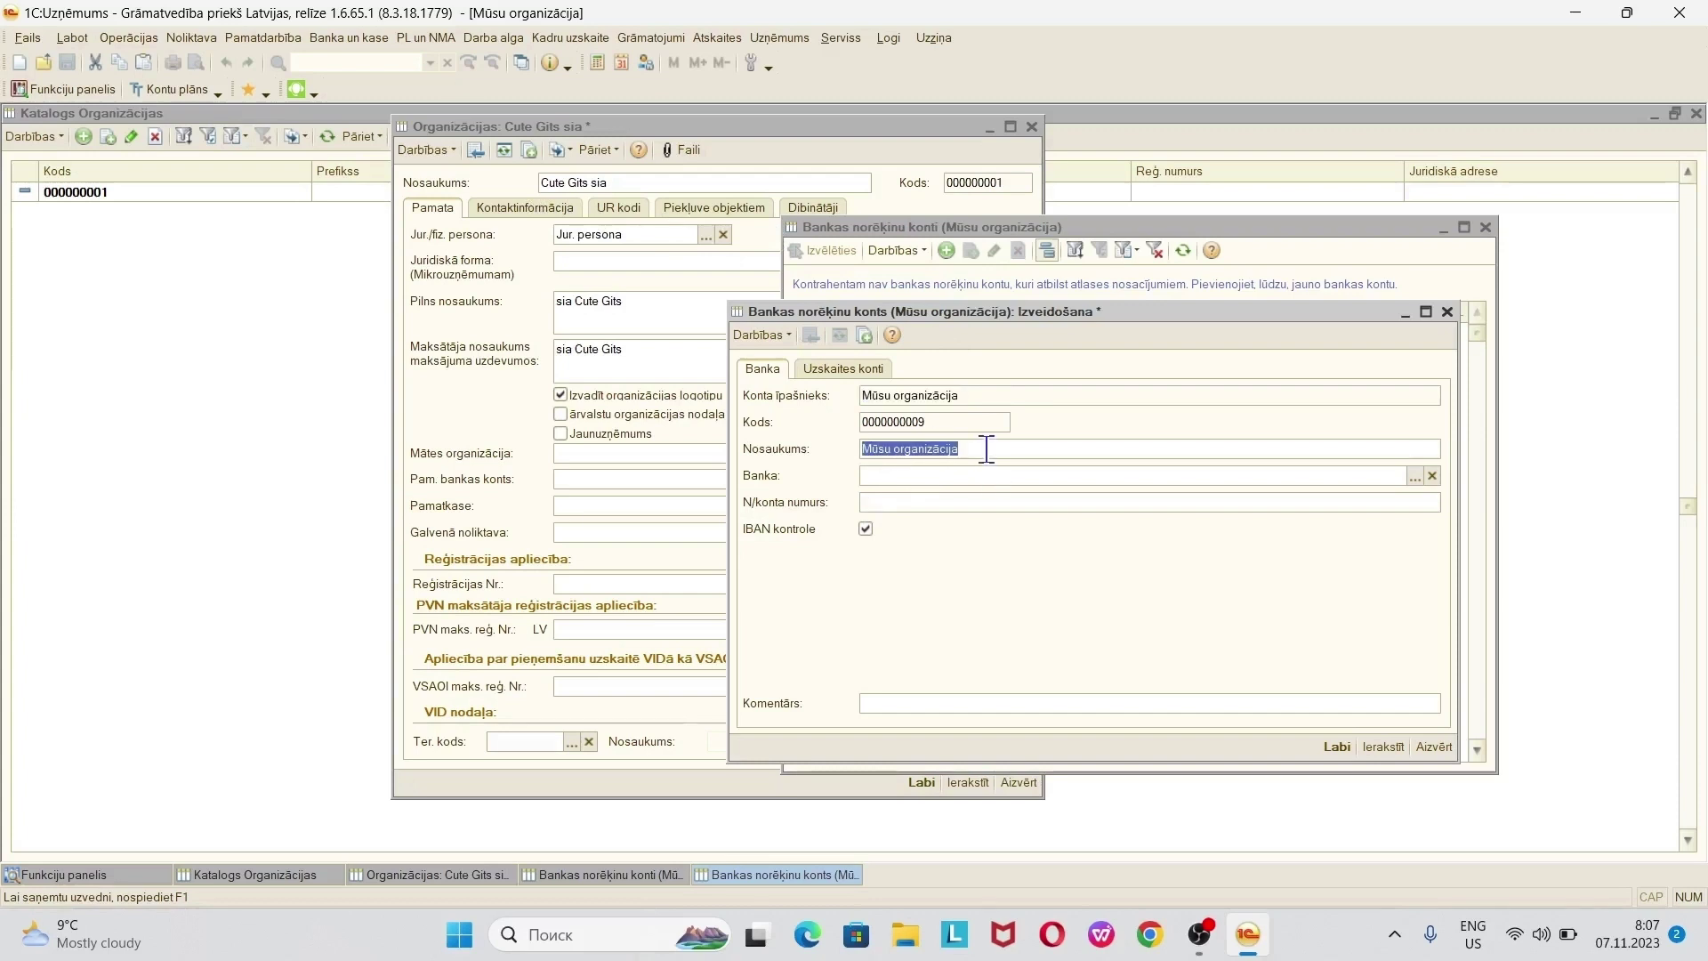
text(CuteGiftSwed)
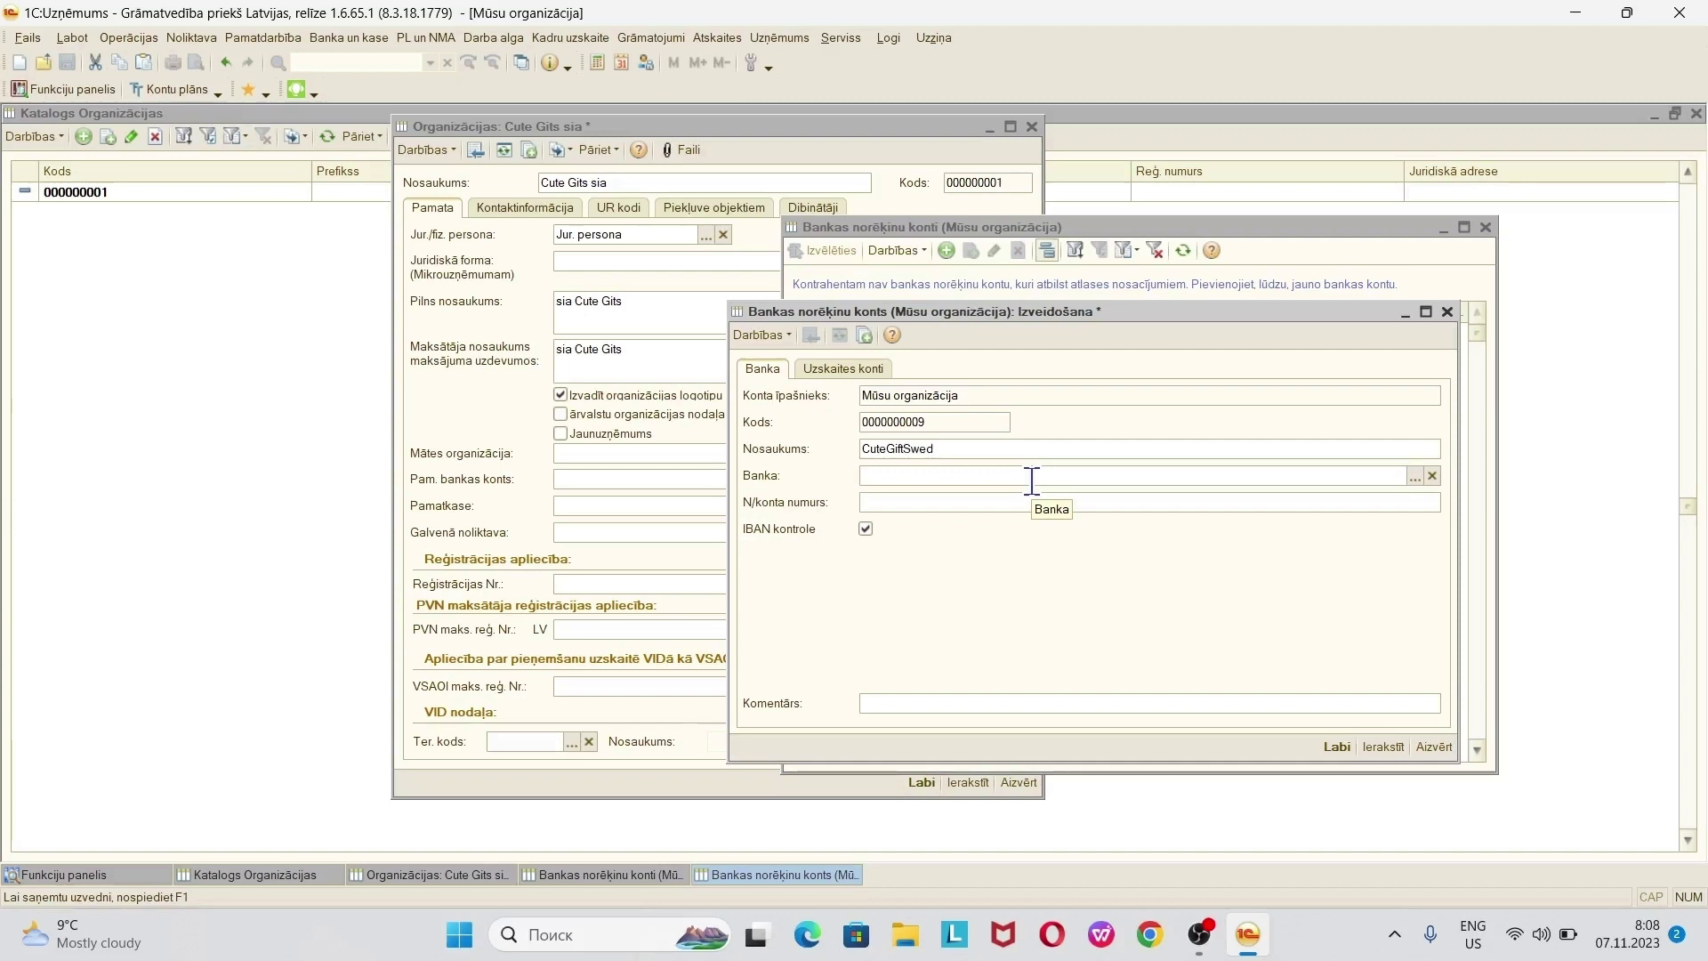
click(1288, 475)
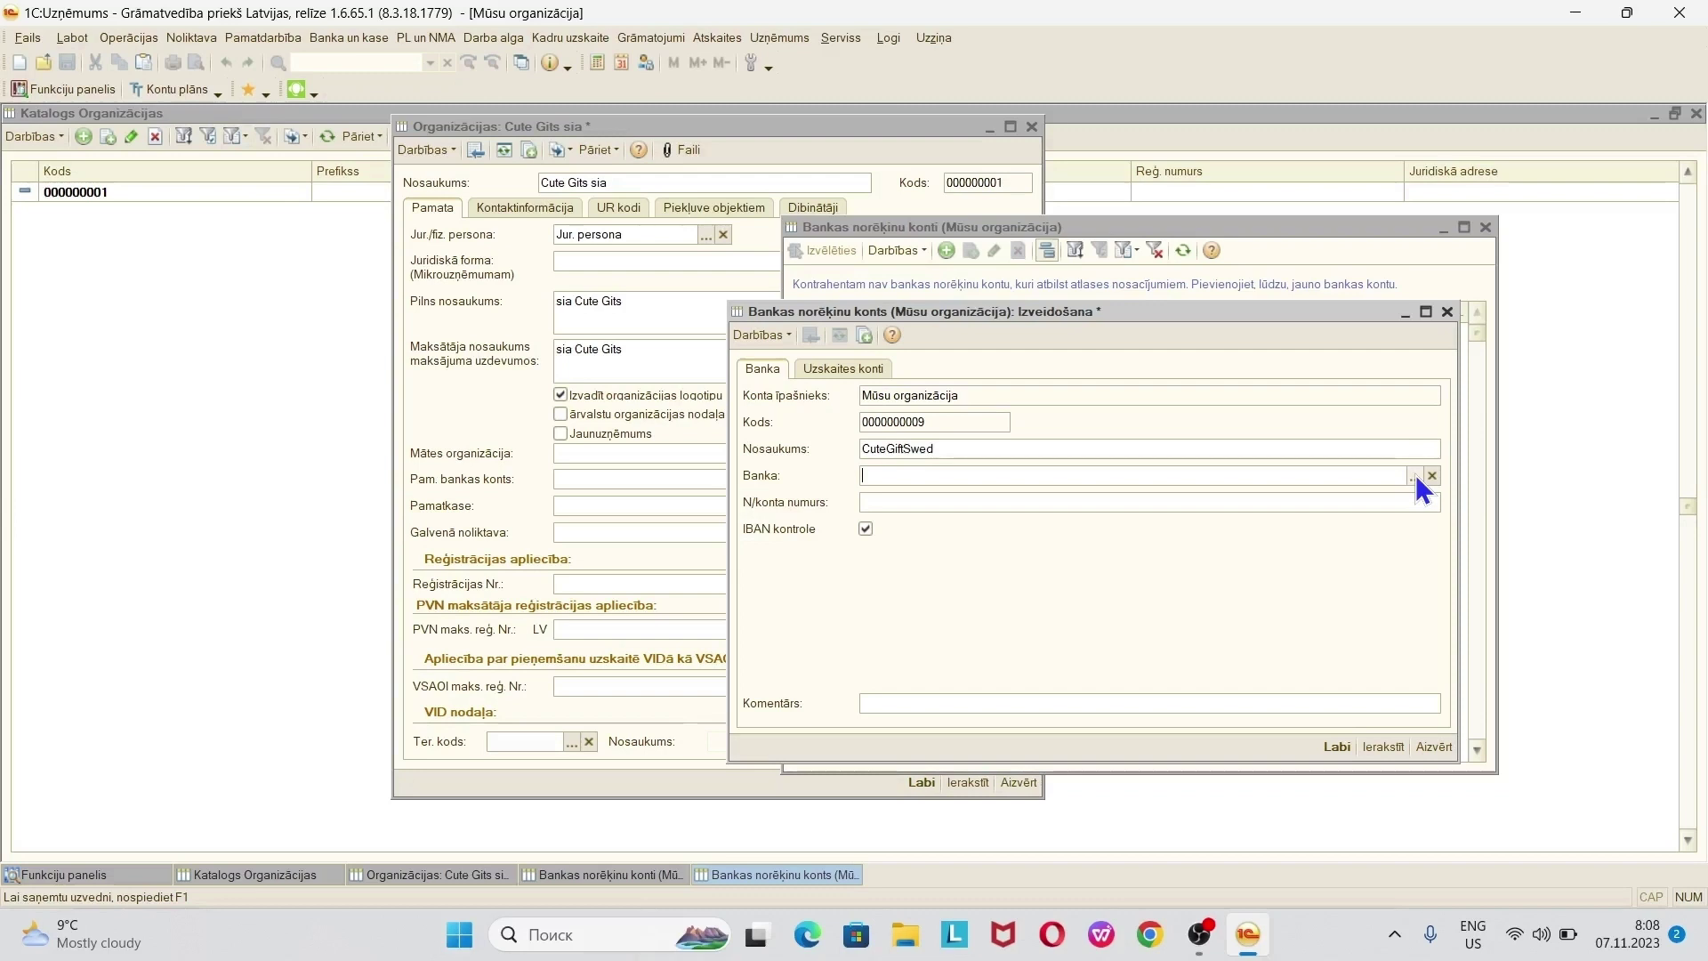
- Open and enlarge the bank catalogue, then fill it with the standard bank list
click(1414, 476)
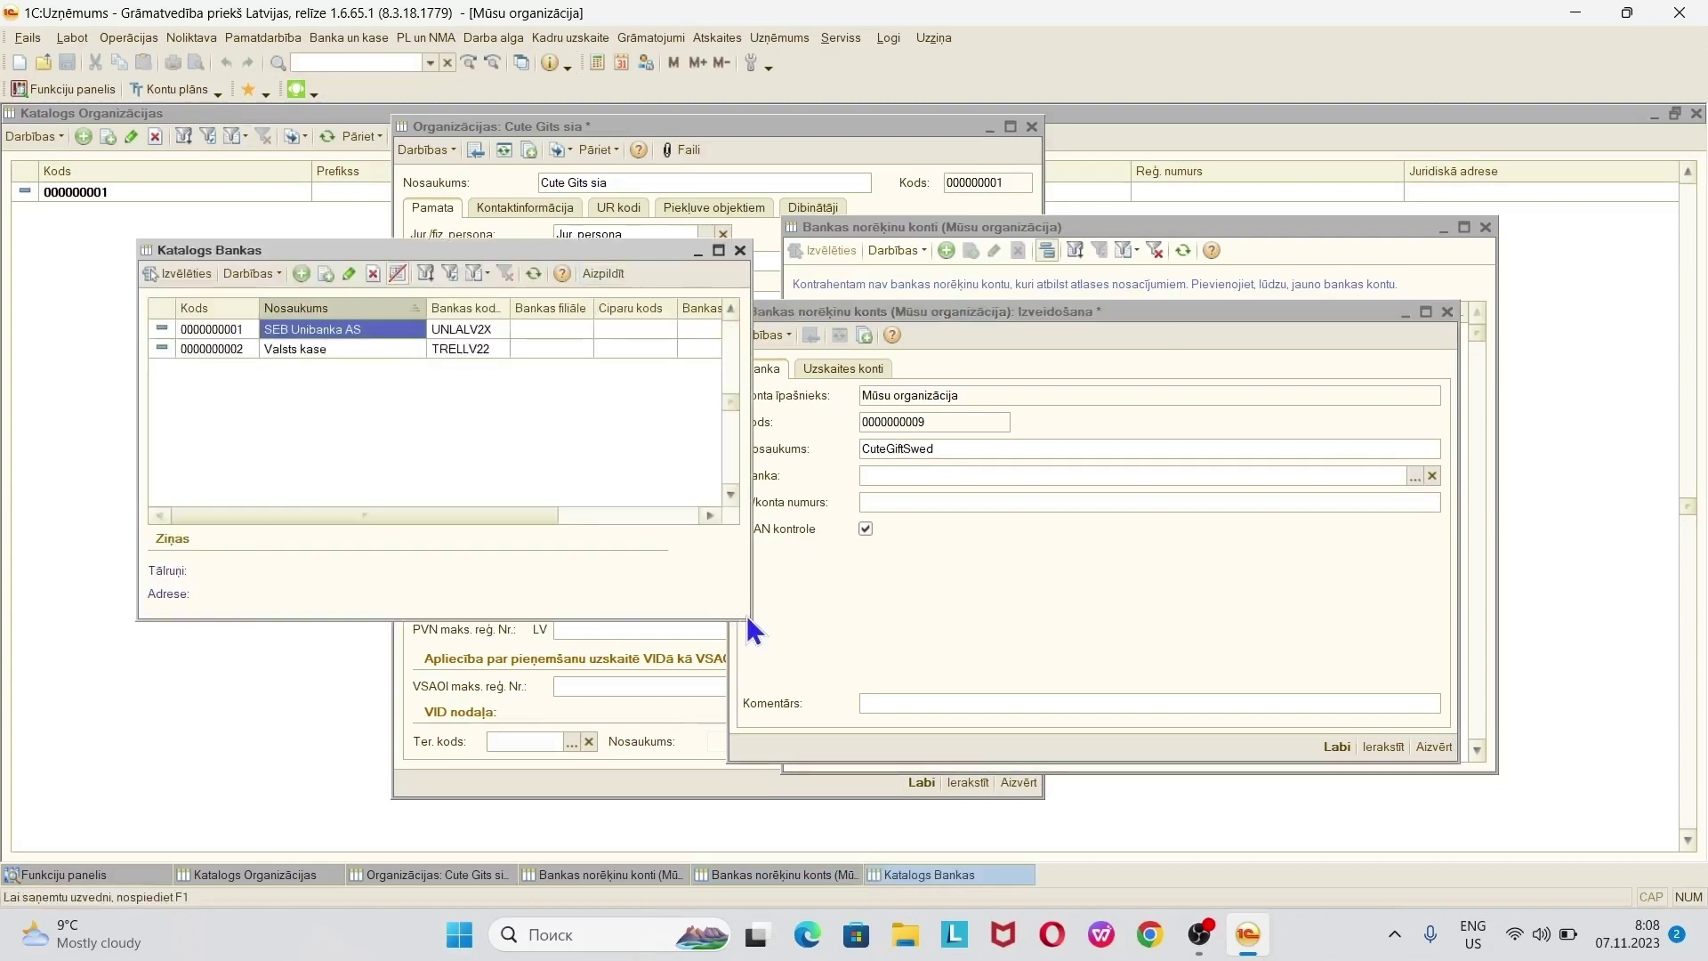
drag(753, 620, 1162, 861)
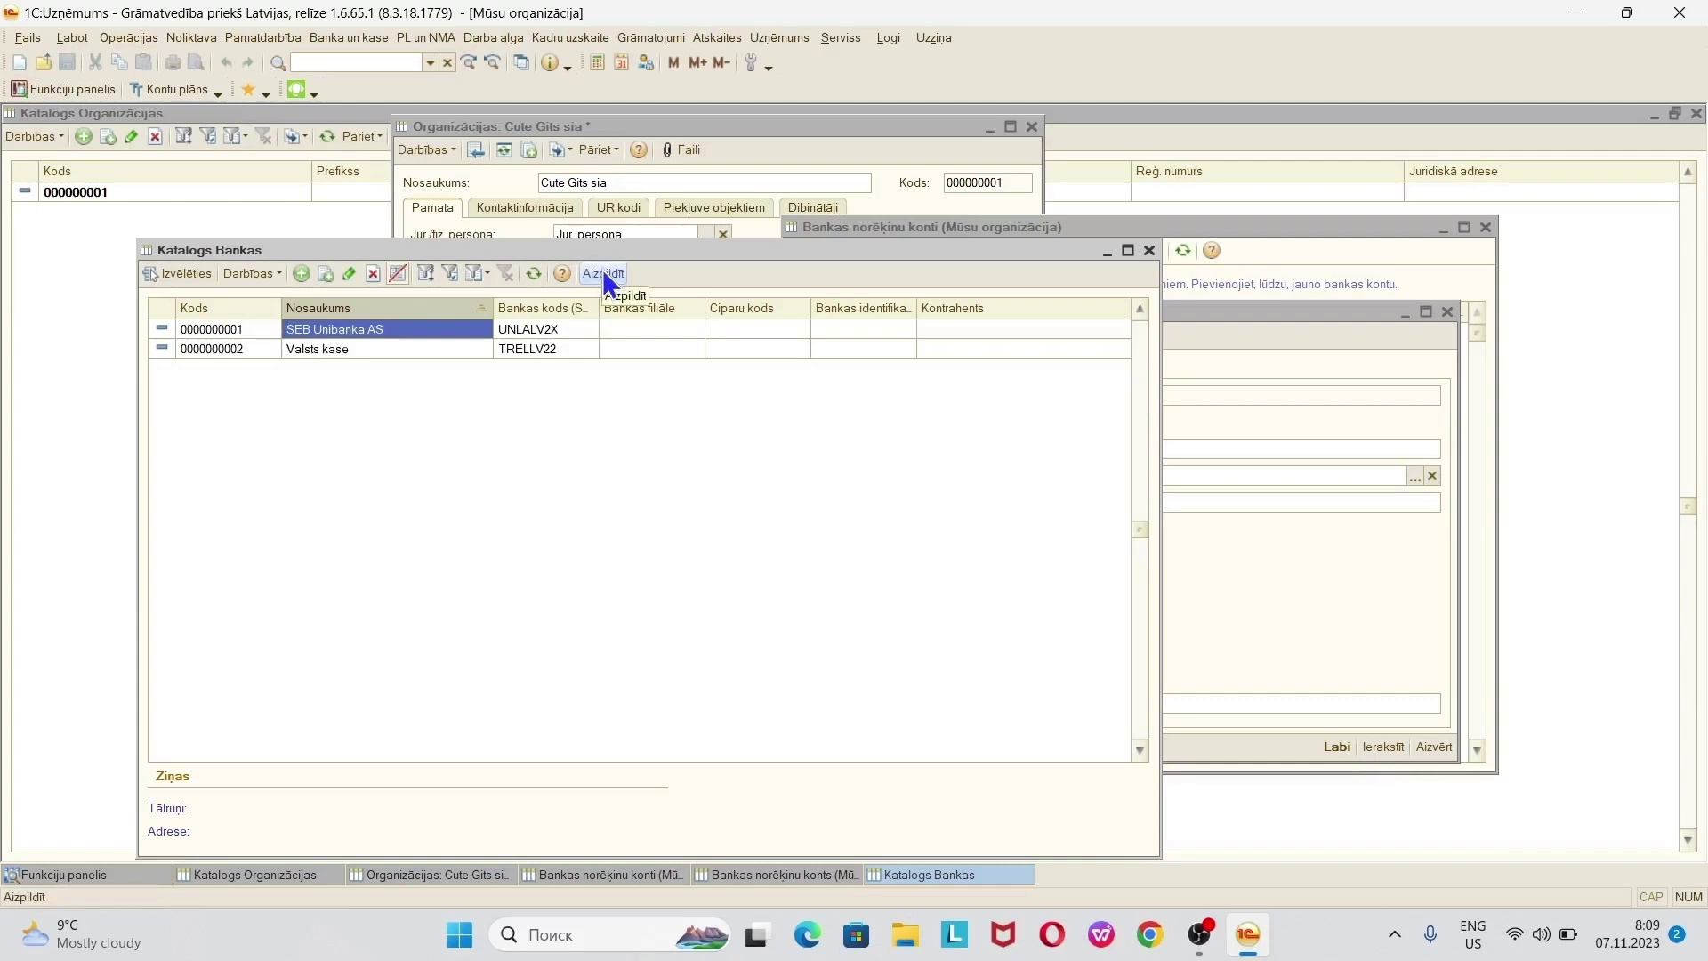
click(602, 273)
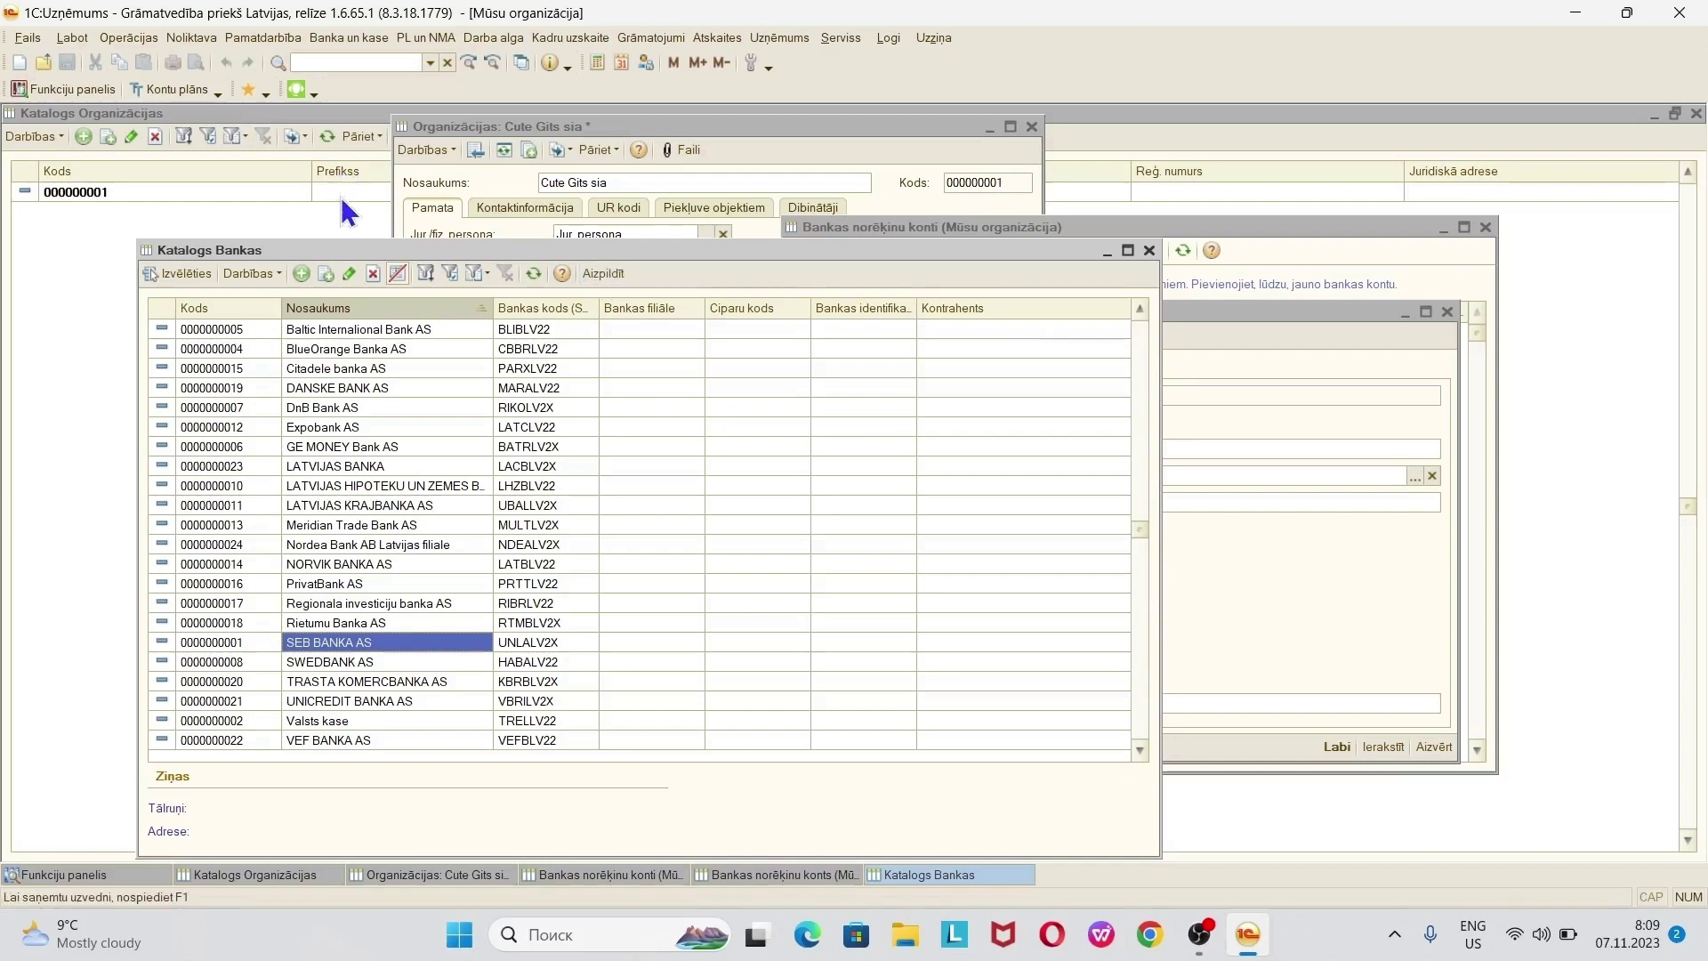
- Discard an unsaved new bank entry and select SWEDBANK AS as the account's bank
click(301, 273)
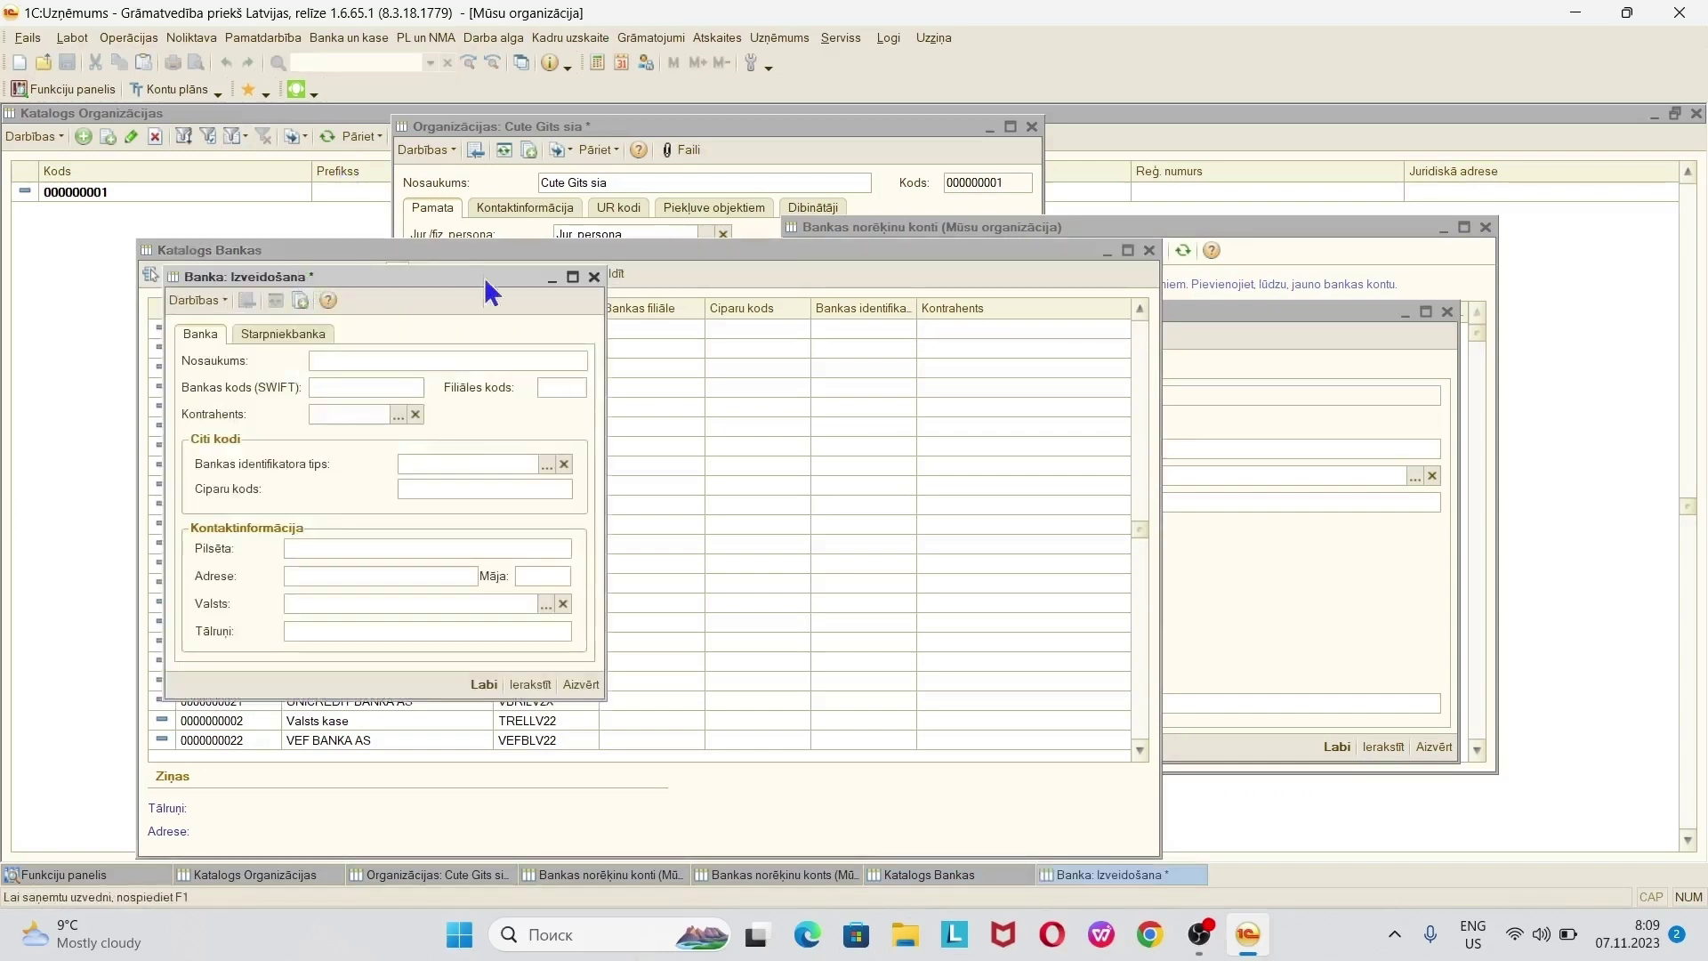
click(594, 276)
click(838, 484)
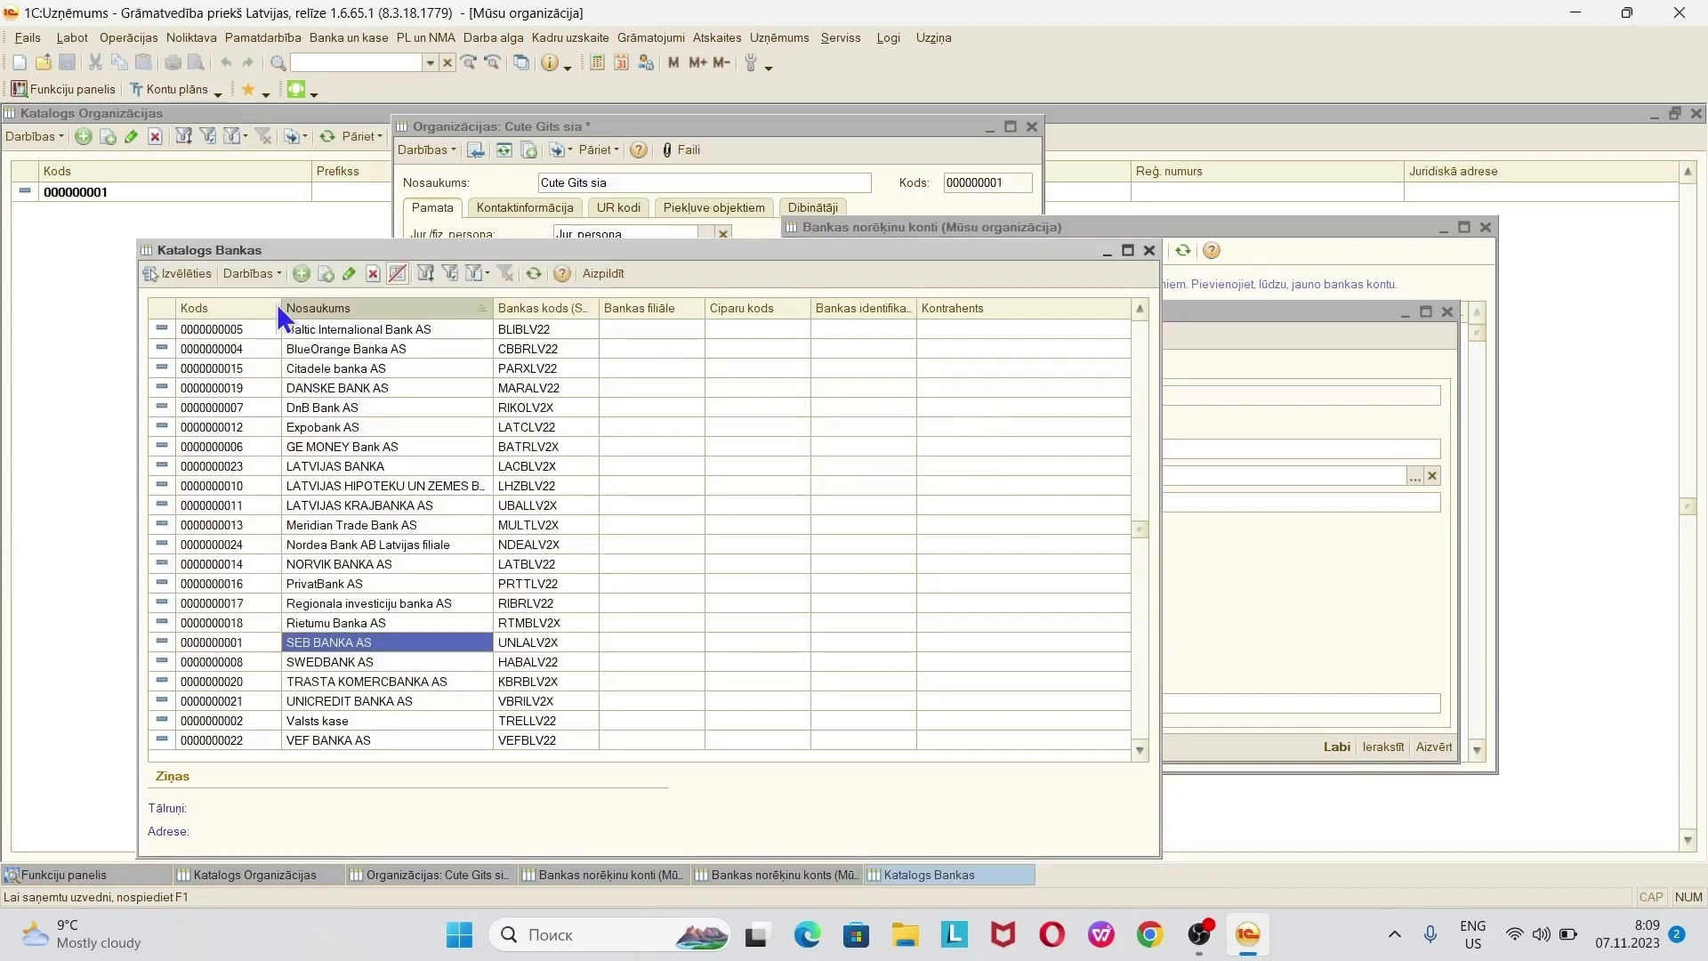
double_click(414, 664)
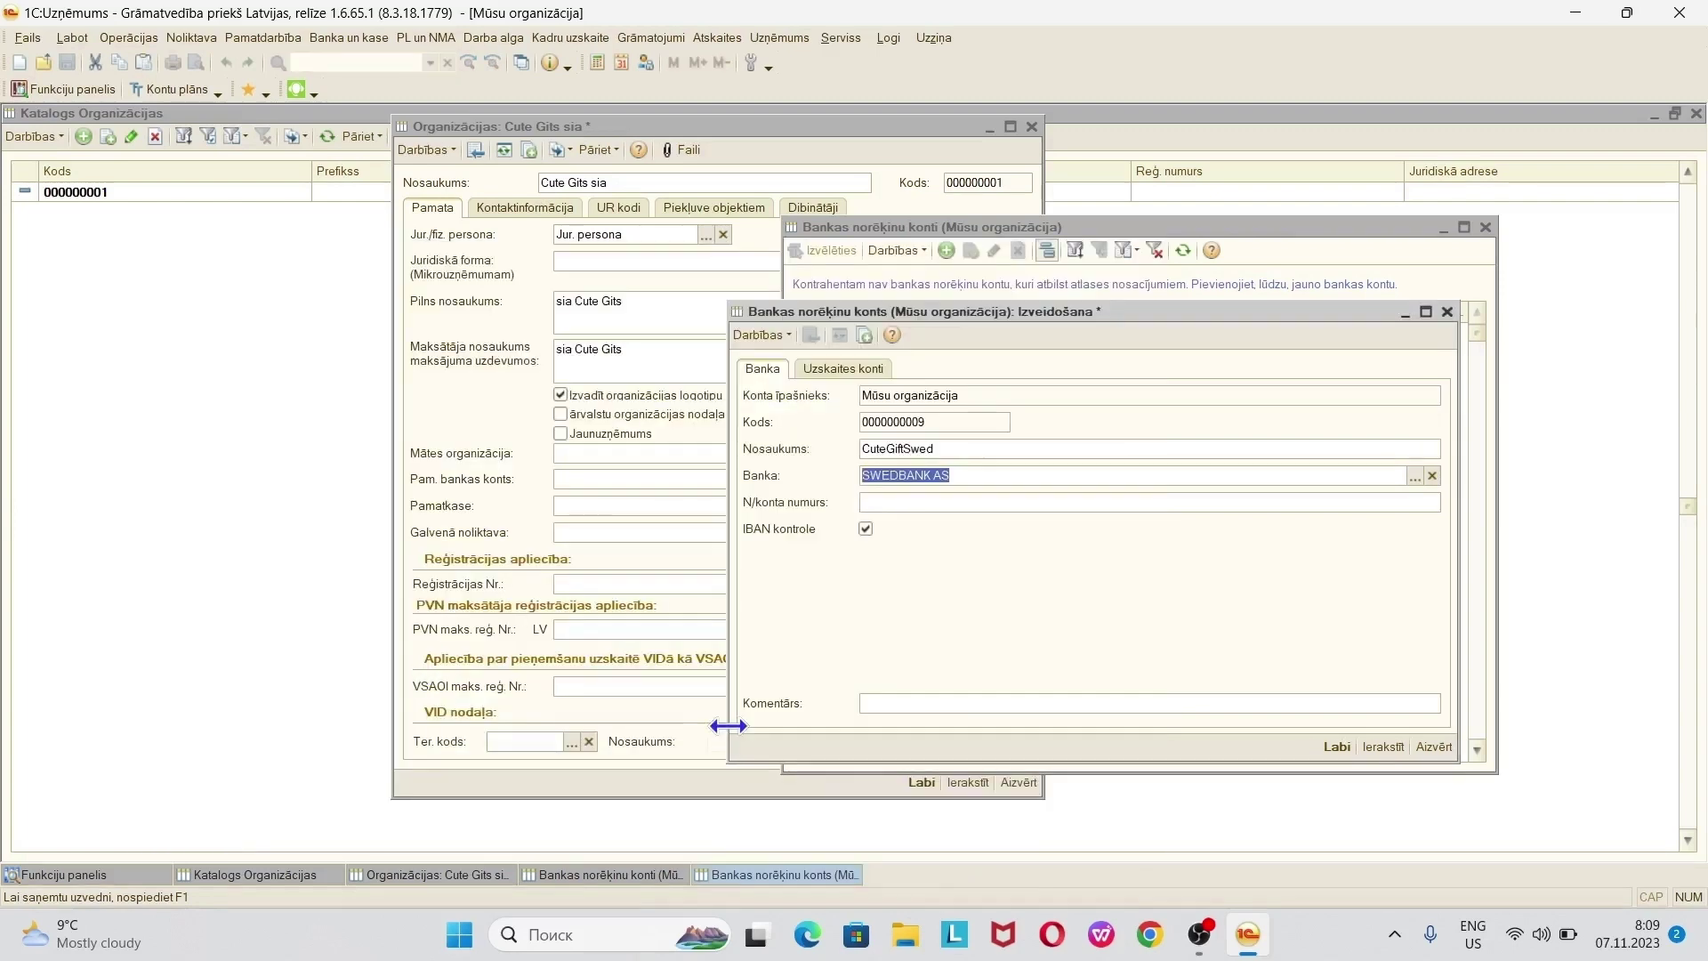
- Enter the CuteGiftSwed account's IBAN number in N/konta numurs
click(968, 500)
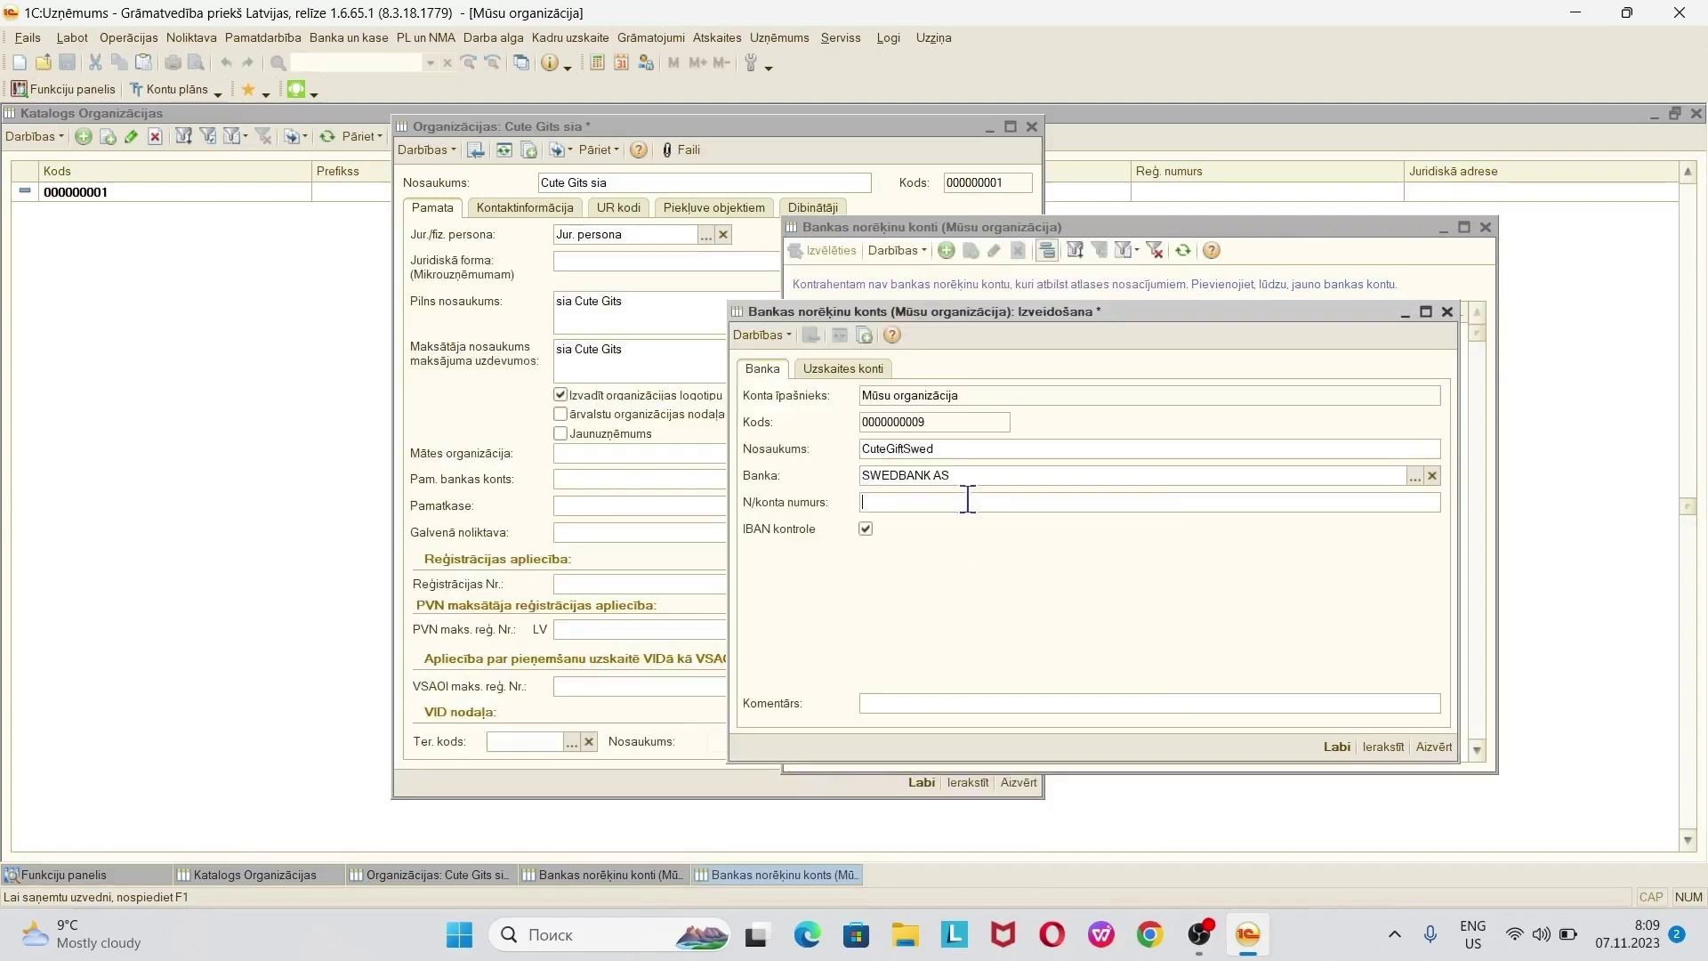
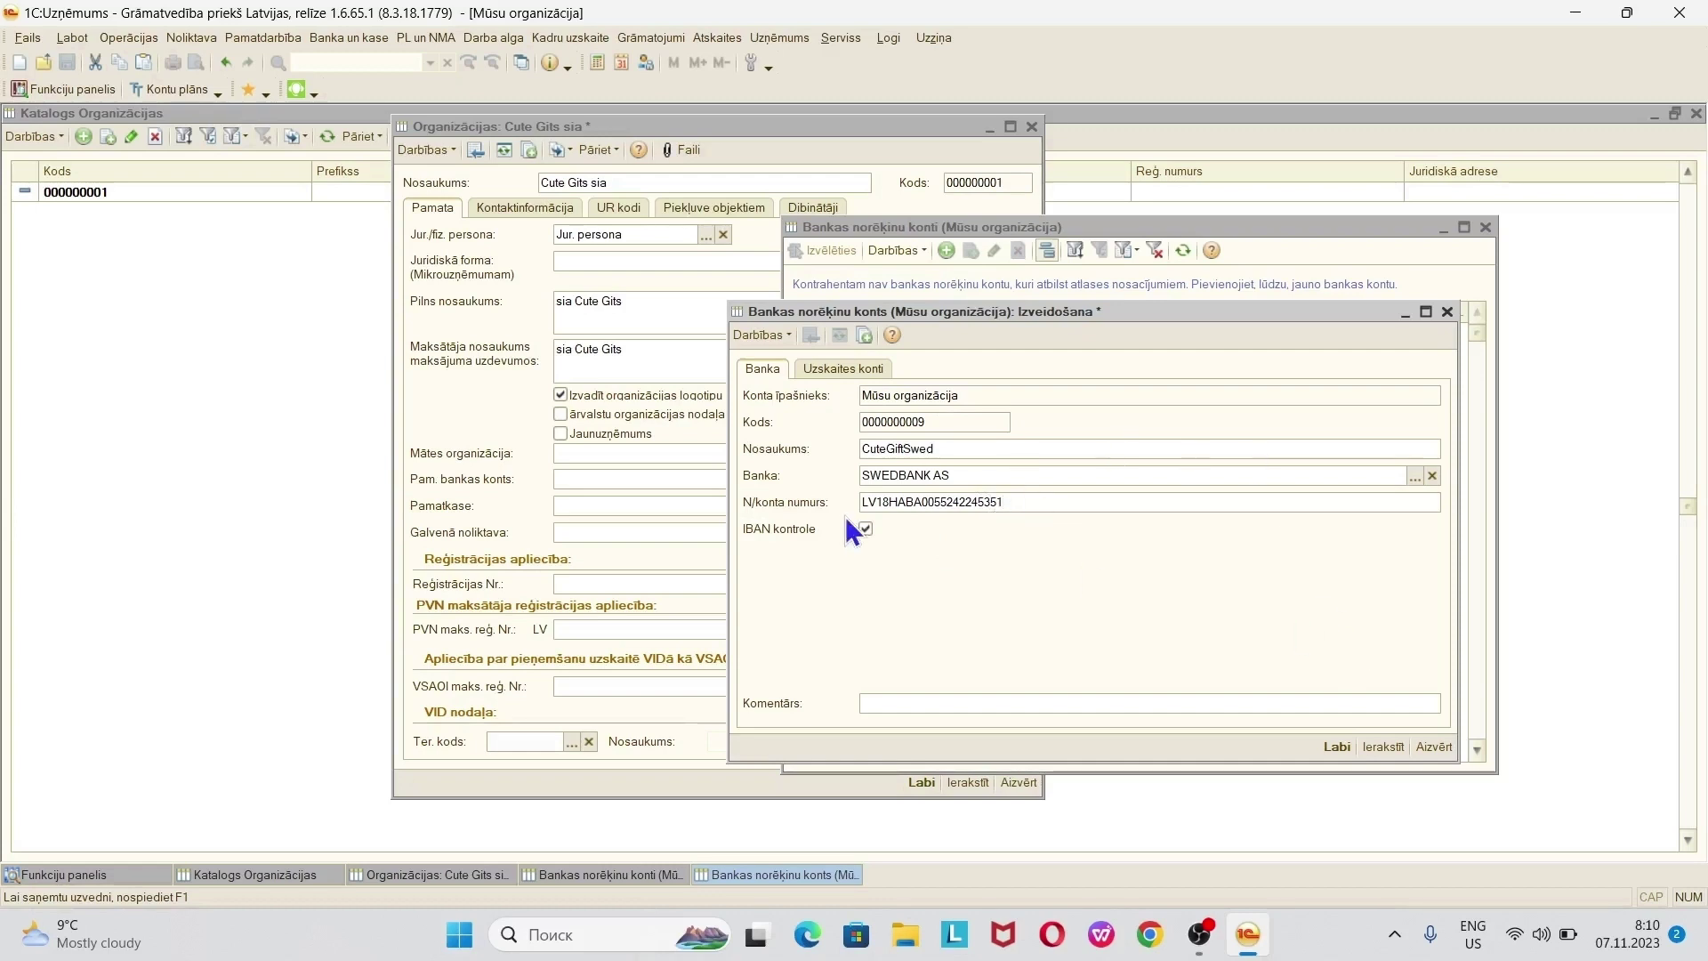
- Attempt to save the account, clear the rejection error and service messages, and untick IBAN kontrole
click(1374, 743)
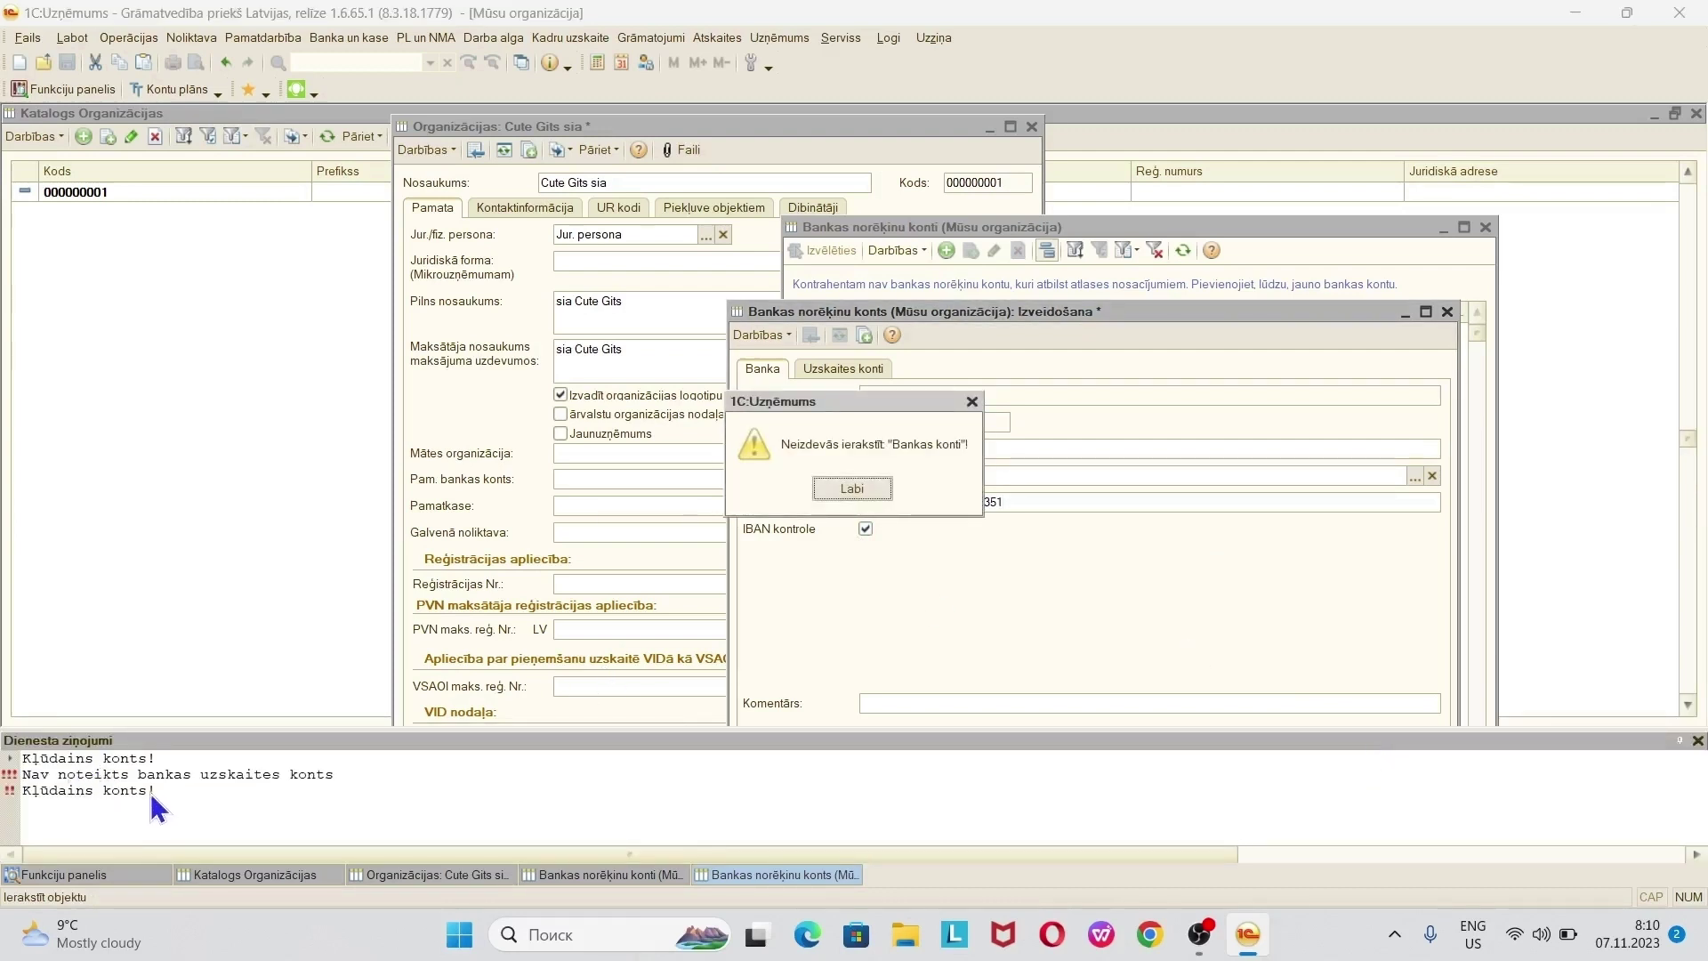
click(845, 489)
click(1698, 740)
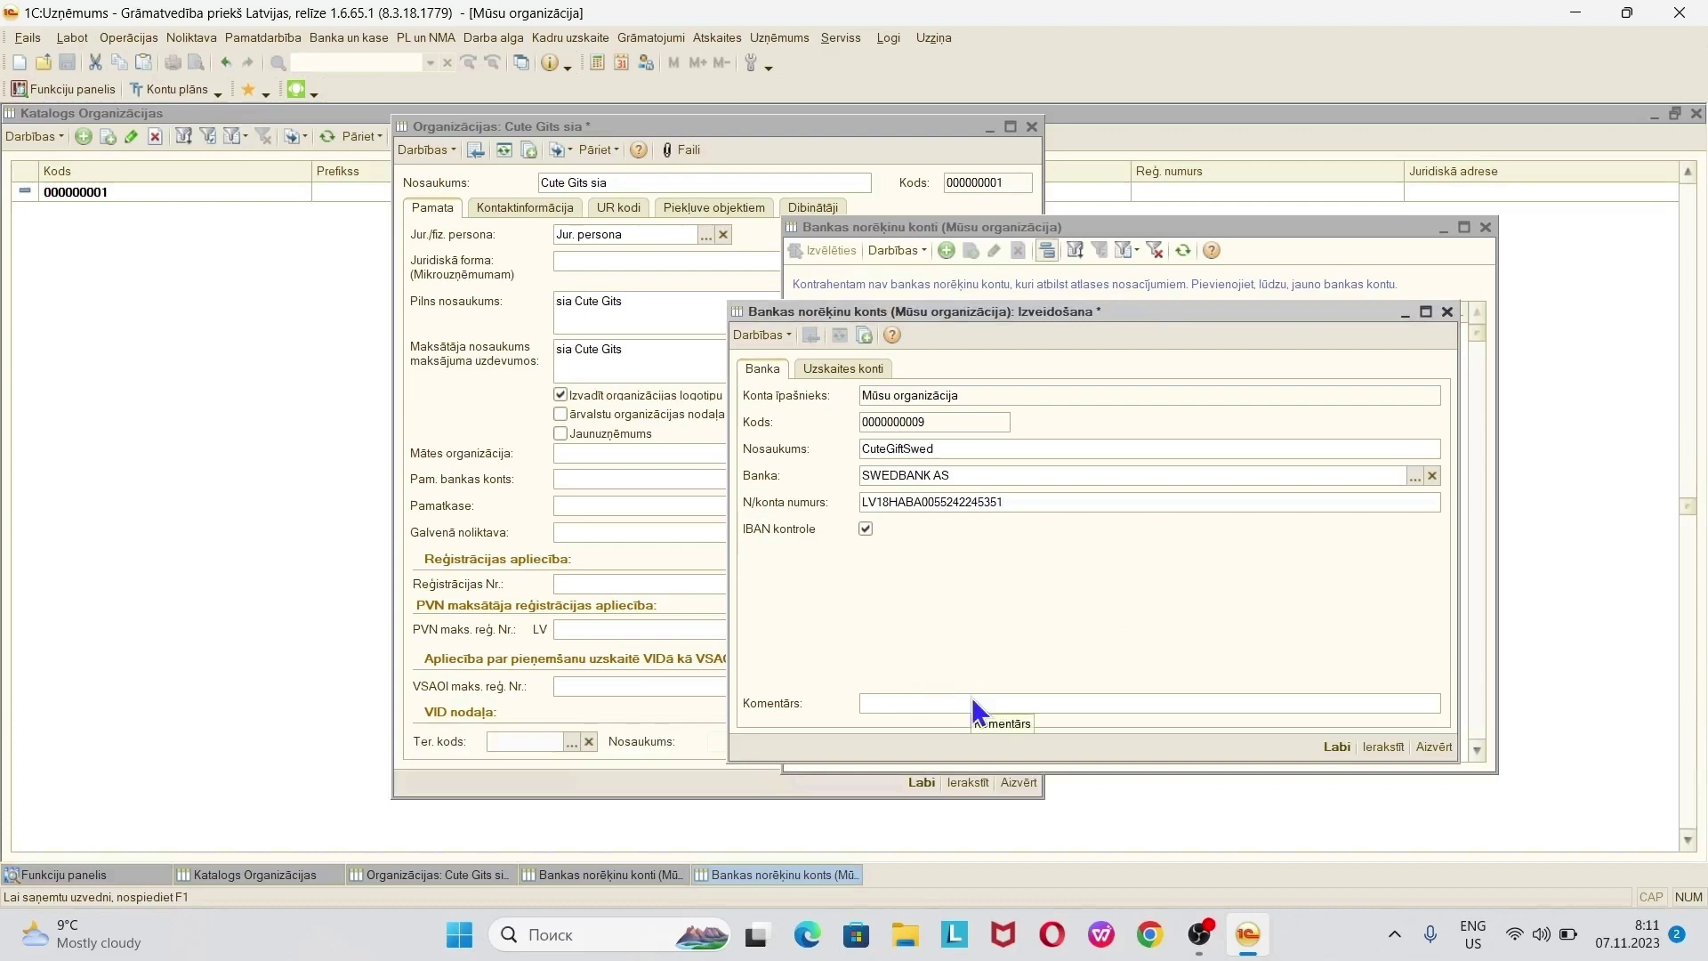
click(866, 529)
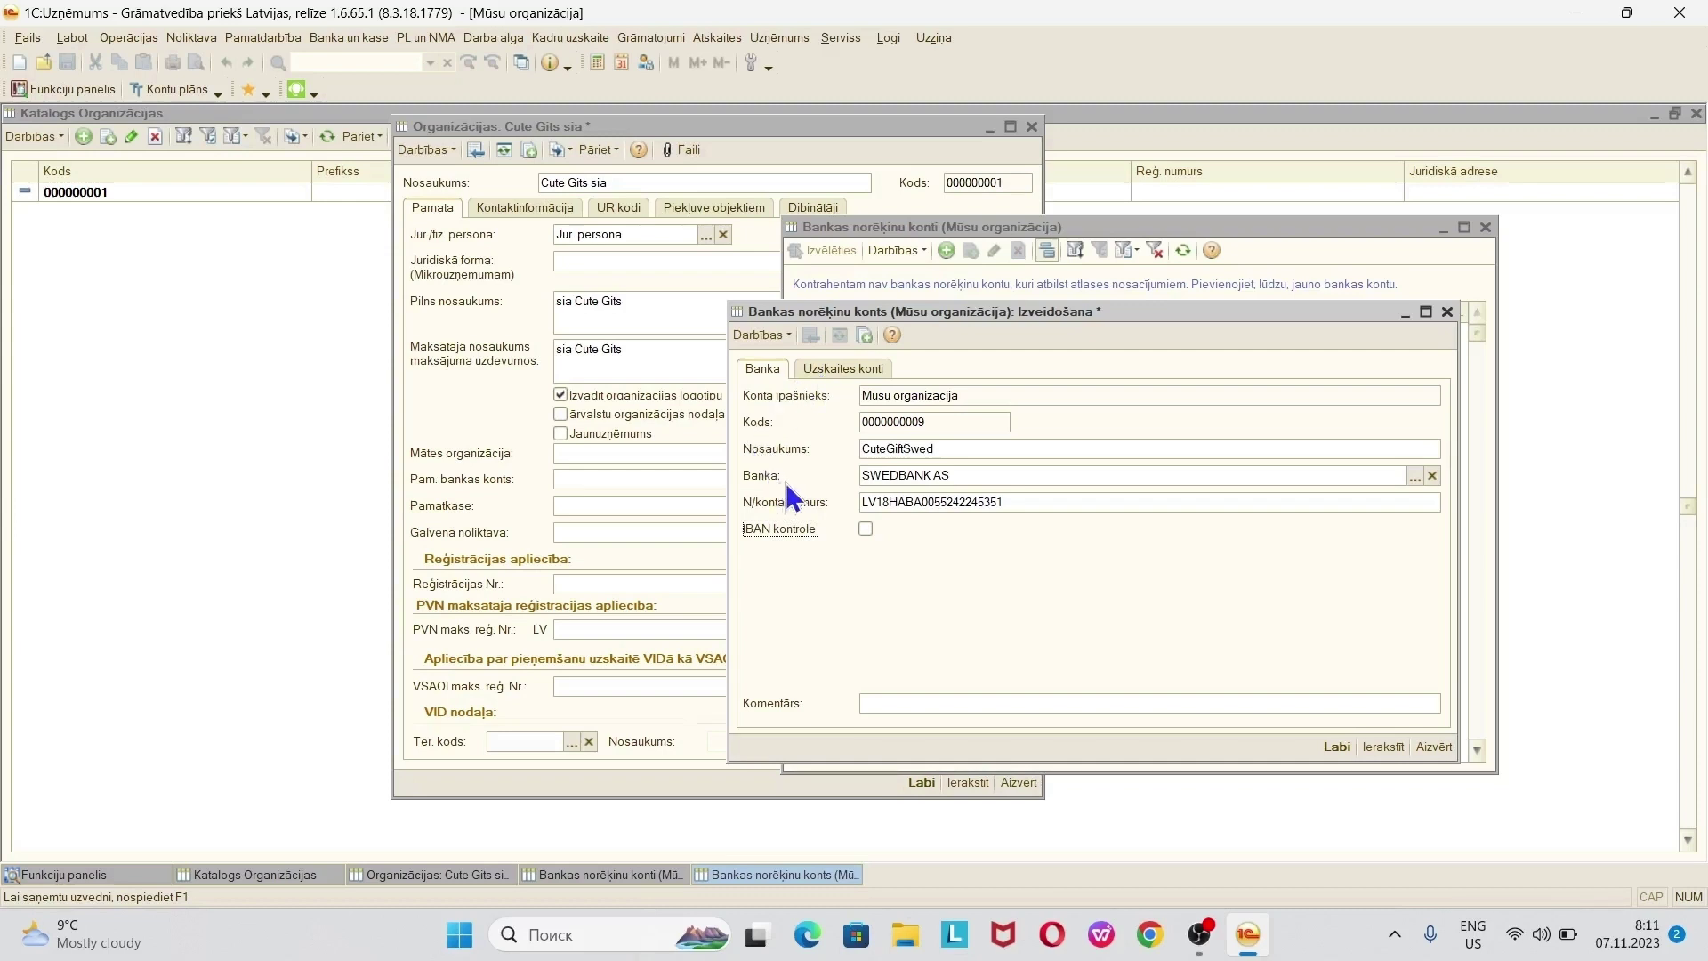
- Set Bankas uzskaites konts to 26.20 on Uzskaites konti and verify it in the chart of accounts
click(814, 365)
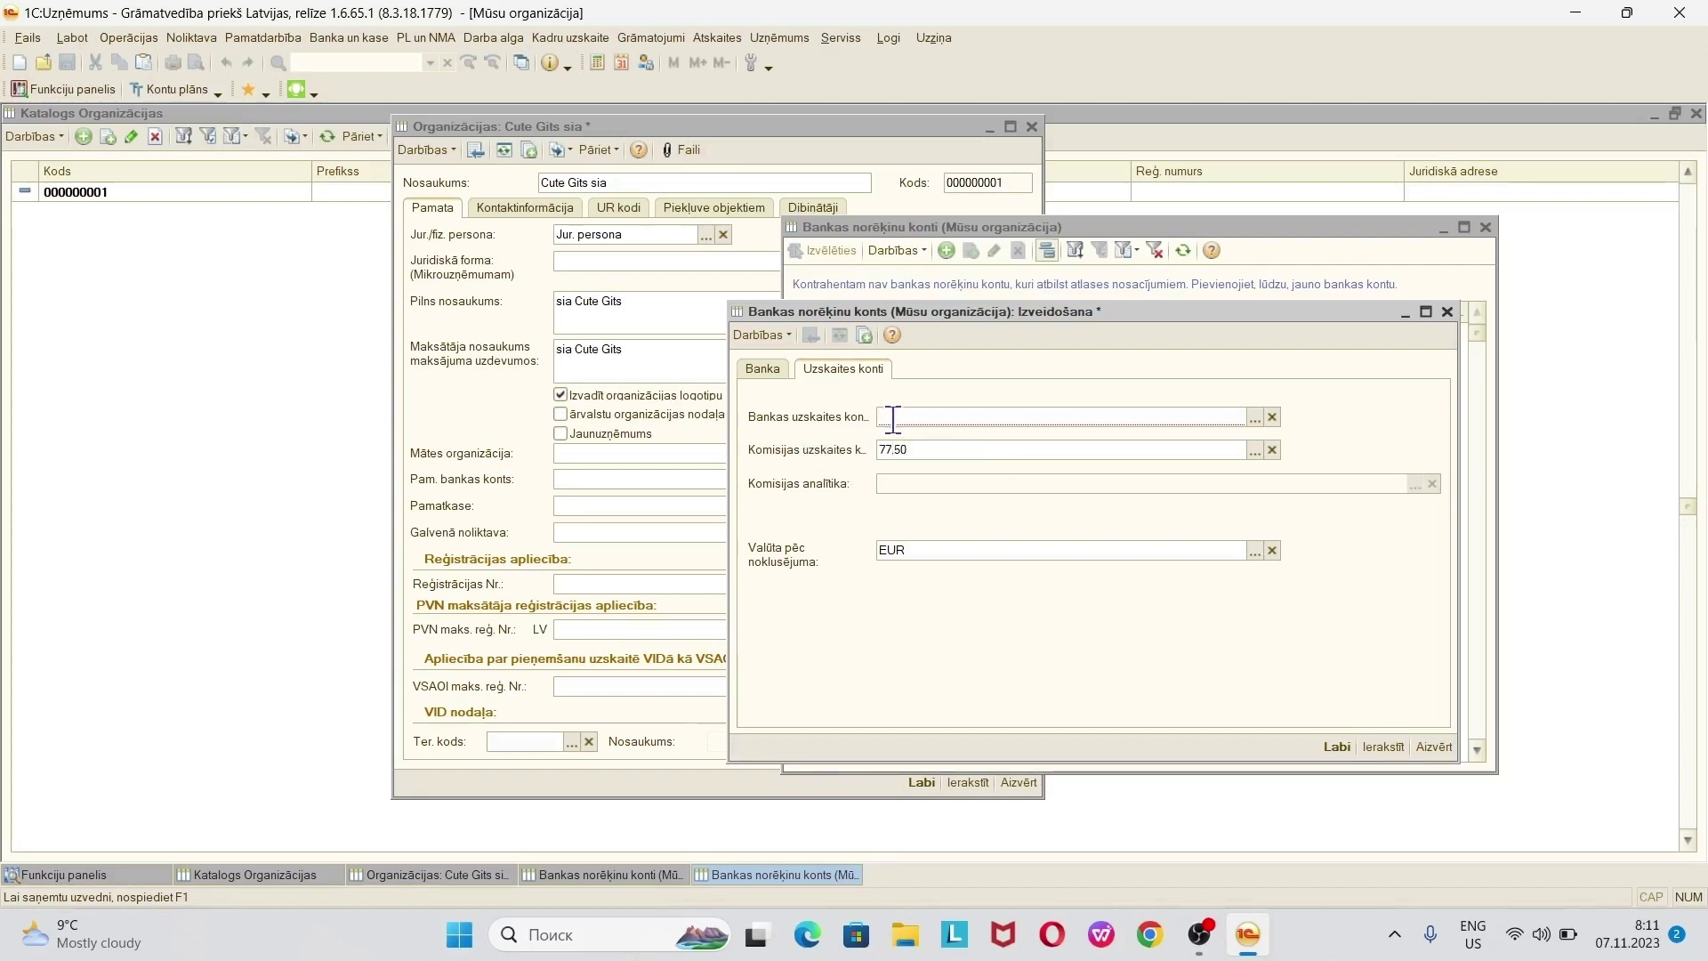
text(26.20)
key(Tab)
click(1255, 418)
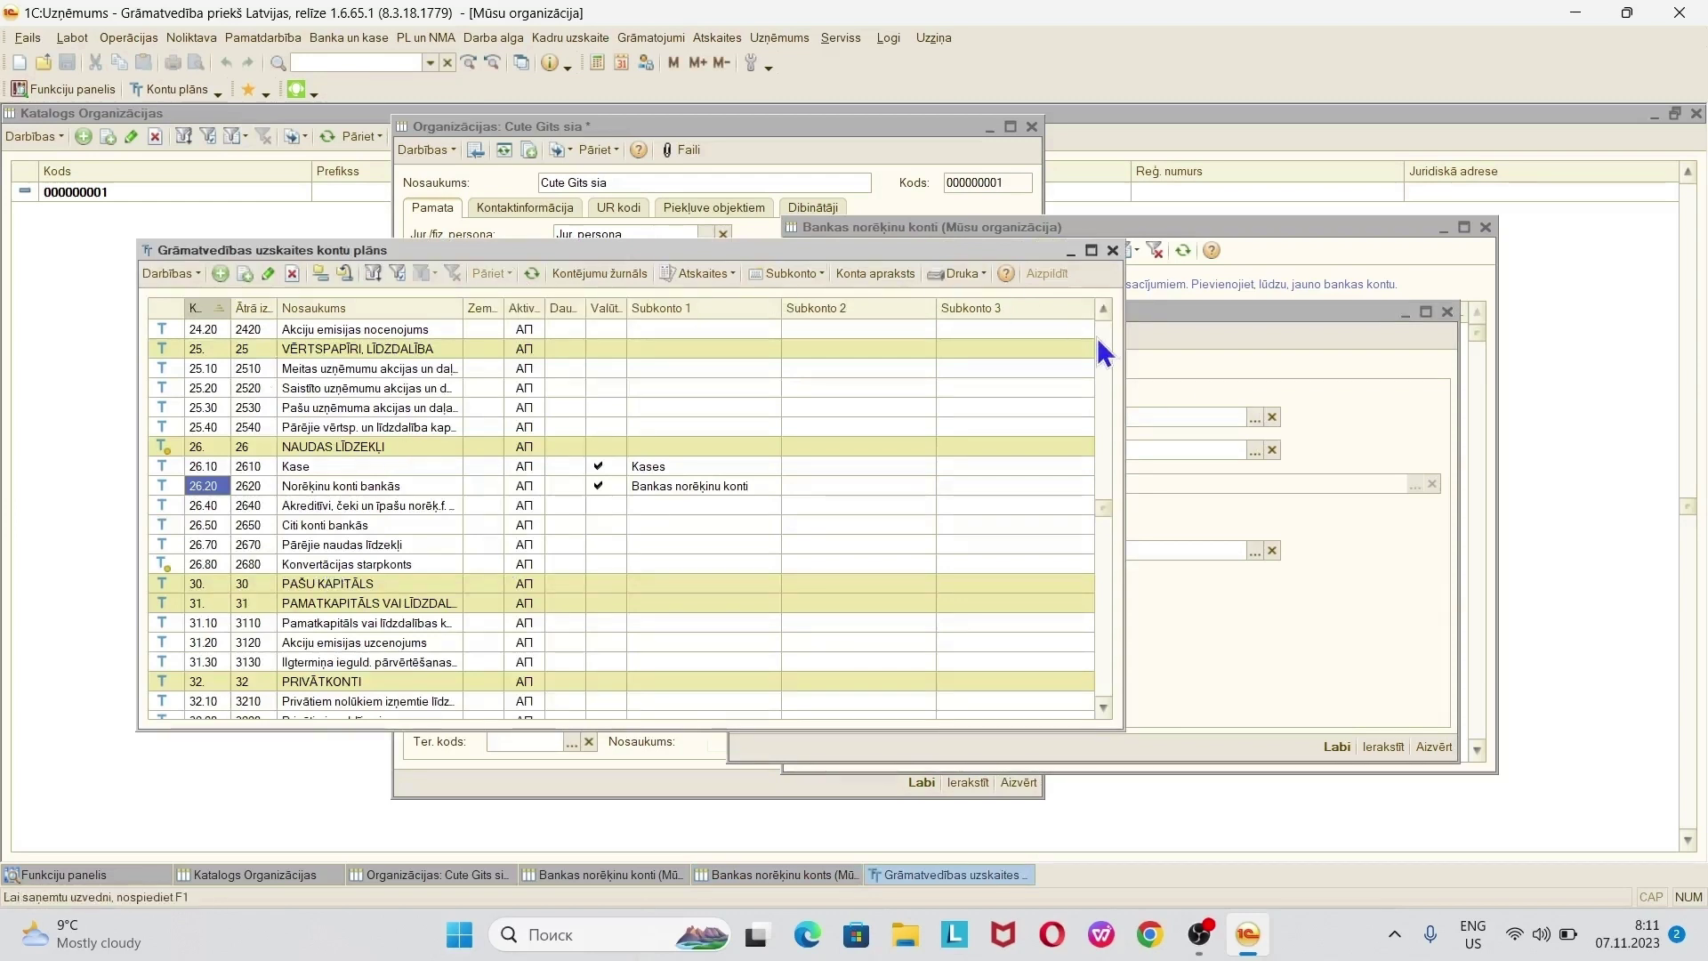
click(1112, 251)
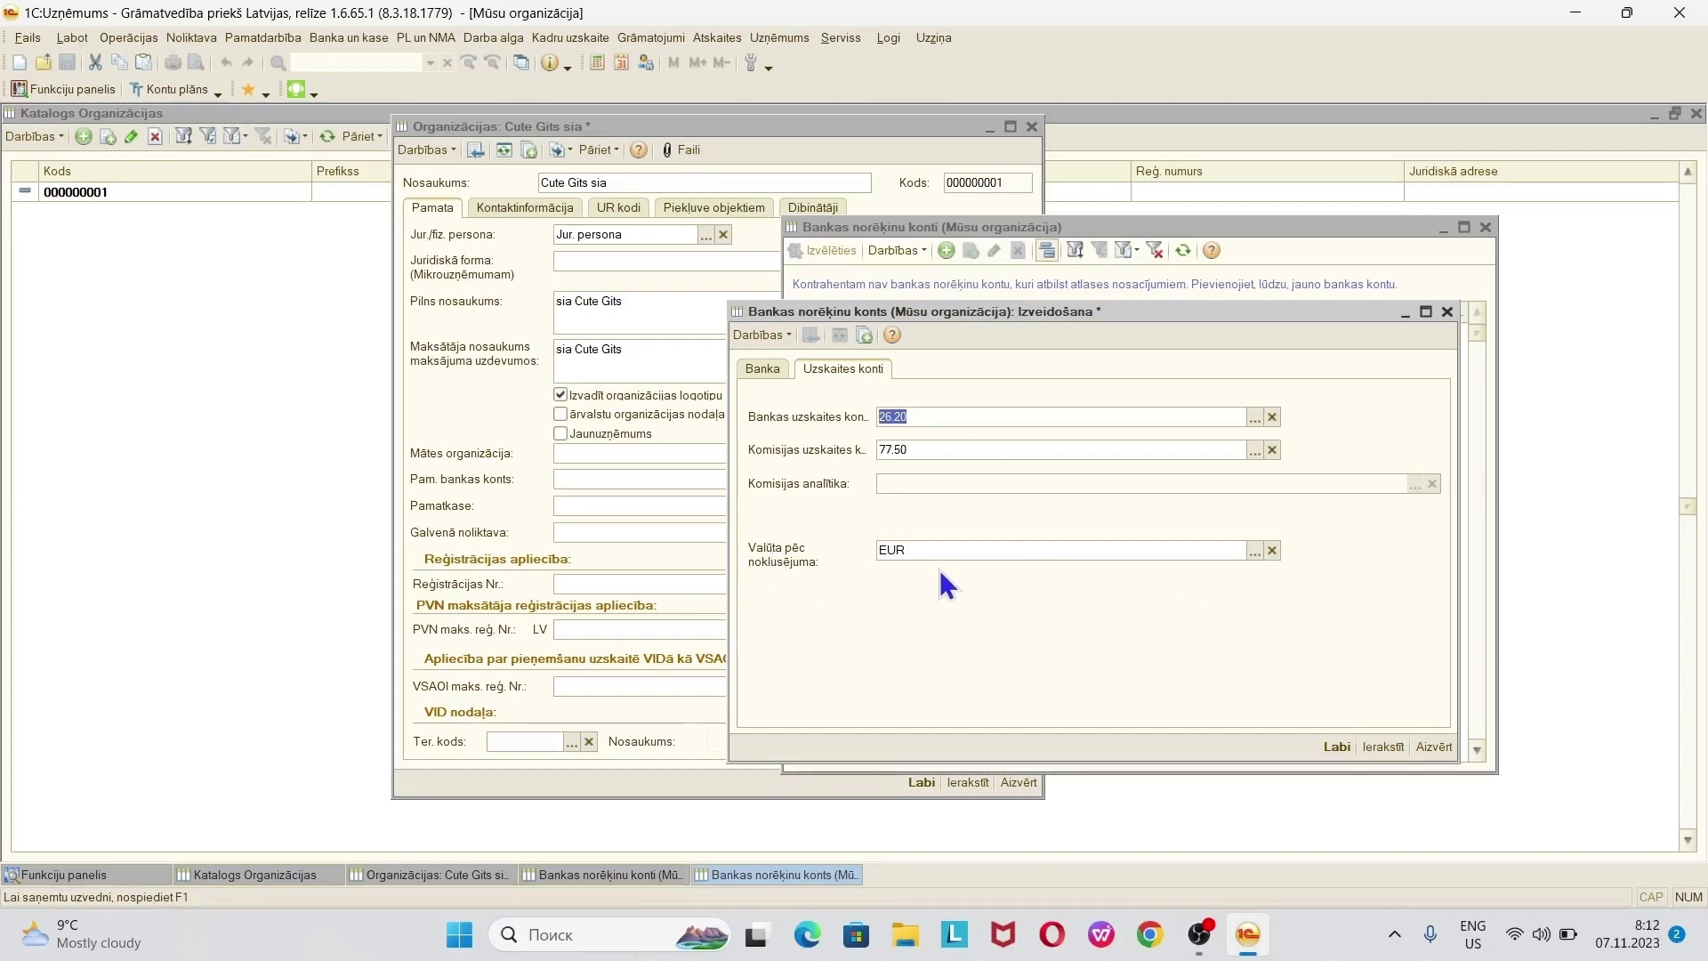
- Review the Valūtas list and currency classifier, leaving the default currency as EUR
click(1257, 554)
drag(199, 253, 808, 291)
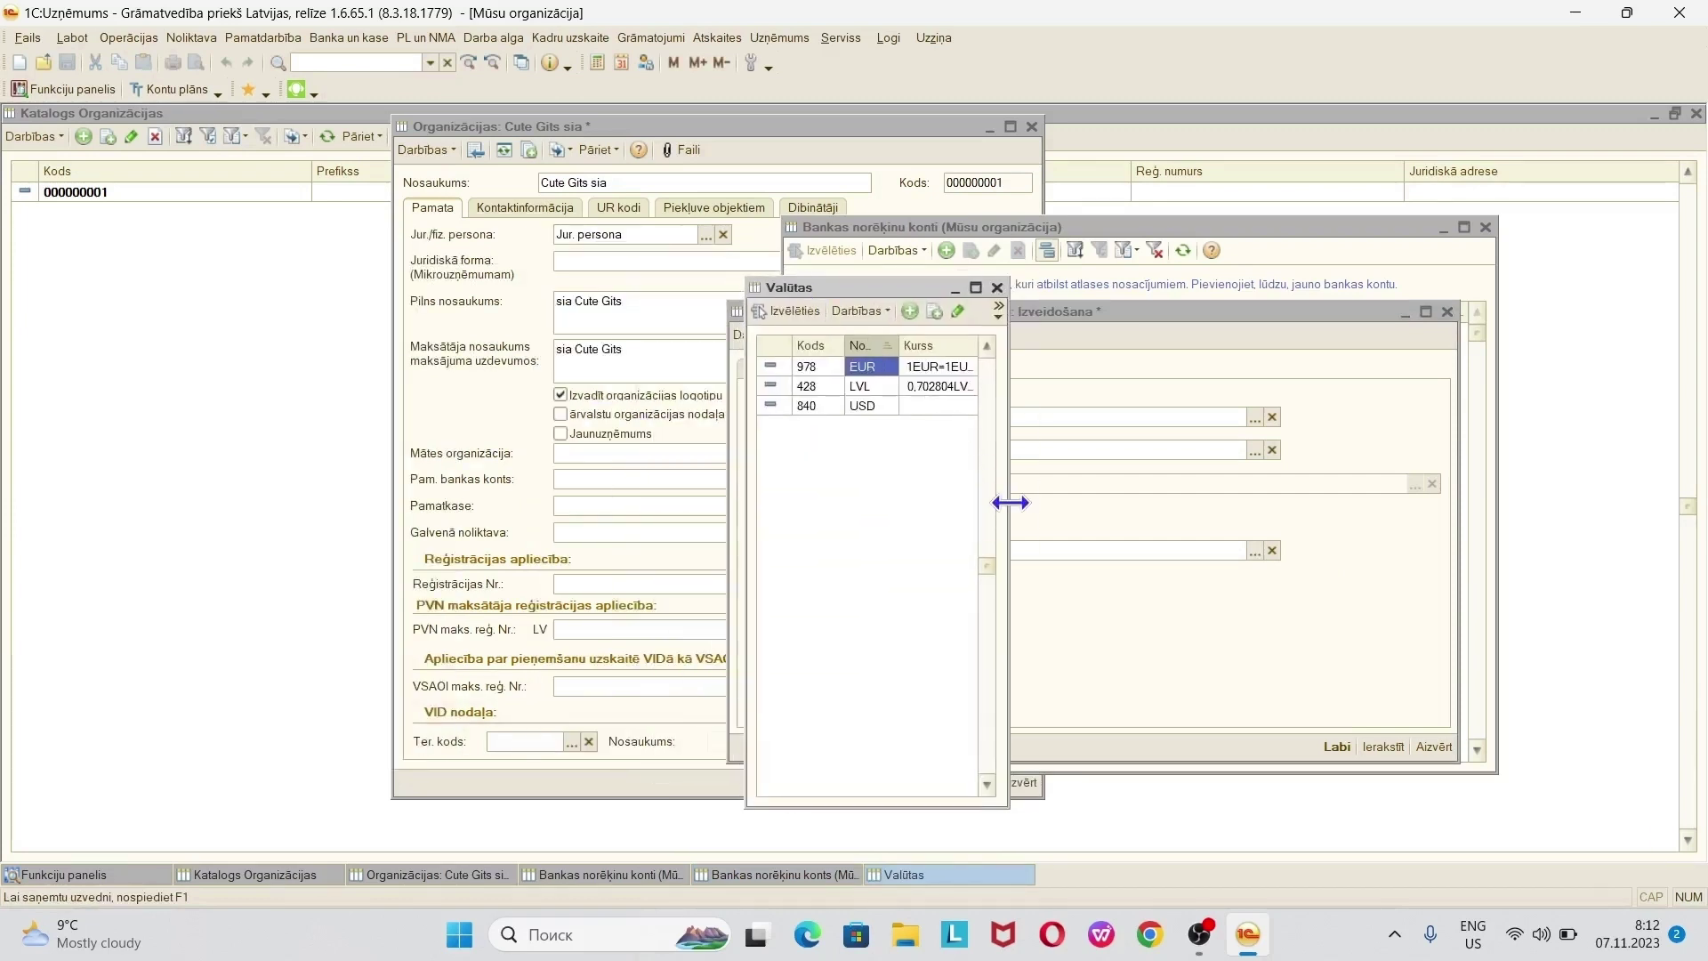
drag(1008, 499, 1356, 540)
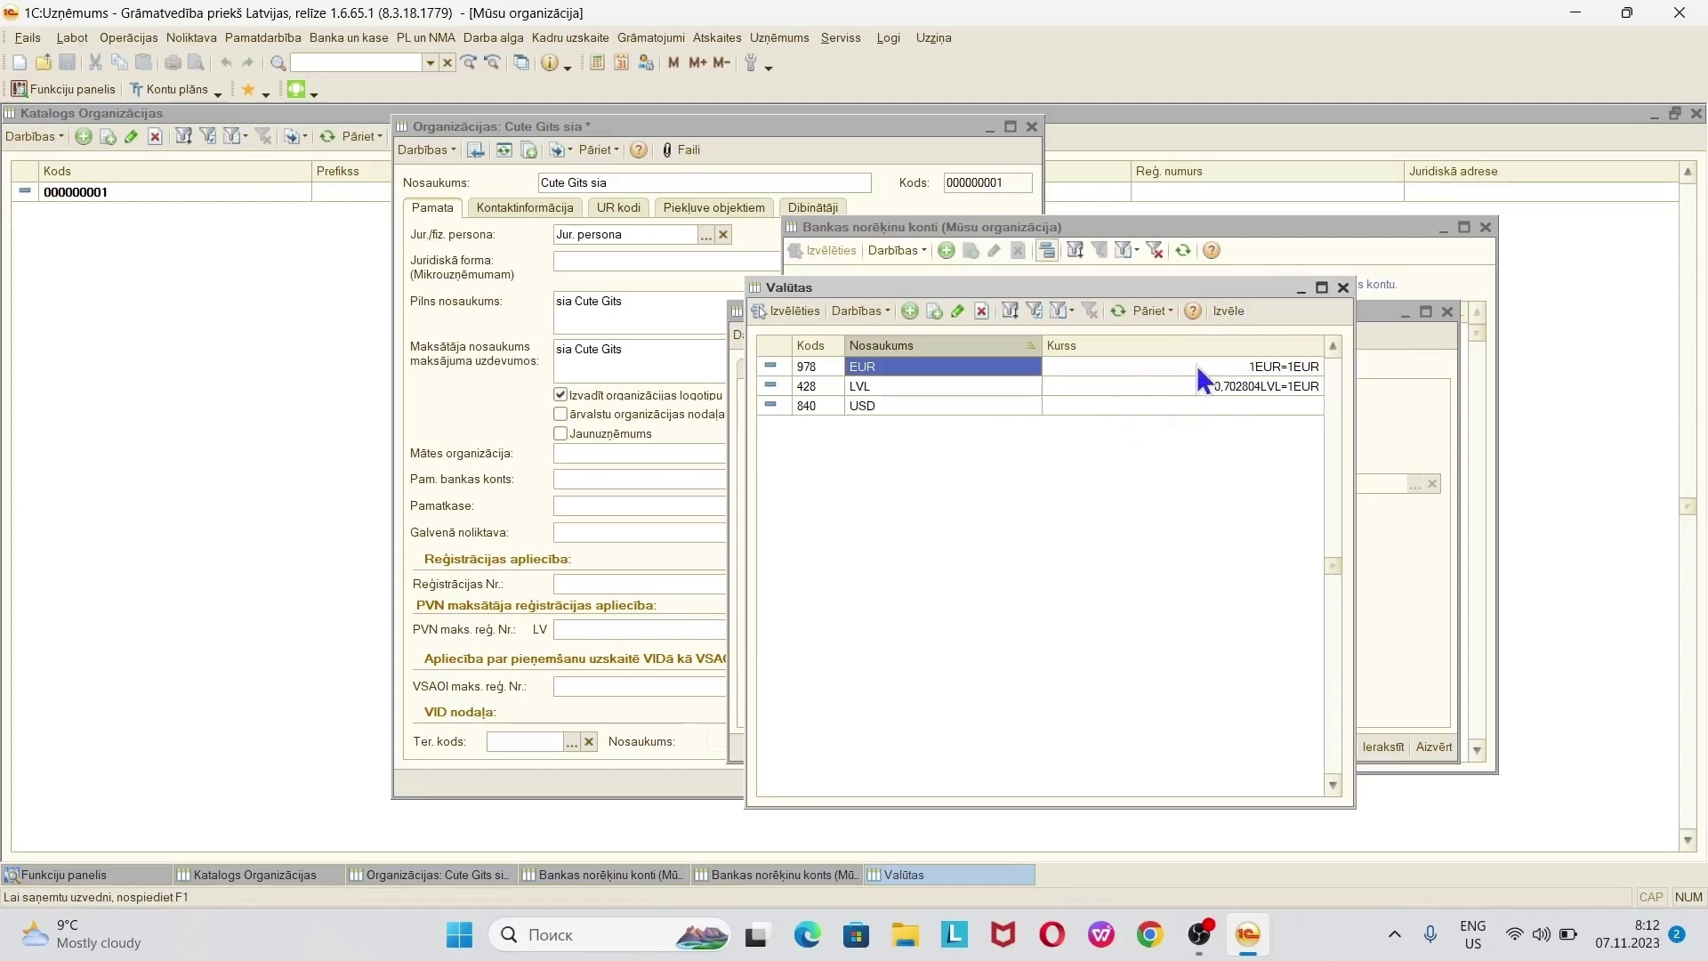
click(1230, 313)
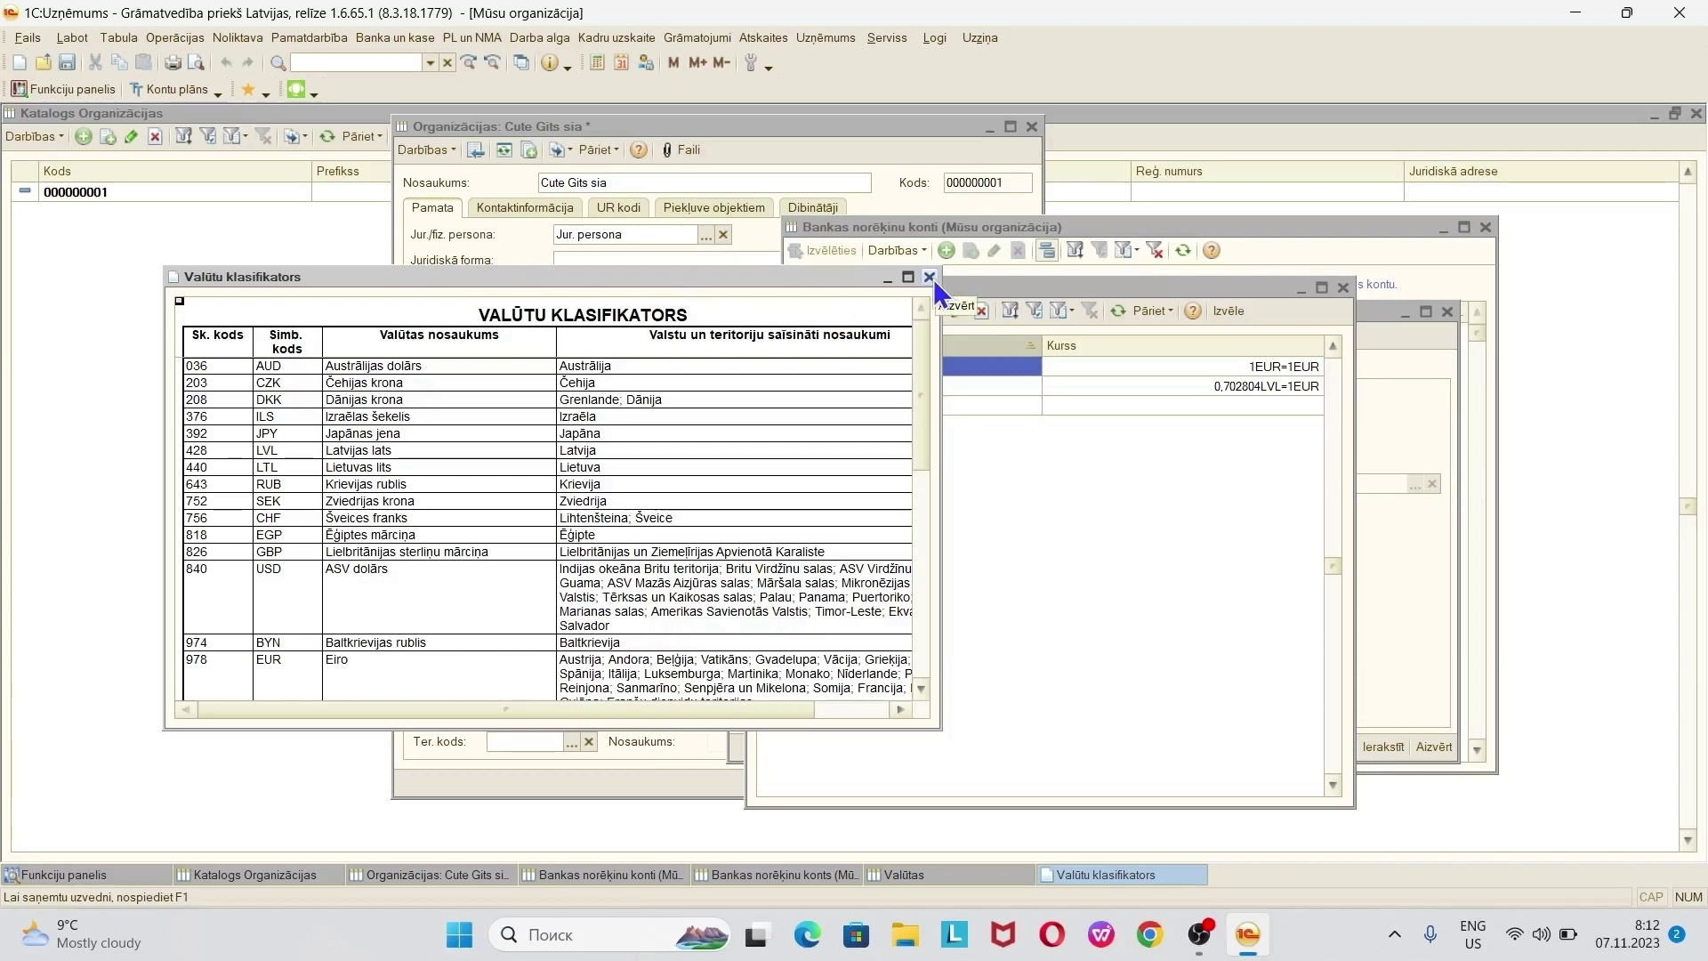
click(929, 278)
click(1343, 287)
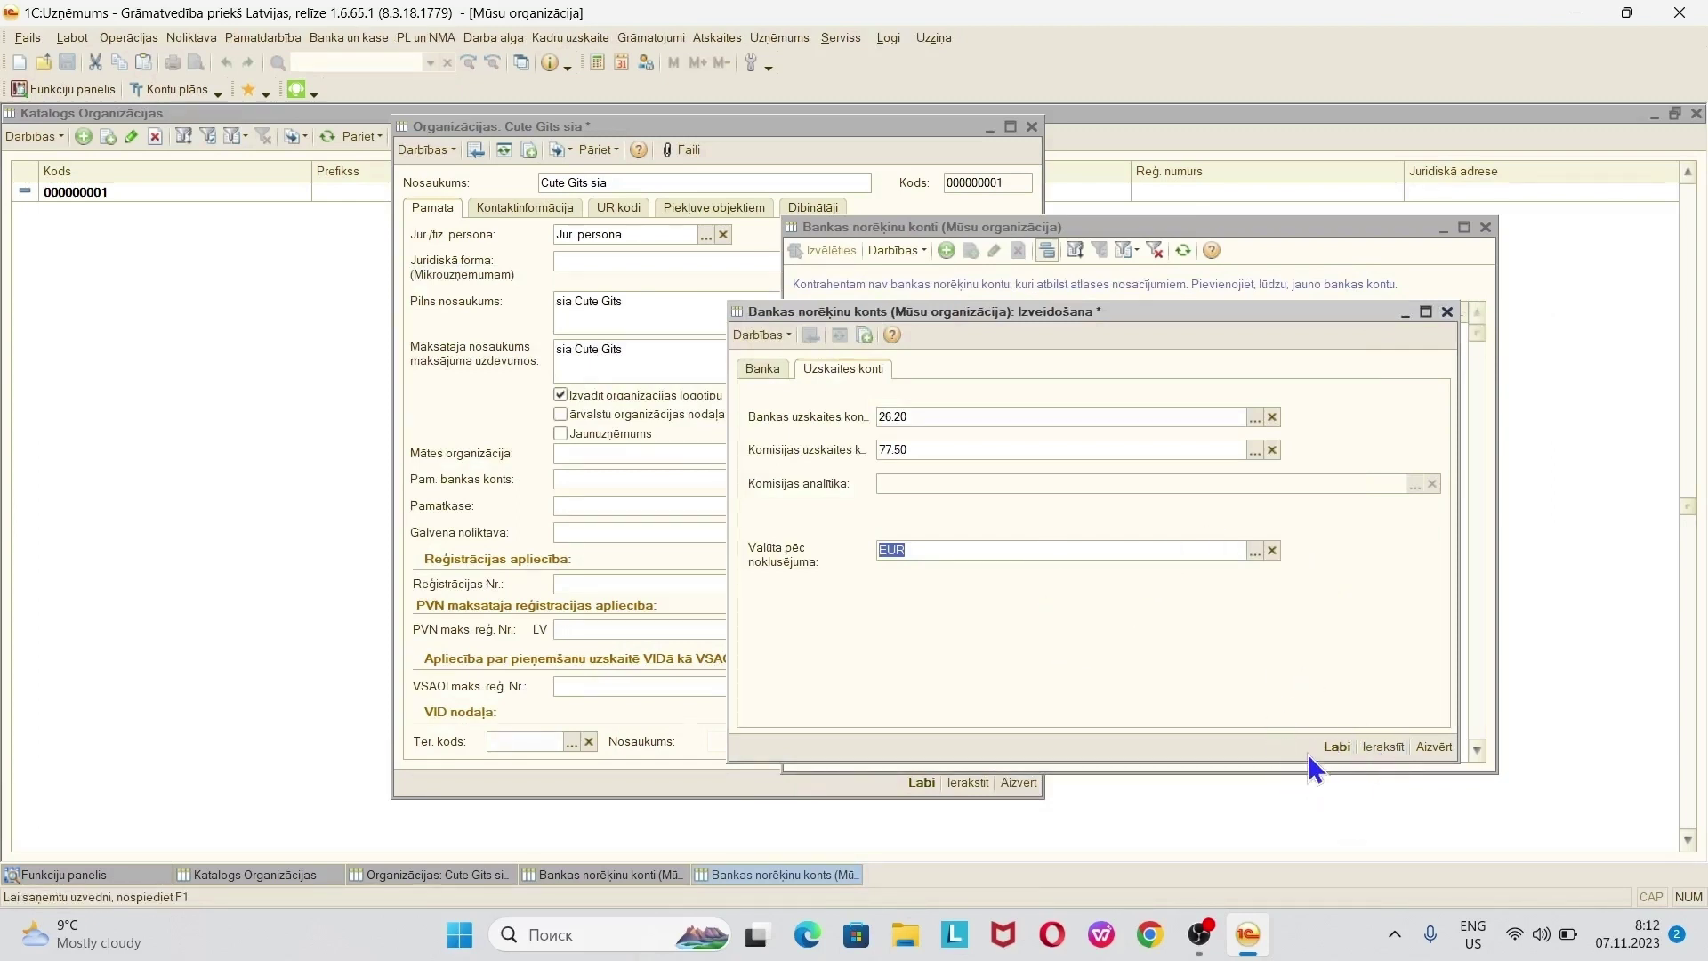
- Save and pick CuteGiftSwed as Pam. bankas konts, then reopen and close the bank accounts list
click(1338, 755)
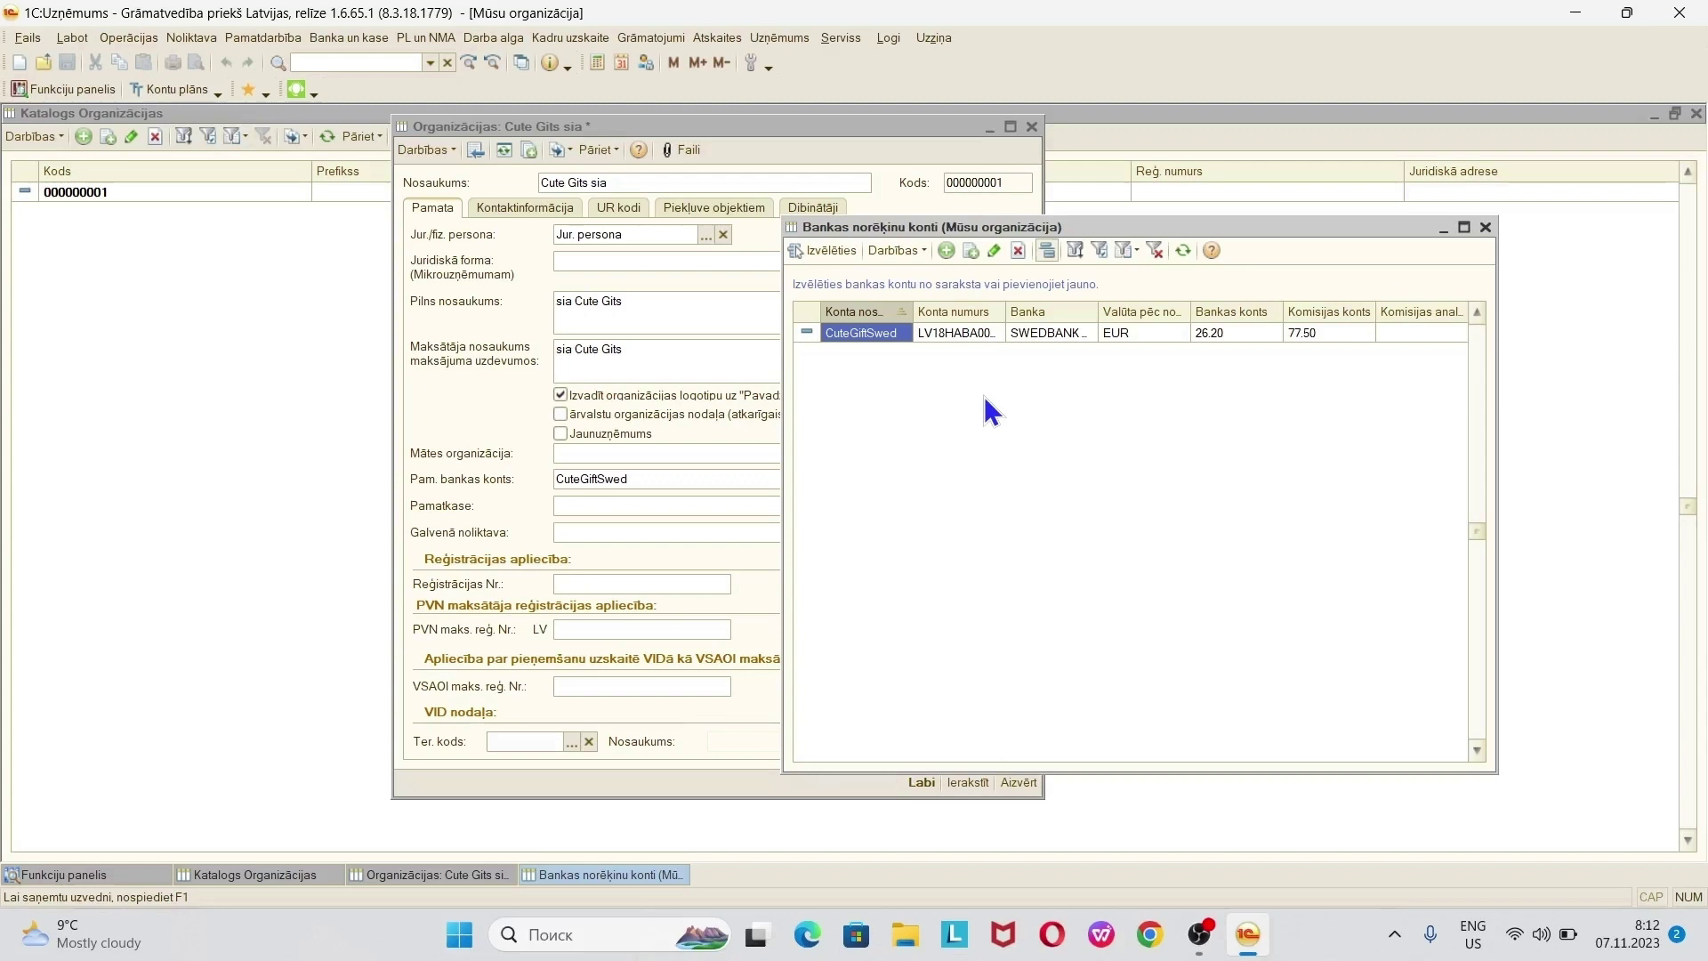
double_click(897, 333)
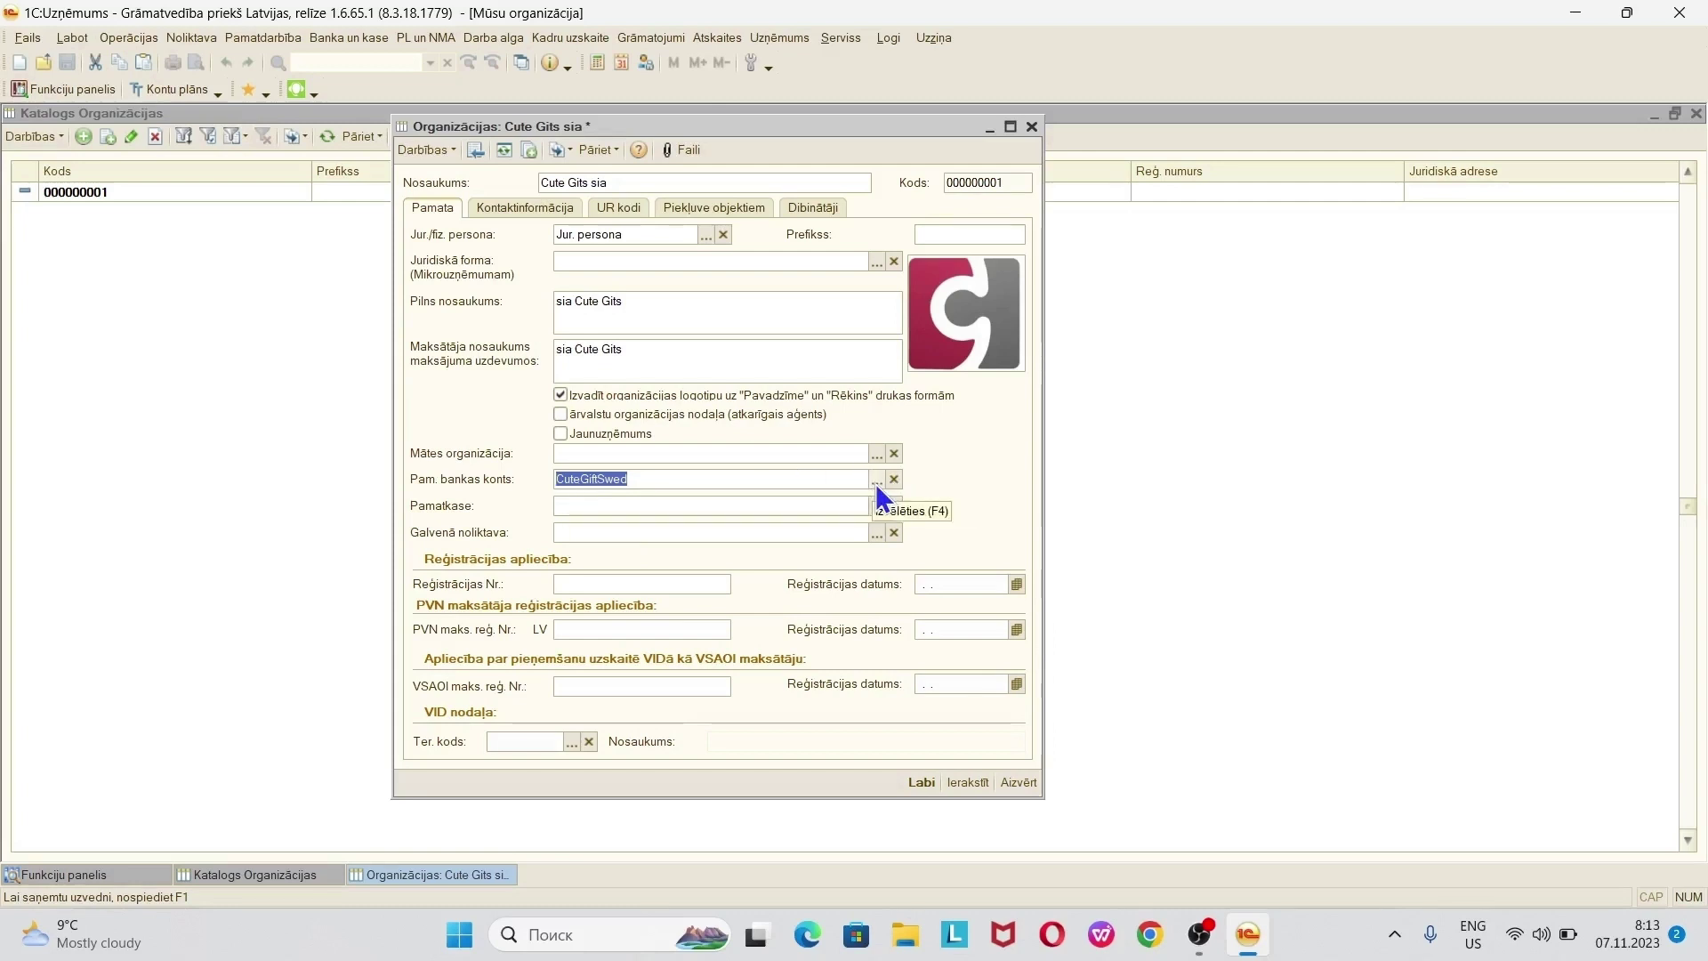
click(876, 482)
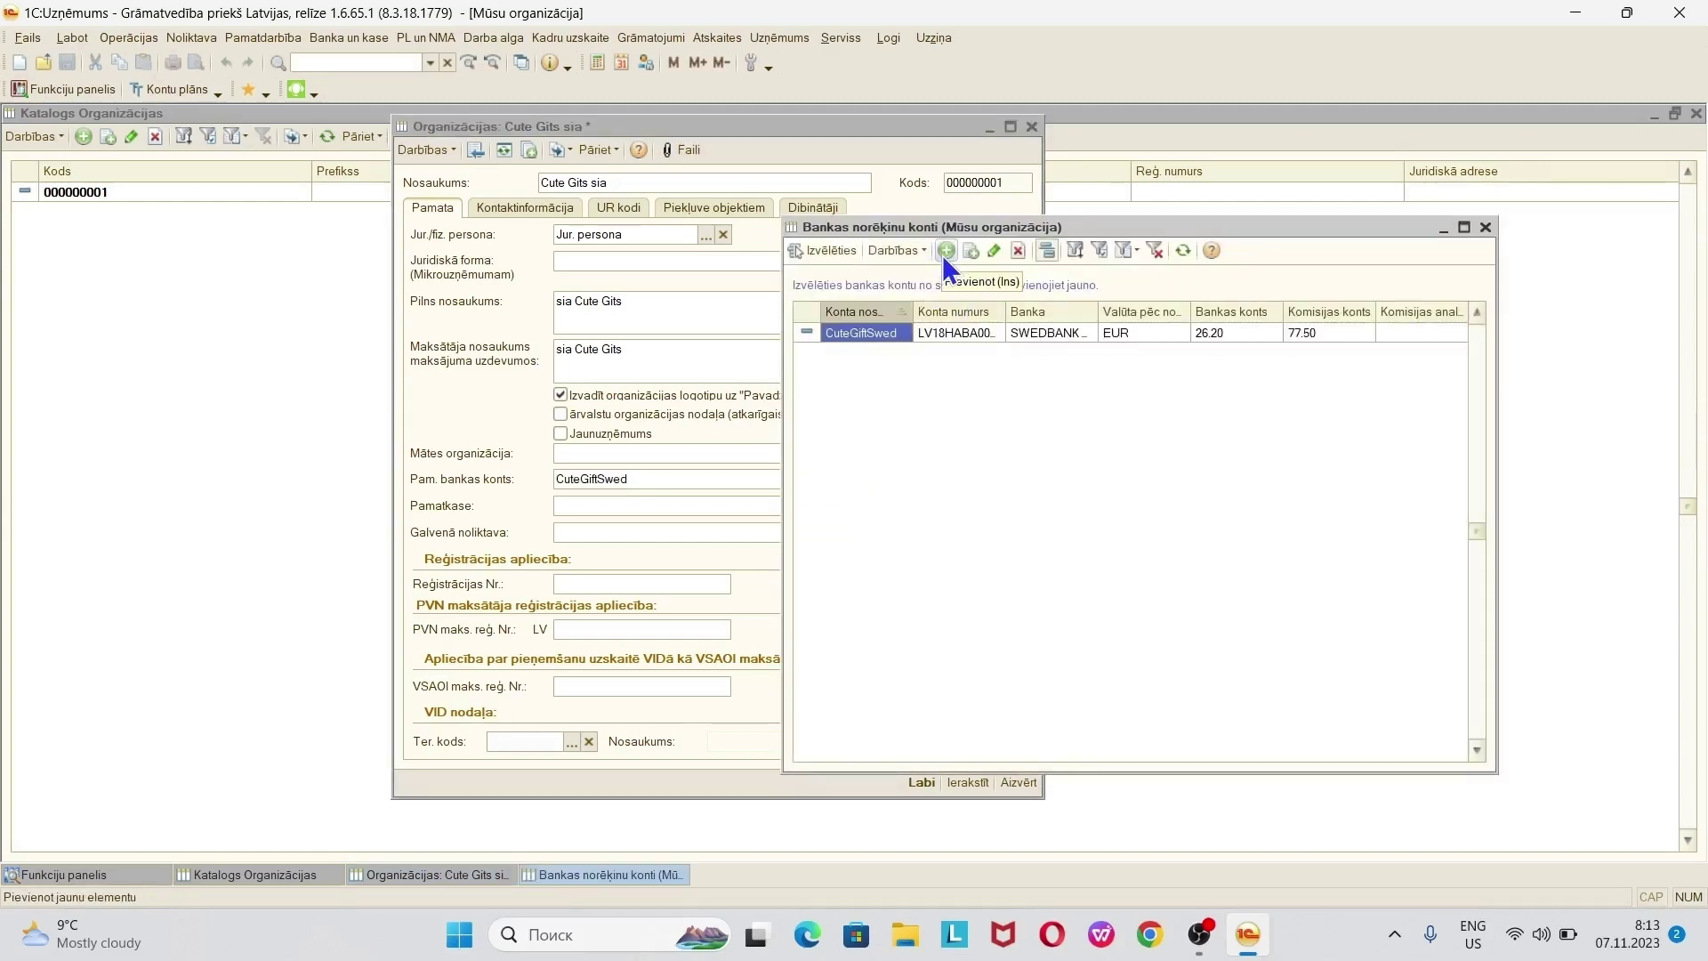
click(1485, 227)
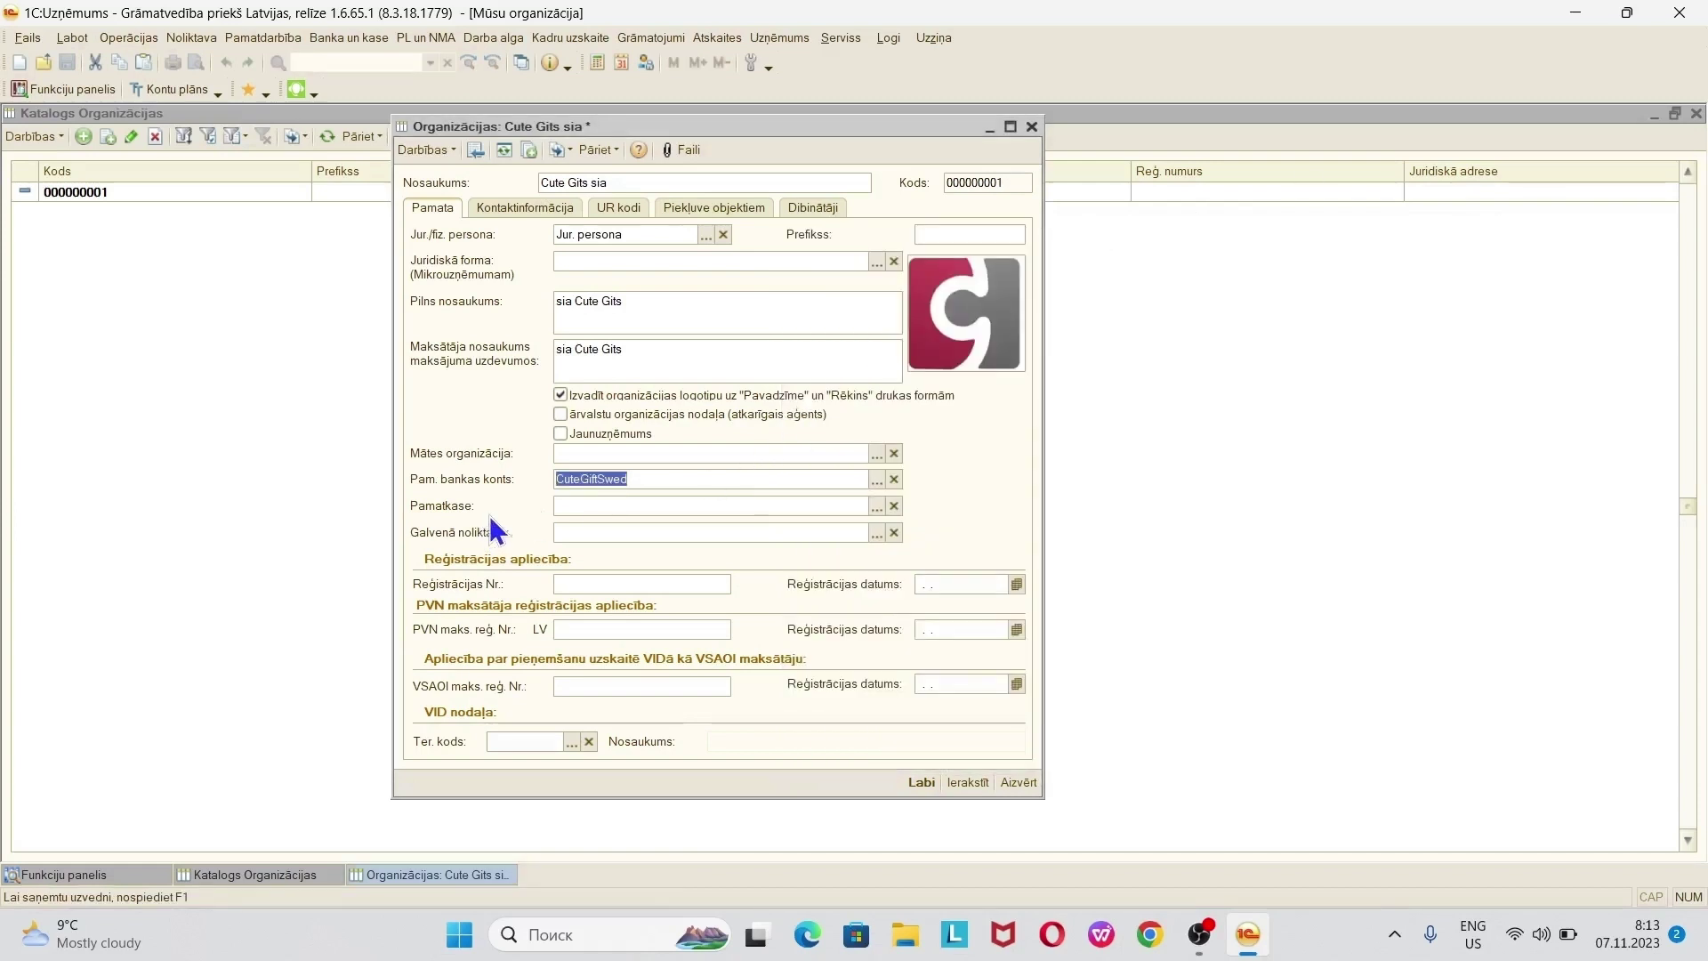
- Add a new cash desk from Pamatkase and name it Galvenā kase
click(878, 509)
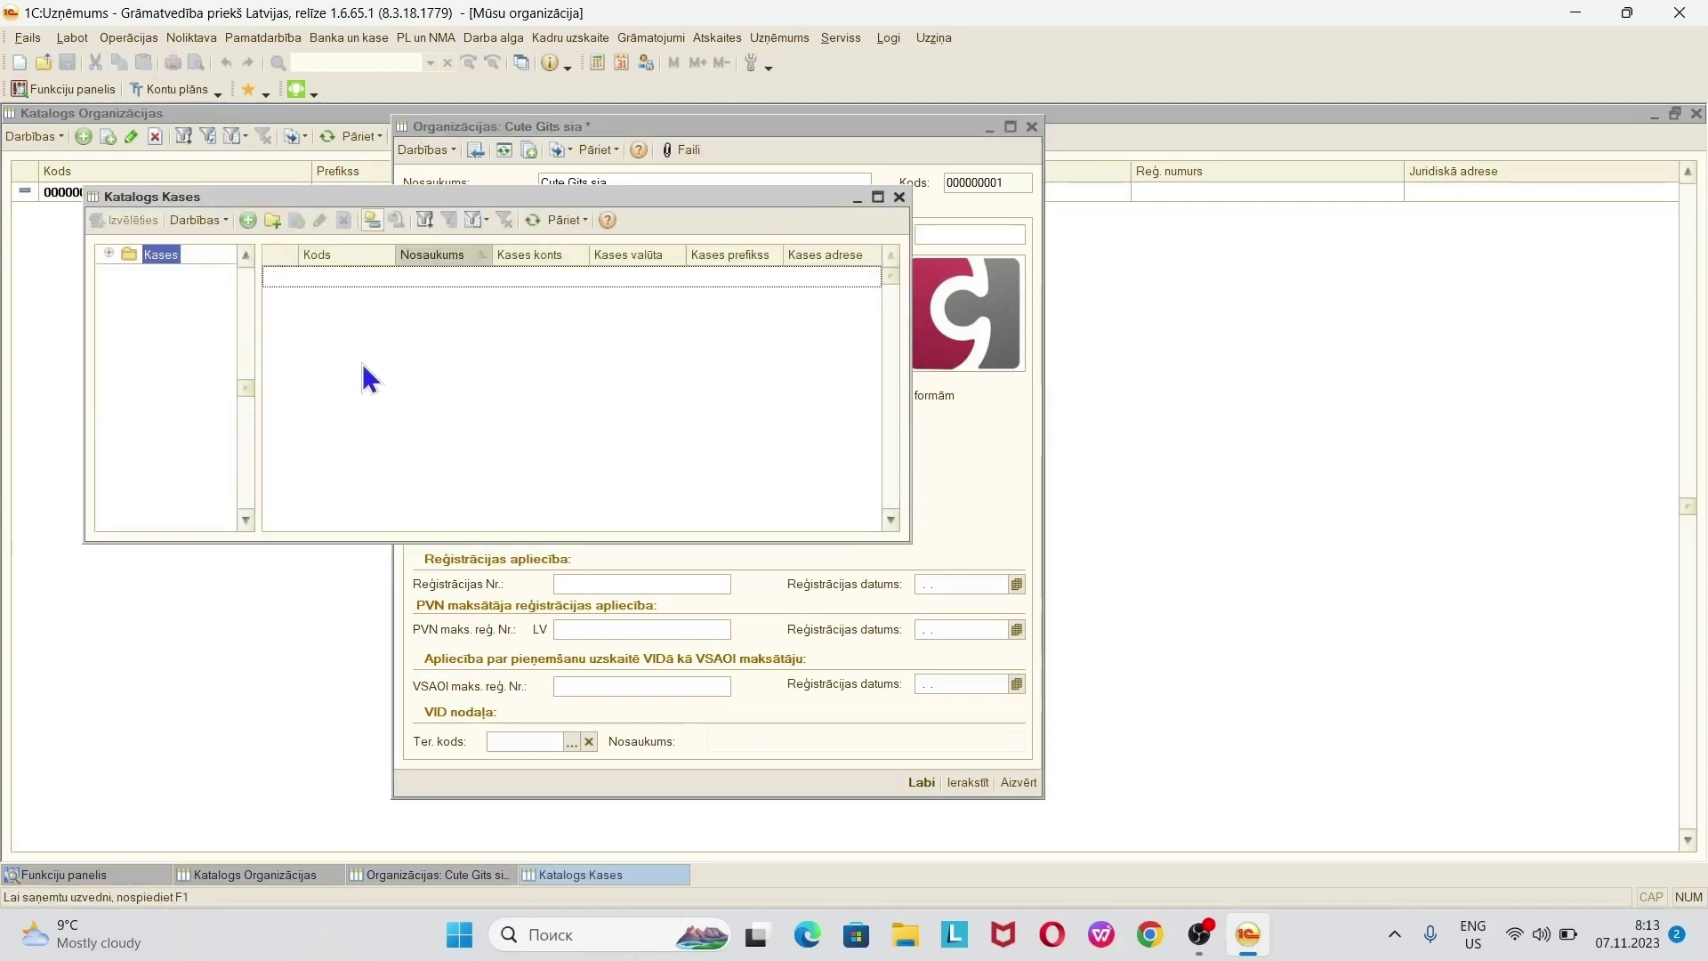
click(248, 223)
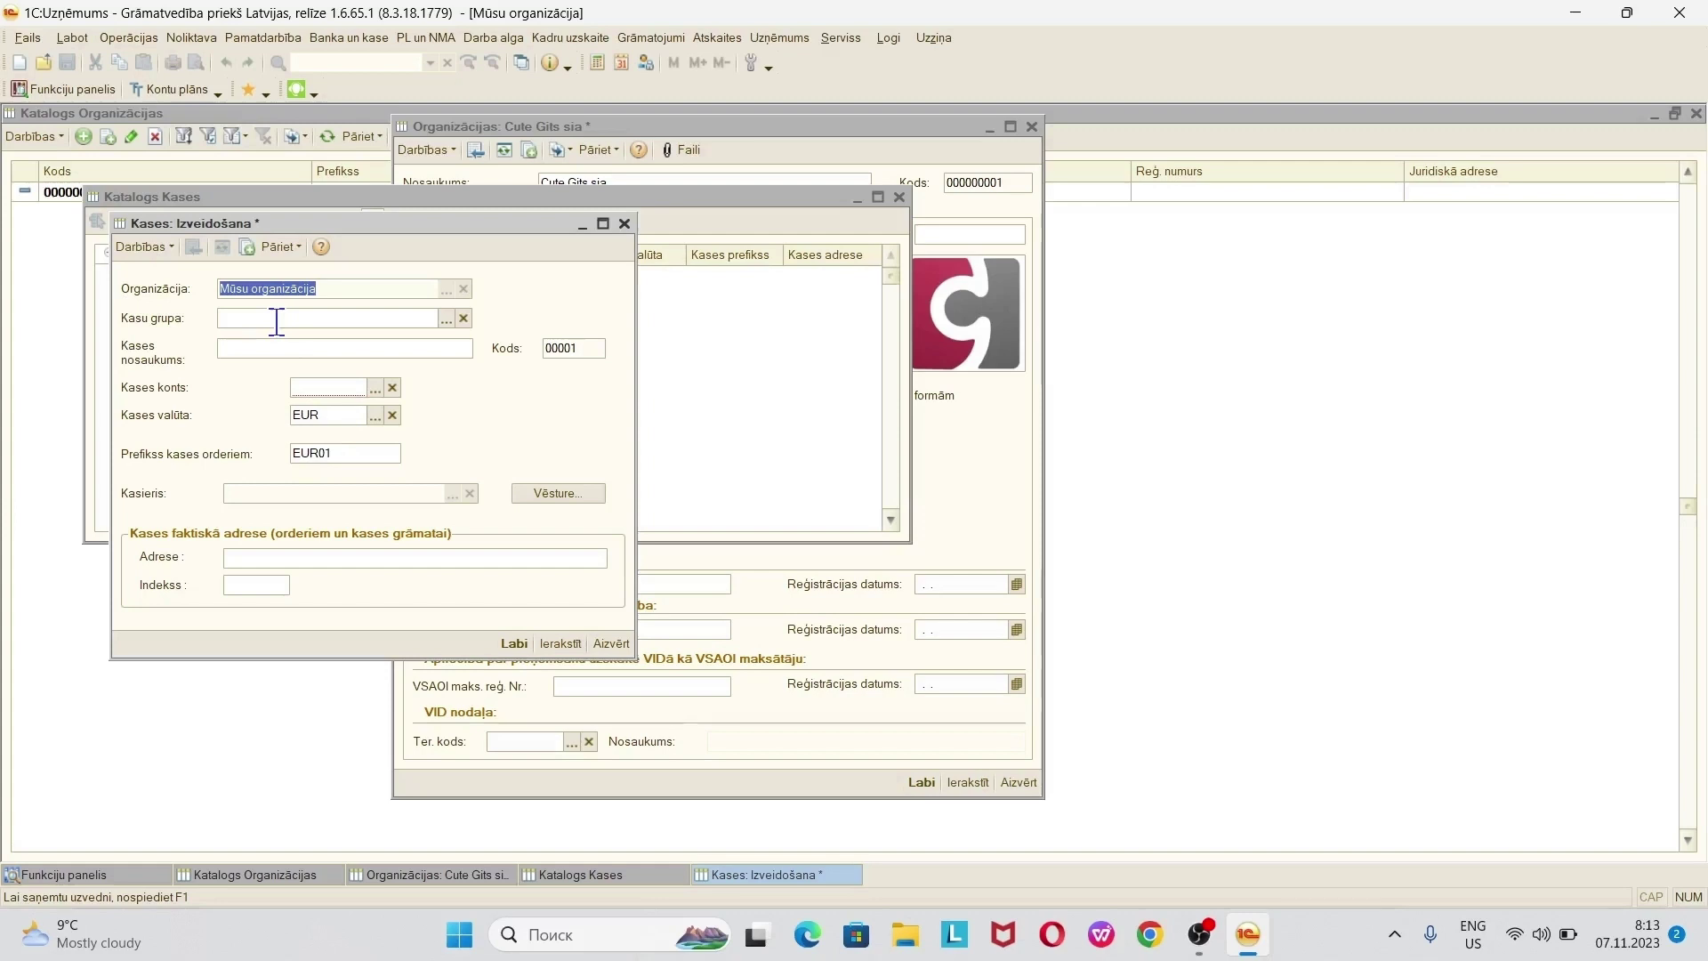
click(237, 347)
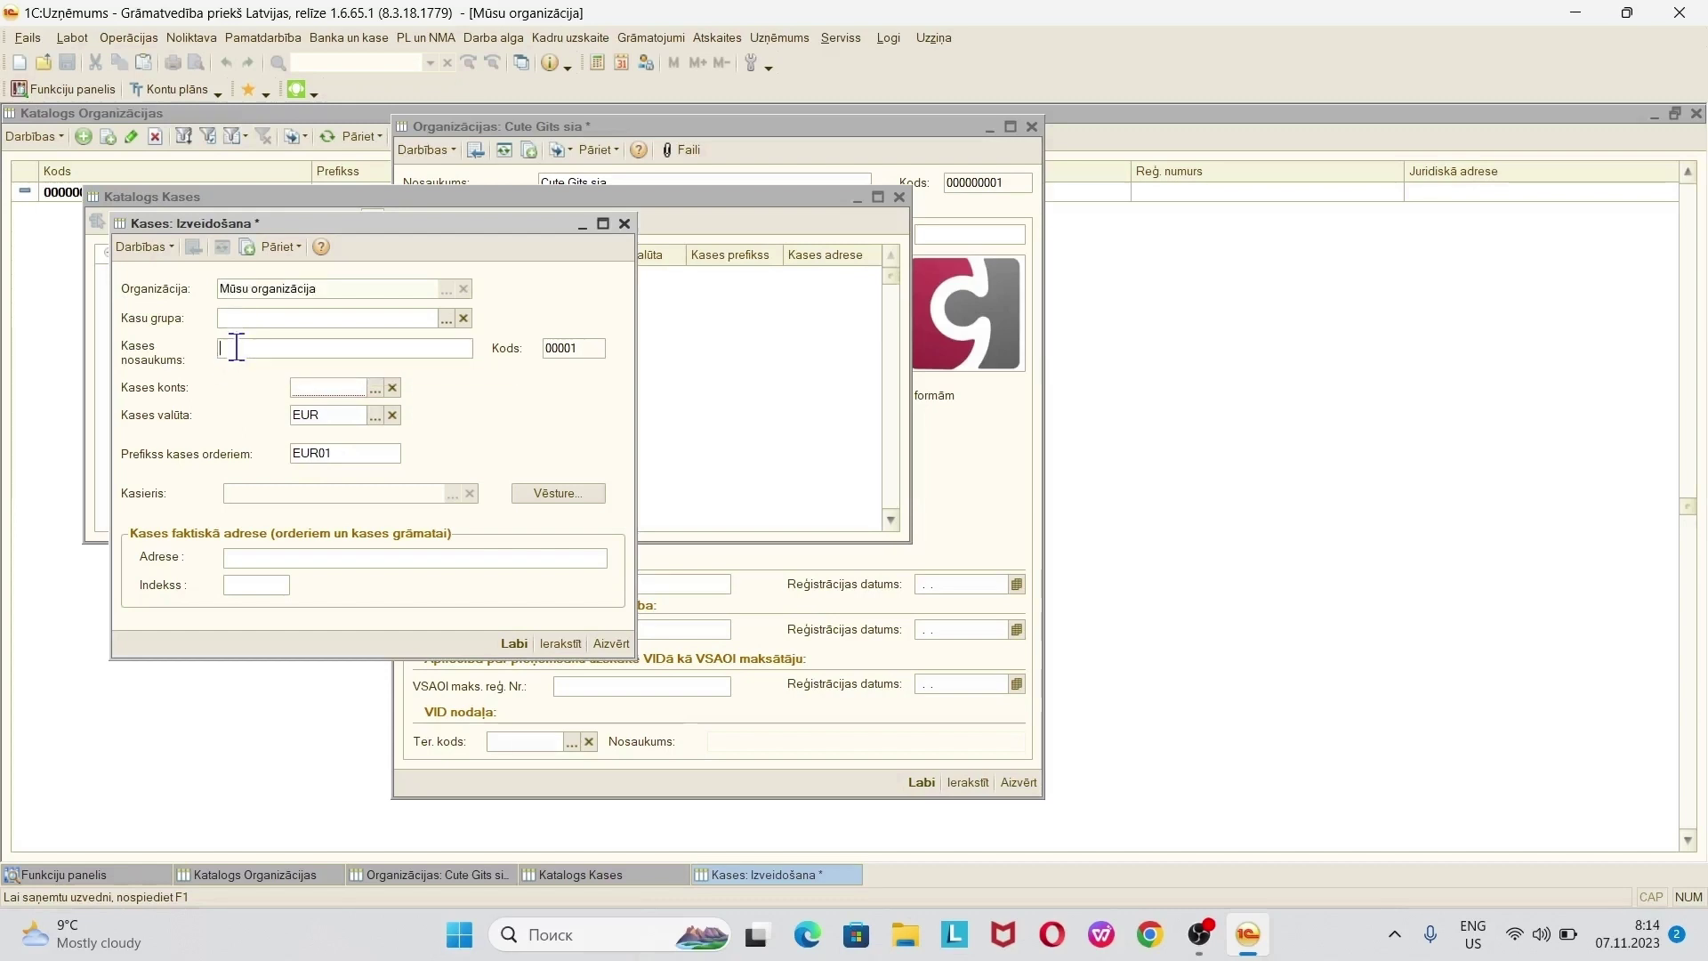
text(Galven kase)
key(Left)
key(alt+shift)
text(ā)
- Set the cash desk account to 26.10 and confirm it in the chart of accounts
click(332, 387)
text(2610)
key(Tab)
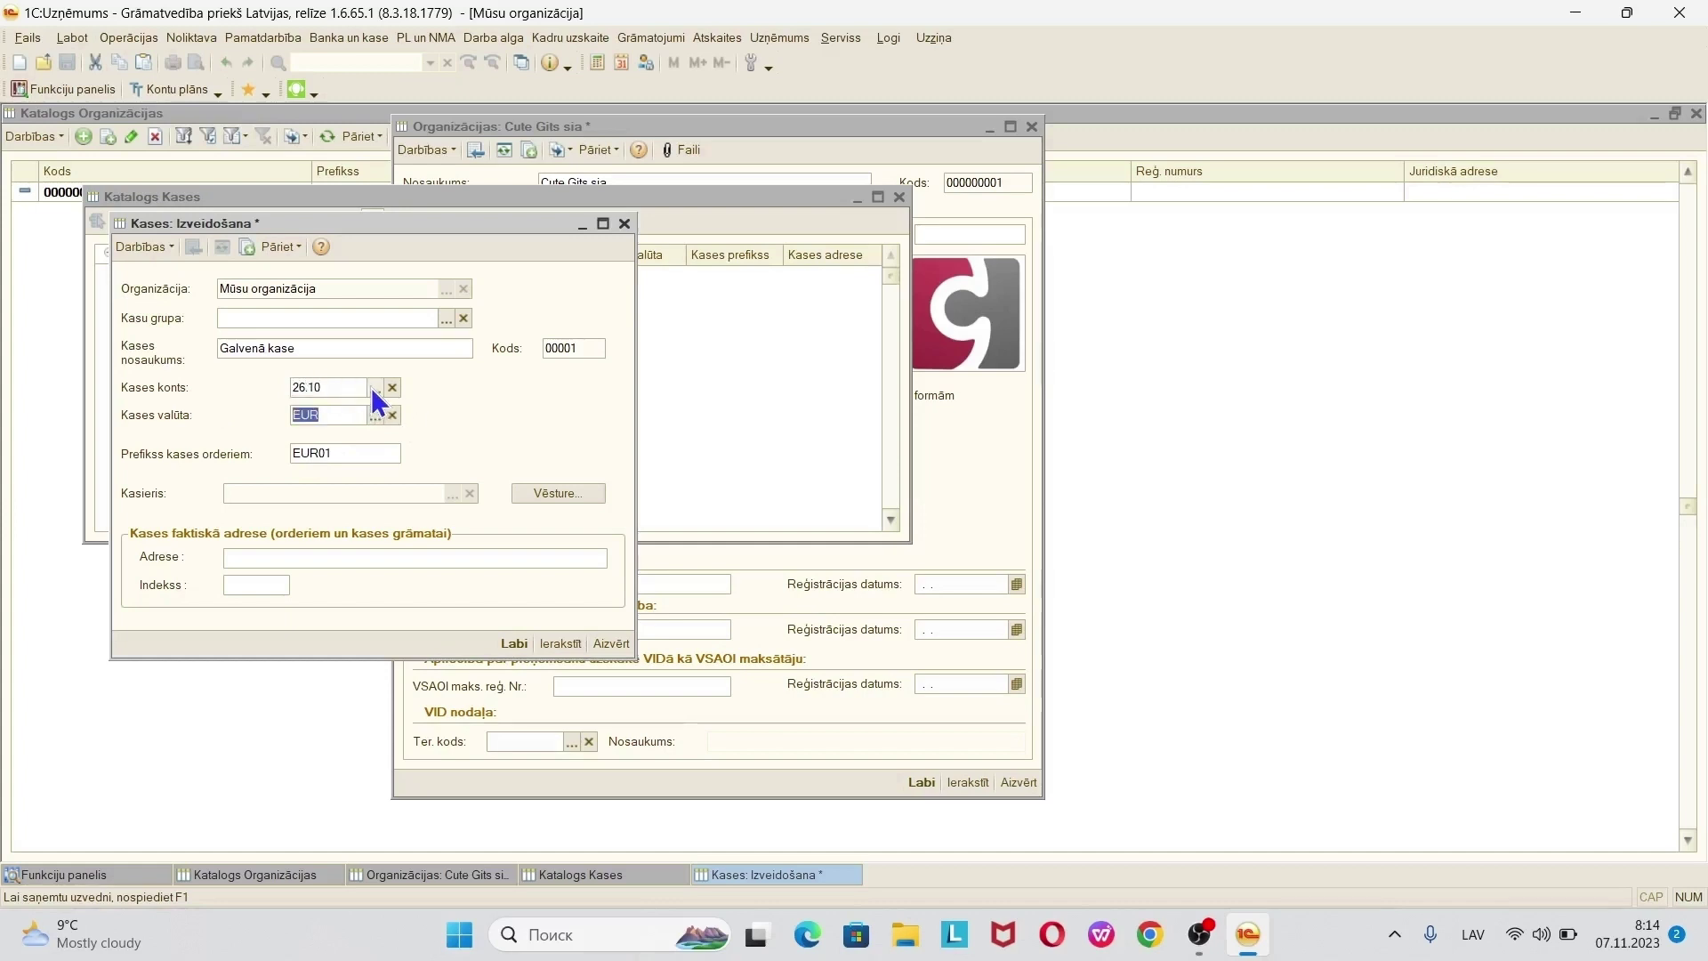
click(376, 390)
click(376, 389)
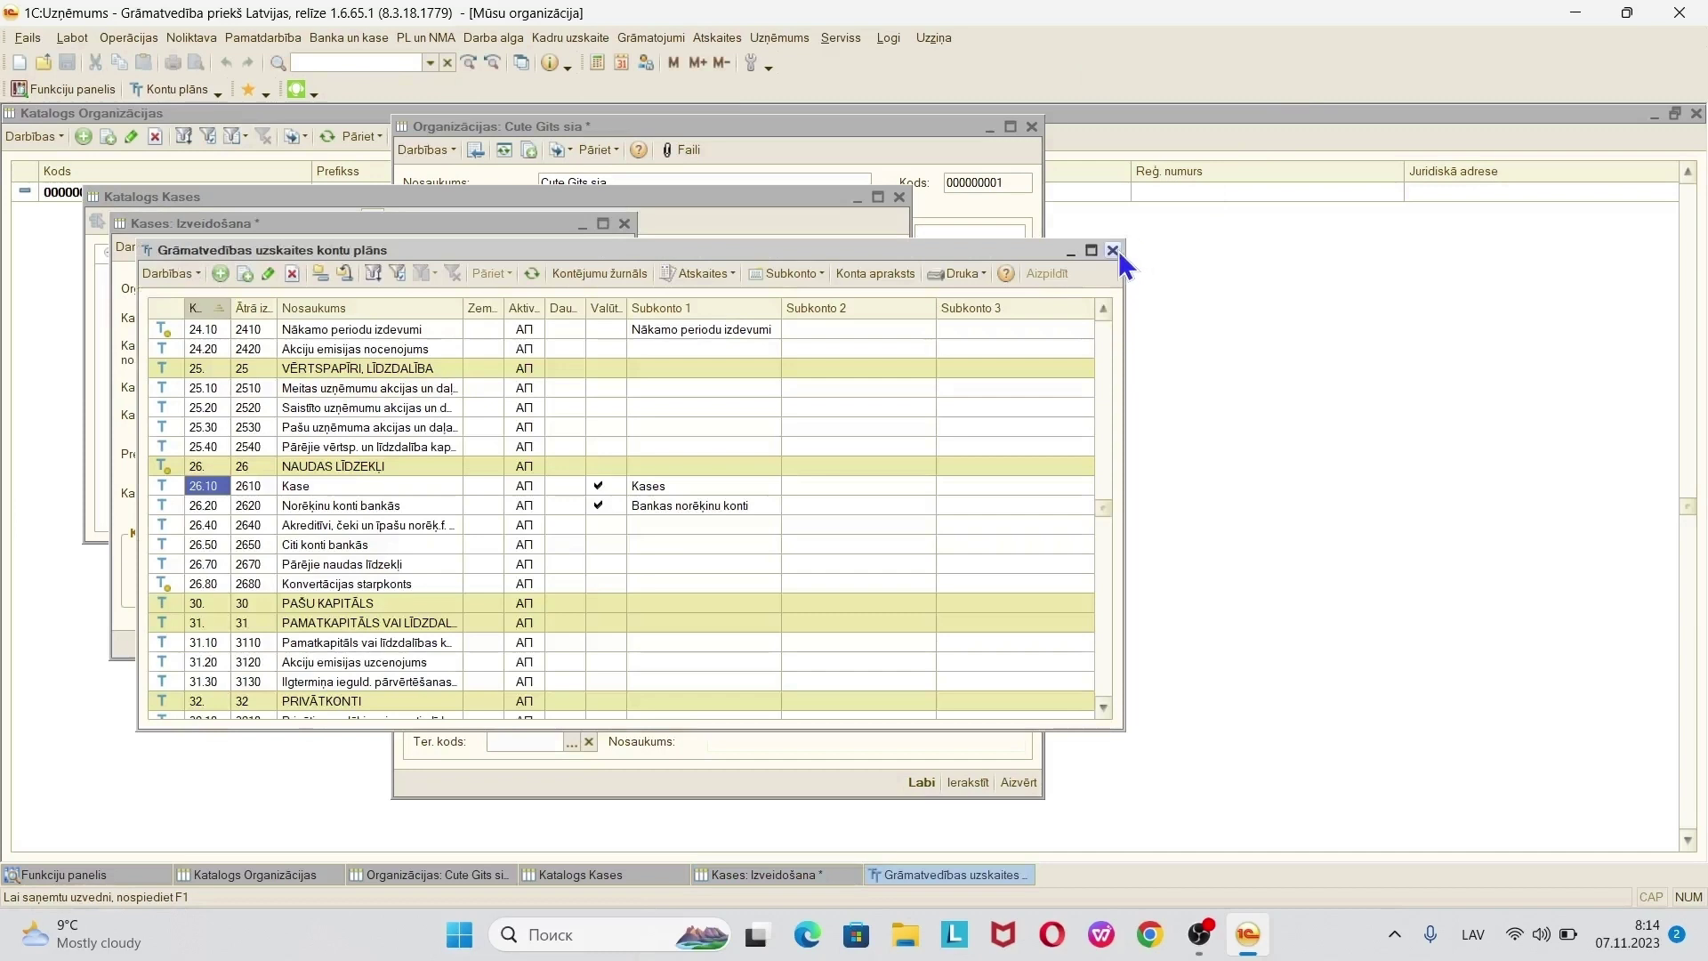
click(1112, 250)
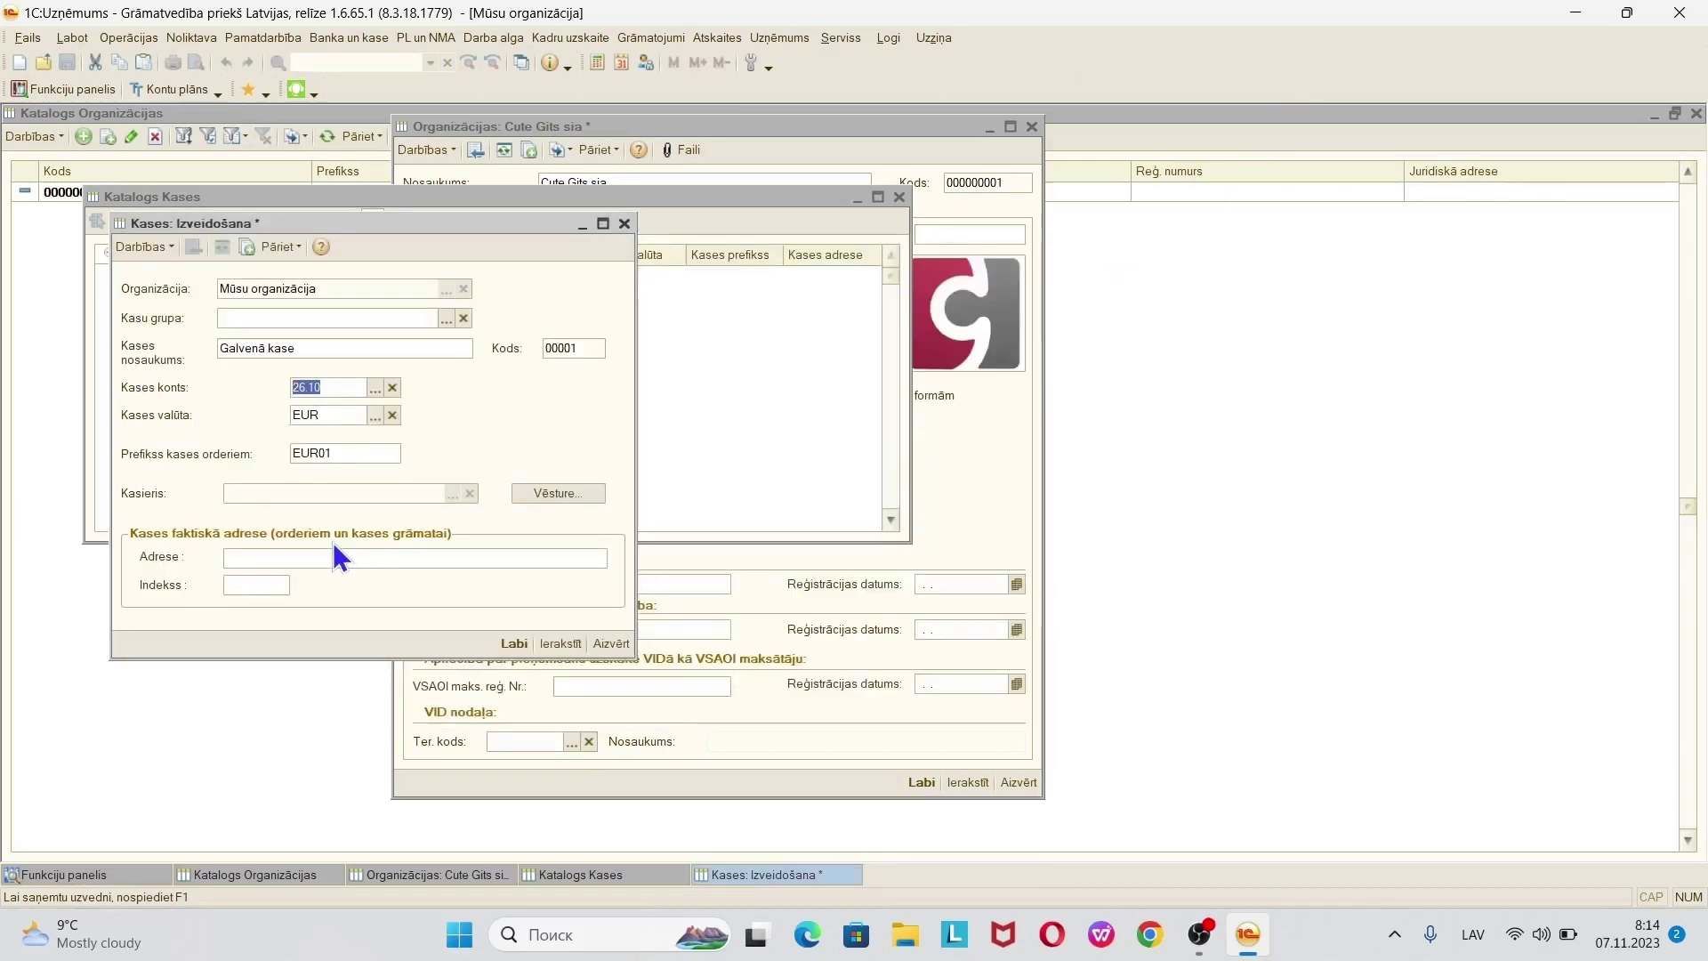
click(291, 562)
click(258, 587)
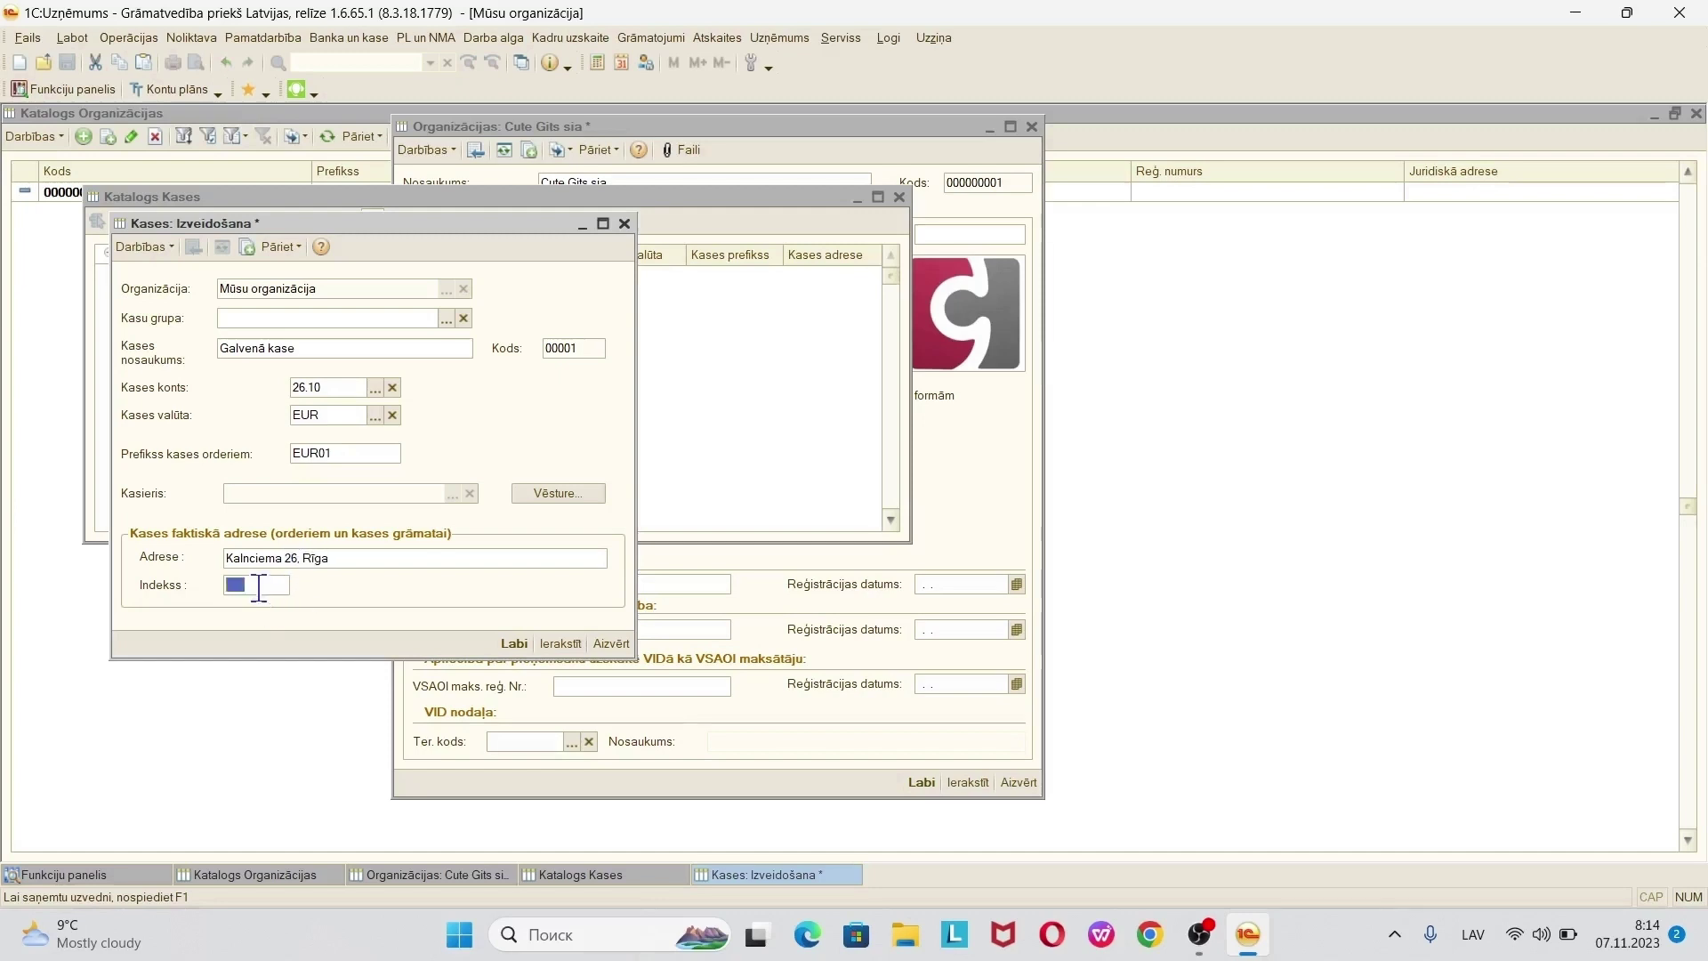
text(LV1046)
click(561, 642)
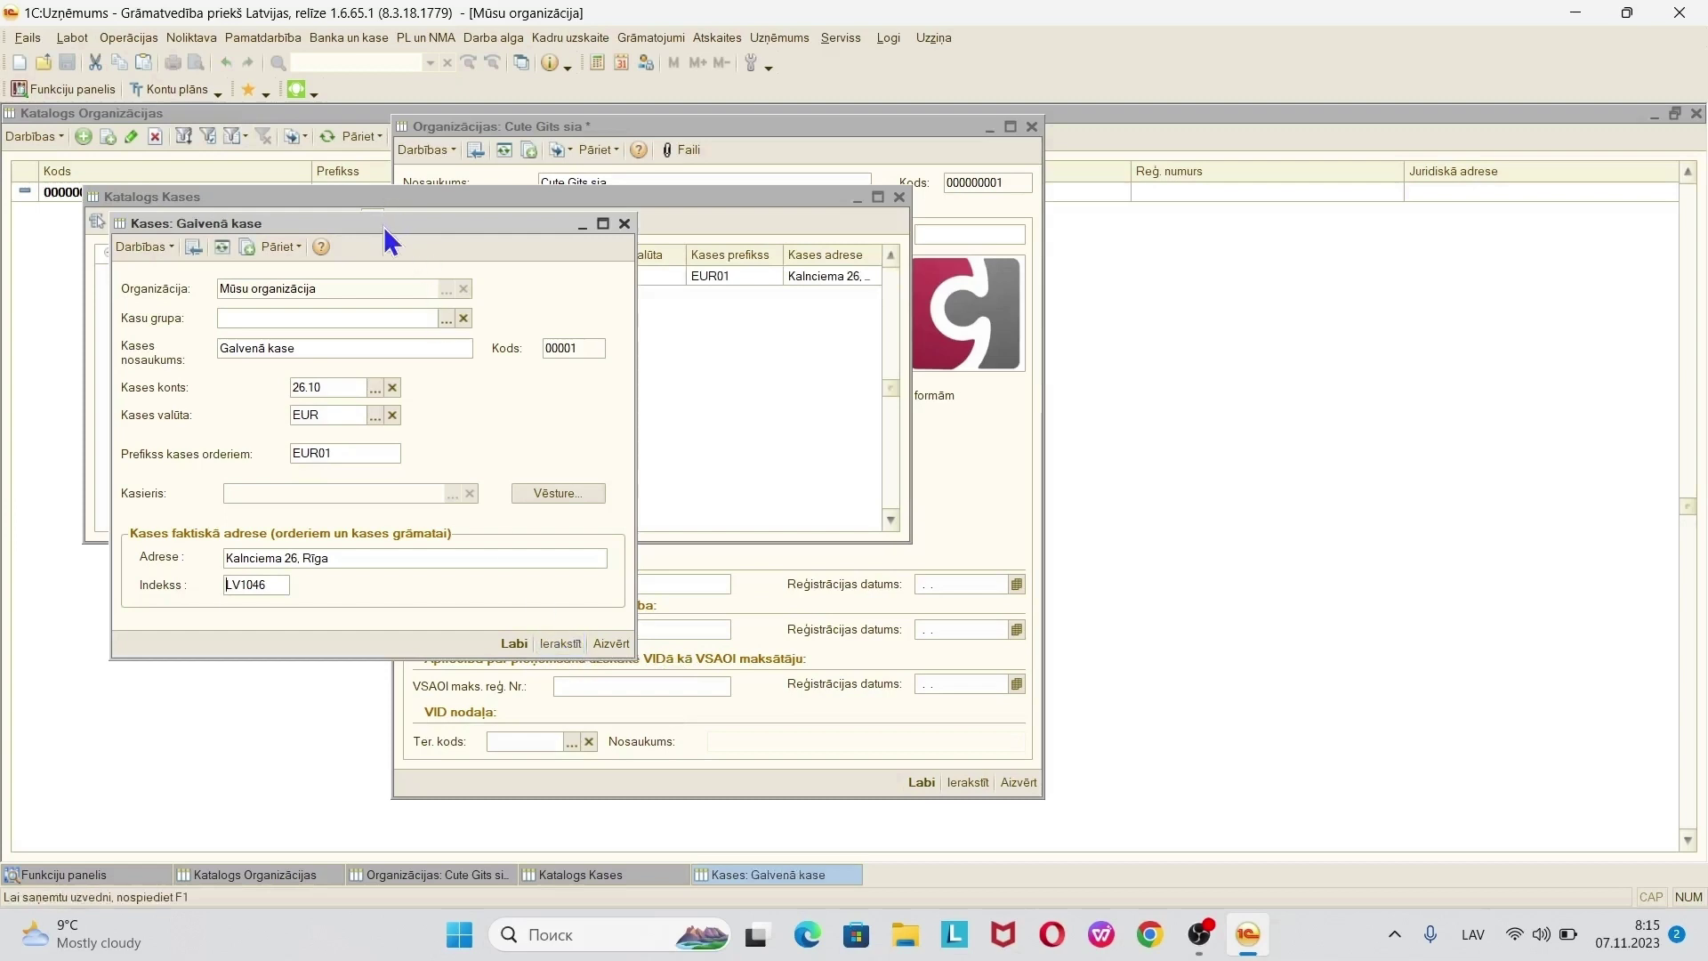
drag(383, 226, 417, 304)
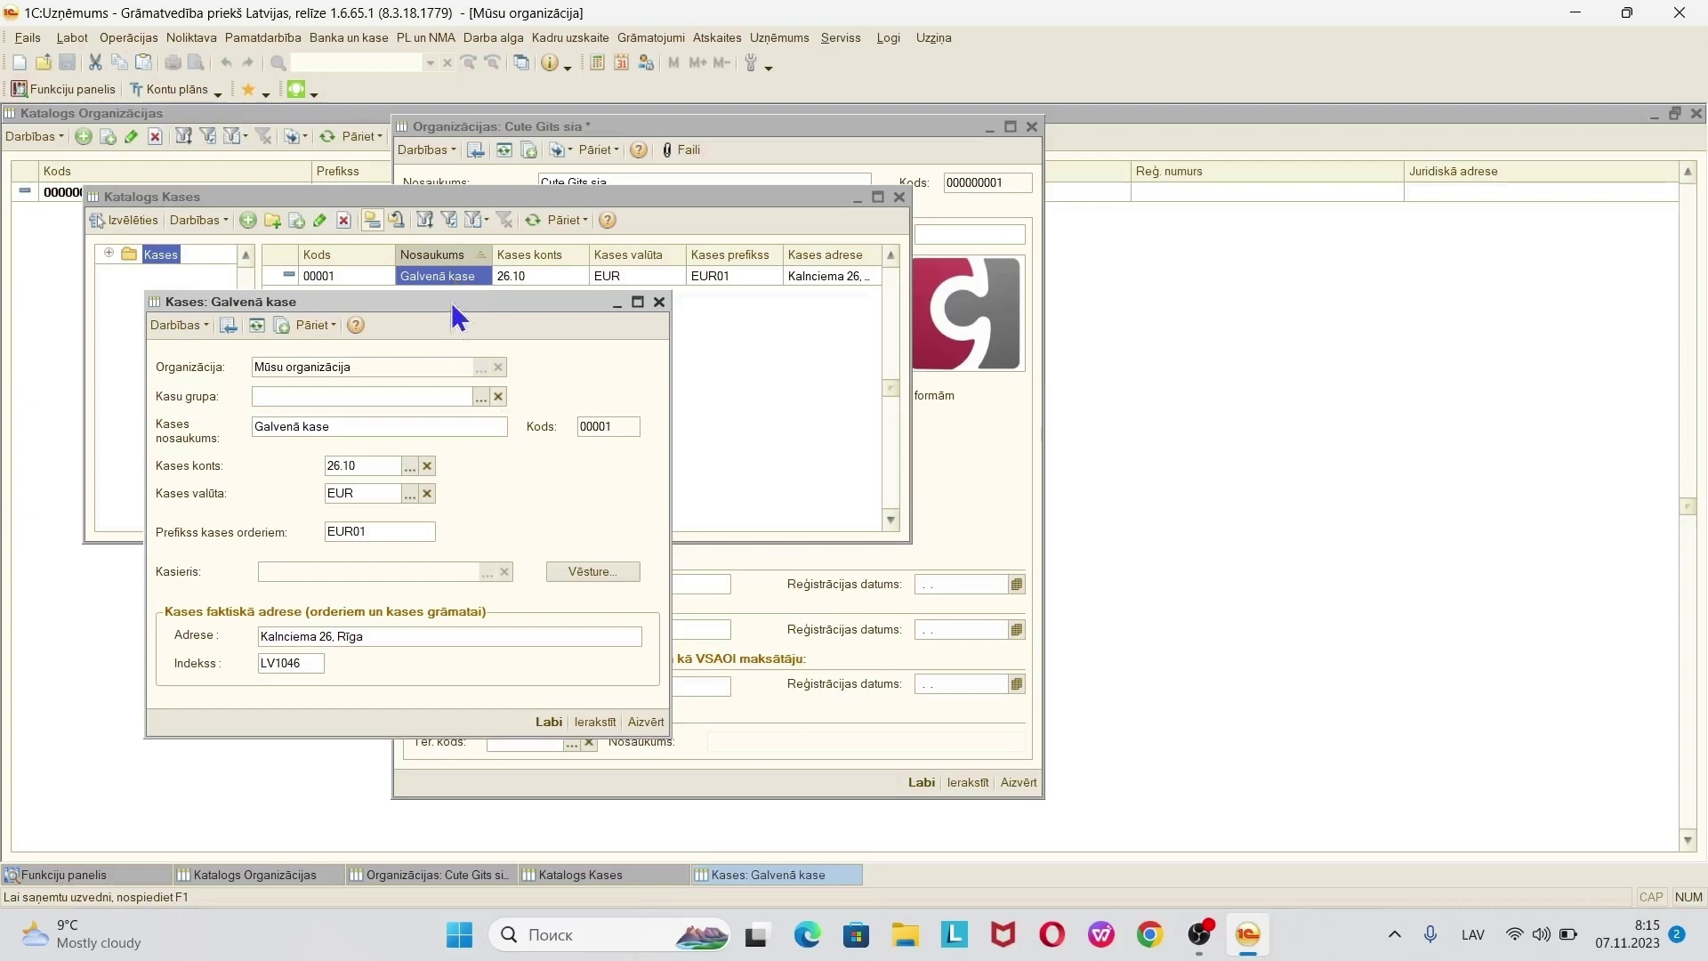
- Move the Galvenā kase form aside and open the Kasieris history list
drag(457, 300, 576, 185)
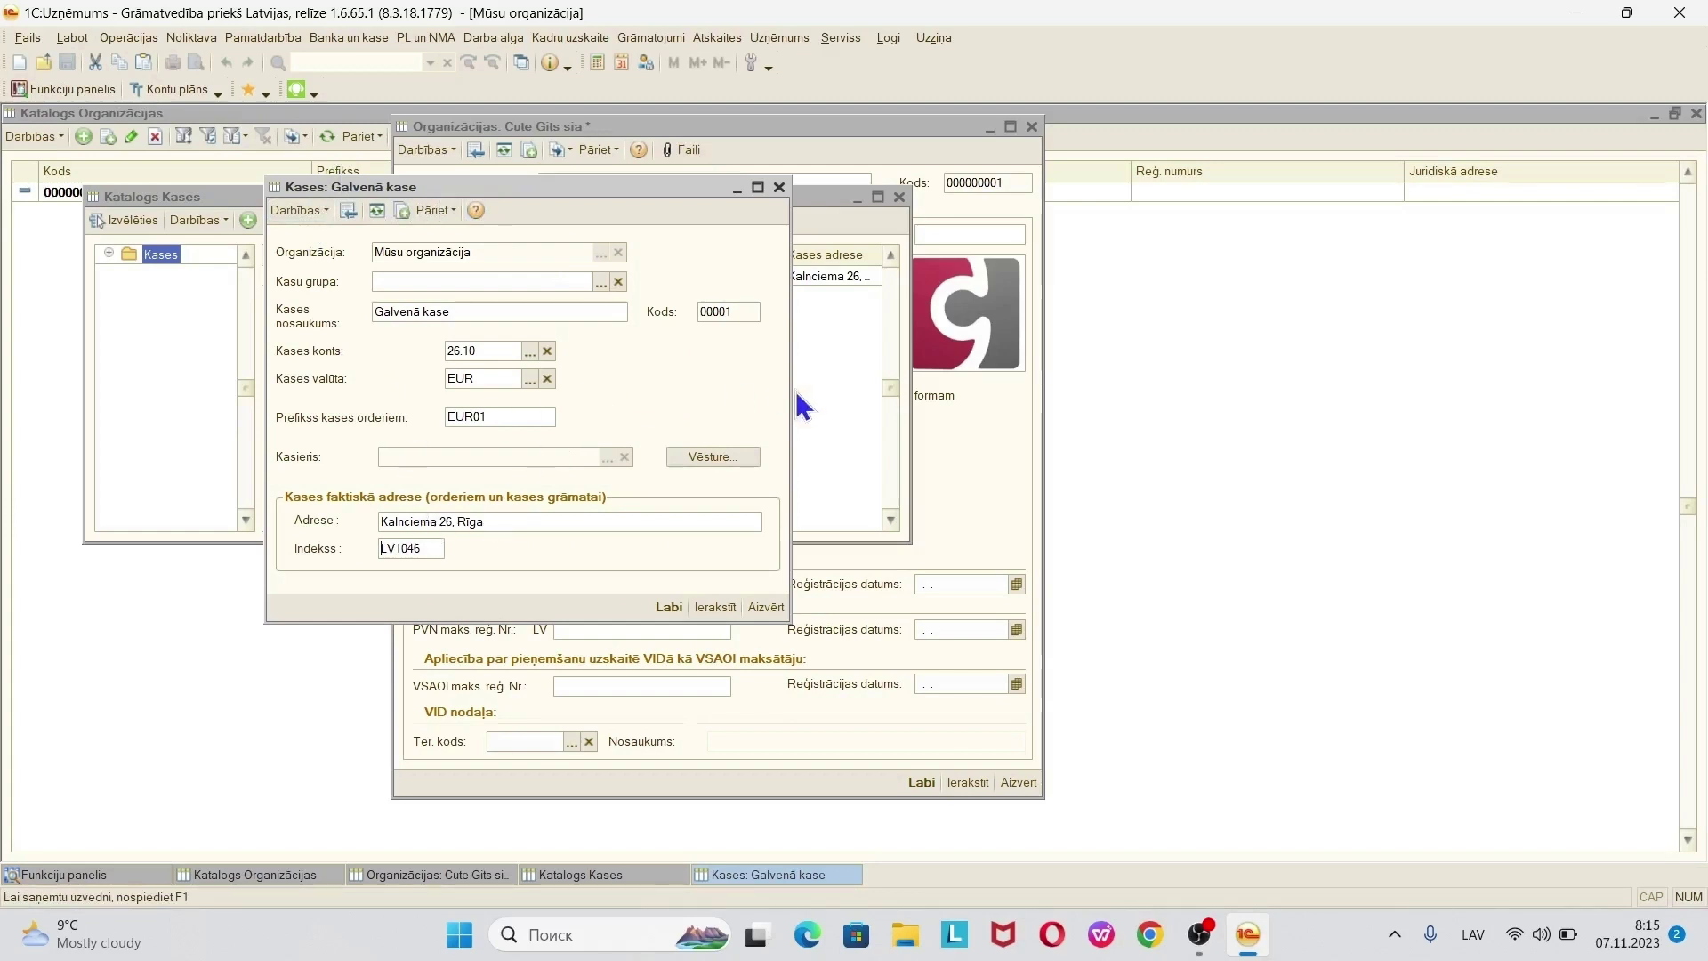
click(728, 459)
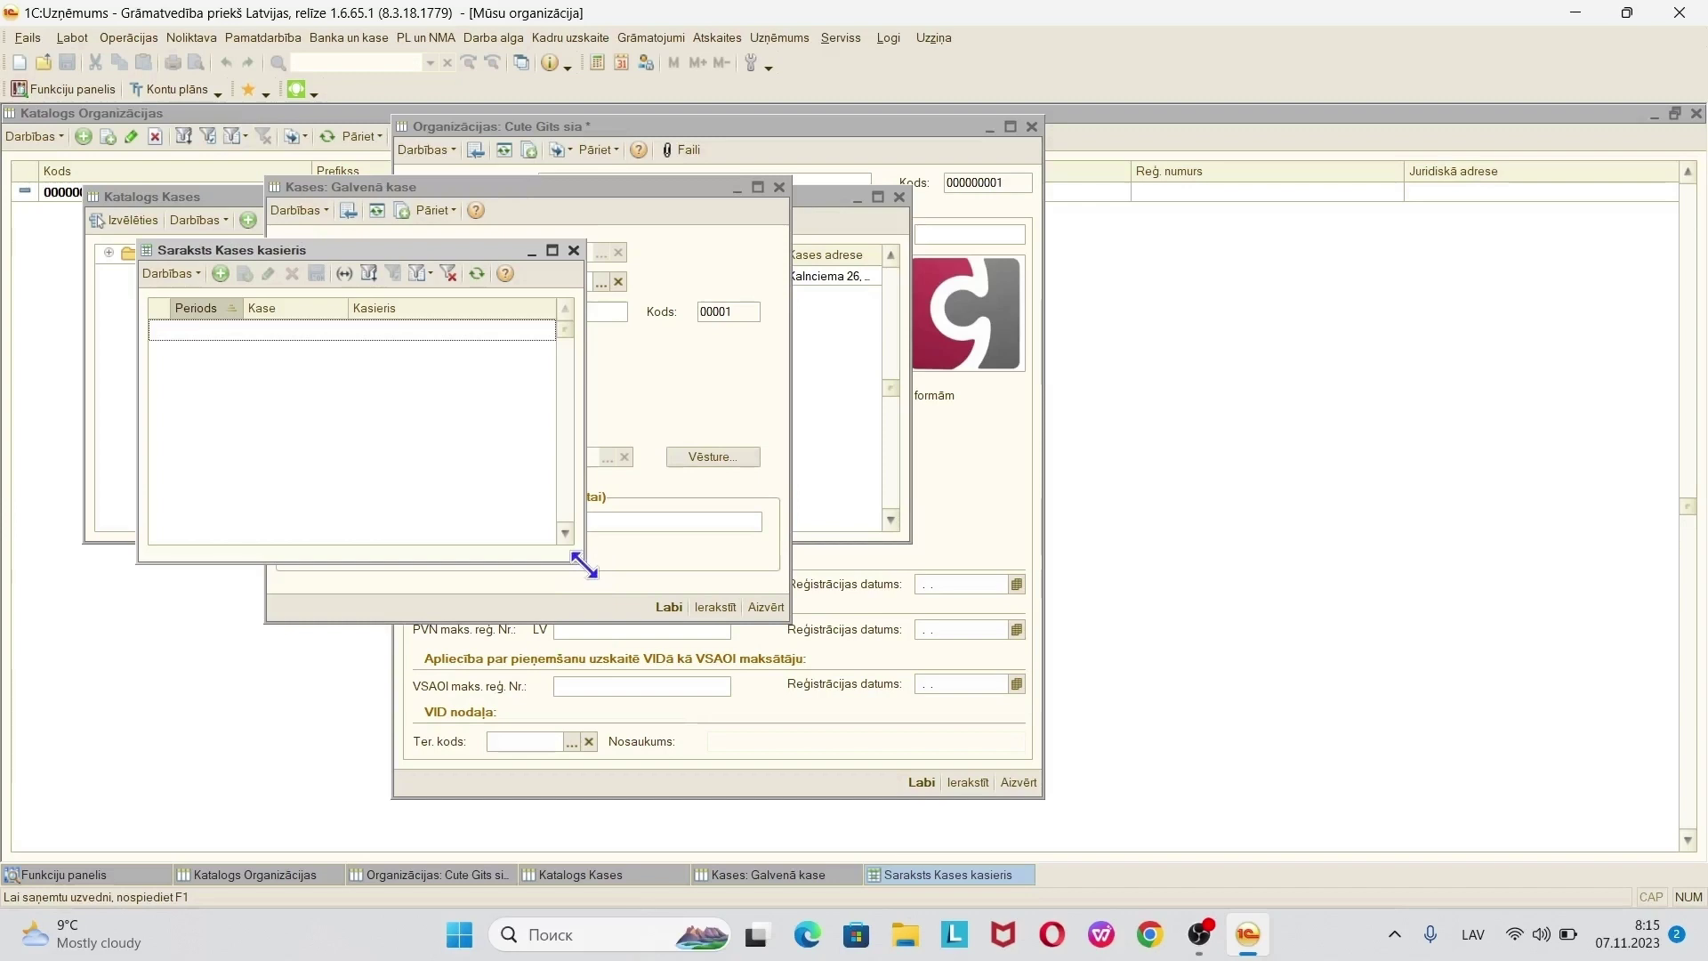
- Enlarge Saraksts Kases kasieris and add a cashier record with Periods 01.01.2023
drag(585, 564, 1249, 777)
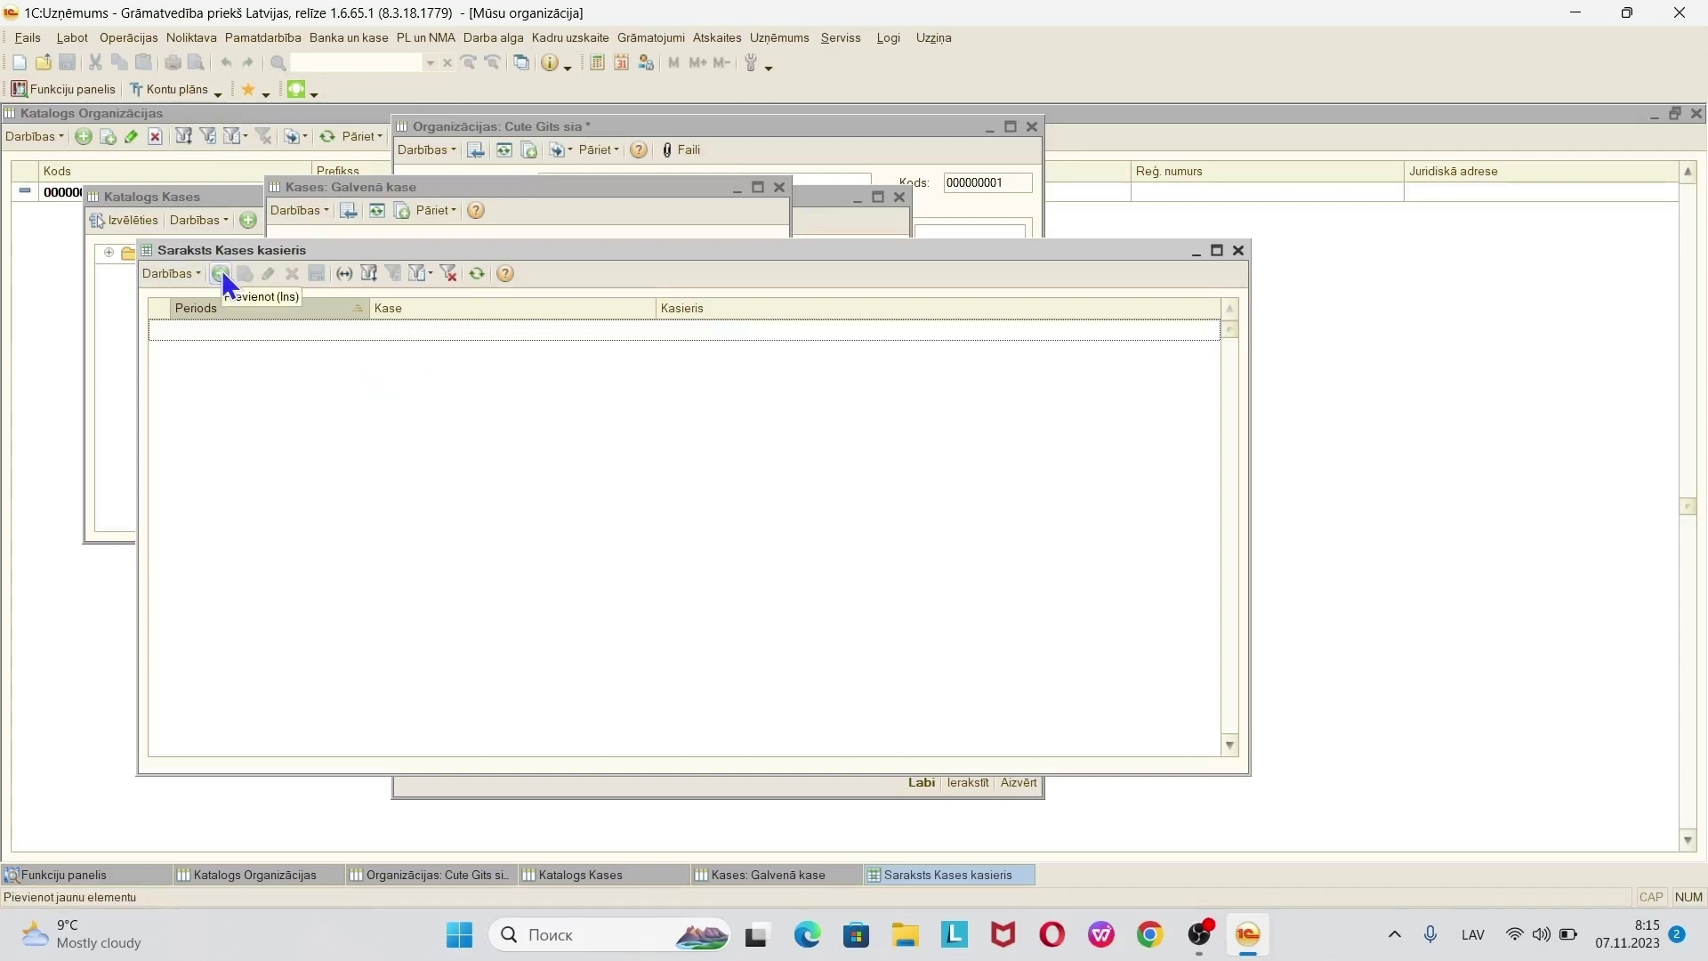
click(173, 274)
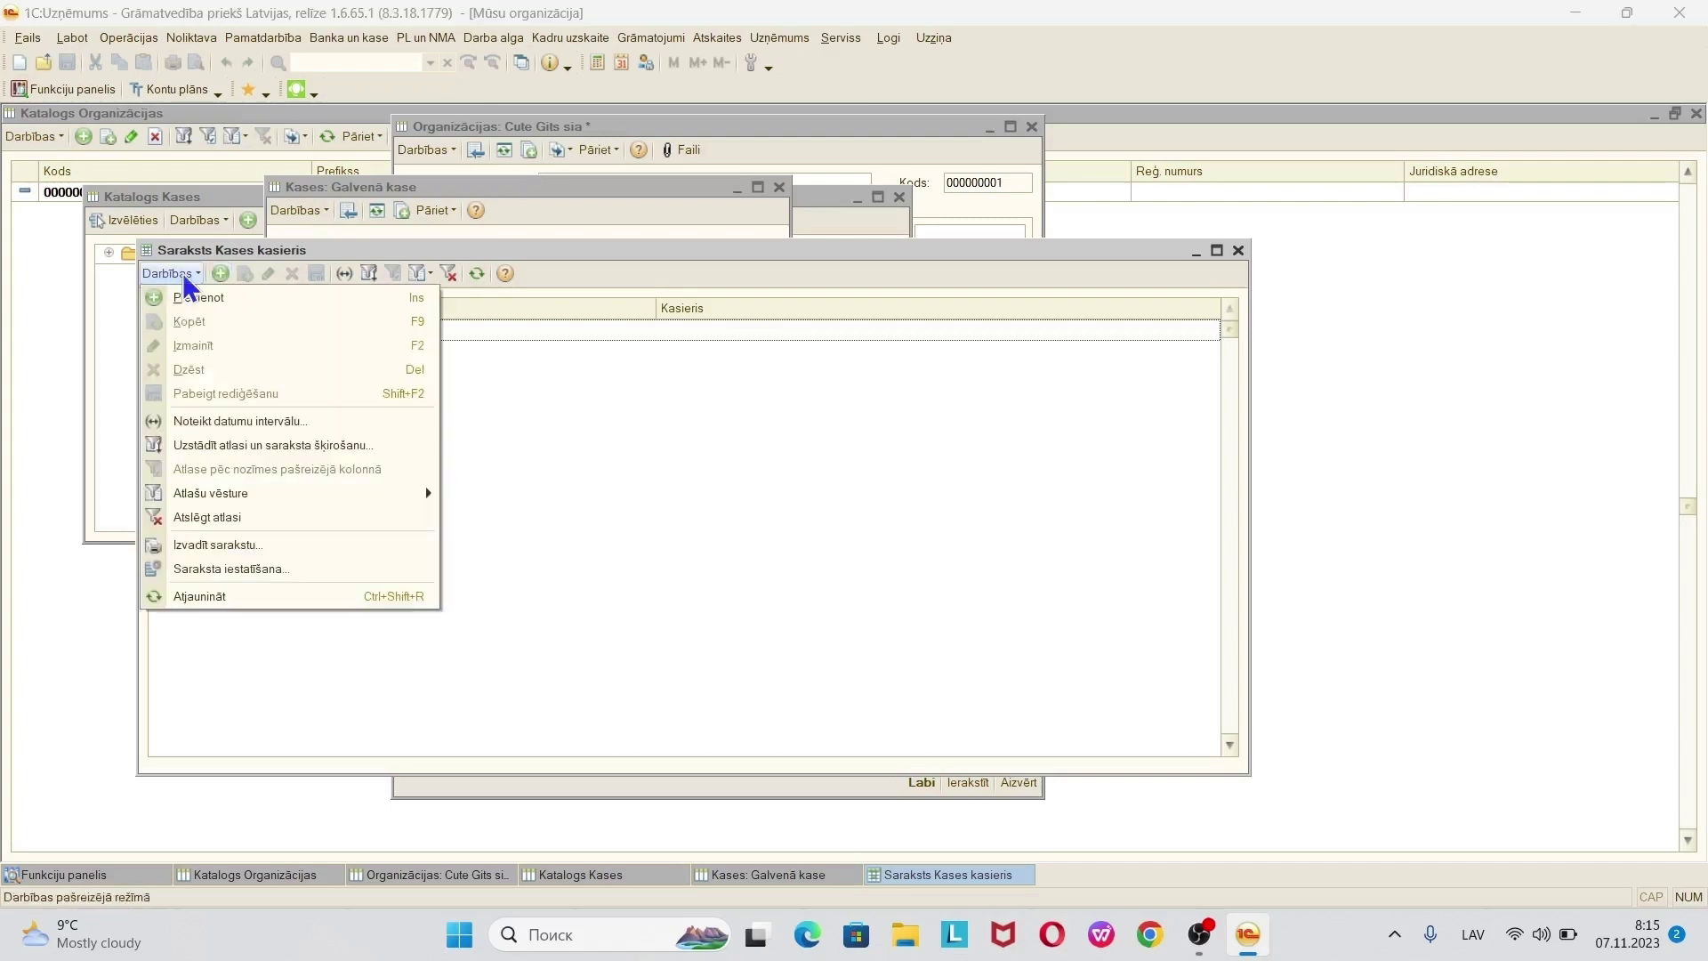
click(207, 269)
click(222, 274)
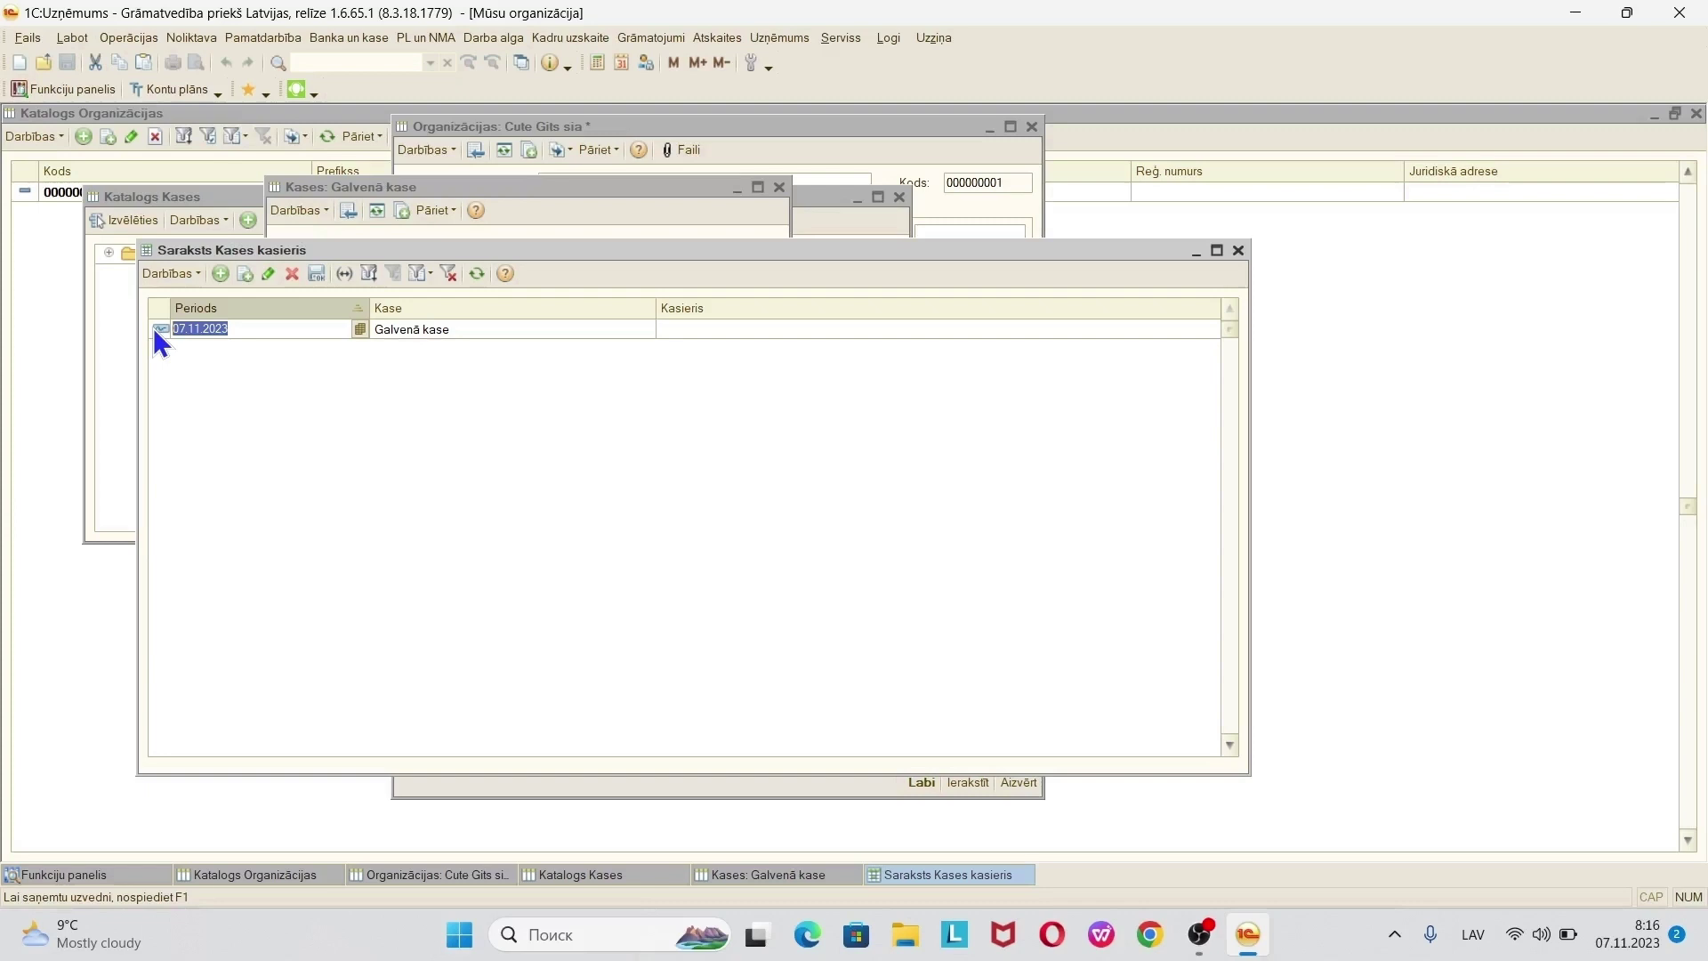
text(01.01.2023)
key(Tab)
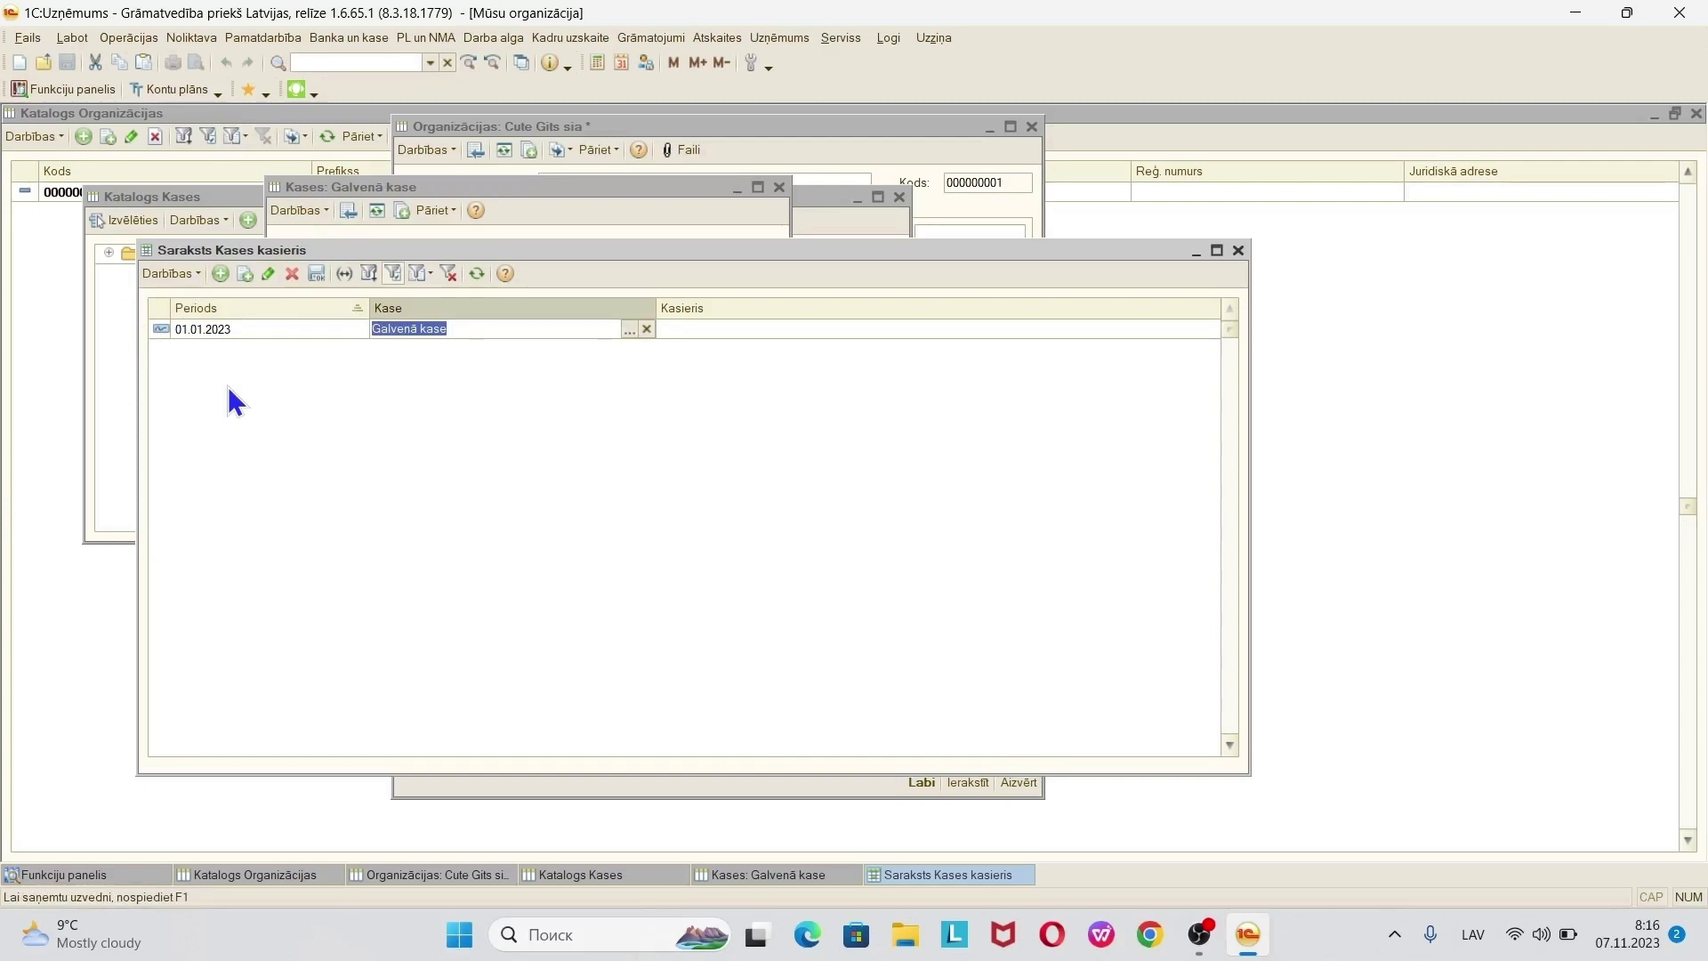
- Re-edit the period date, briefly 01.11.2023, settling on 01.01.2023, then move to Kasieris
click(276, 333)
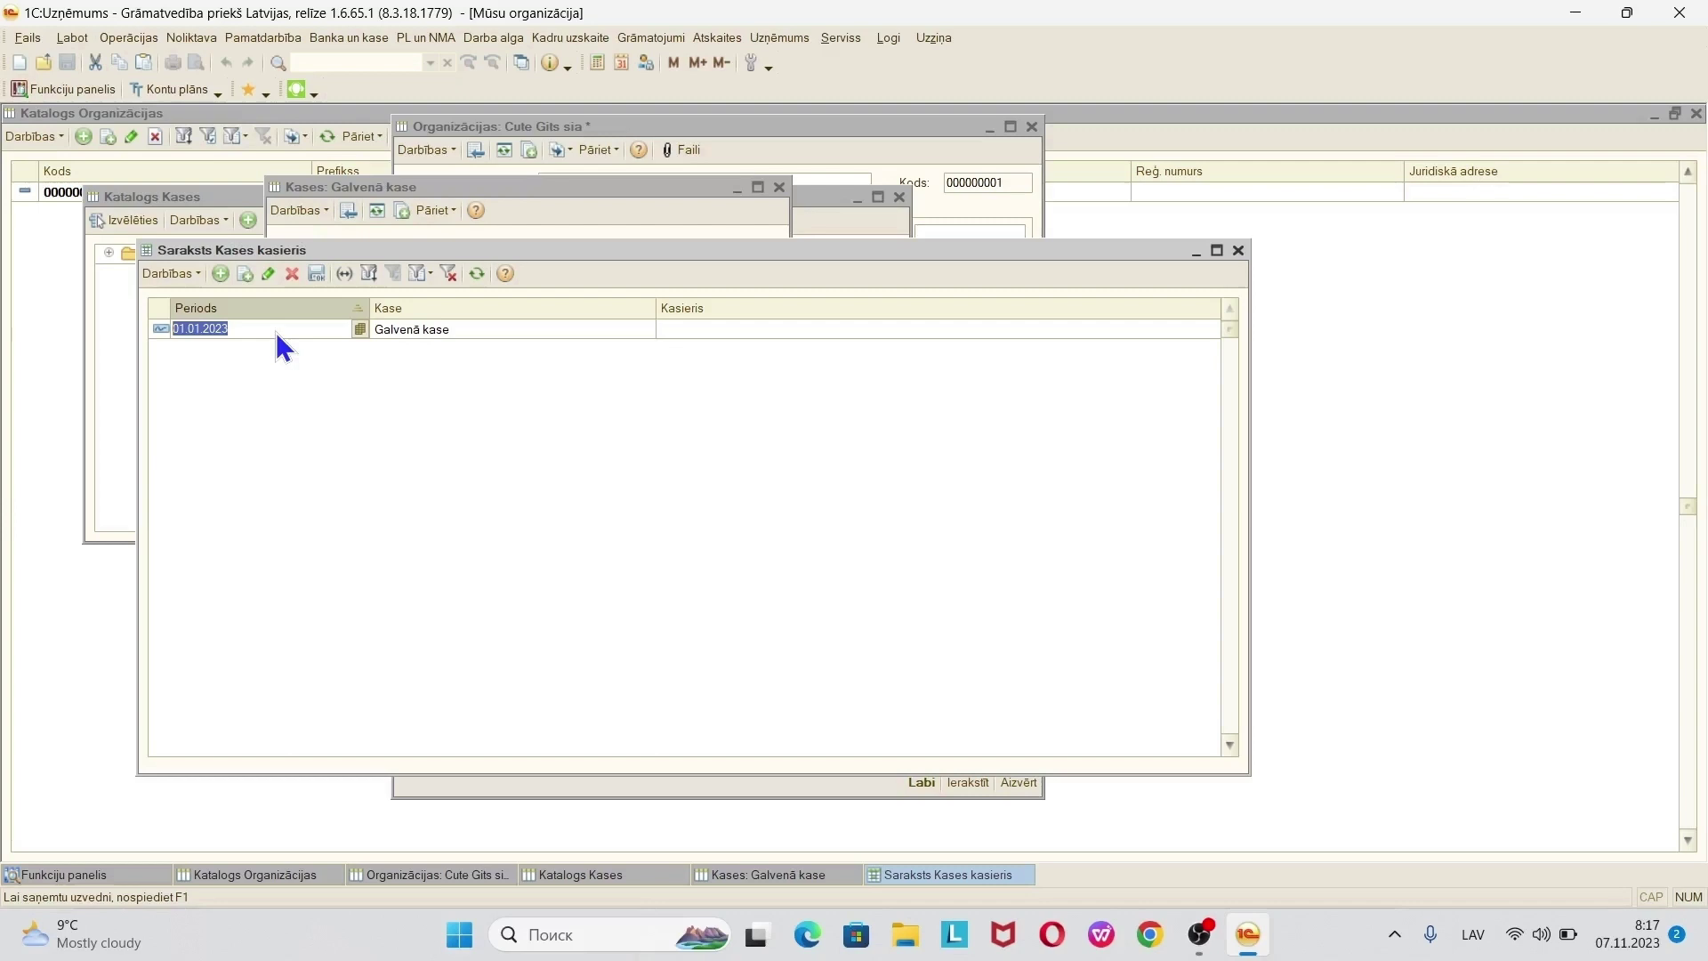
text(01112023)
key(Tab)
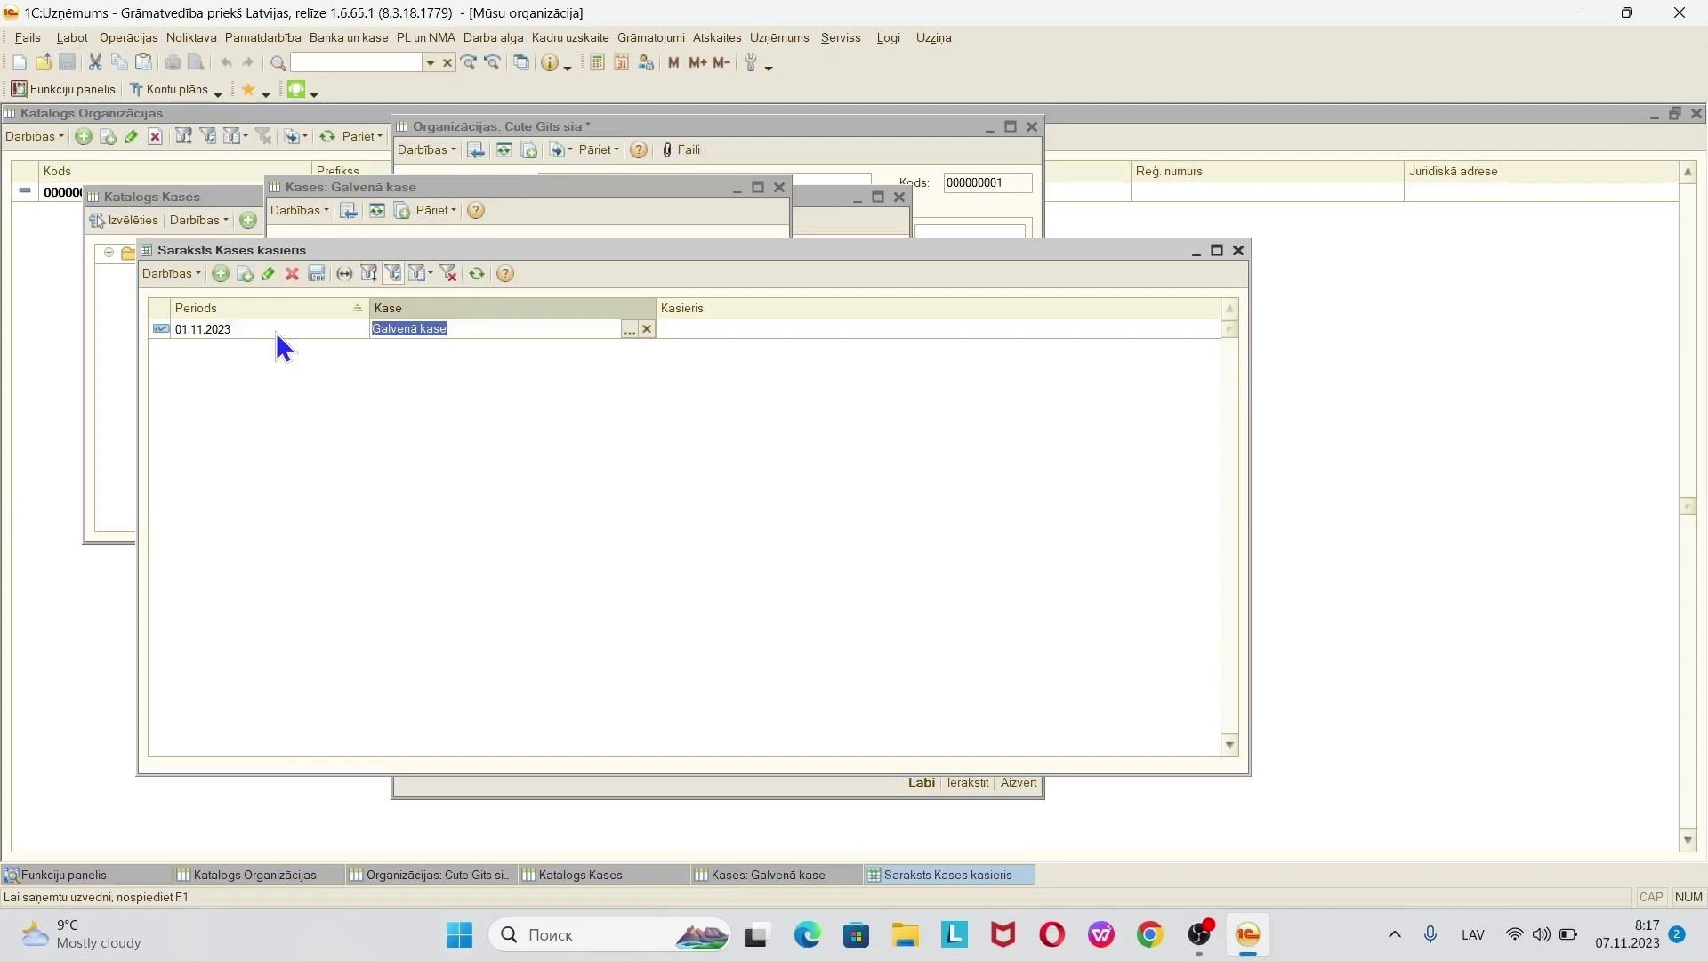
click(277, 336)
text(01.01.)
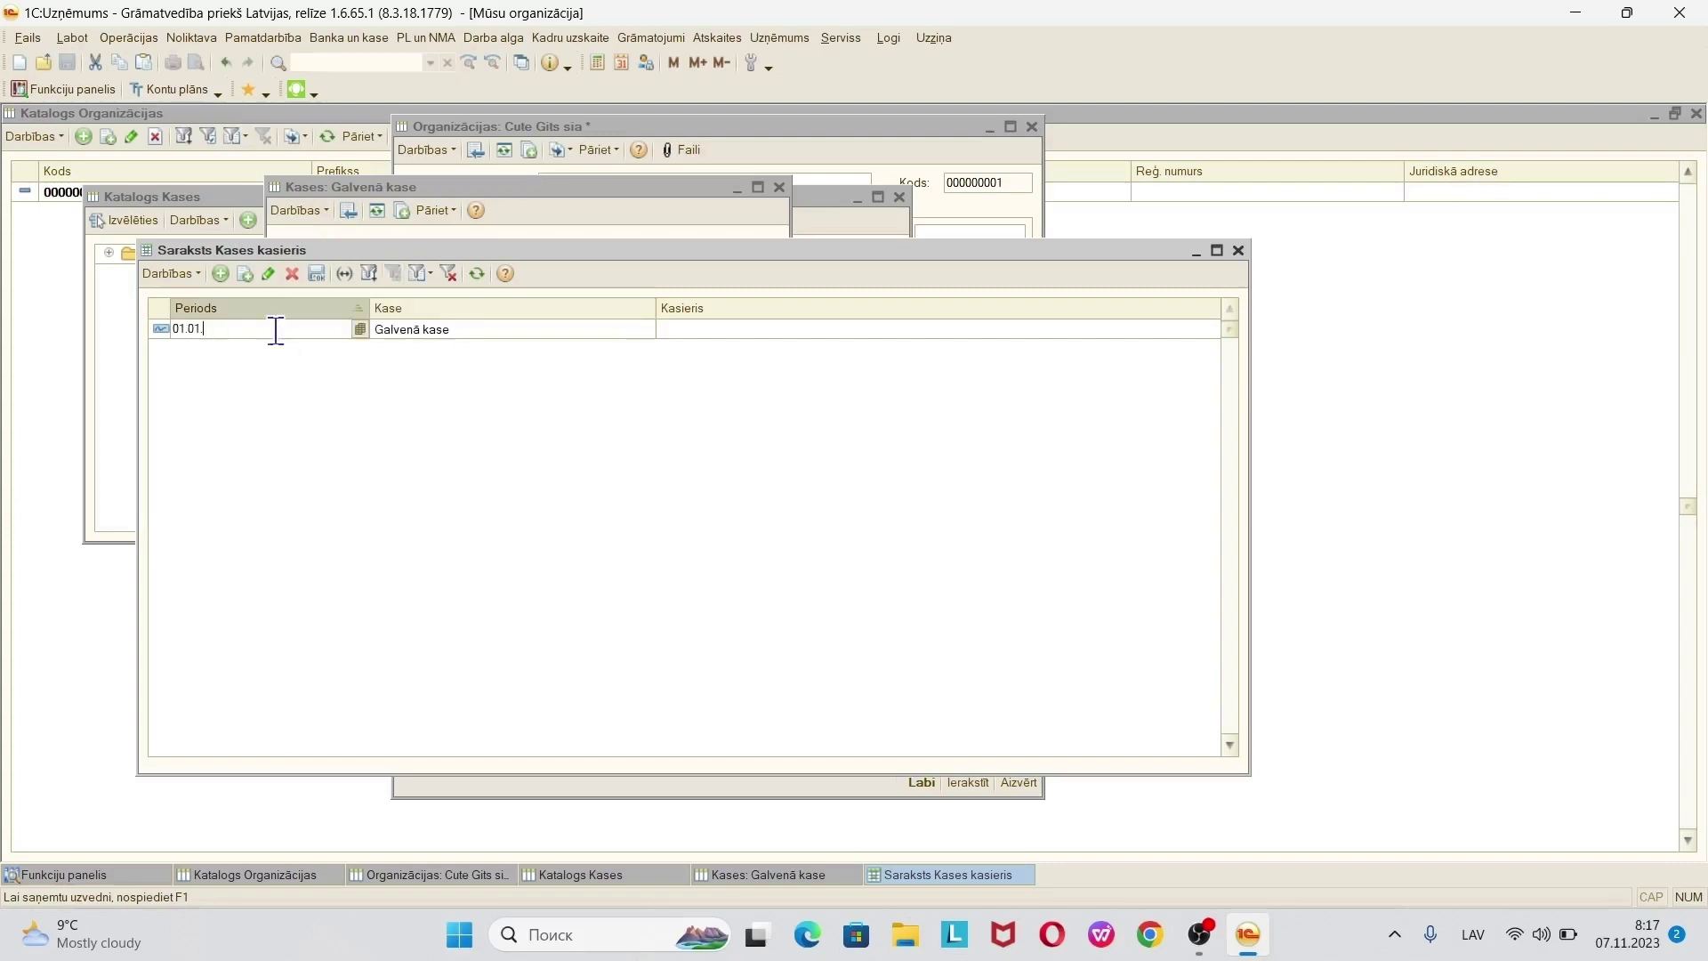
key(Tab)
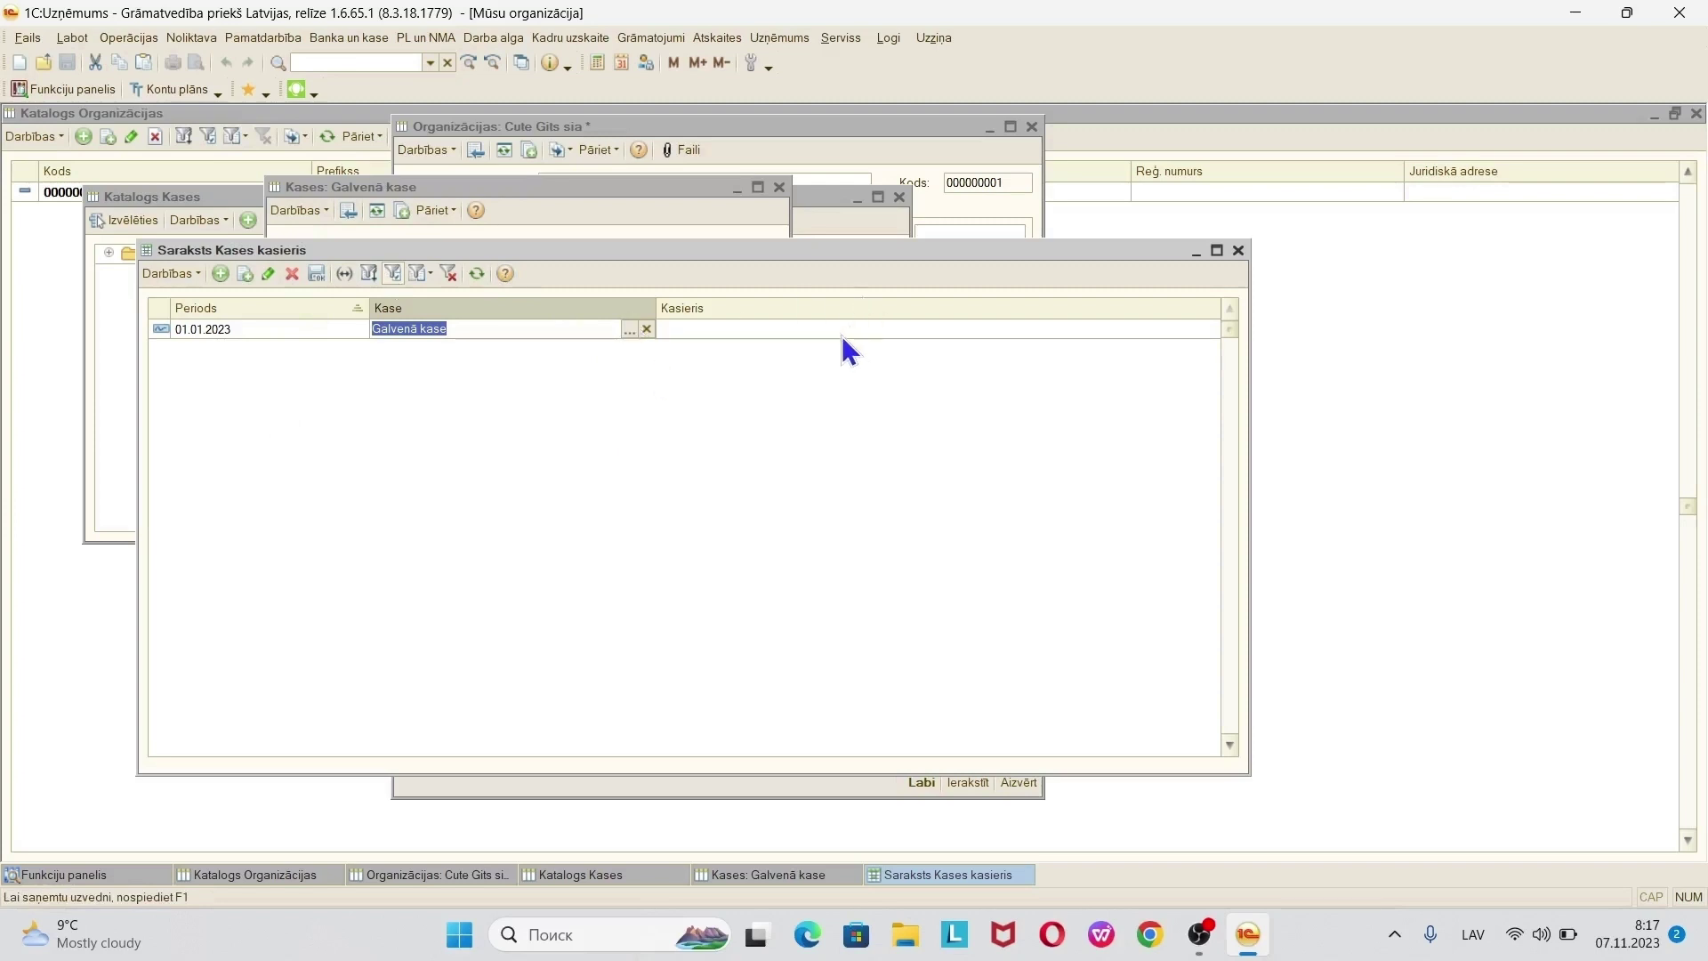
key(Tab)
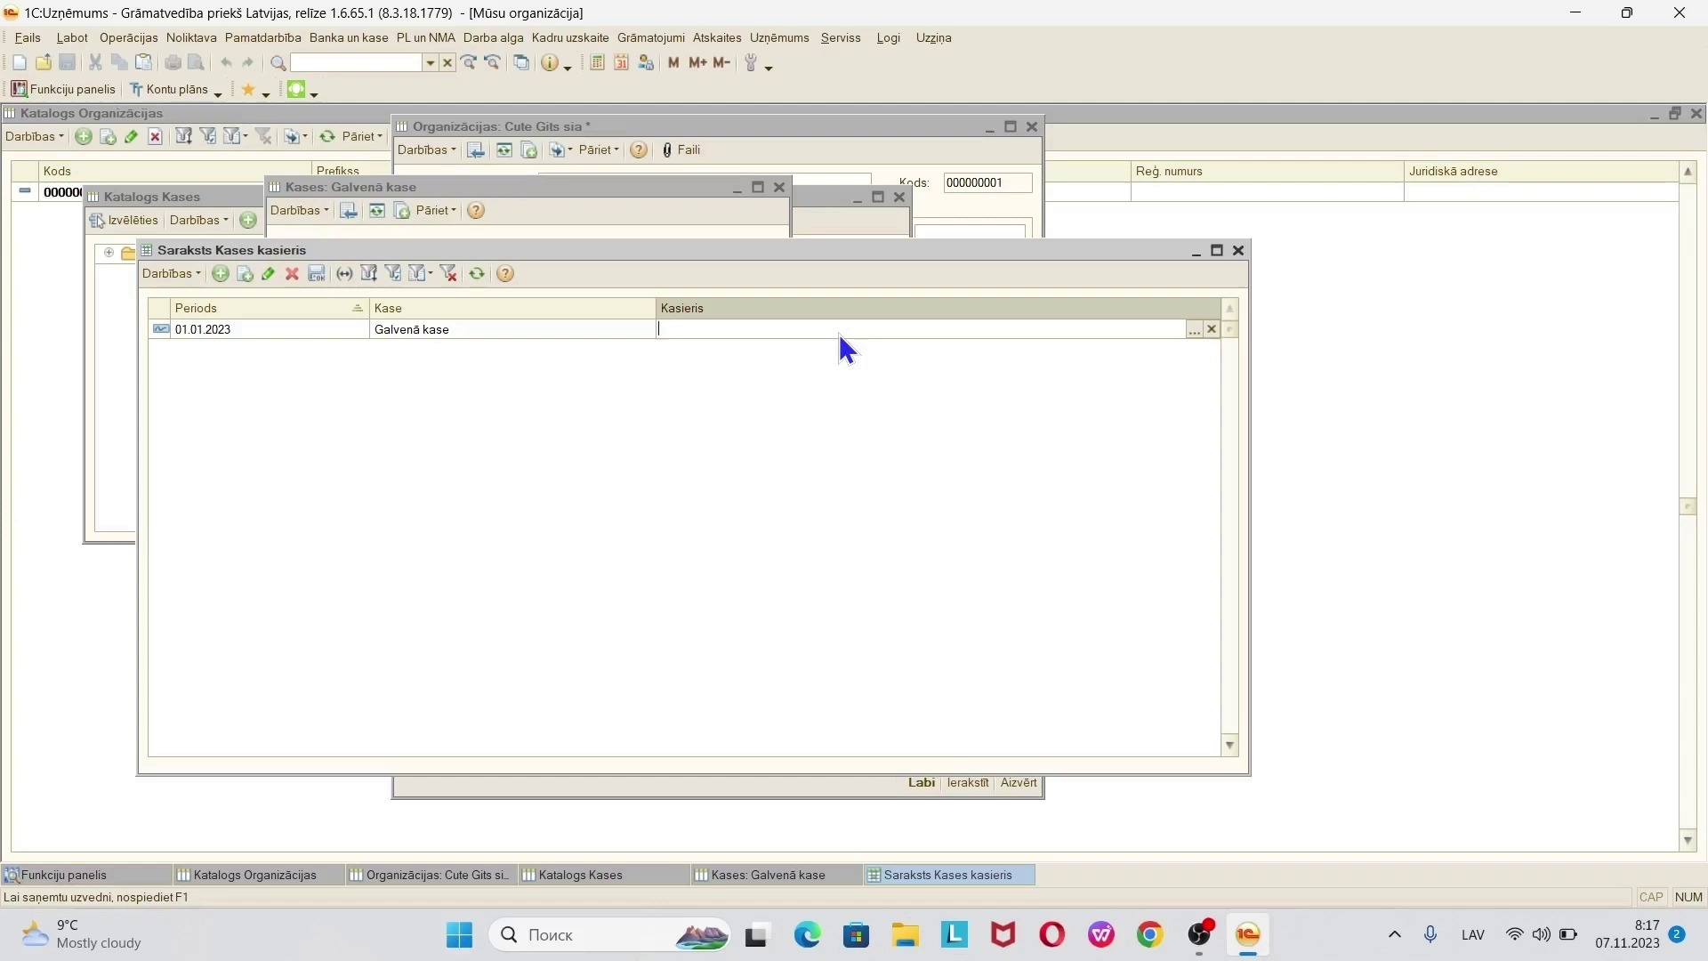
- From the Kasieris cell, maximize the Fiziskās personas list and start a new person record
click(1193, 329)
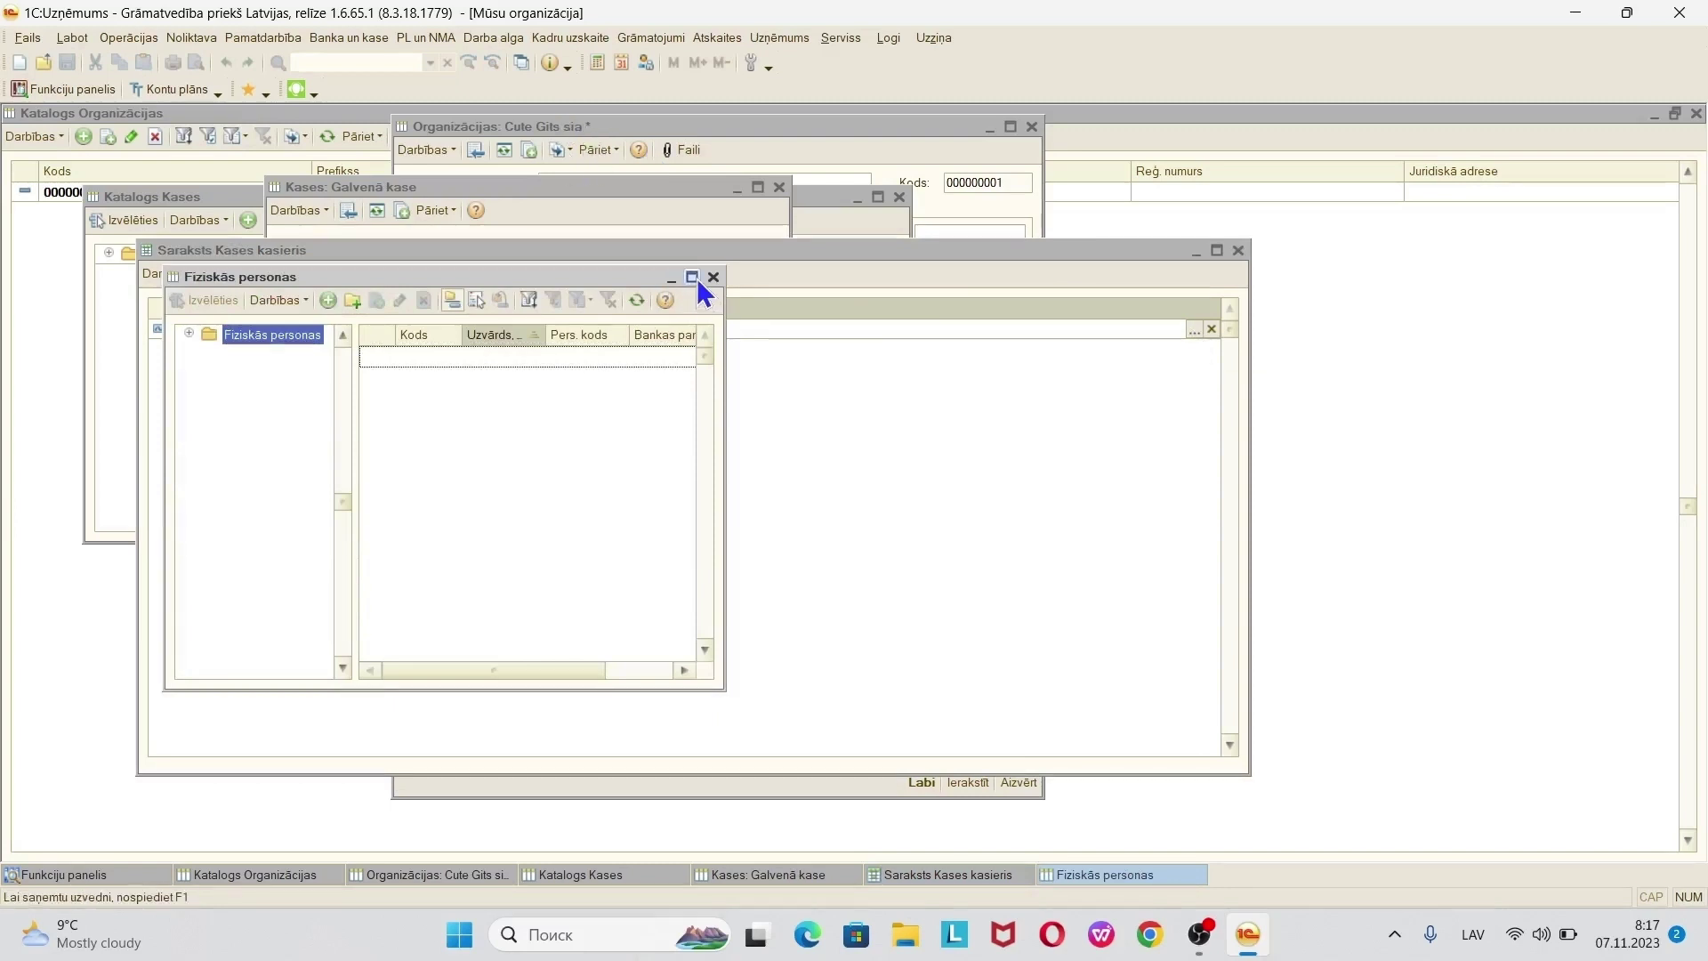
click(693, 277)
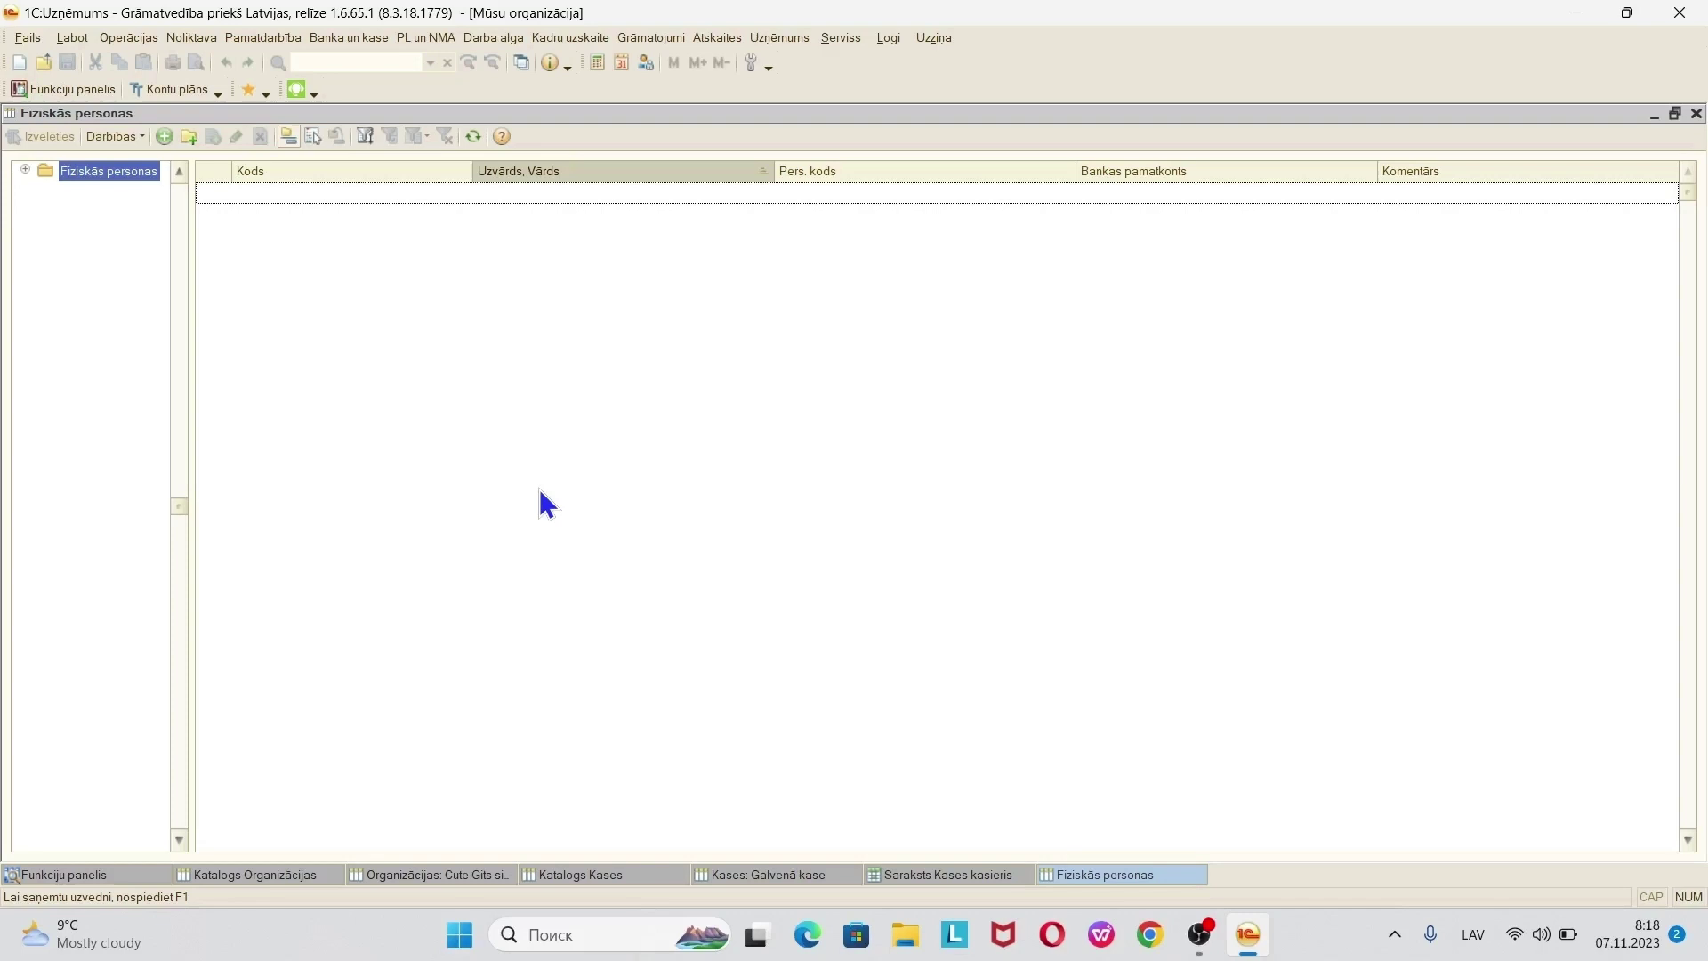
click(165, 137)
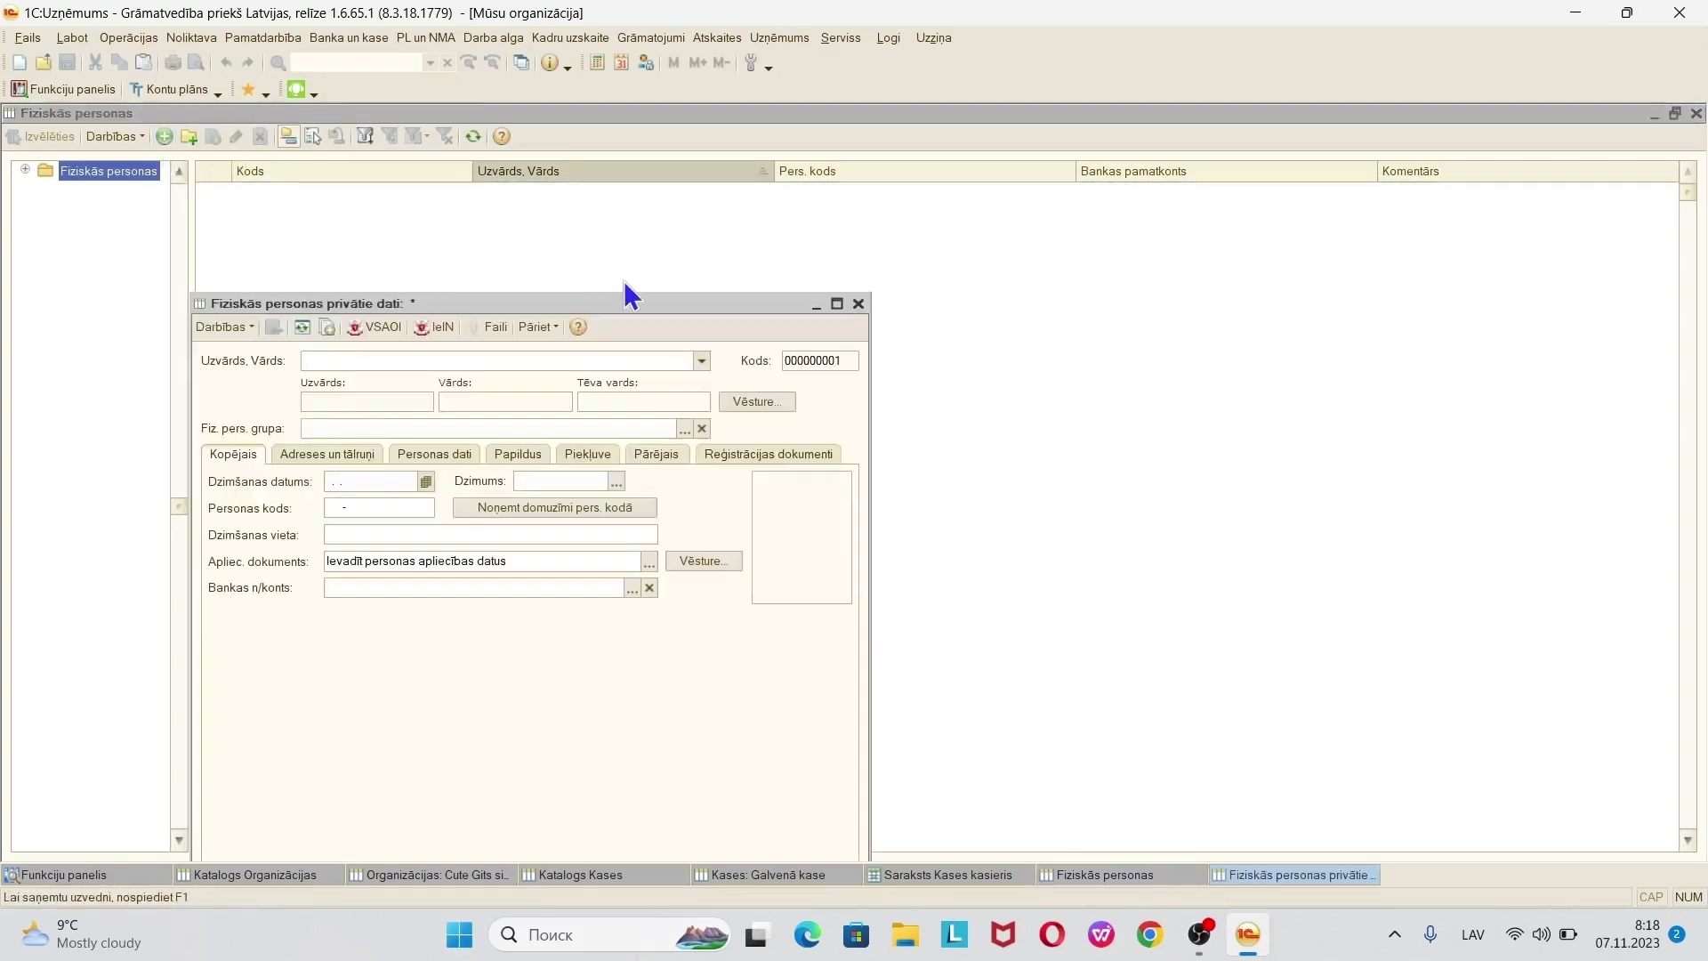
- Enter the person's full name, check the surname/first-name split, and view the name history
drag(584, 311, 609, 135)
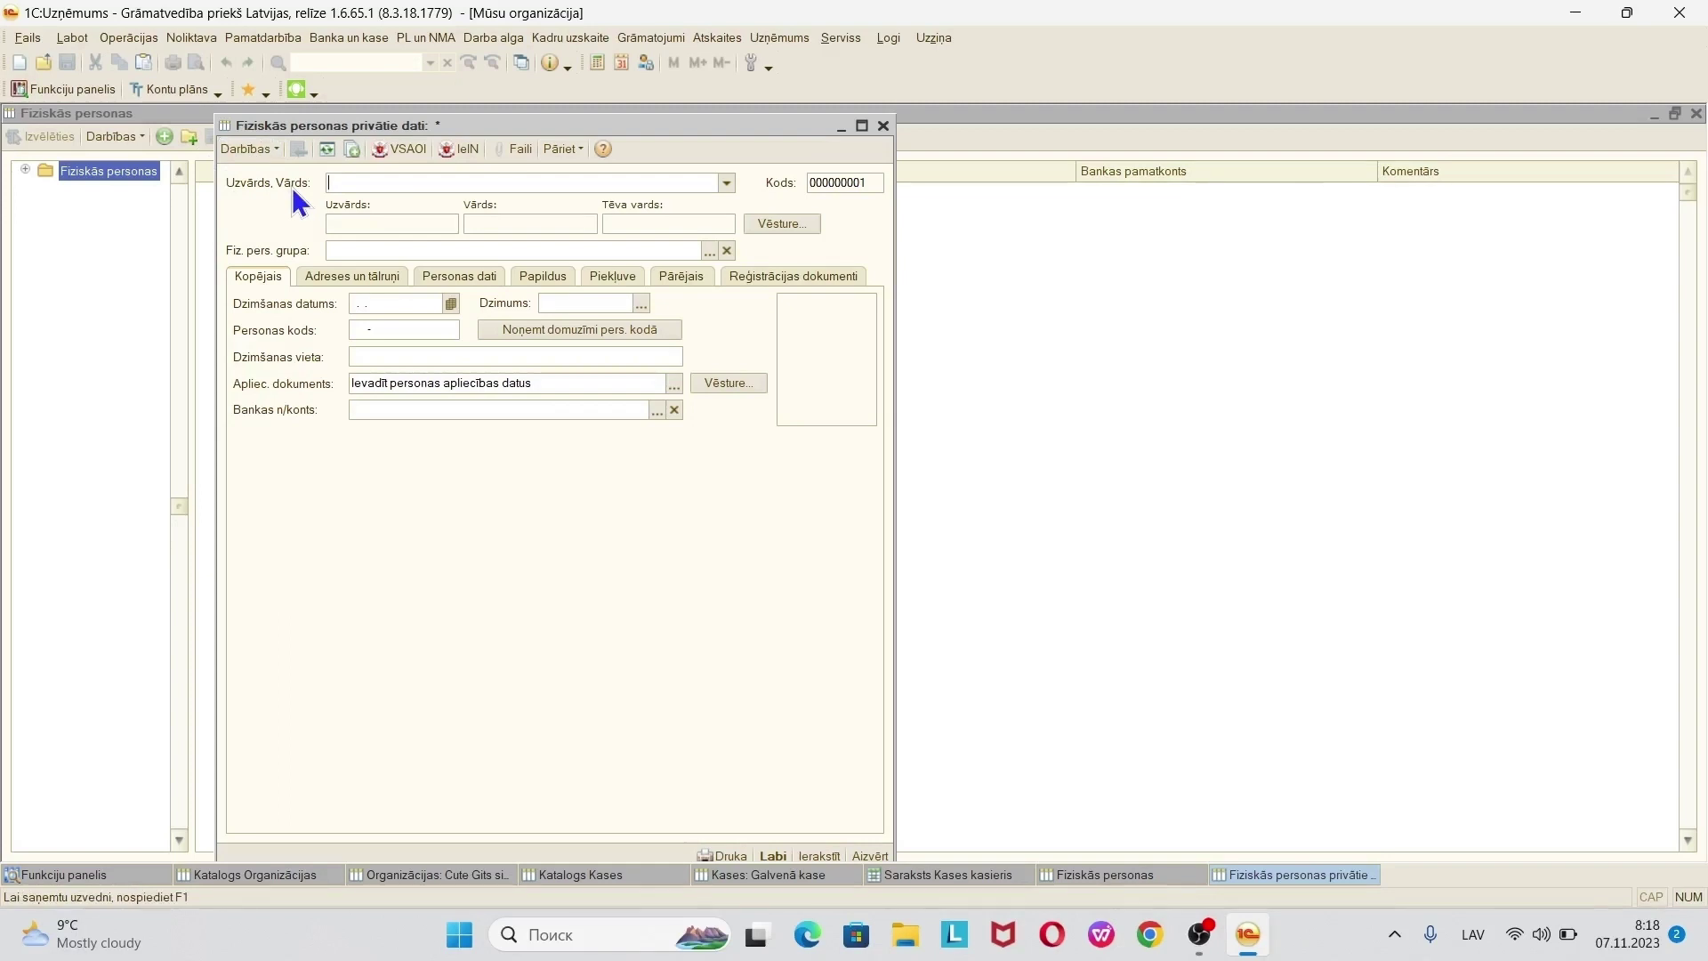
click(477, 251)
click(397, 222)
click(401, 190)
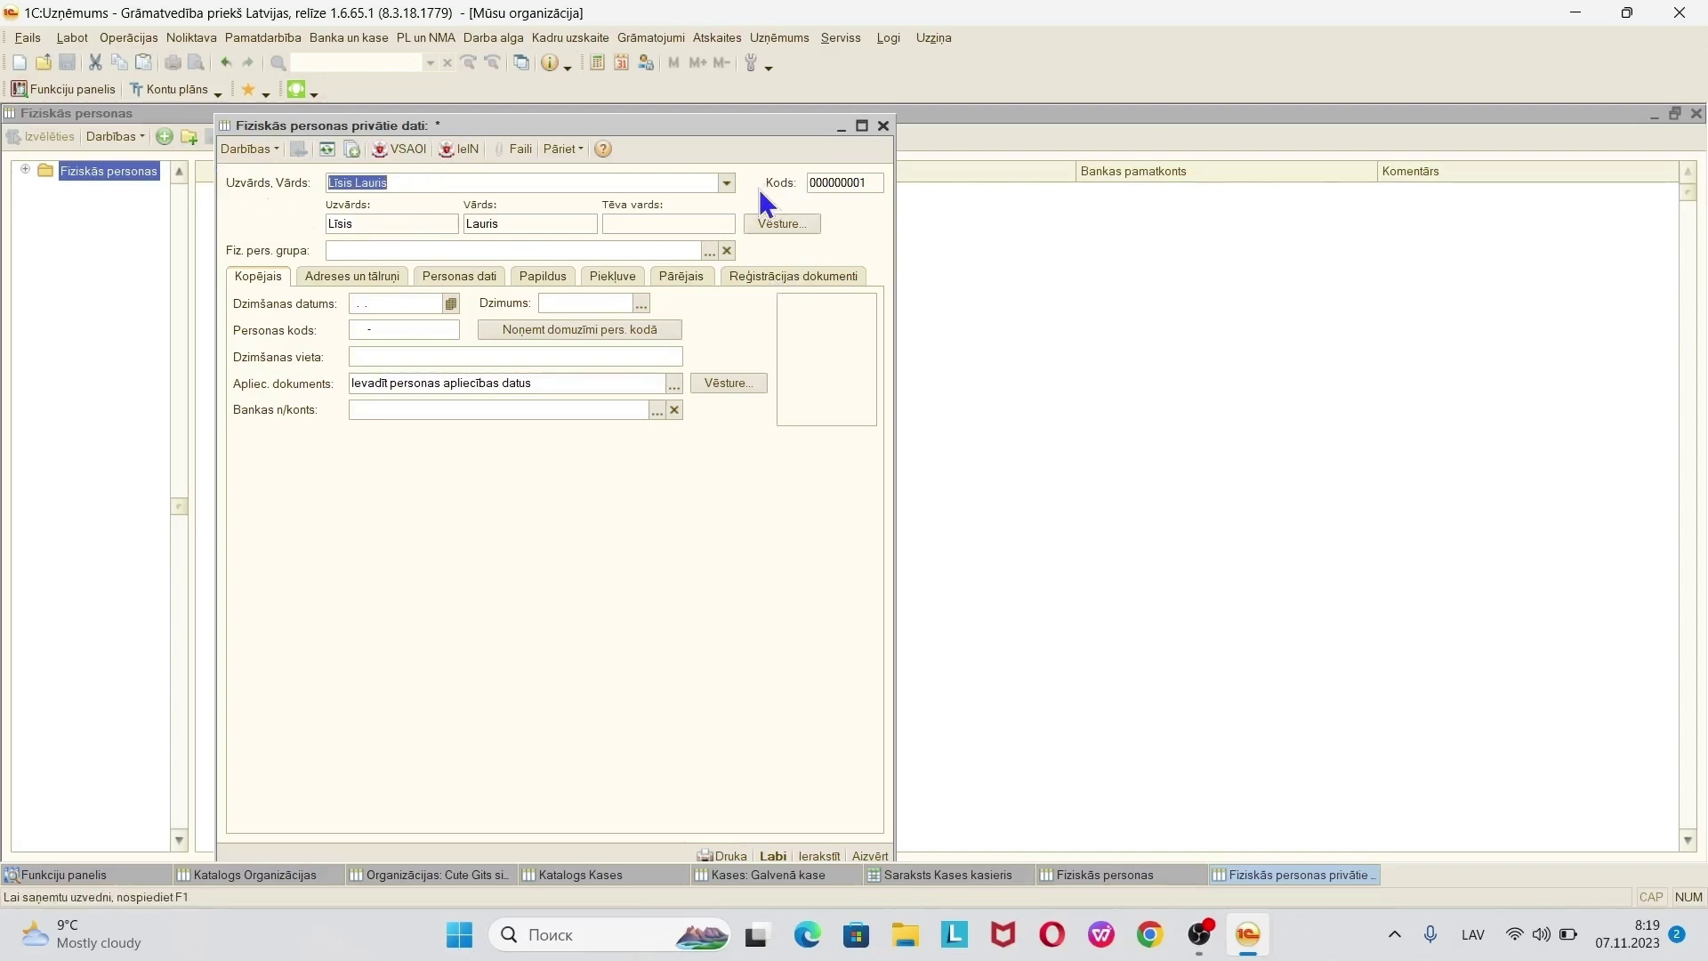
click(783, 225)
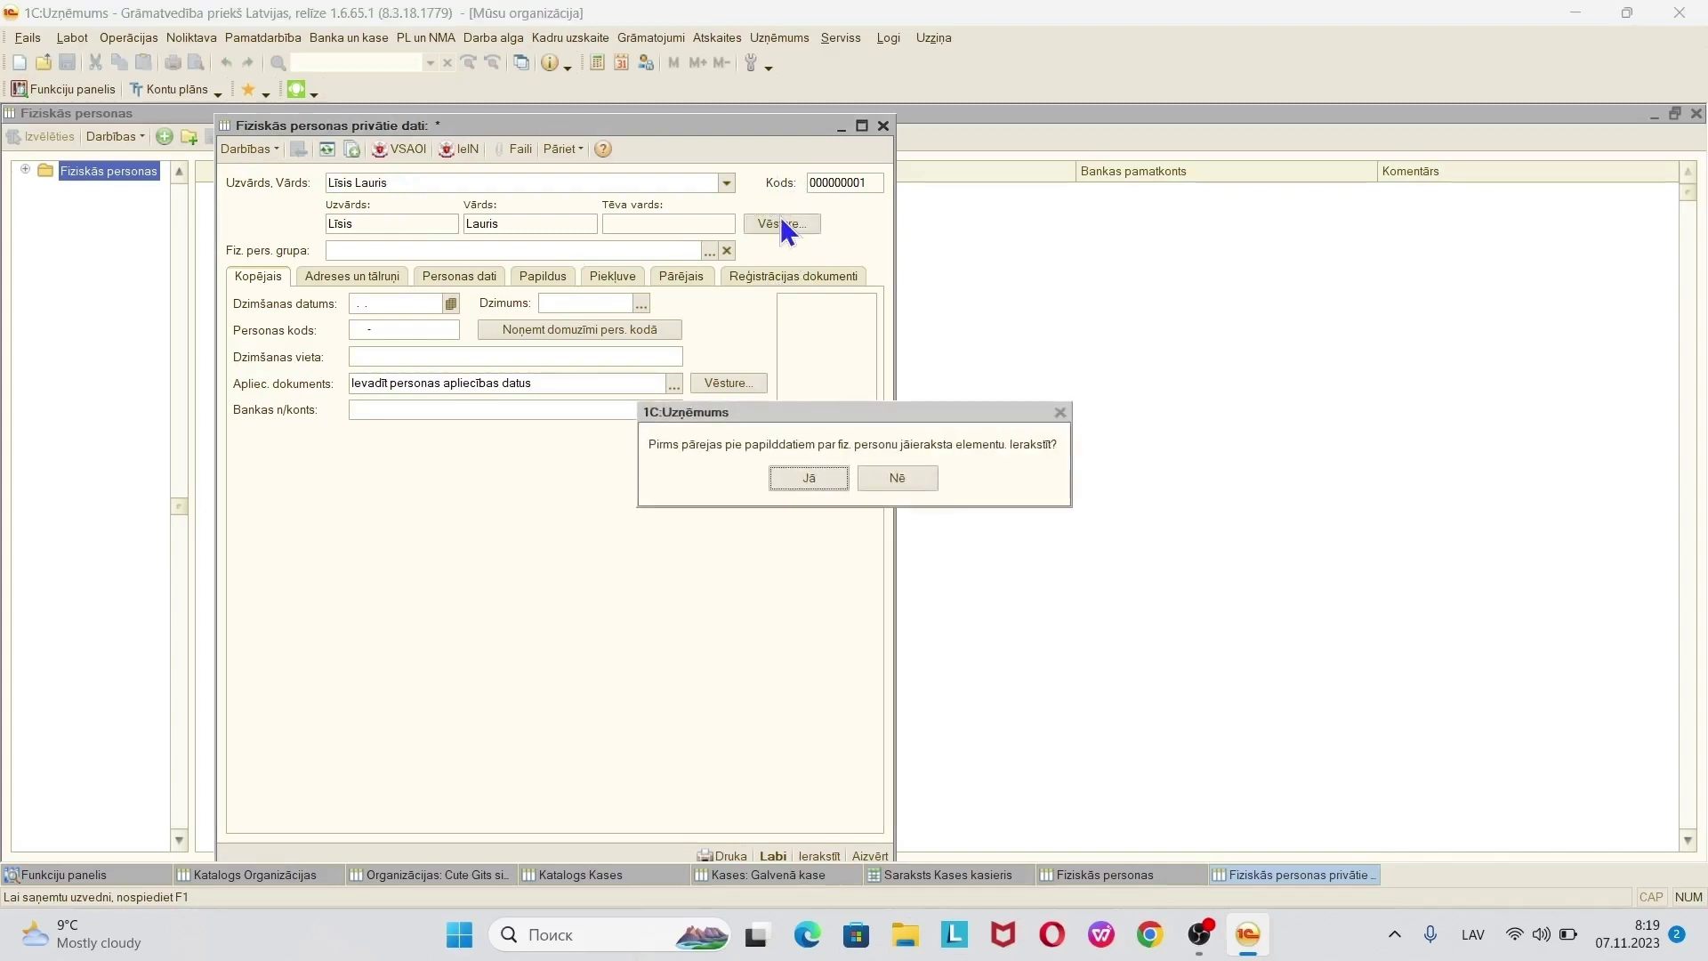
click(842, 478)
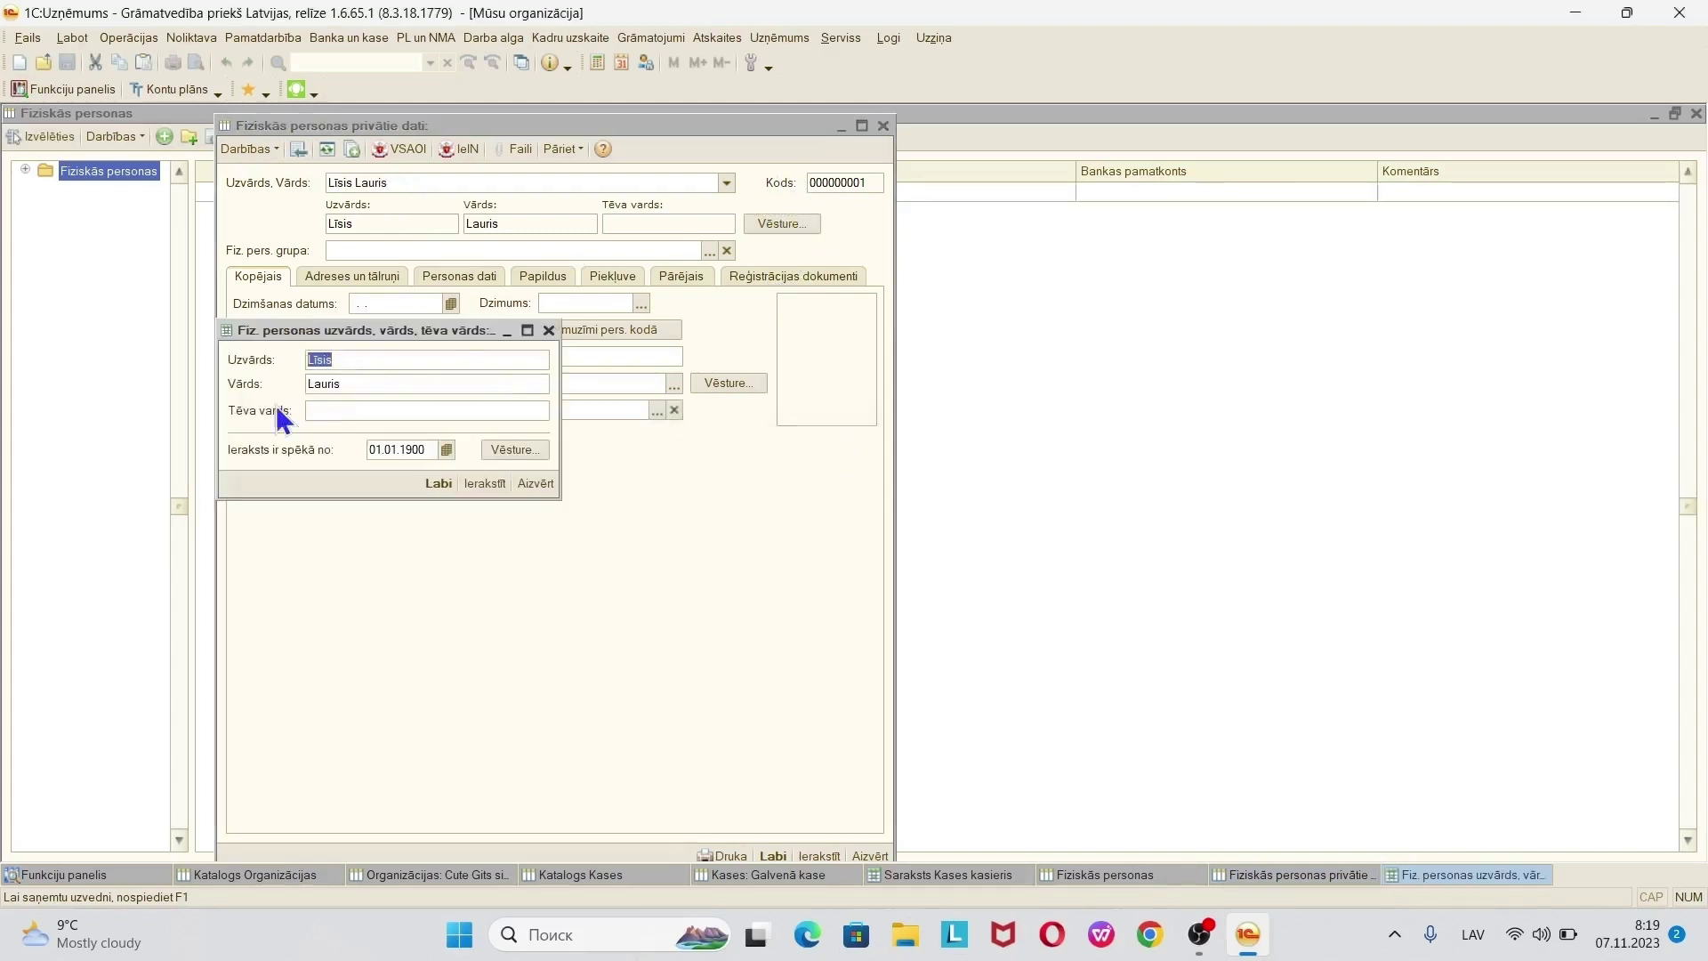
click(549, 331)
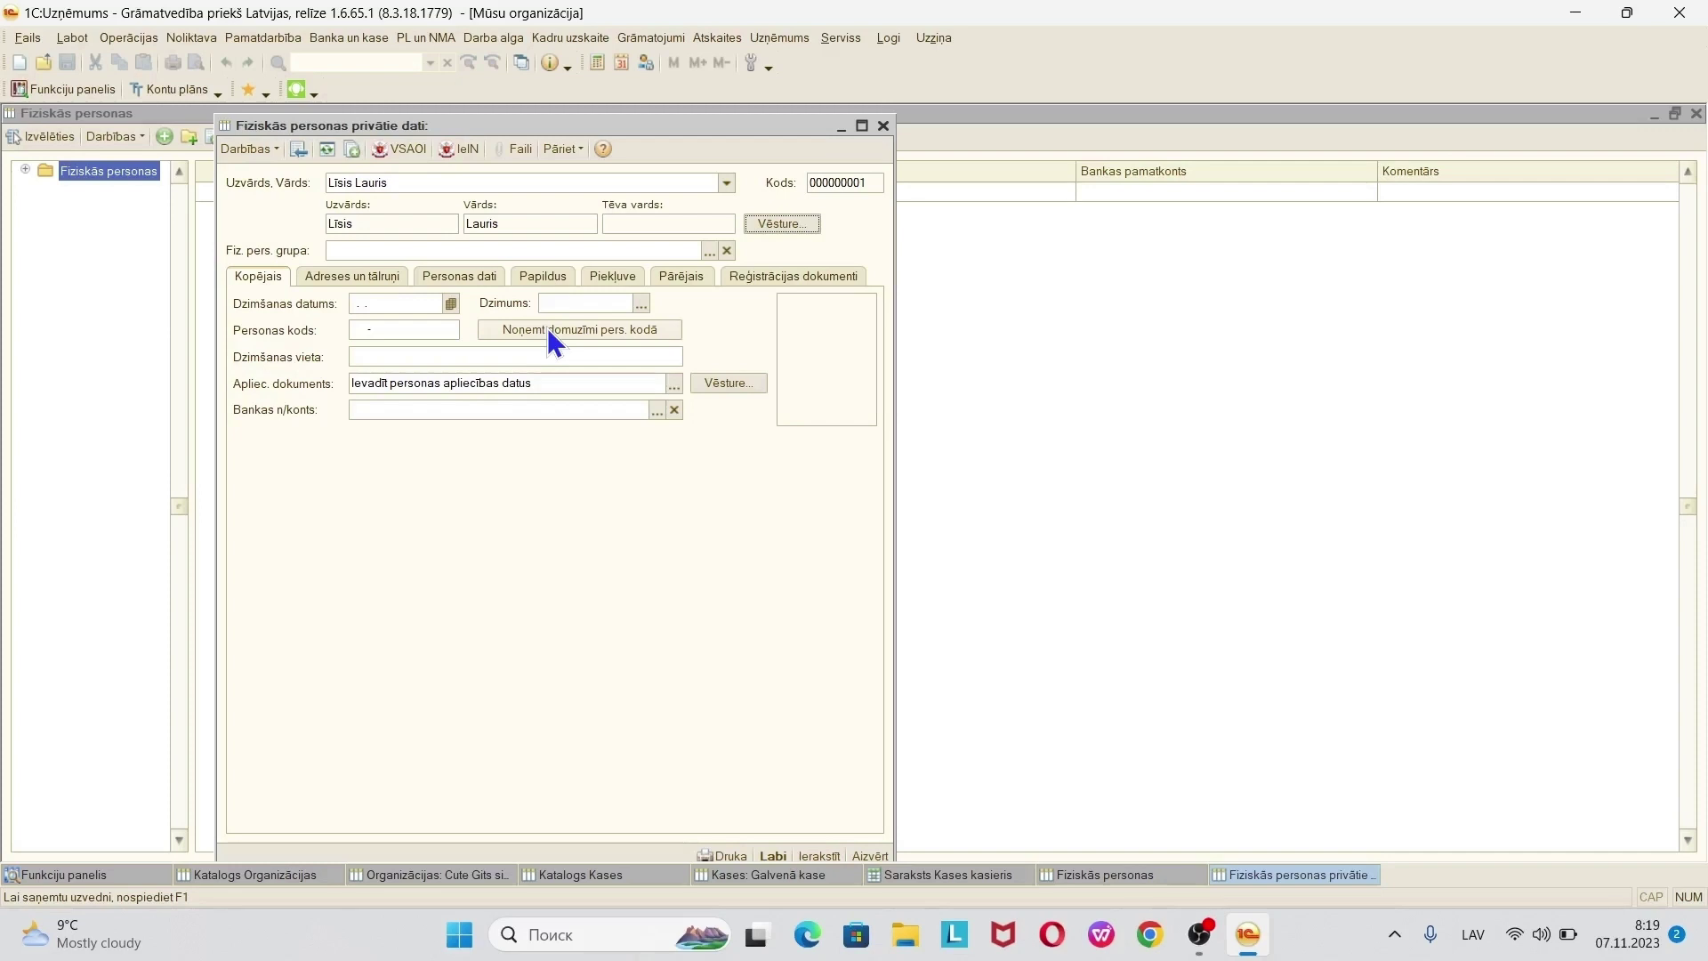
click(393, 302)
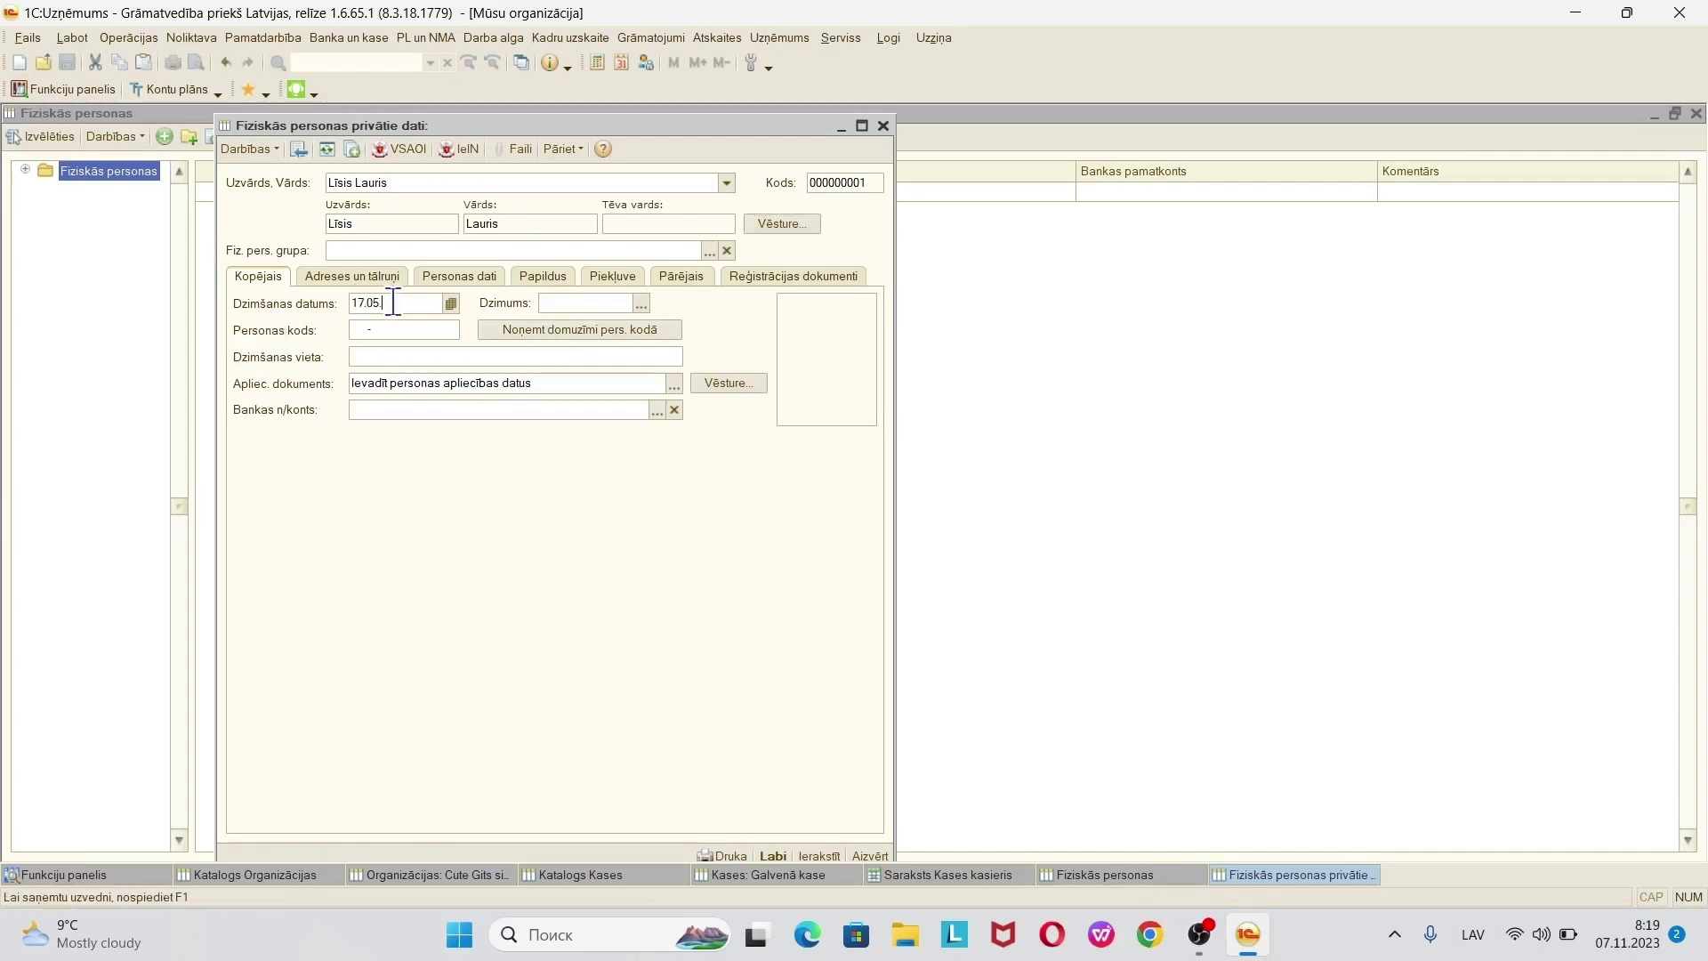
key(Return)
key(Return)
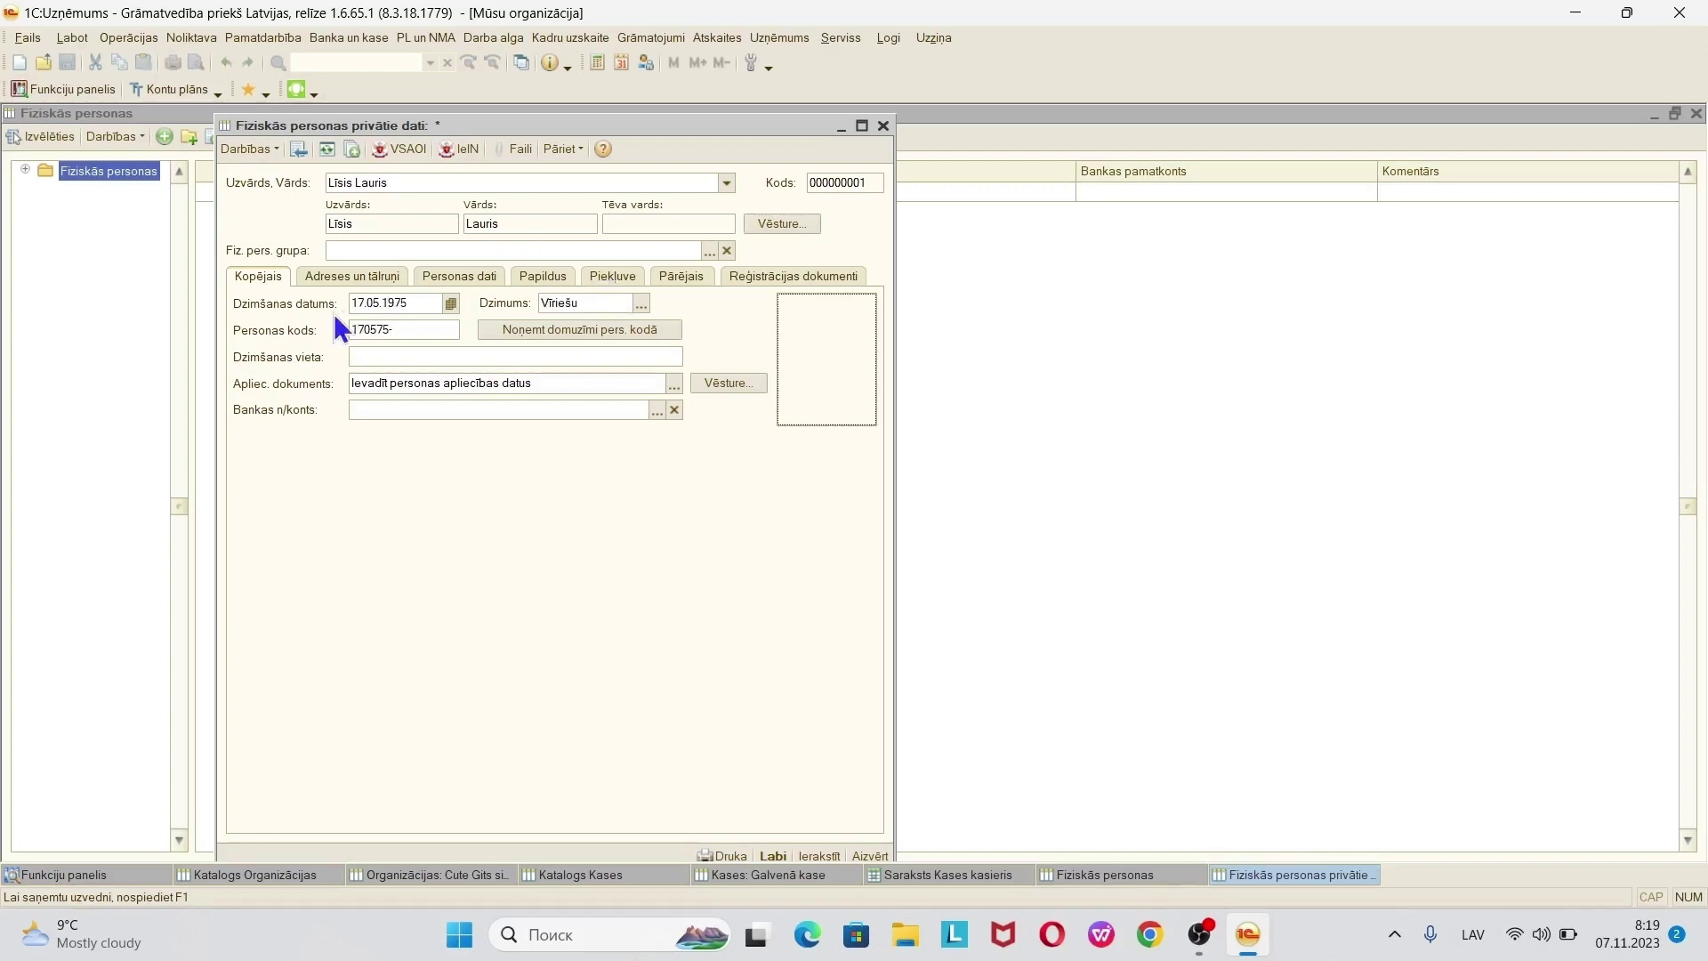
- Fill in the person's Personas kods and save the record with Labi
click(406, 330)
click(406, 330)
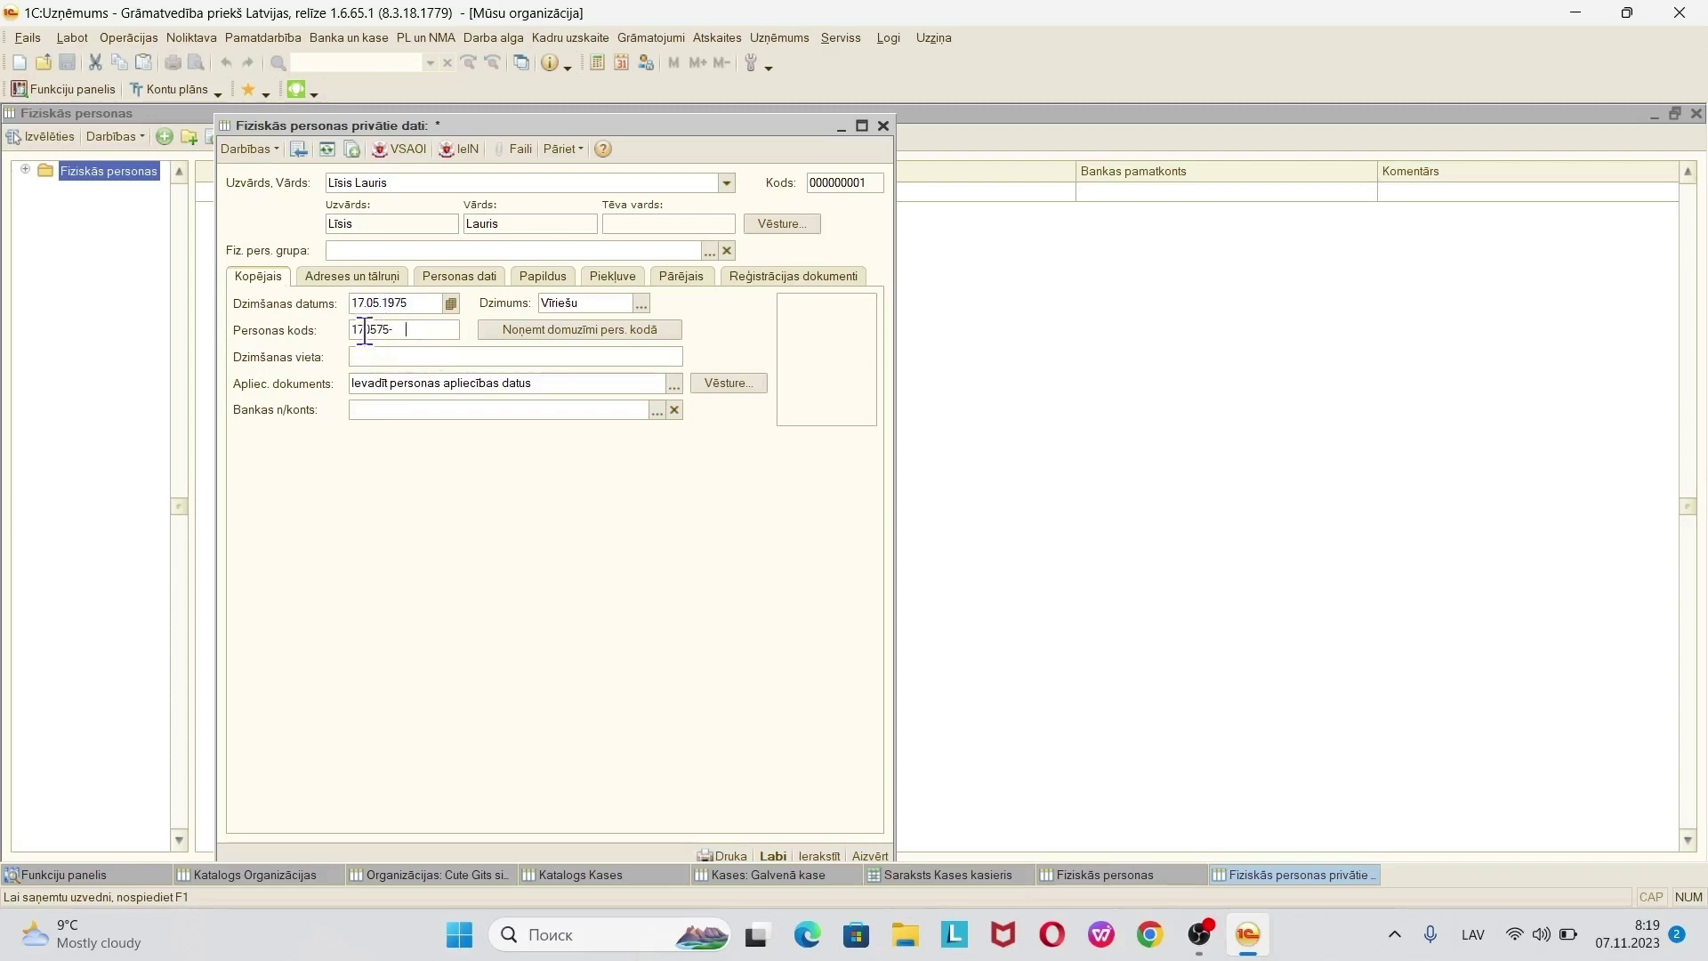
text(11111)
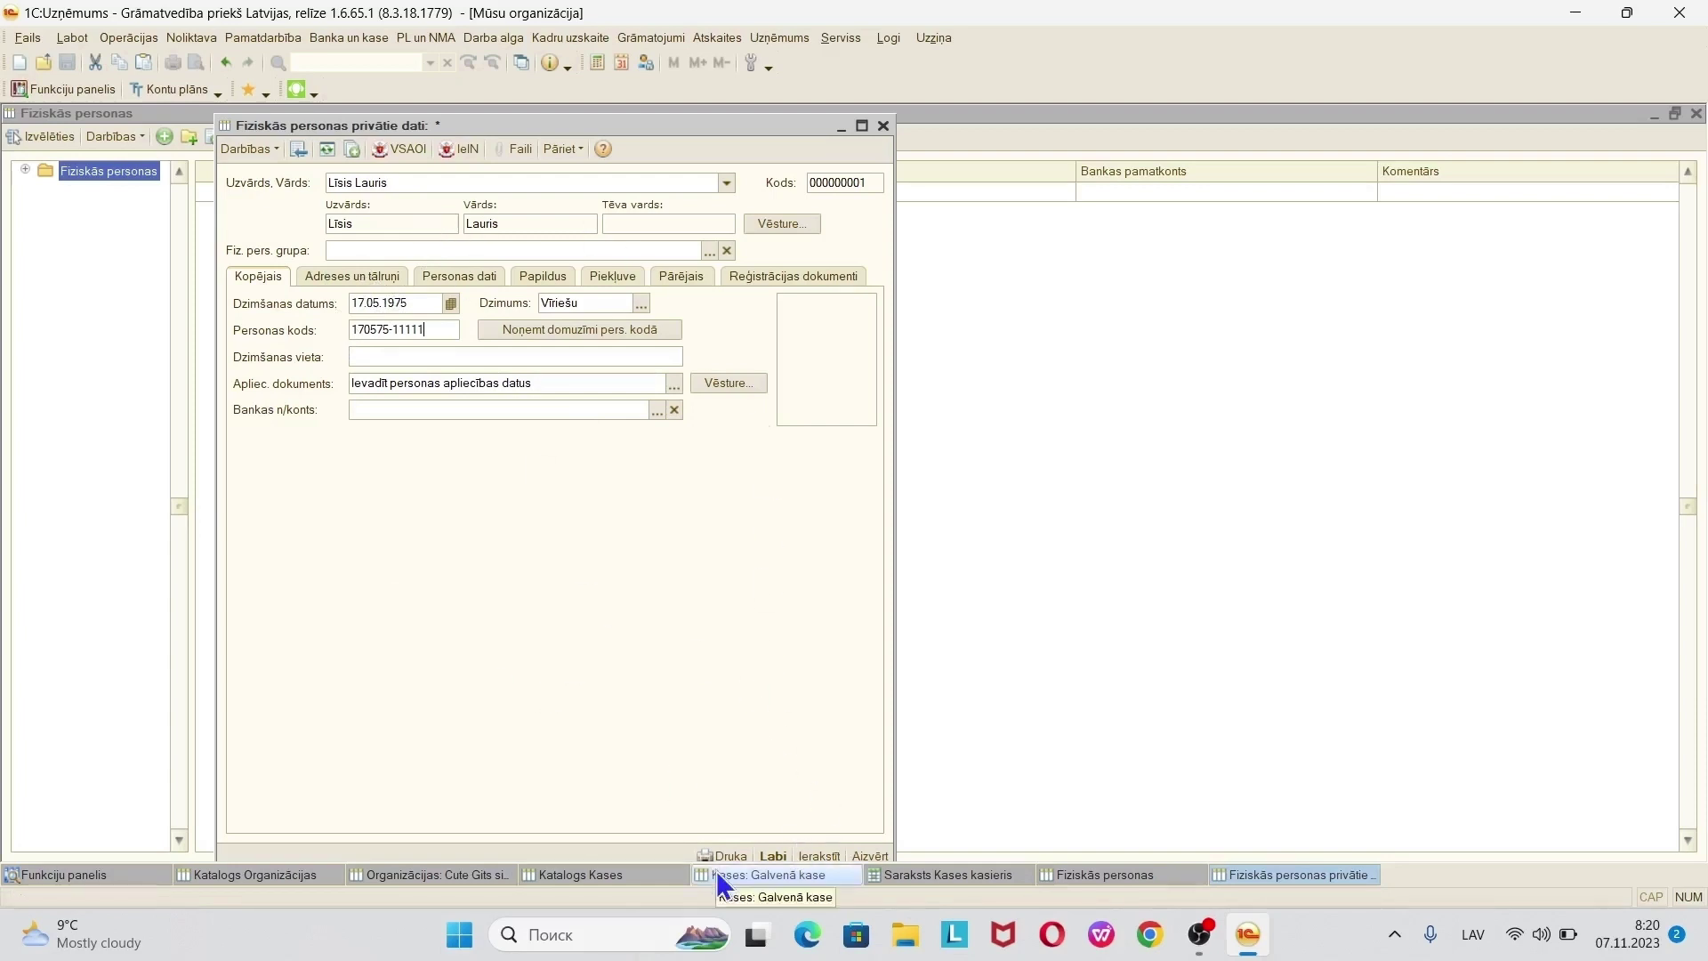
click(767, 854)
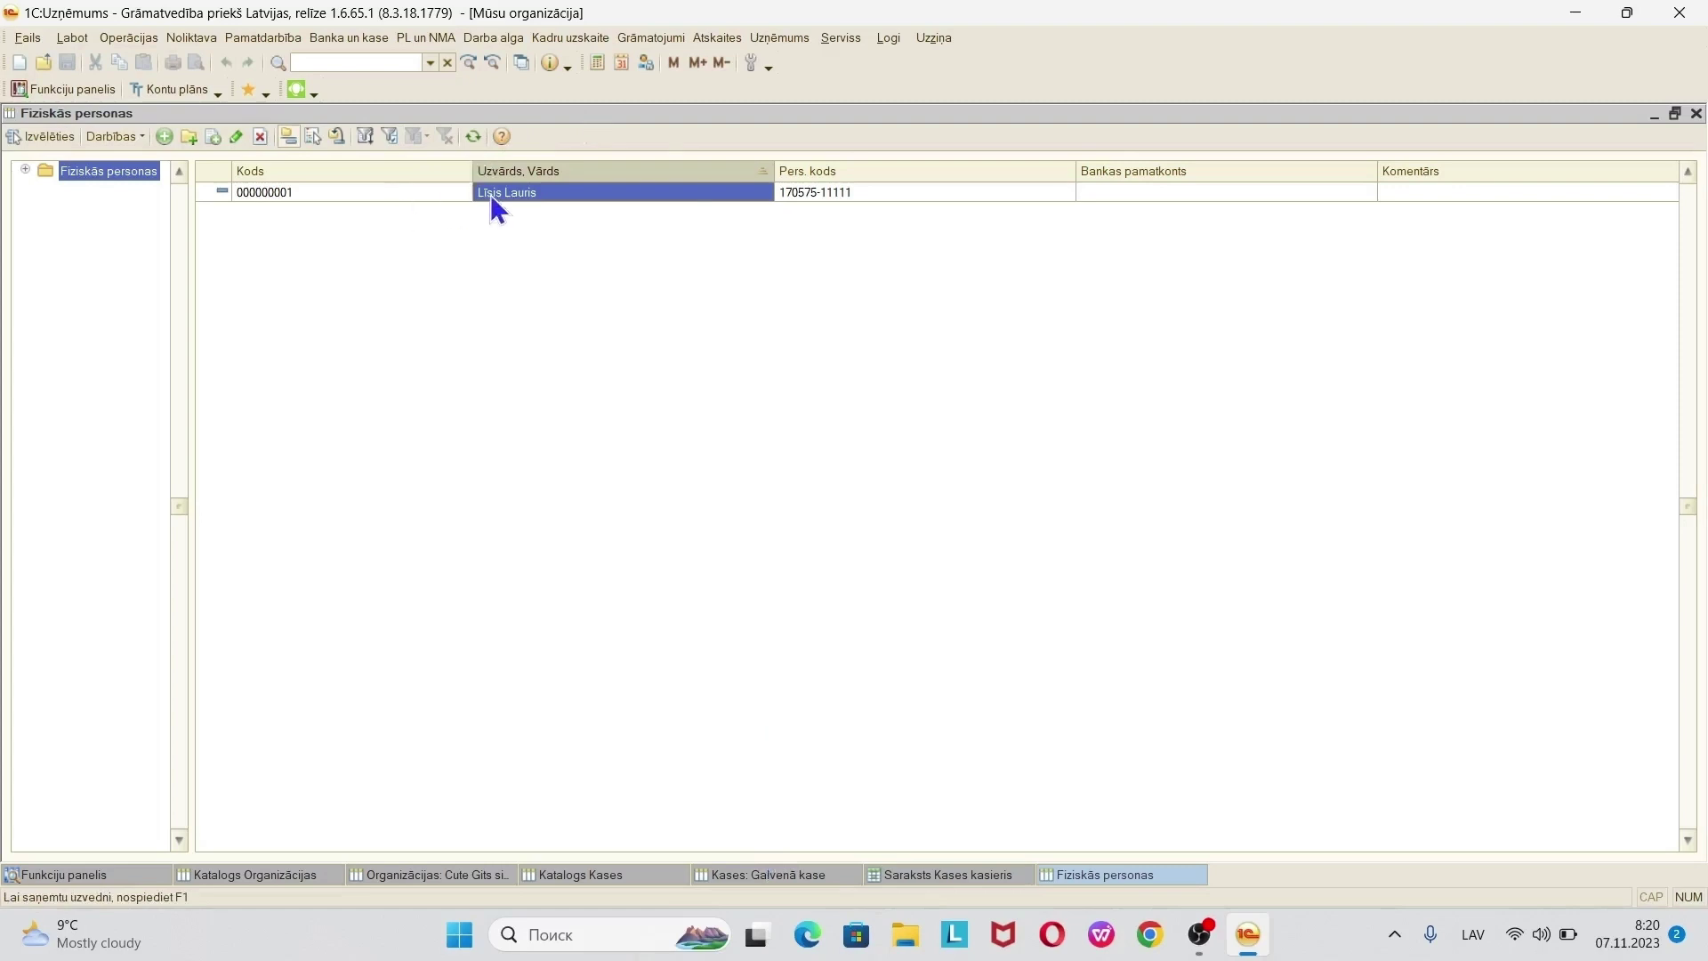
- Assign the new person as Galvenā kase cashier, close the cashier list, and save the cash desk
double_click(597, 191)
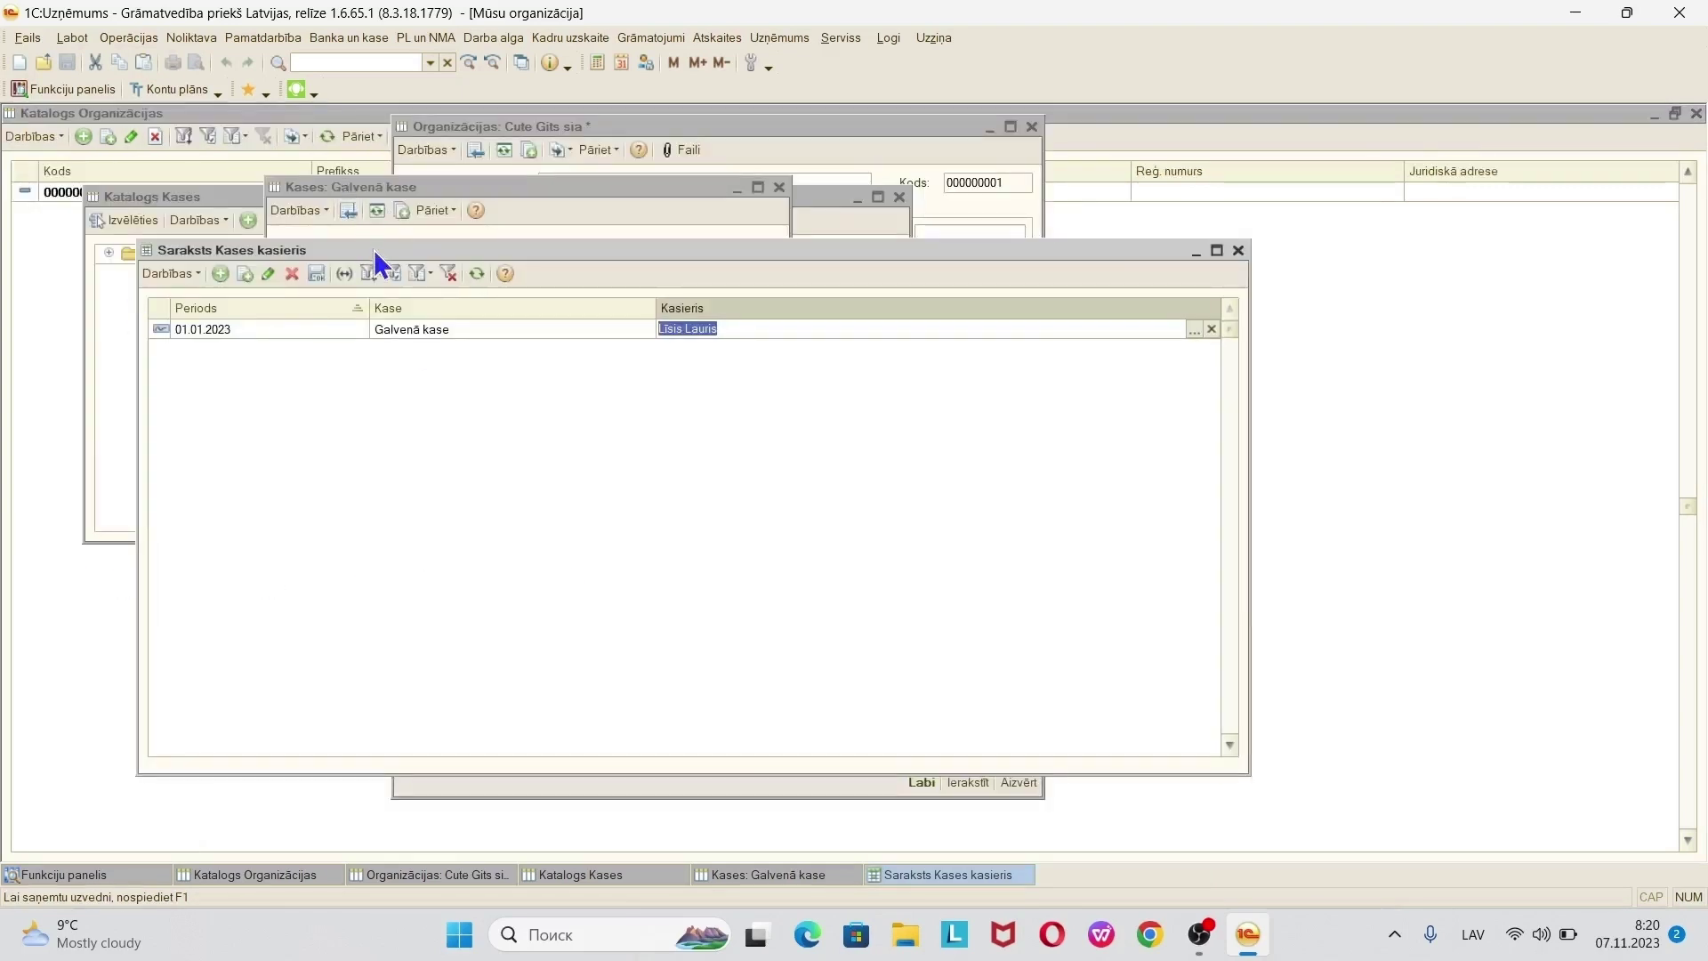
click(1238, 251)
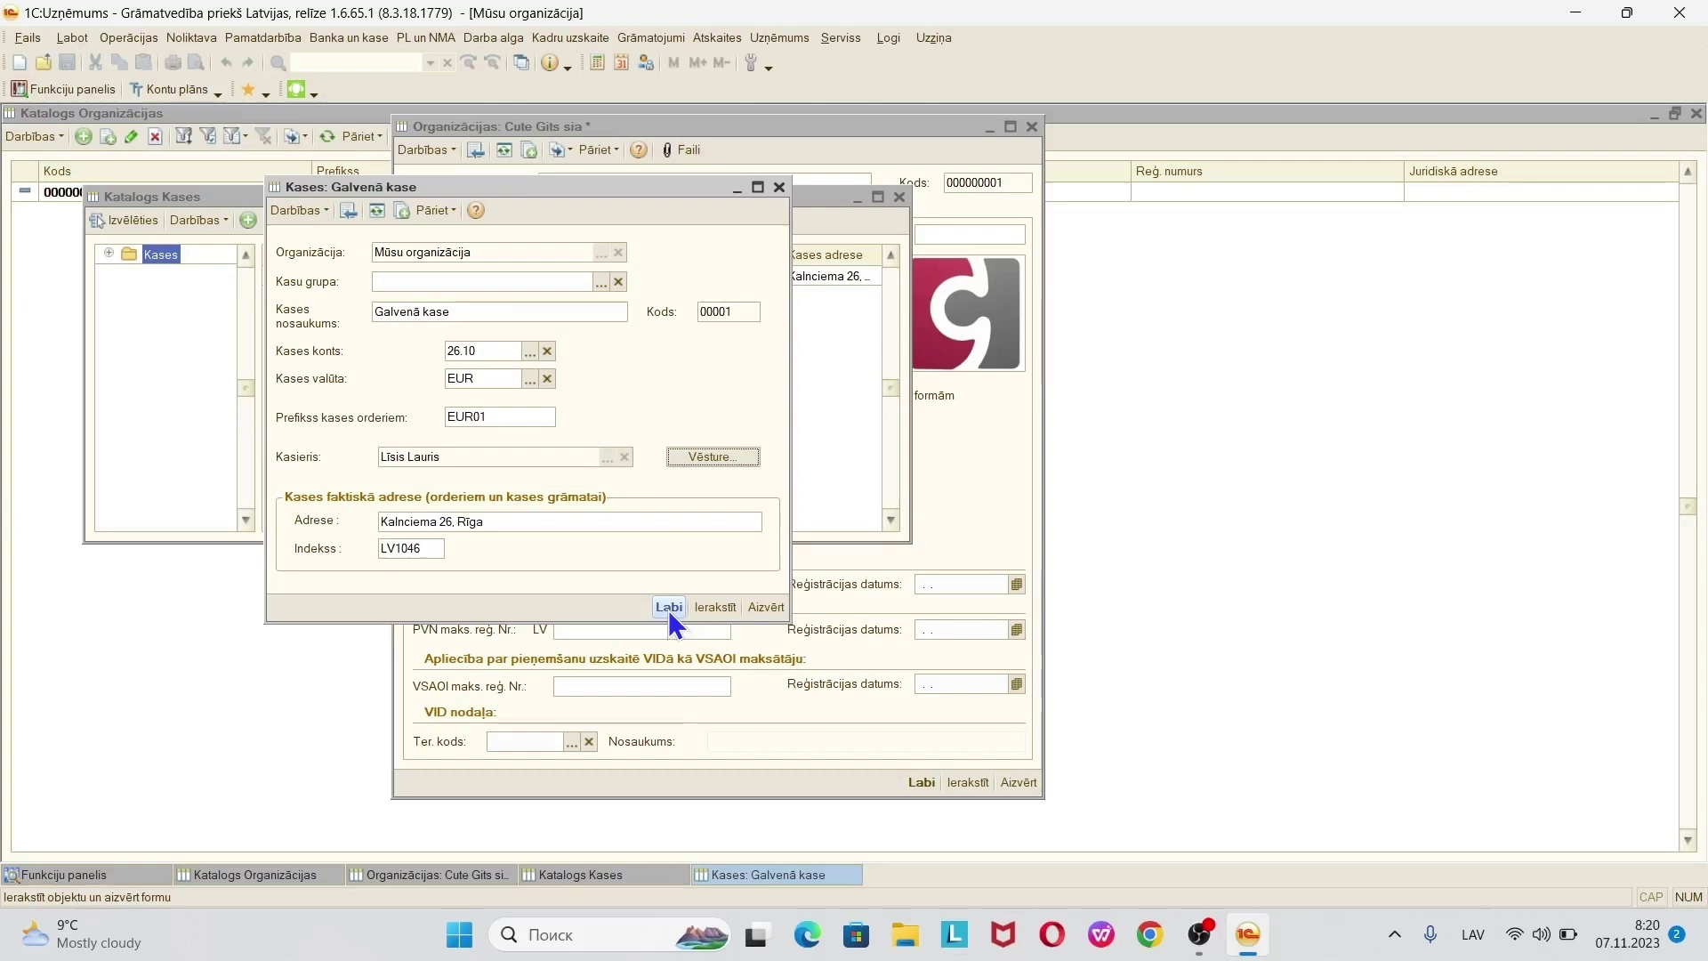
click(669, 608)
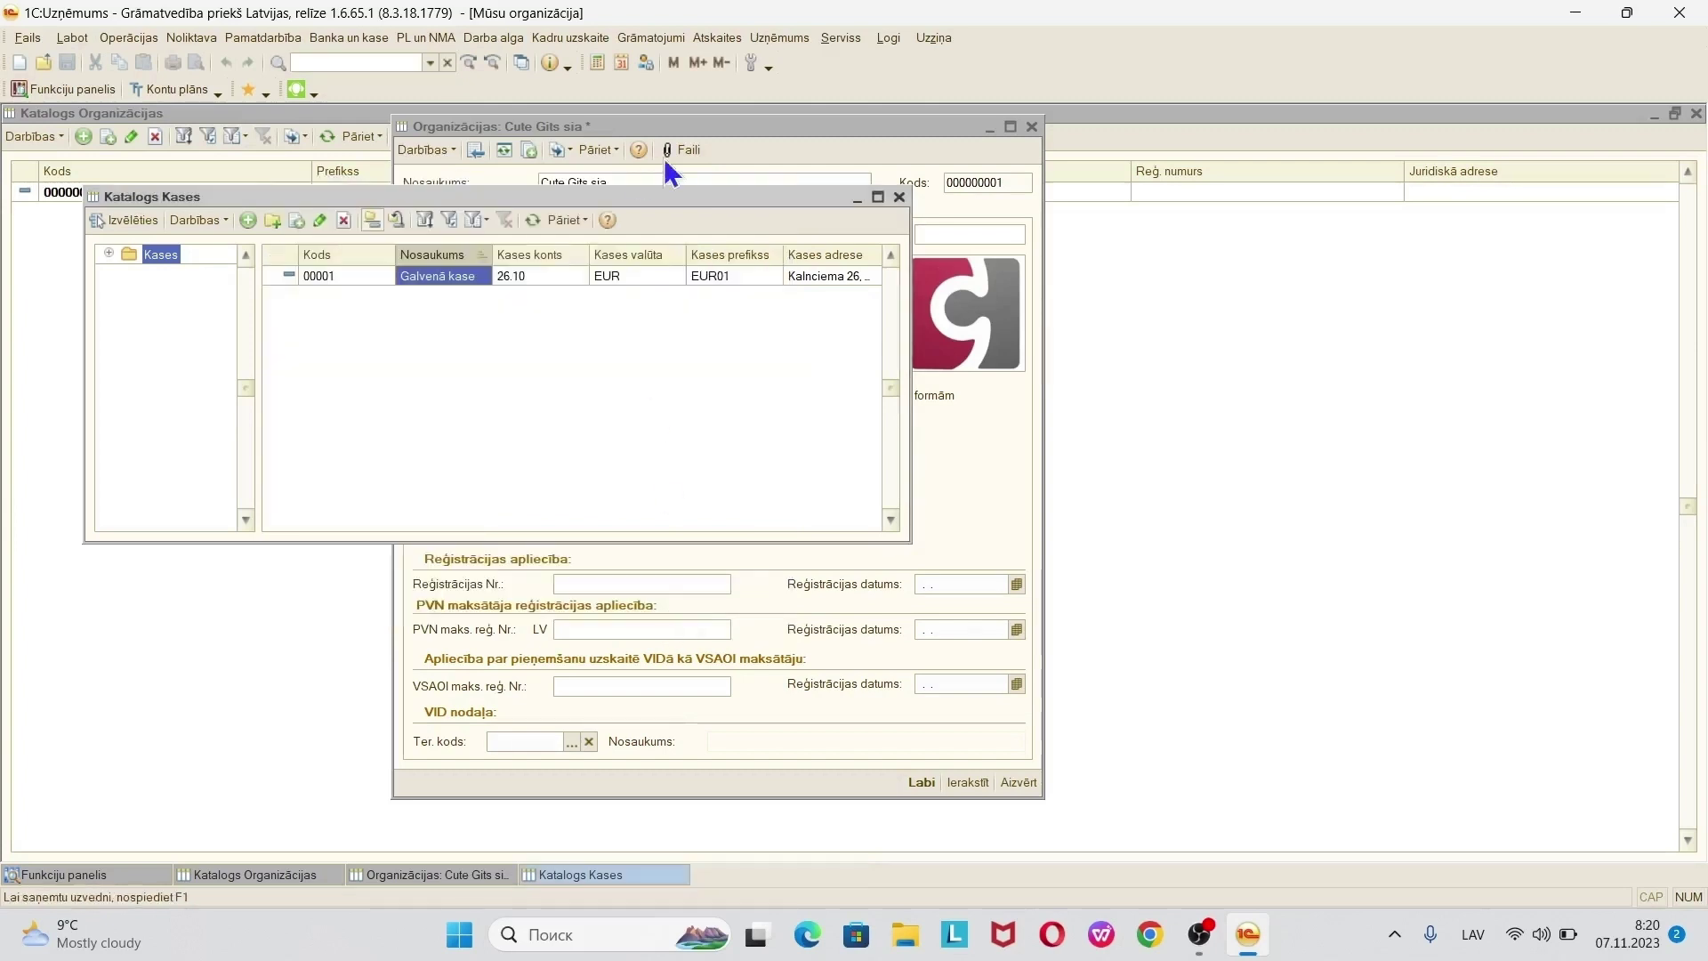
- Save Cute Gits sia with Galvenā kase as its main cash desk, then open the Galvenā noliktava list
click(899, 197)
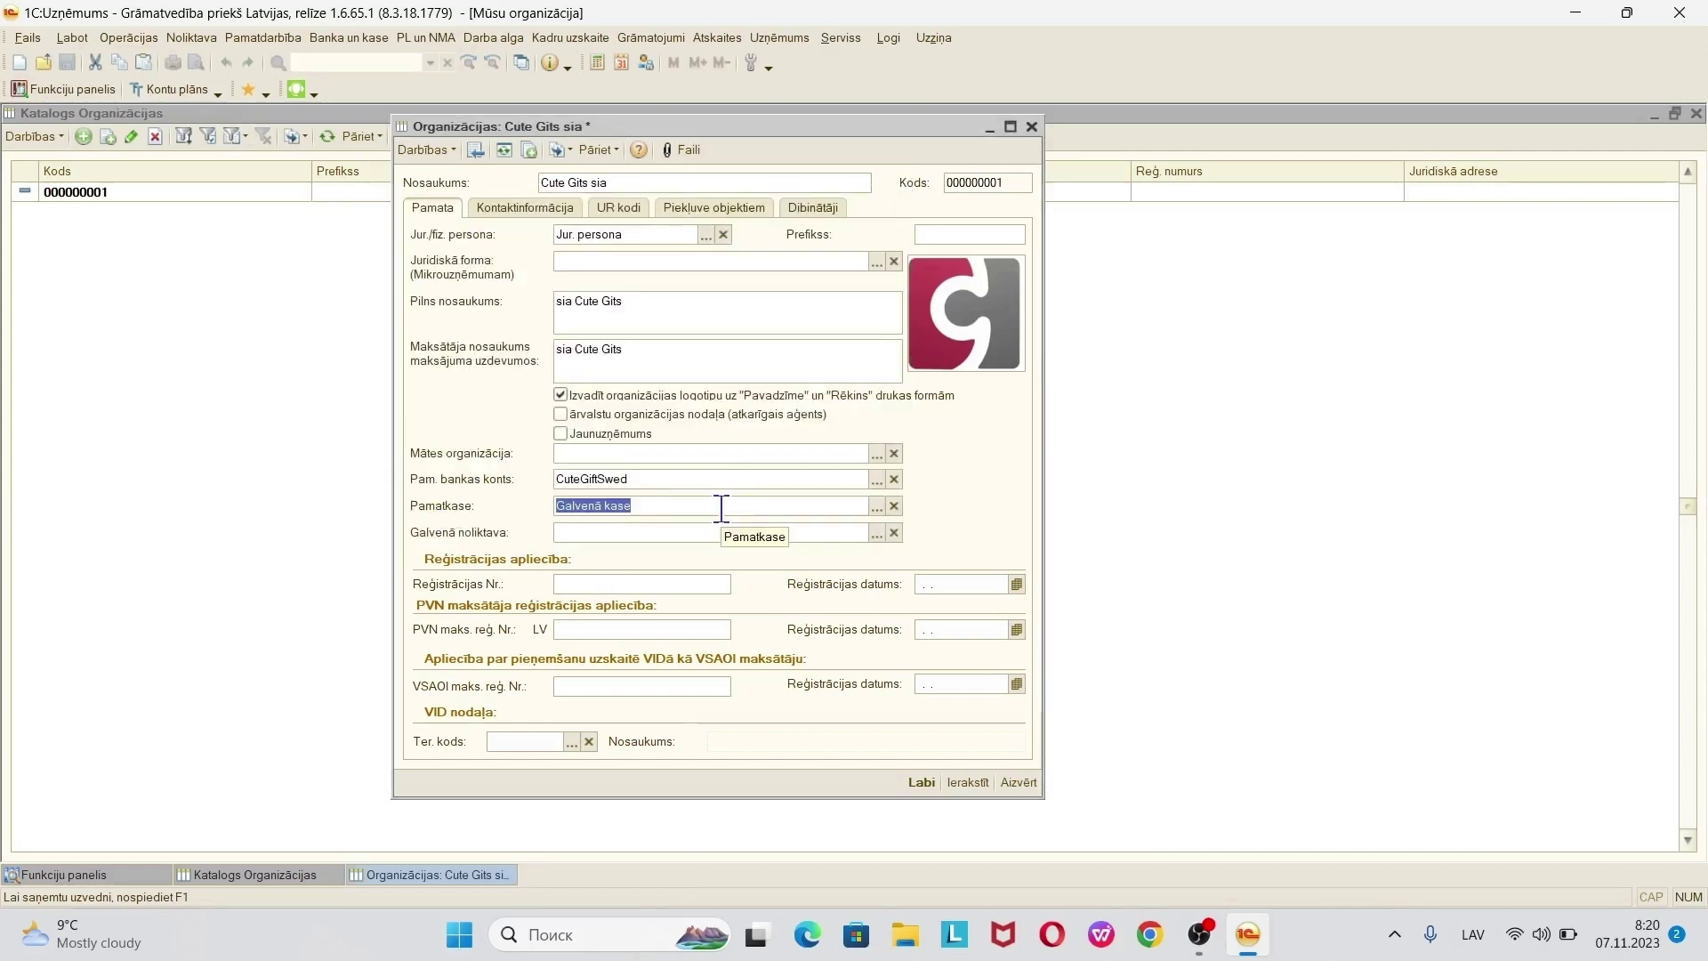
click(972, 786)
click(879, 534)
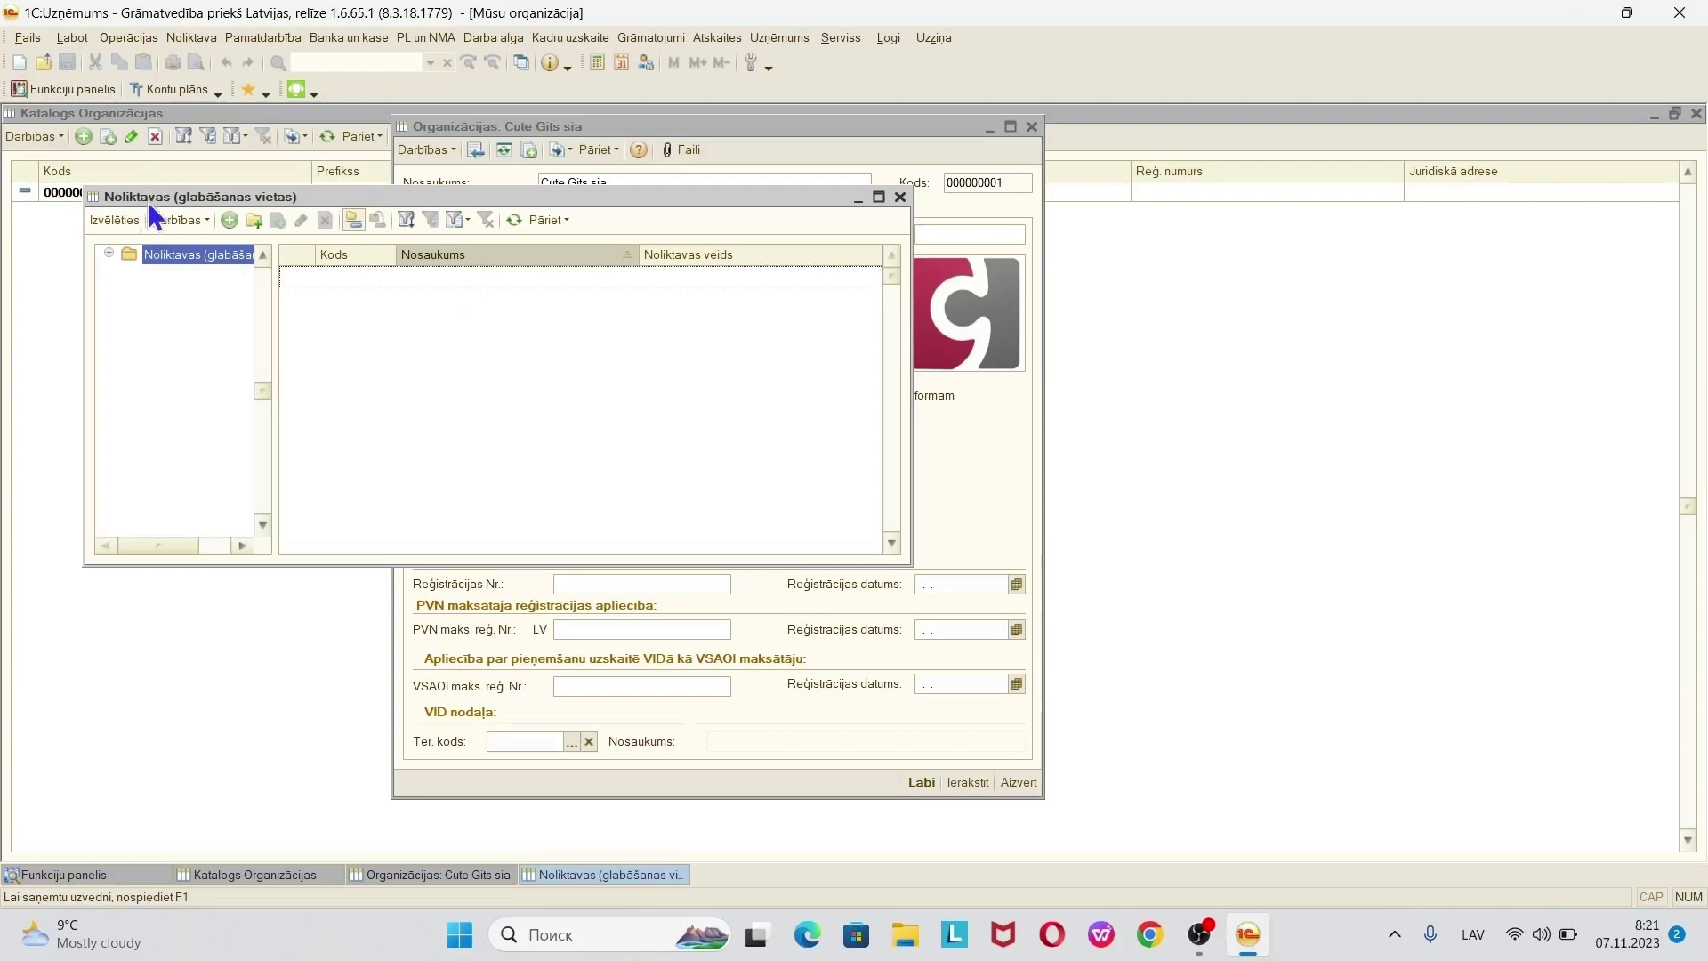
- Create a Vairuma-type warehouse named Noliktava with address Kanciema and save it
click(229, 222)
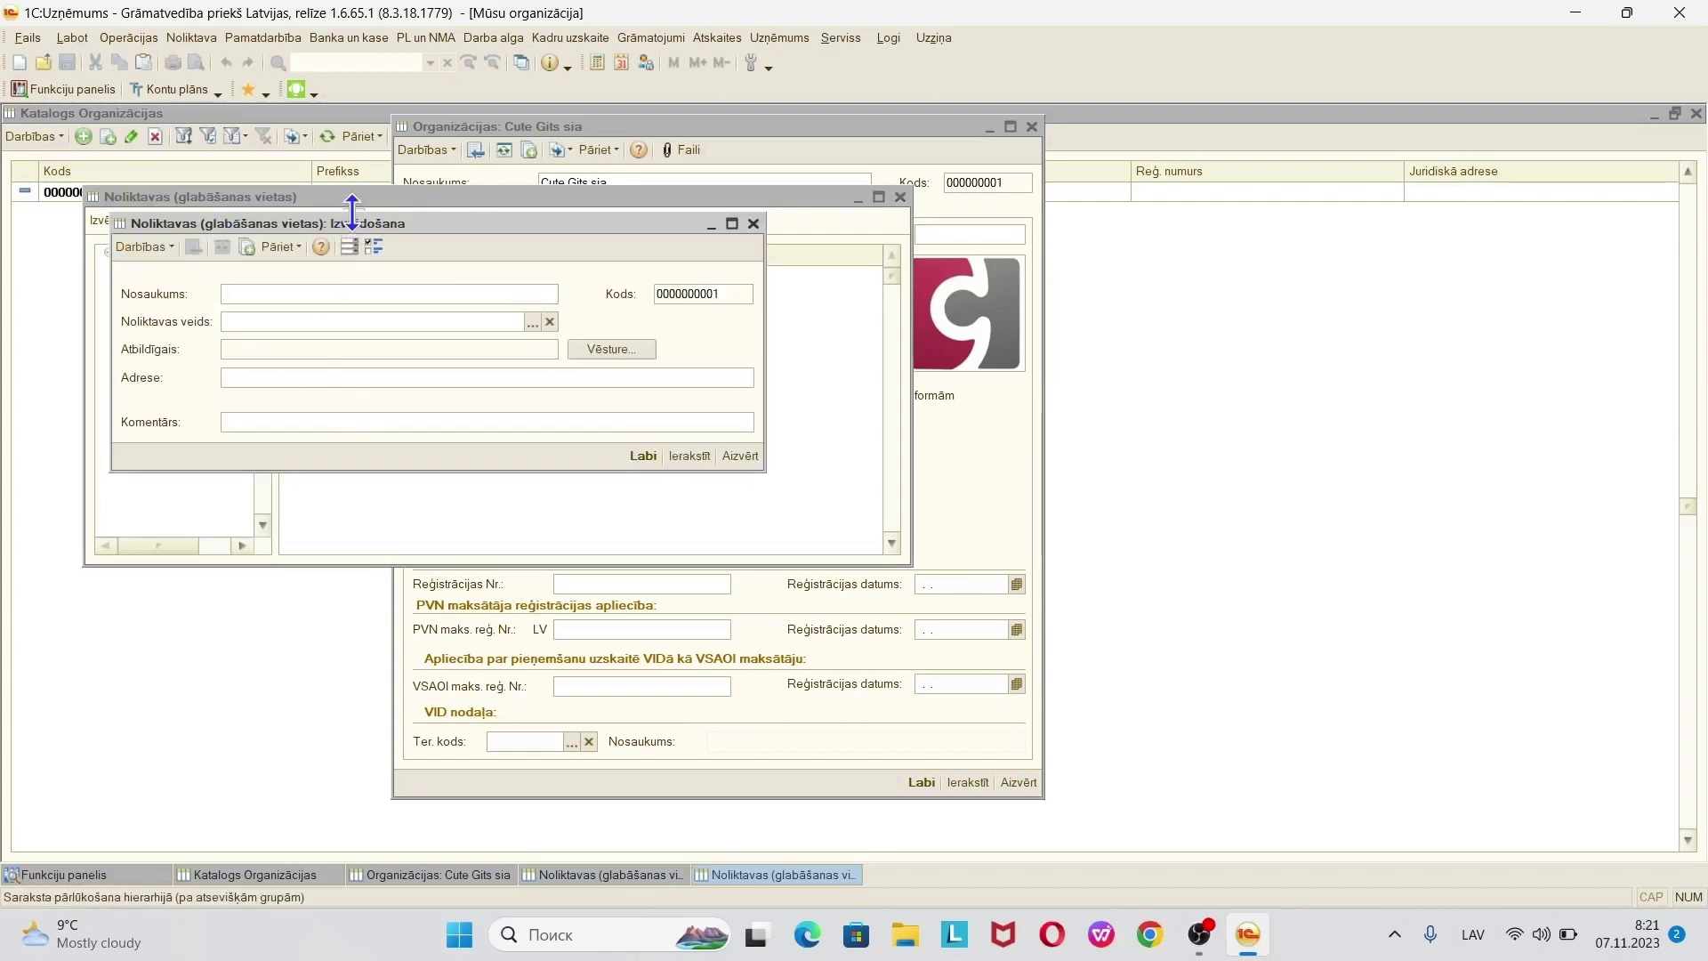
drag(356, 228, 523, 286)
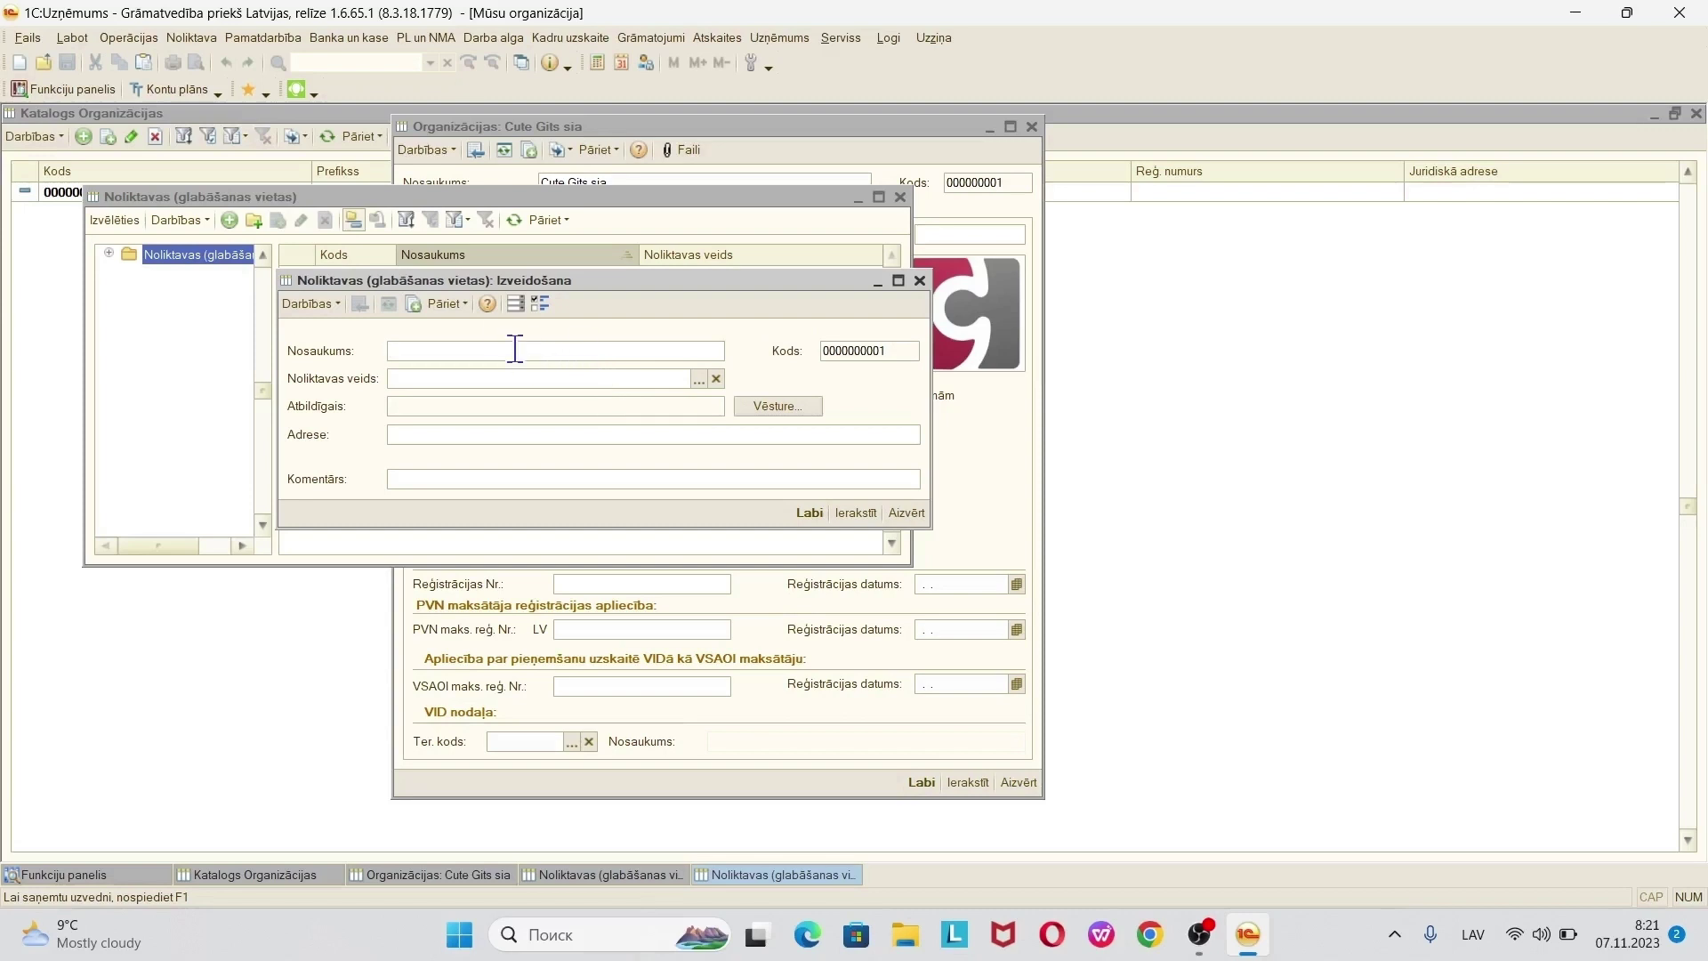
text(Noliktava)
click(699, 381)
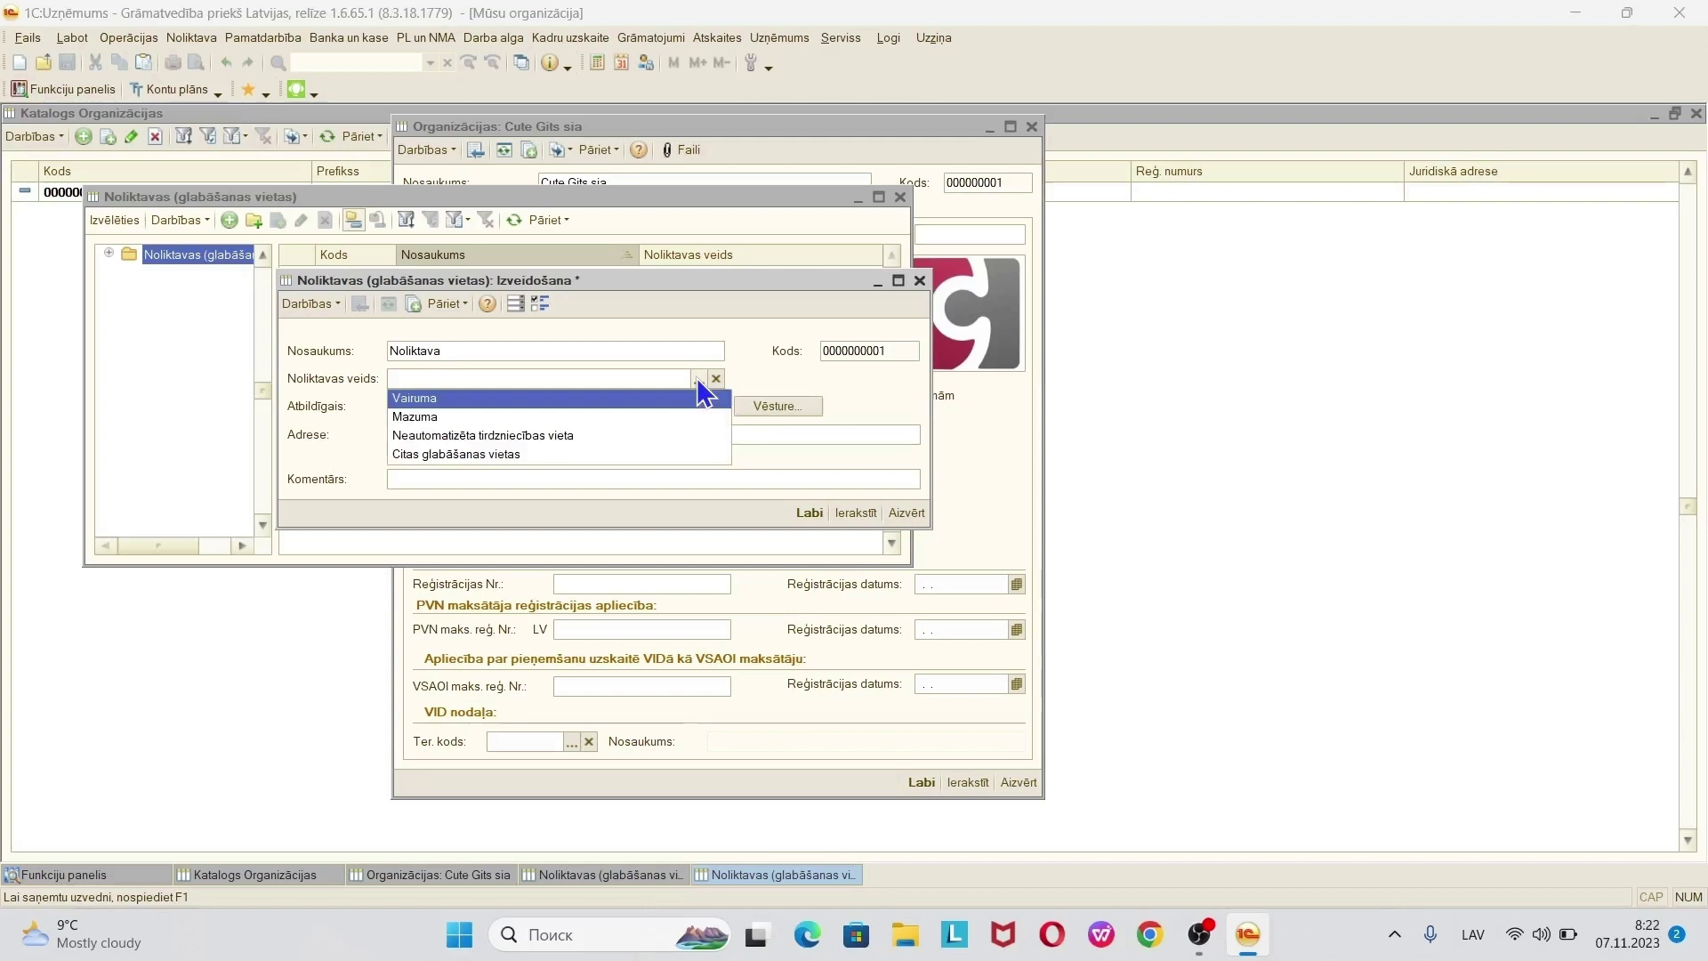
click(461, 402)
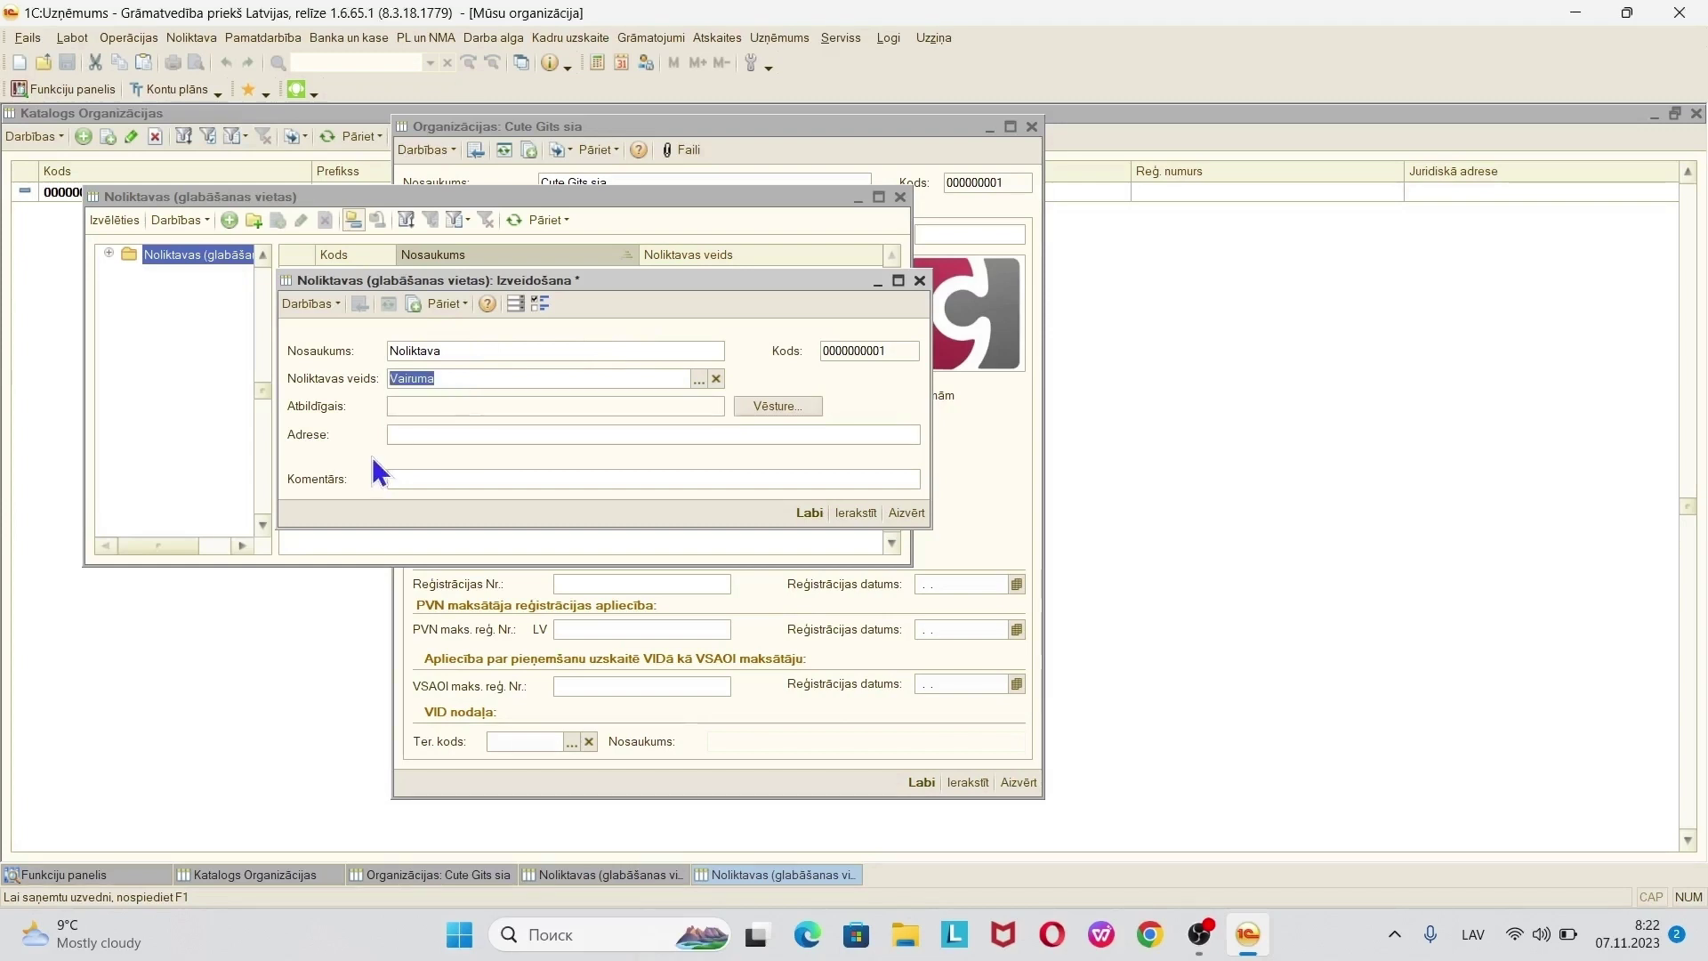
click(396, 435)
text(Kanciema)
click(856, 514)
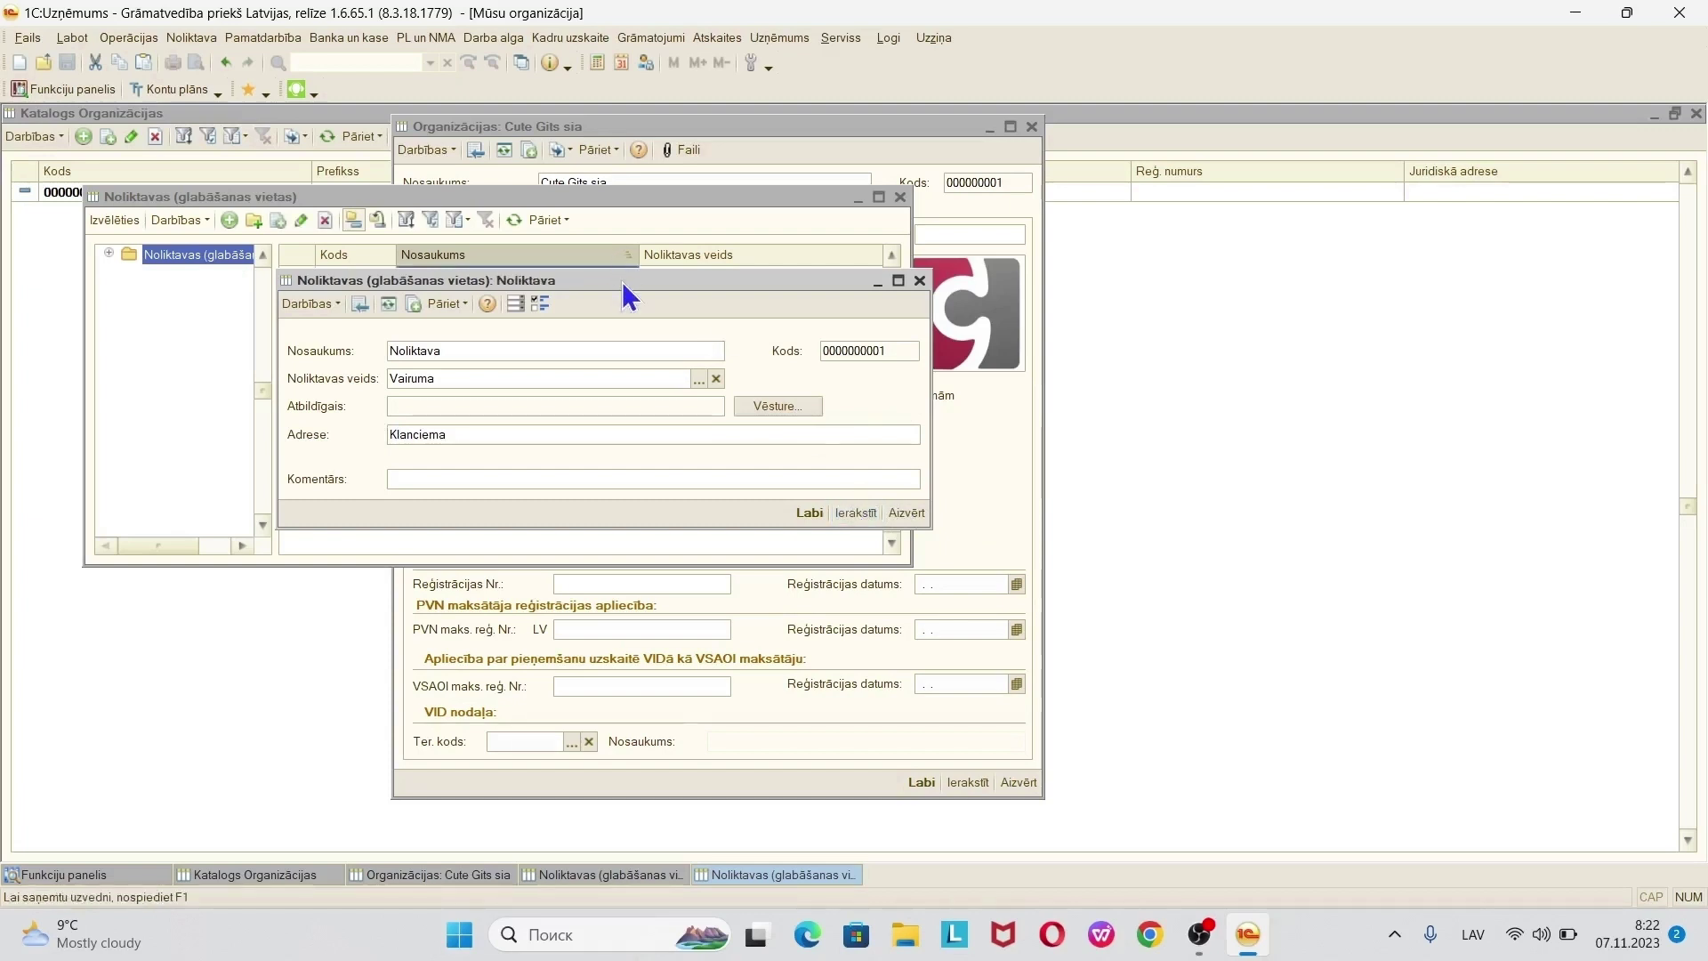
drag(623, 280, 685, 436)
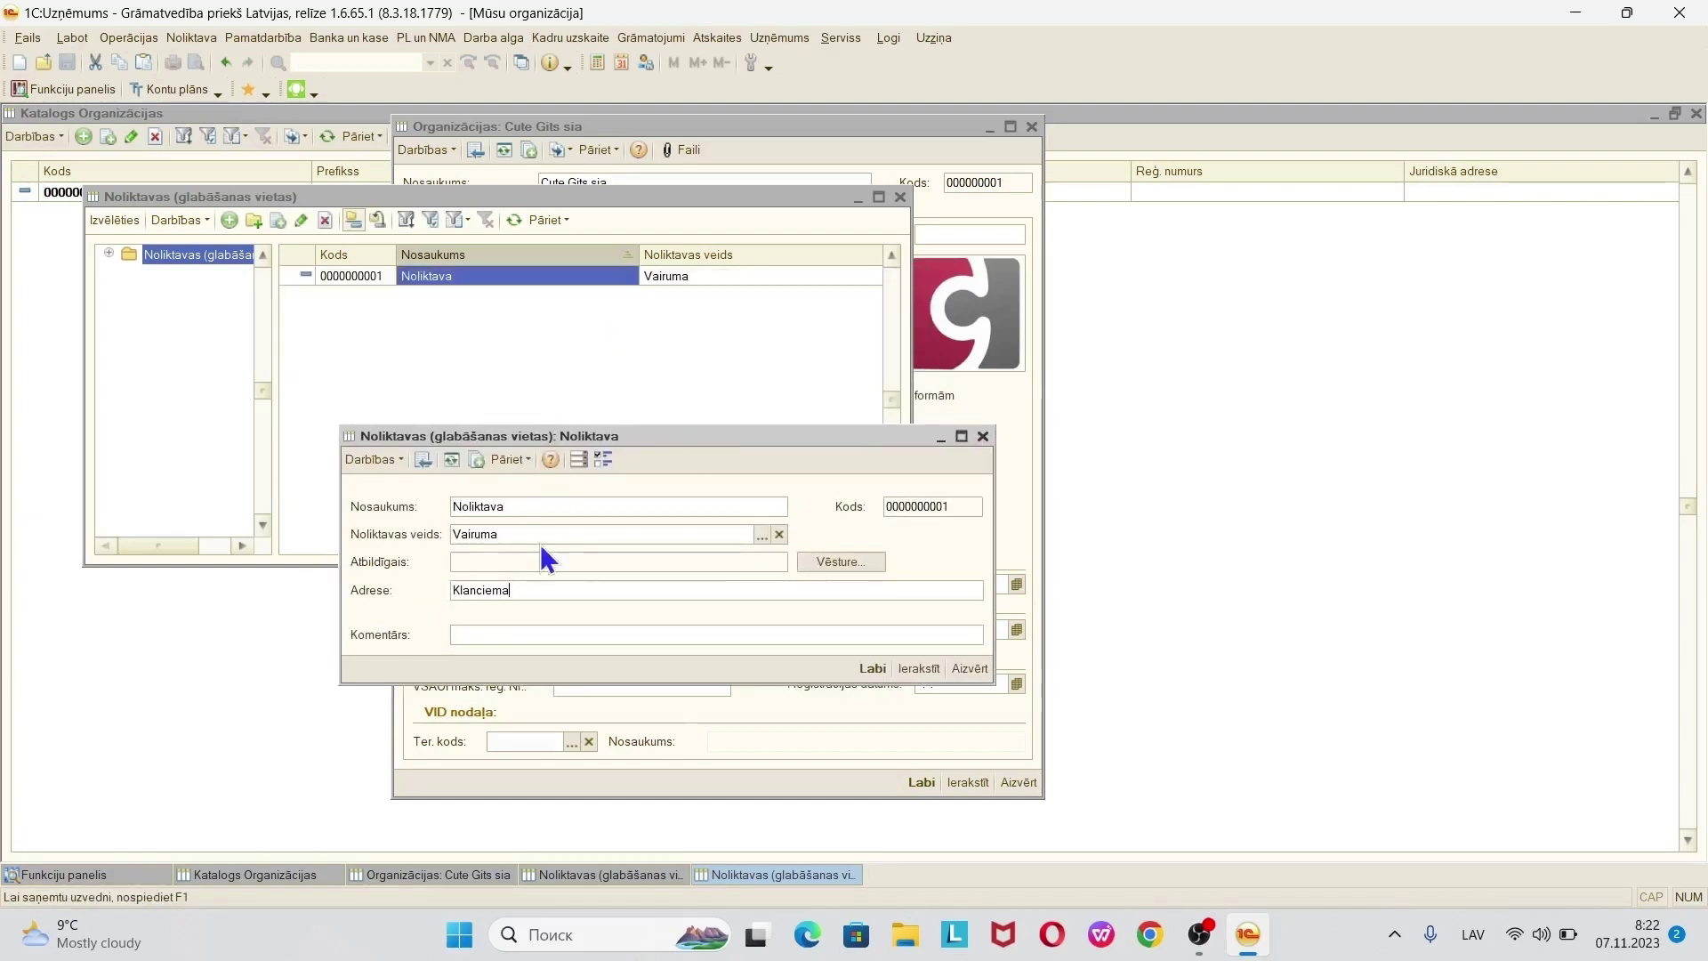
- Add a responsible-person history entry for Noliktava starting 01.01.2023
click(858, 558)
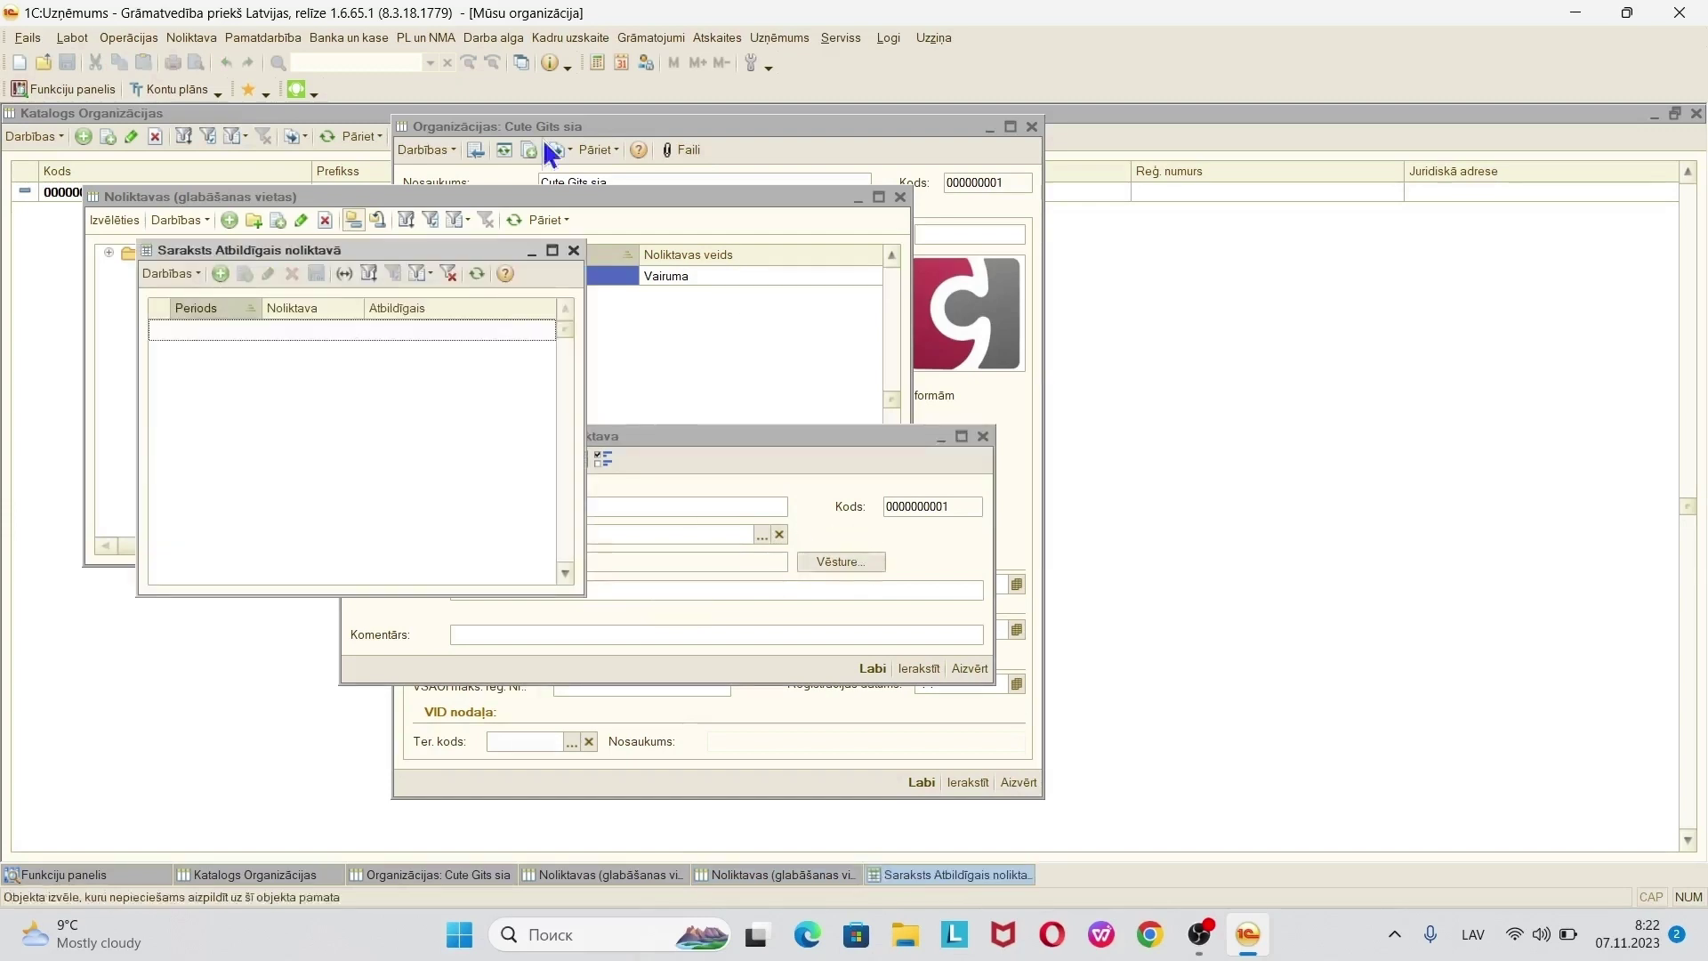
click(222, 273)
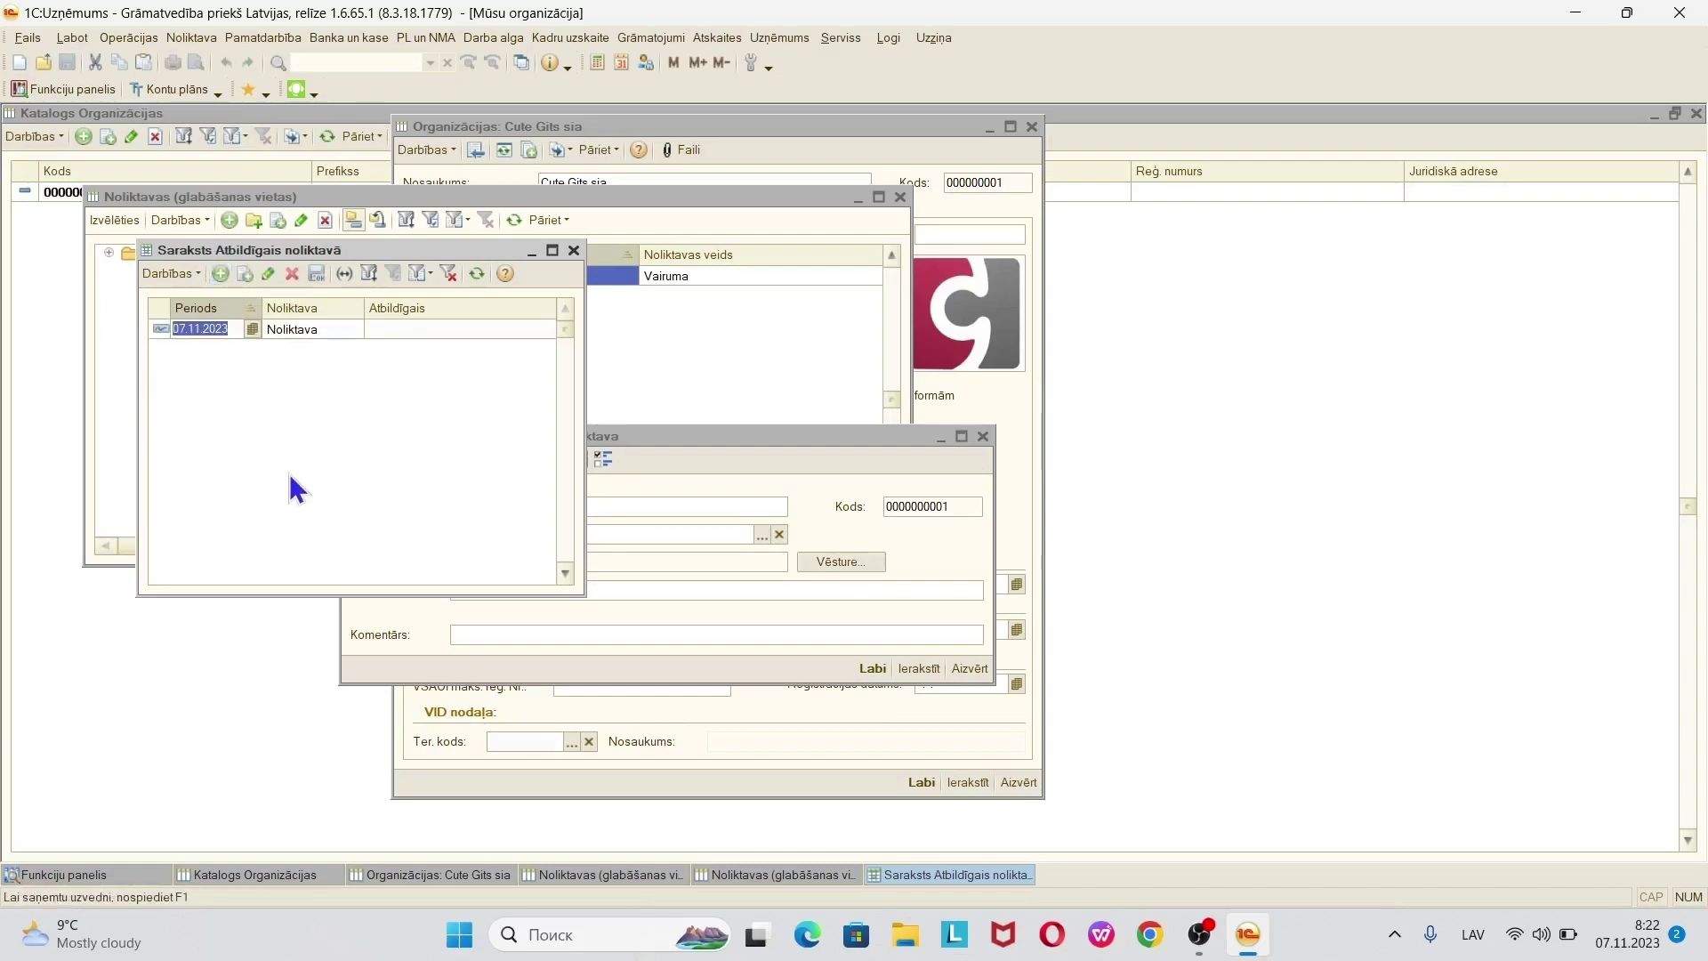
drag(584, 402, 909, 409)
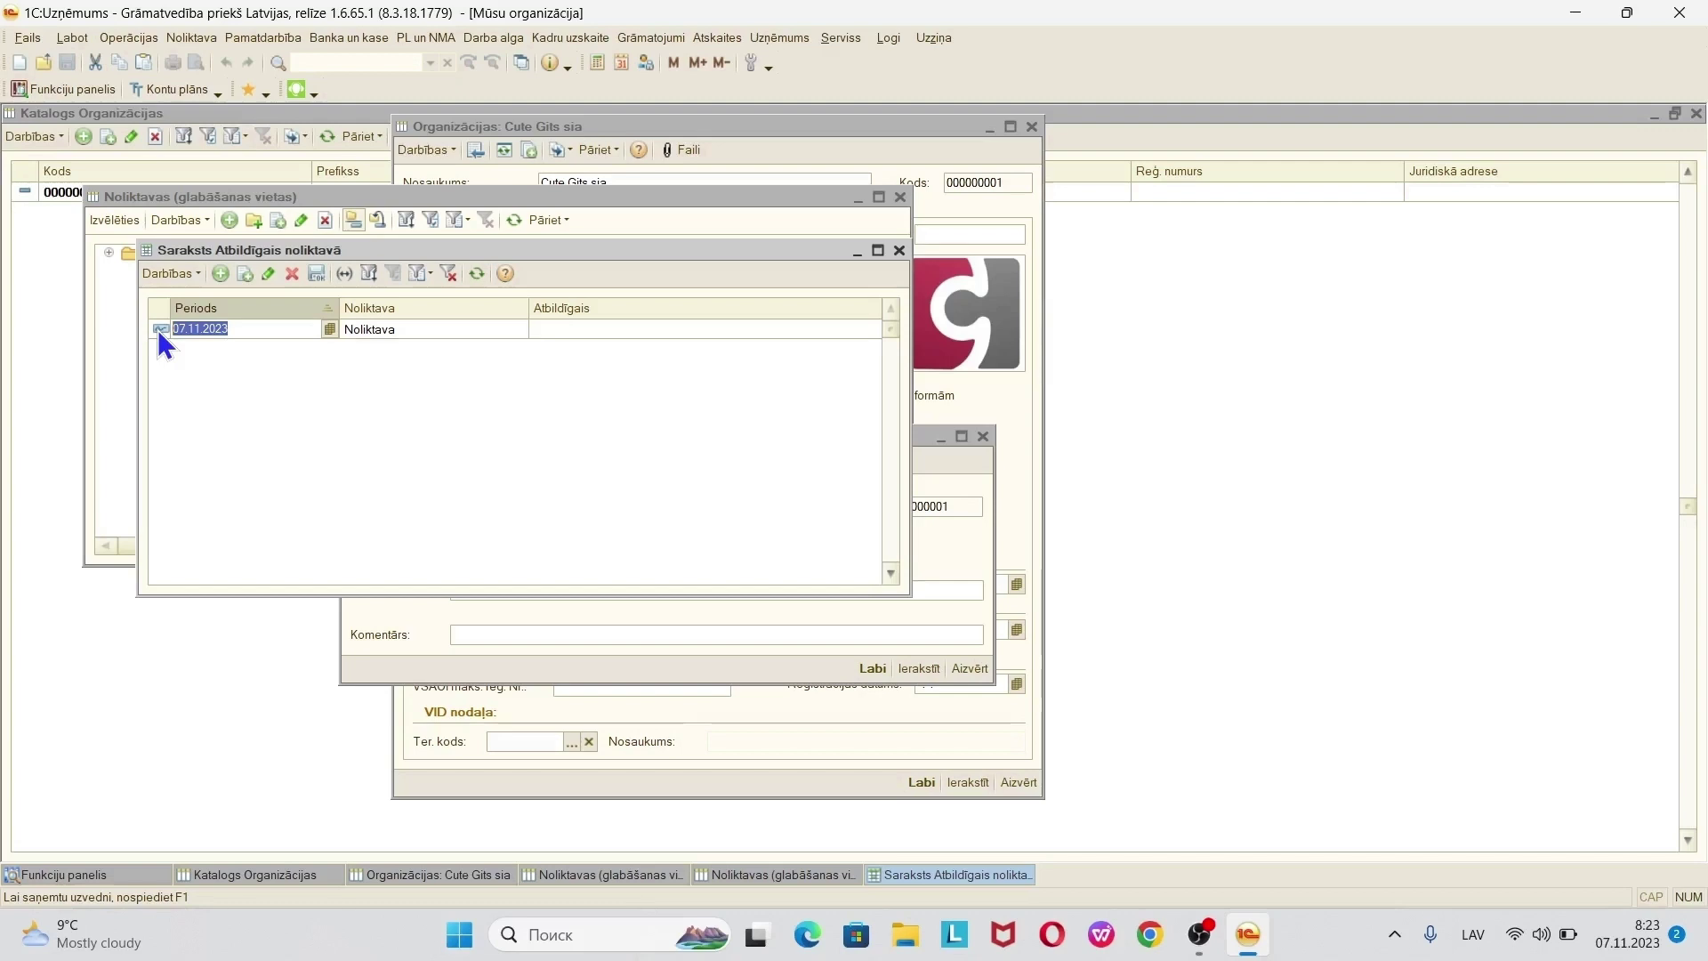
click(575, 336)
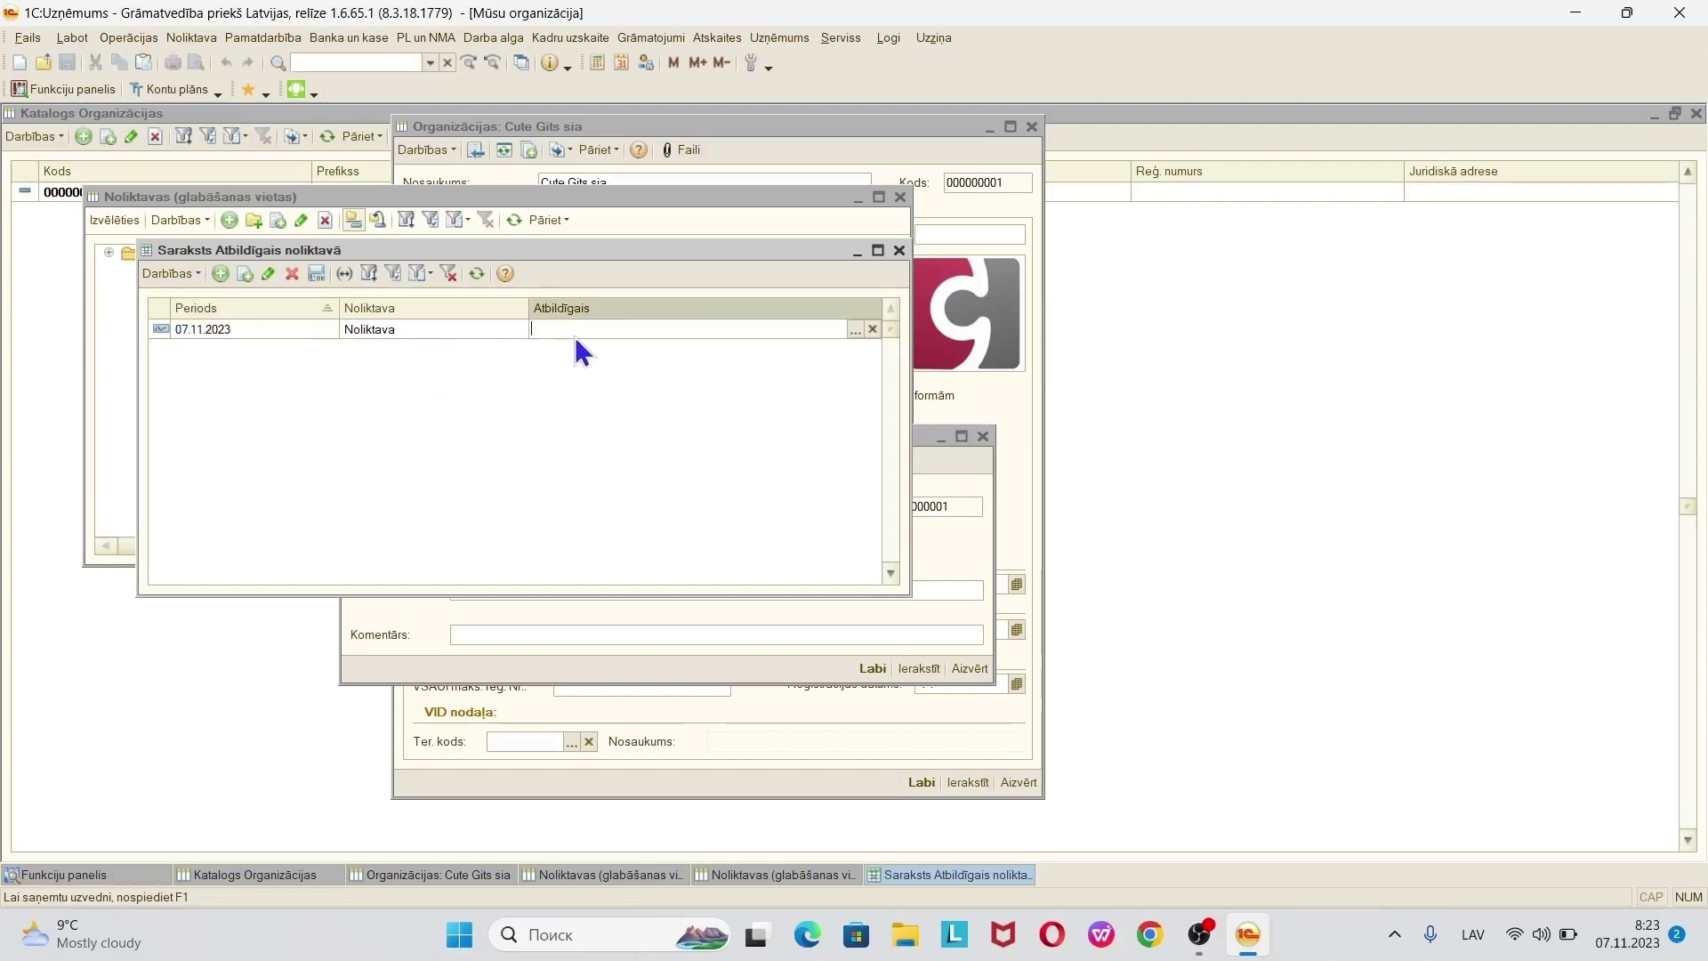
click(262, 329)
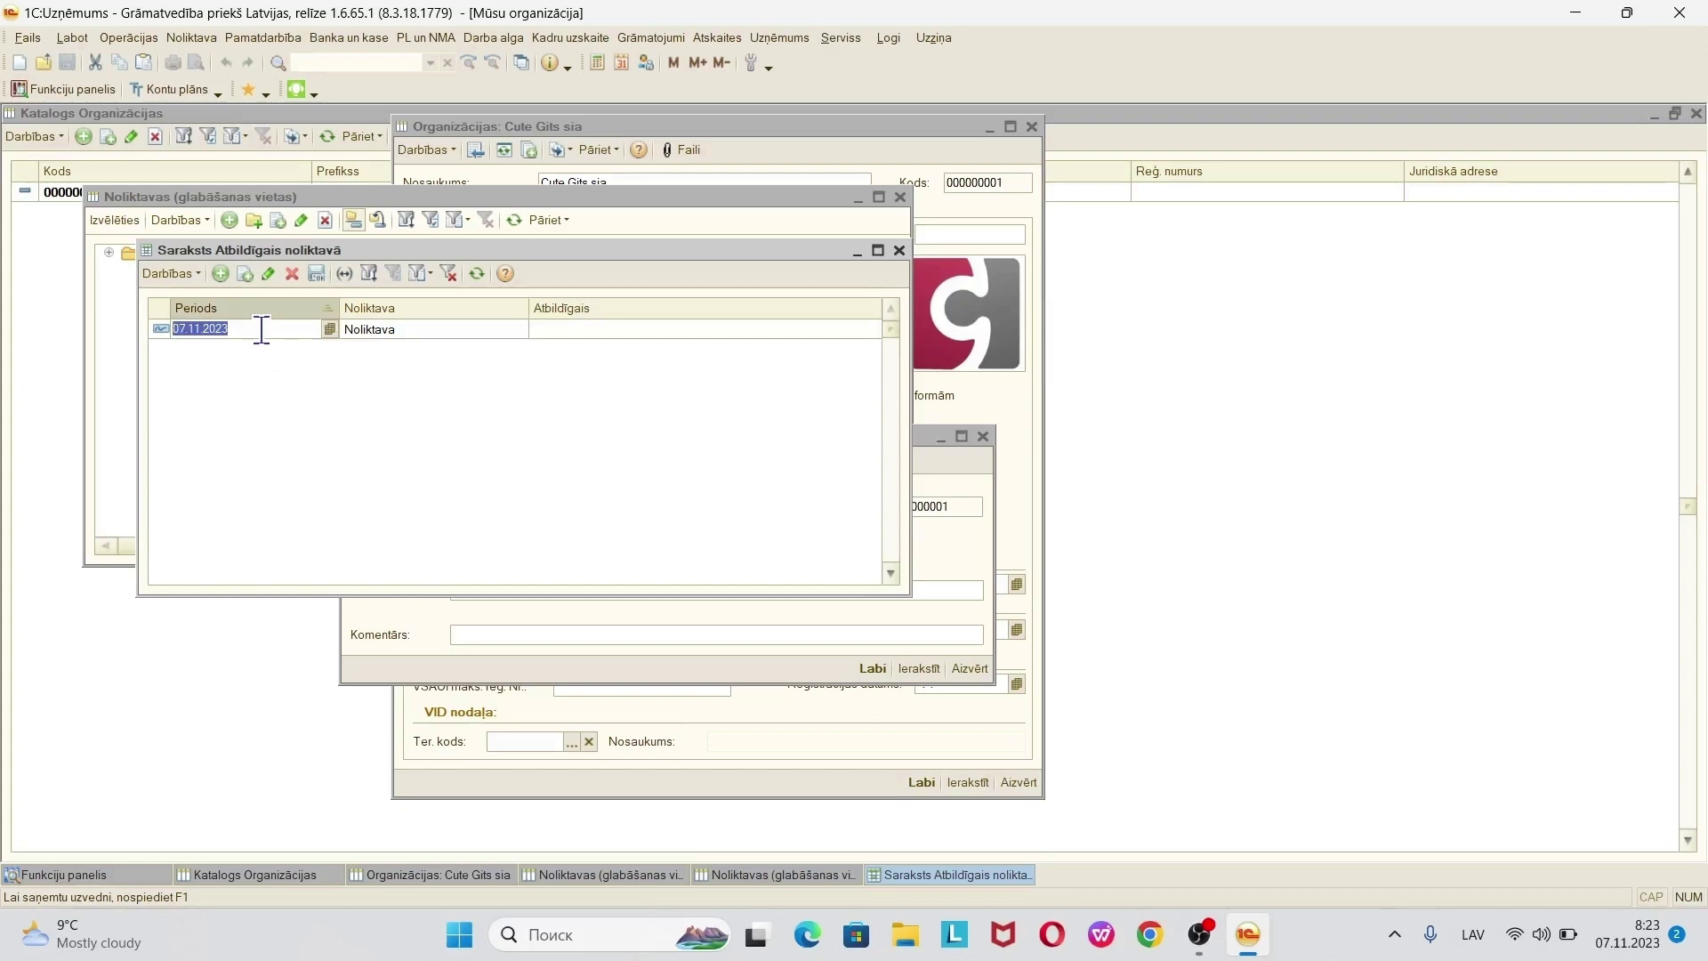
text(0101)
key(Tab)
key(Tab)
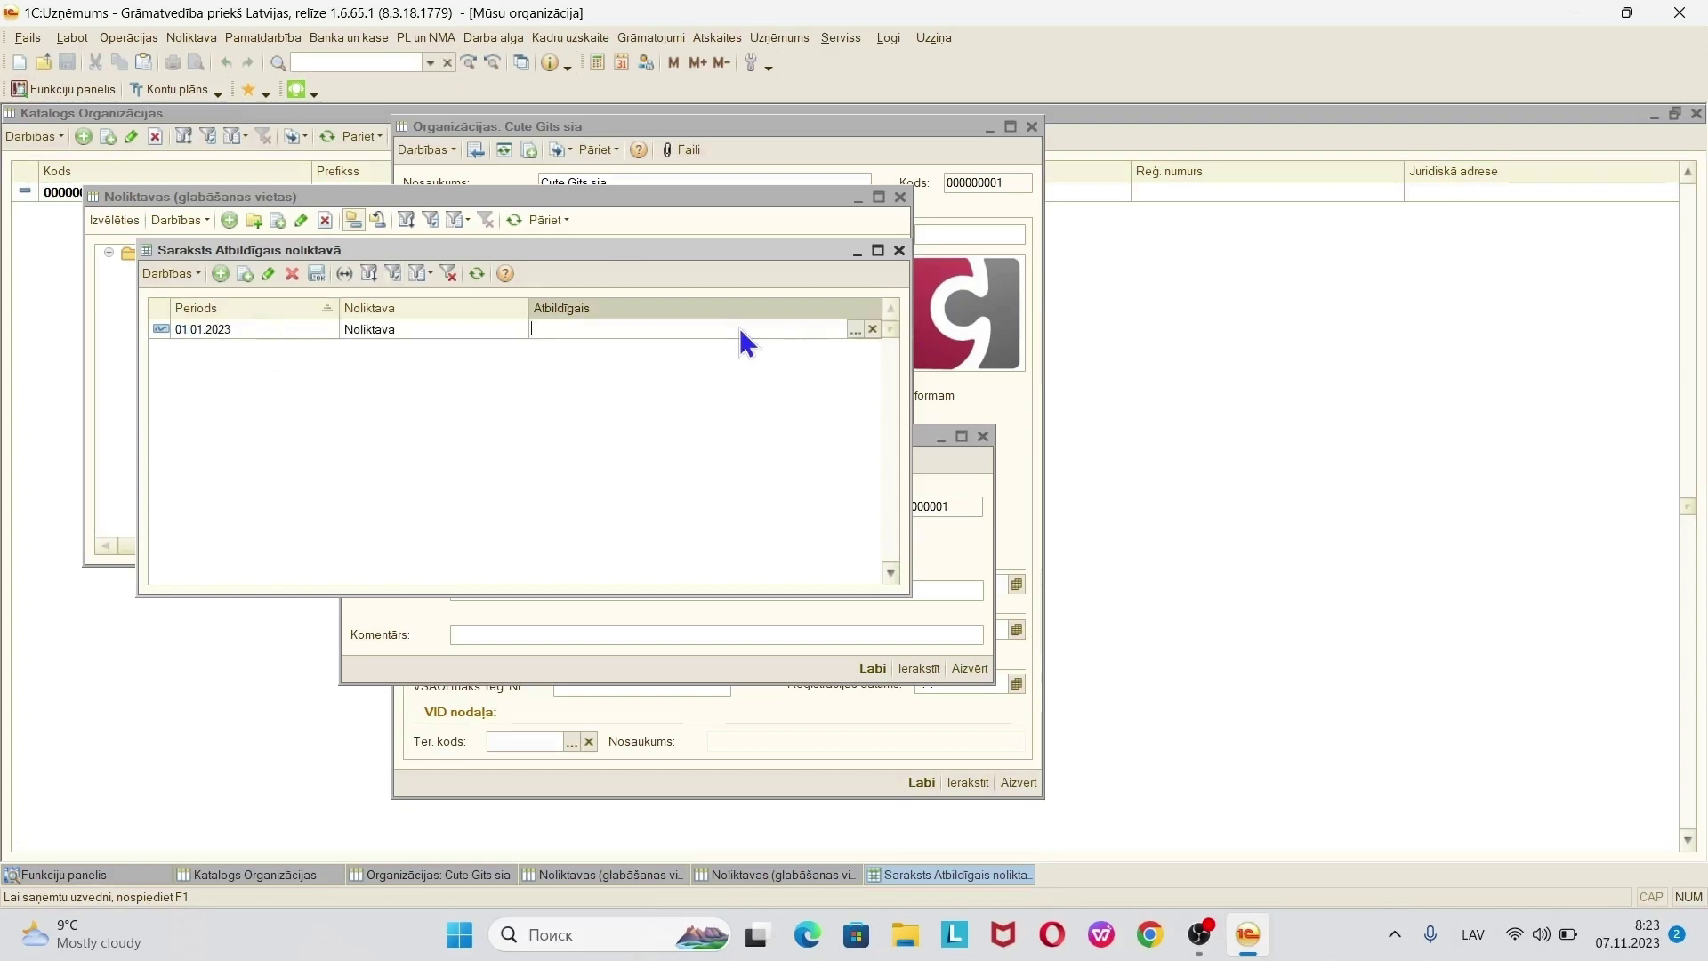
- Choose the new individual as Atbildīgais, then save and close the warehouse
click(854, 330)
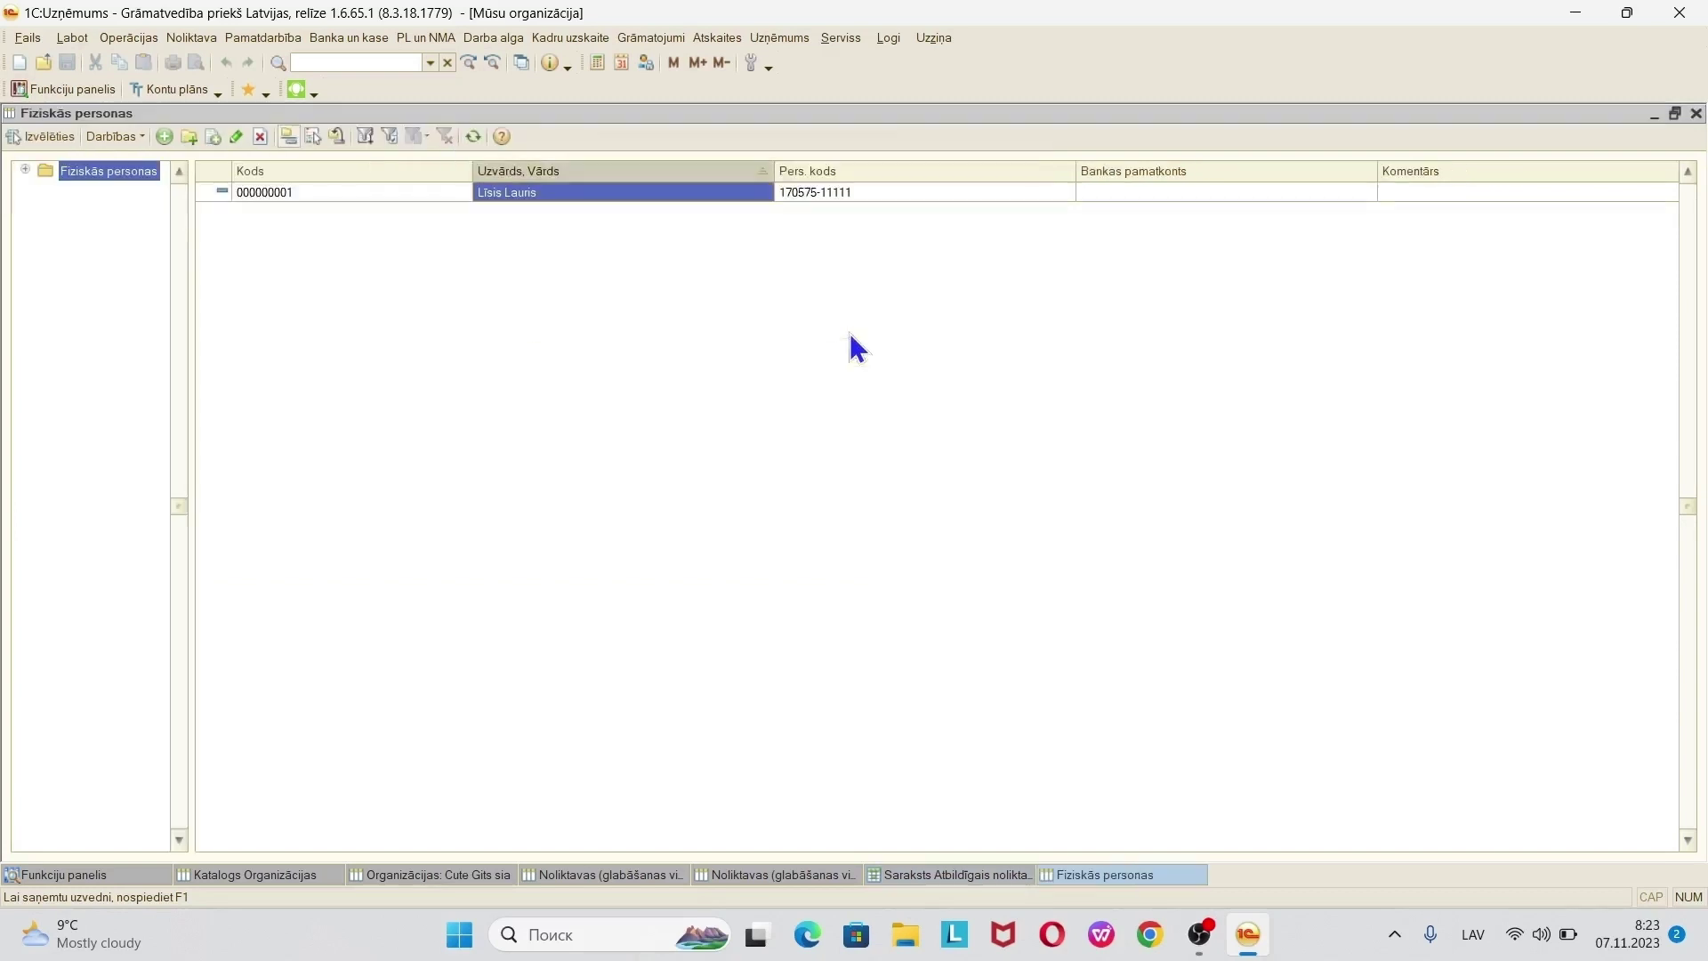
double_click(568, 191)
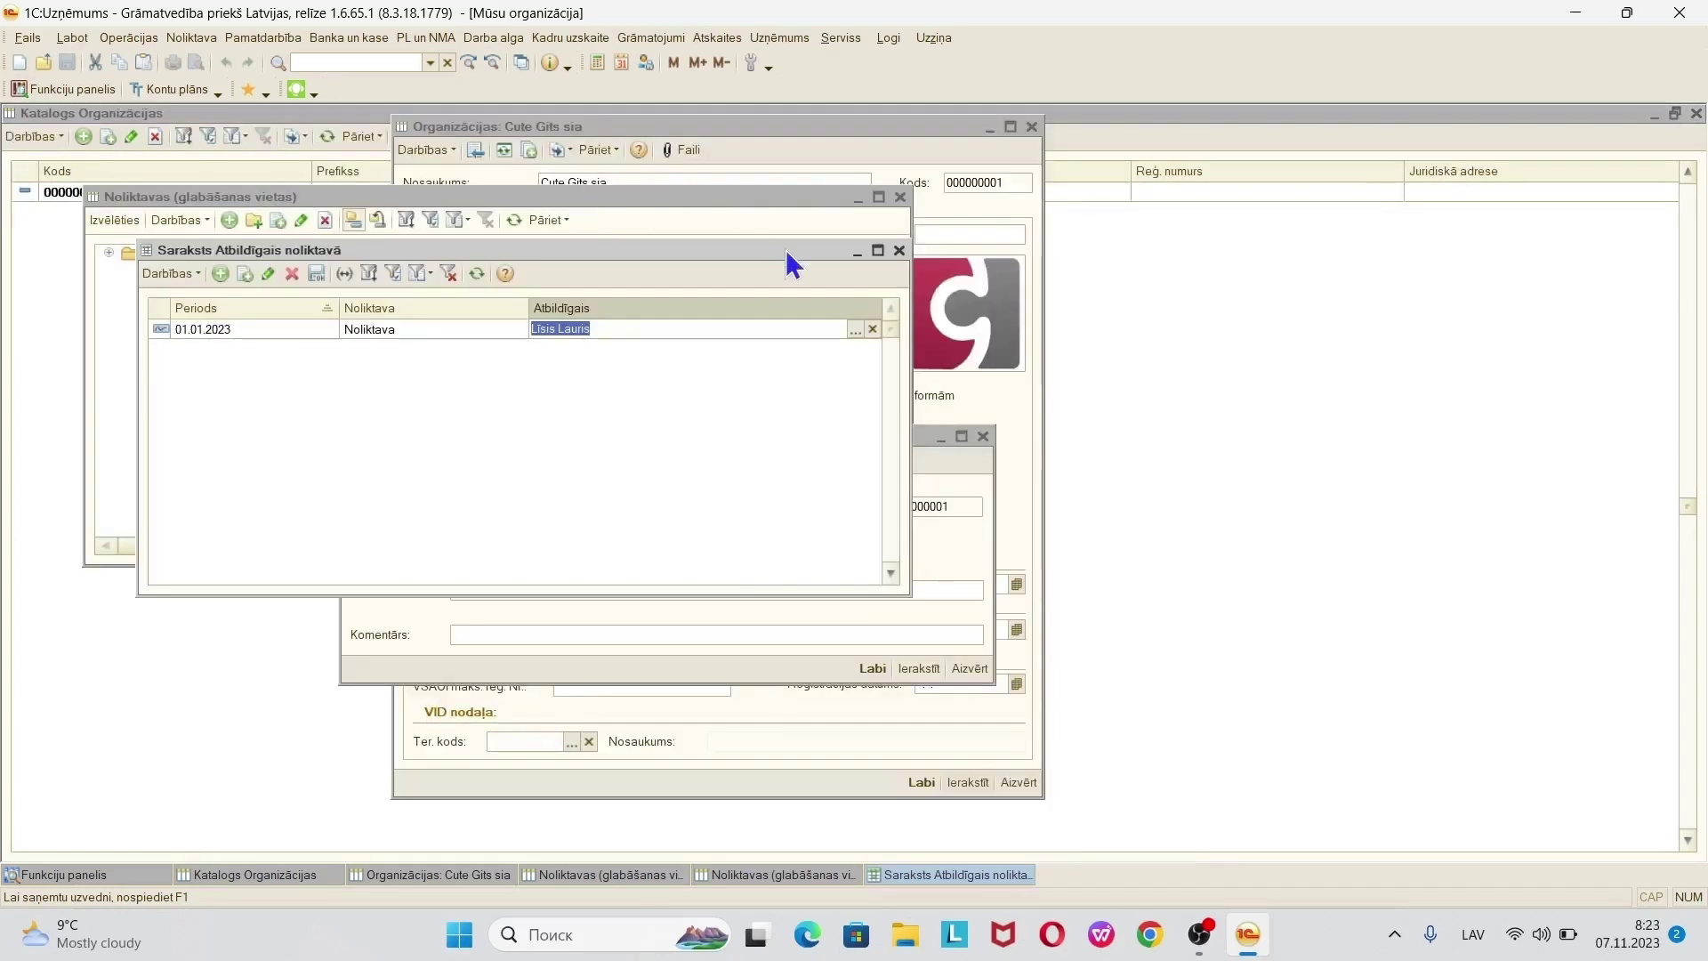
click(899, 253)
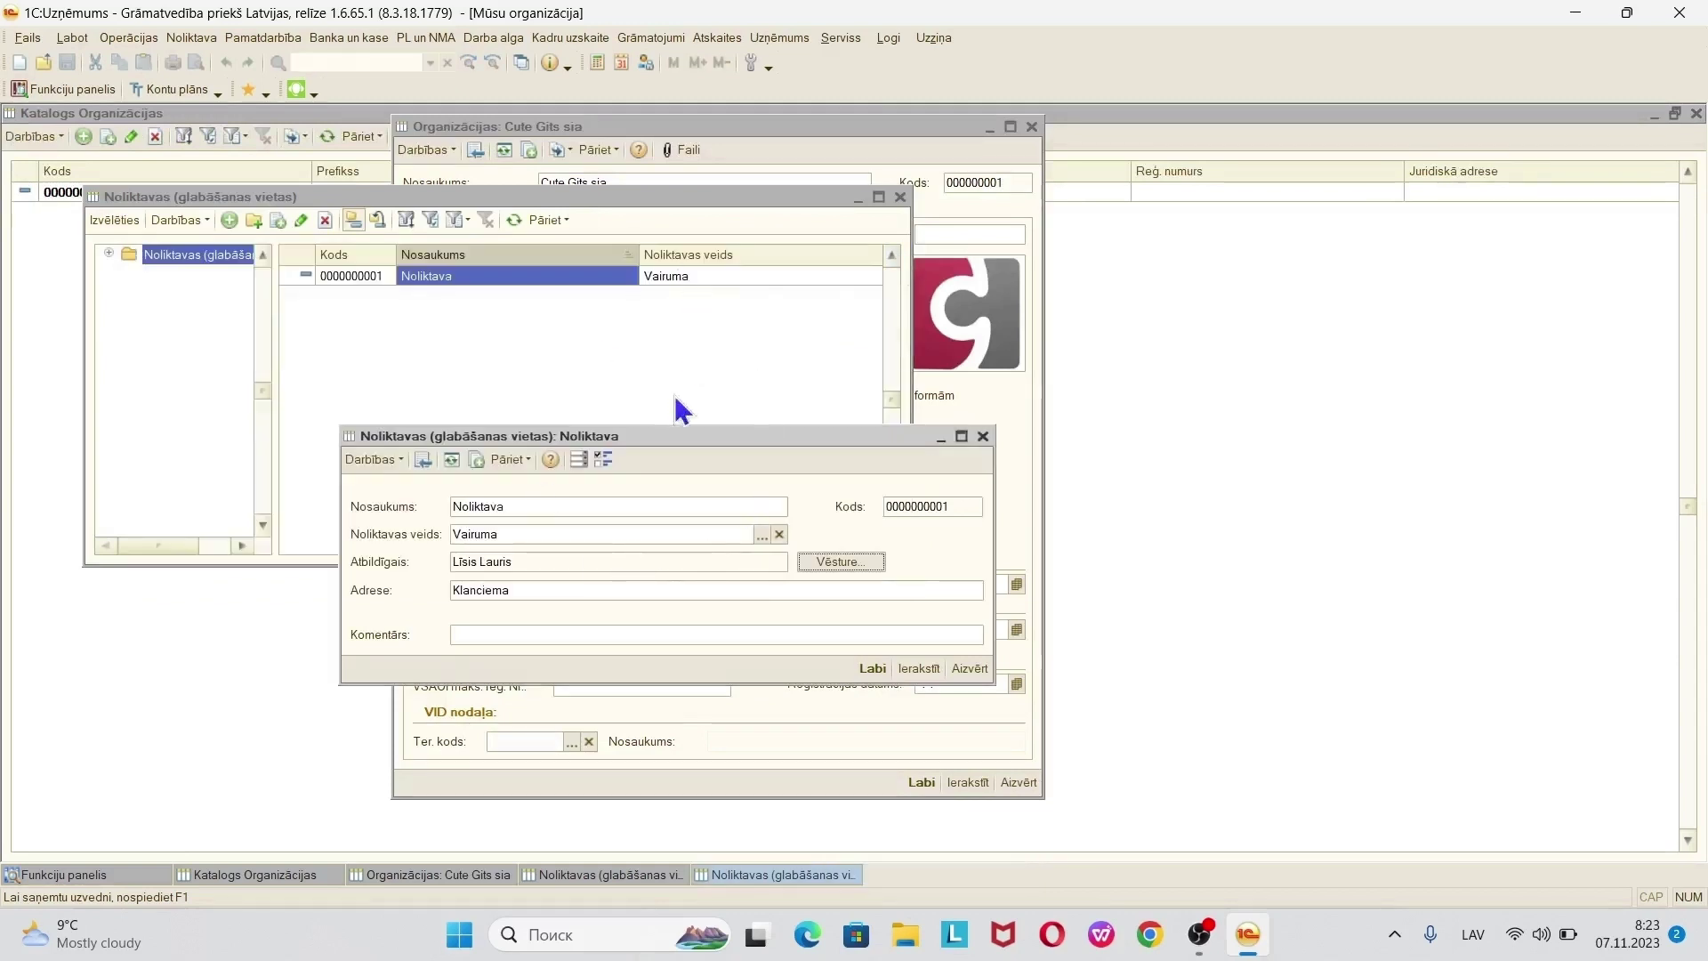
click(510, 563)
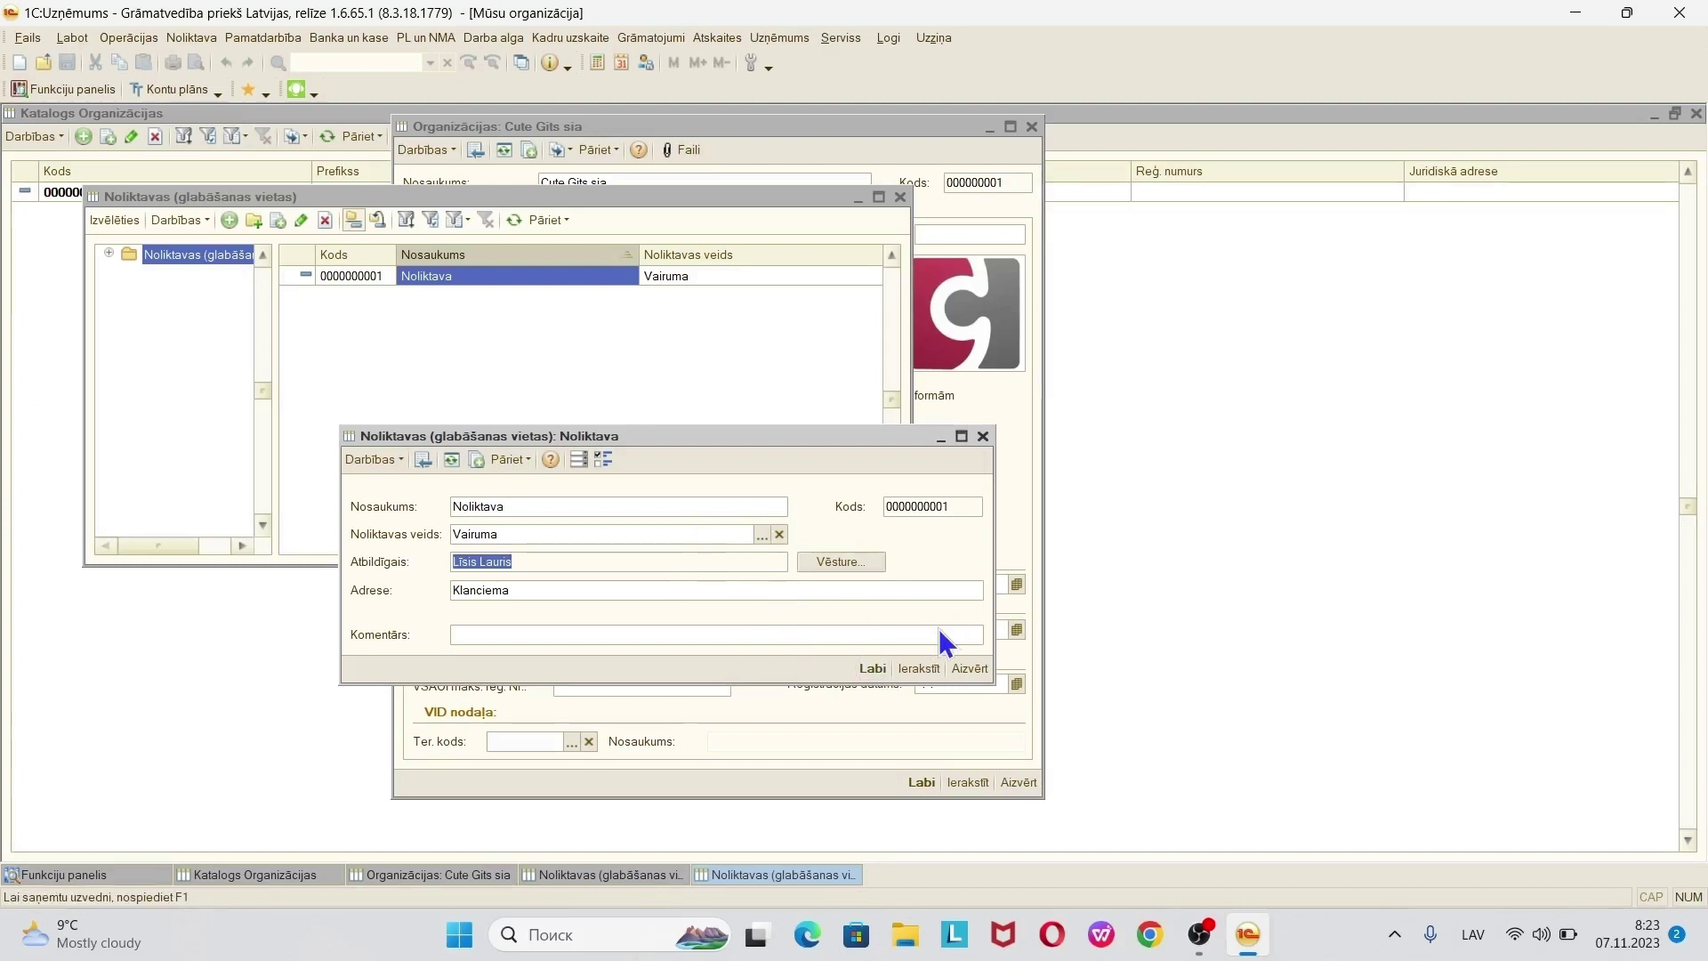
click(873, 670)
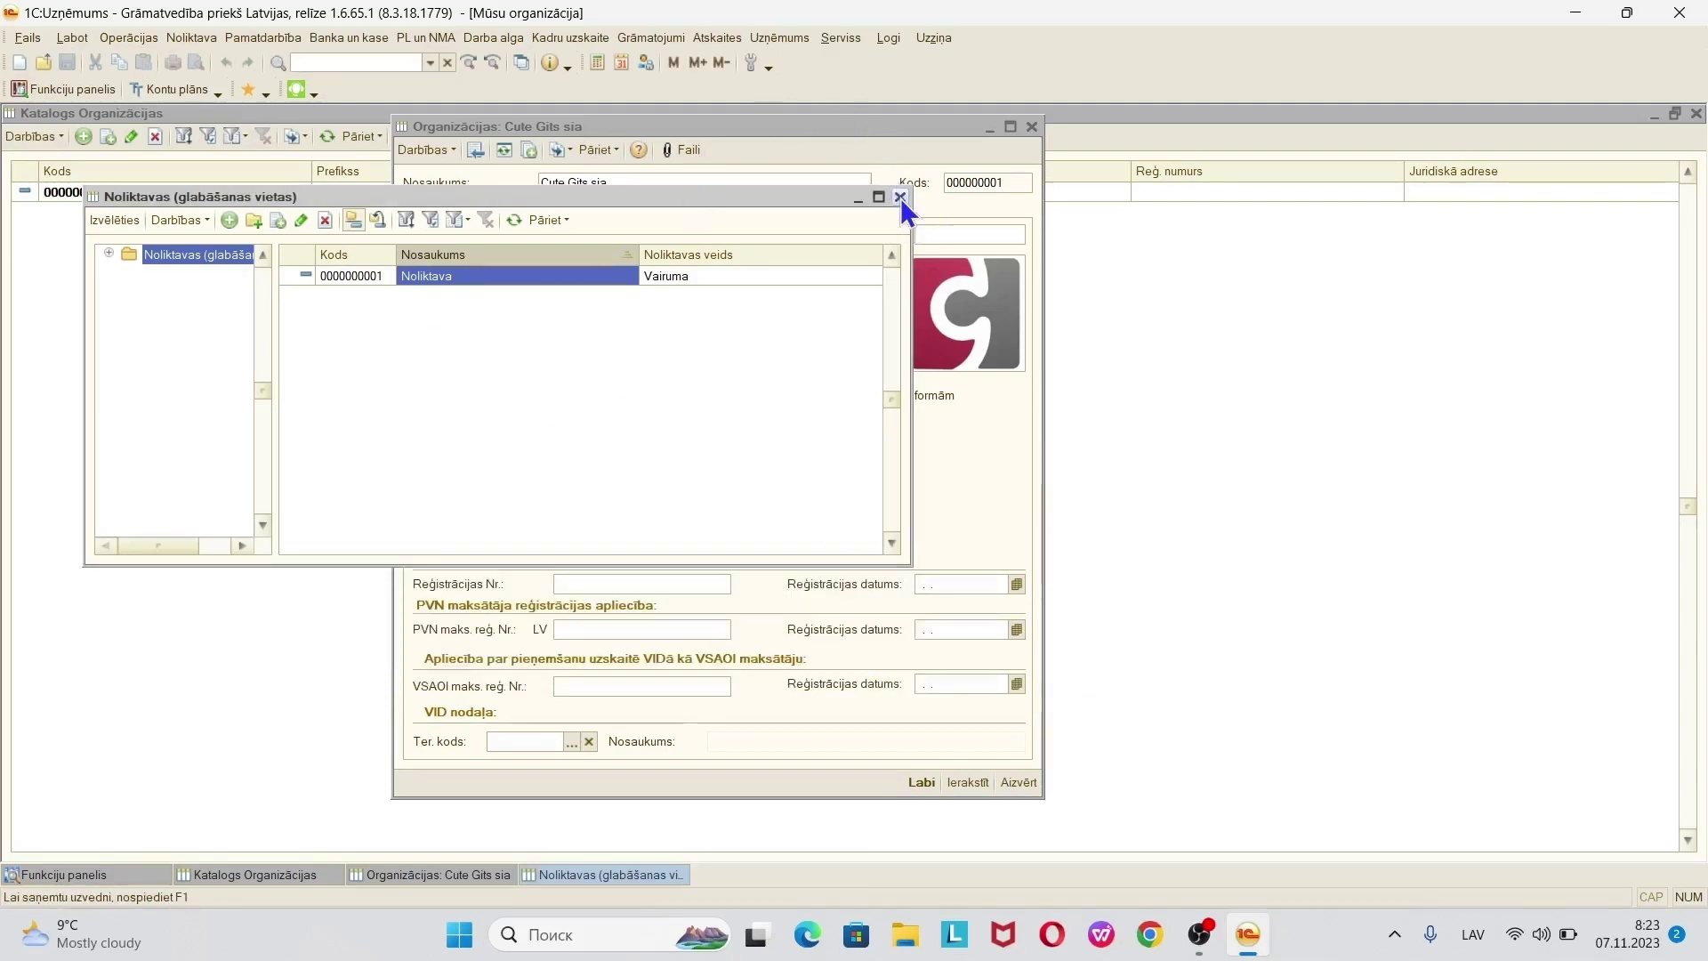
- Make Noliktava the main warehouse and enter the company registration number
double_click(425, 275)
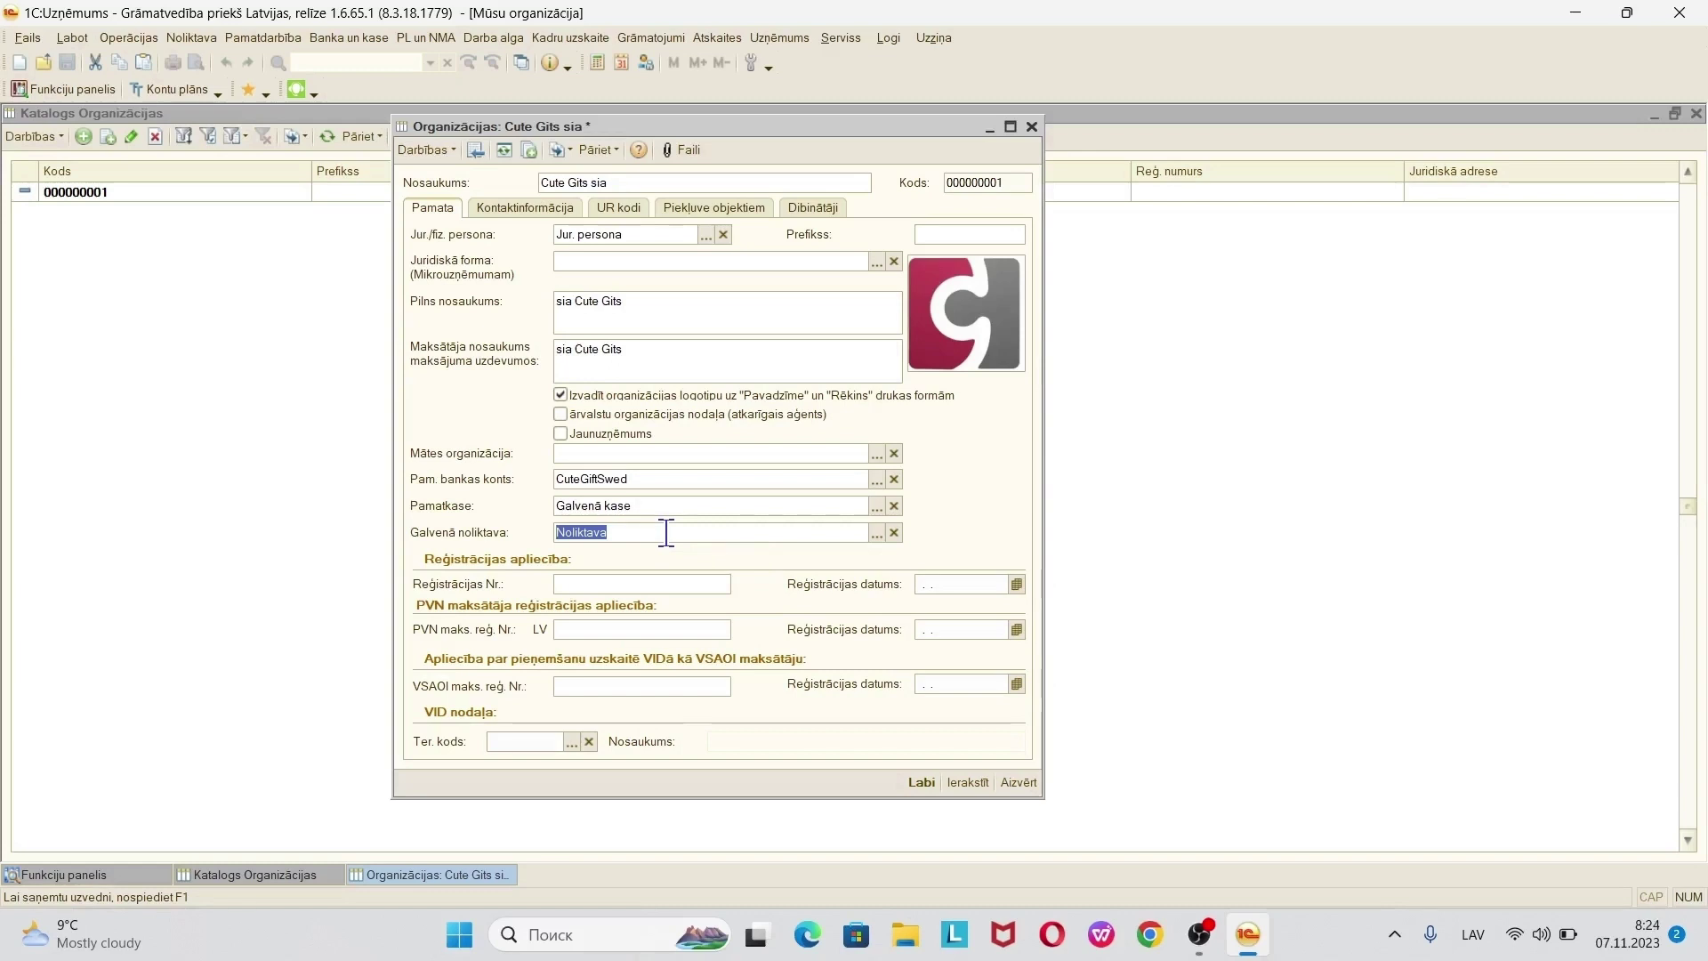
click(646, 584)
click(604, 629)
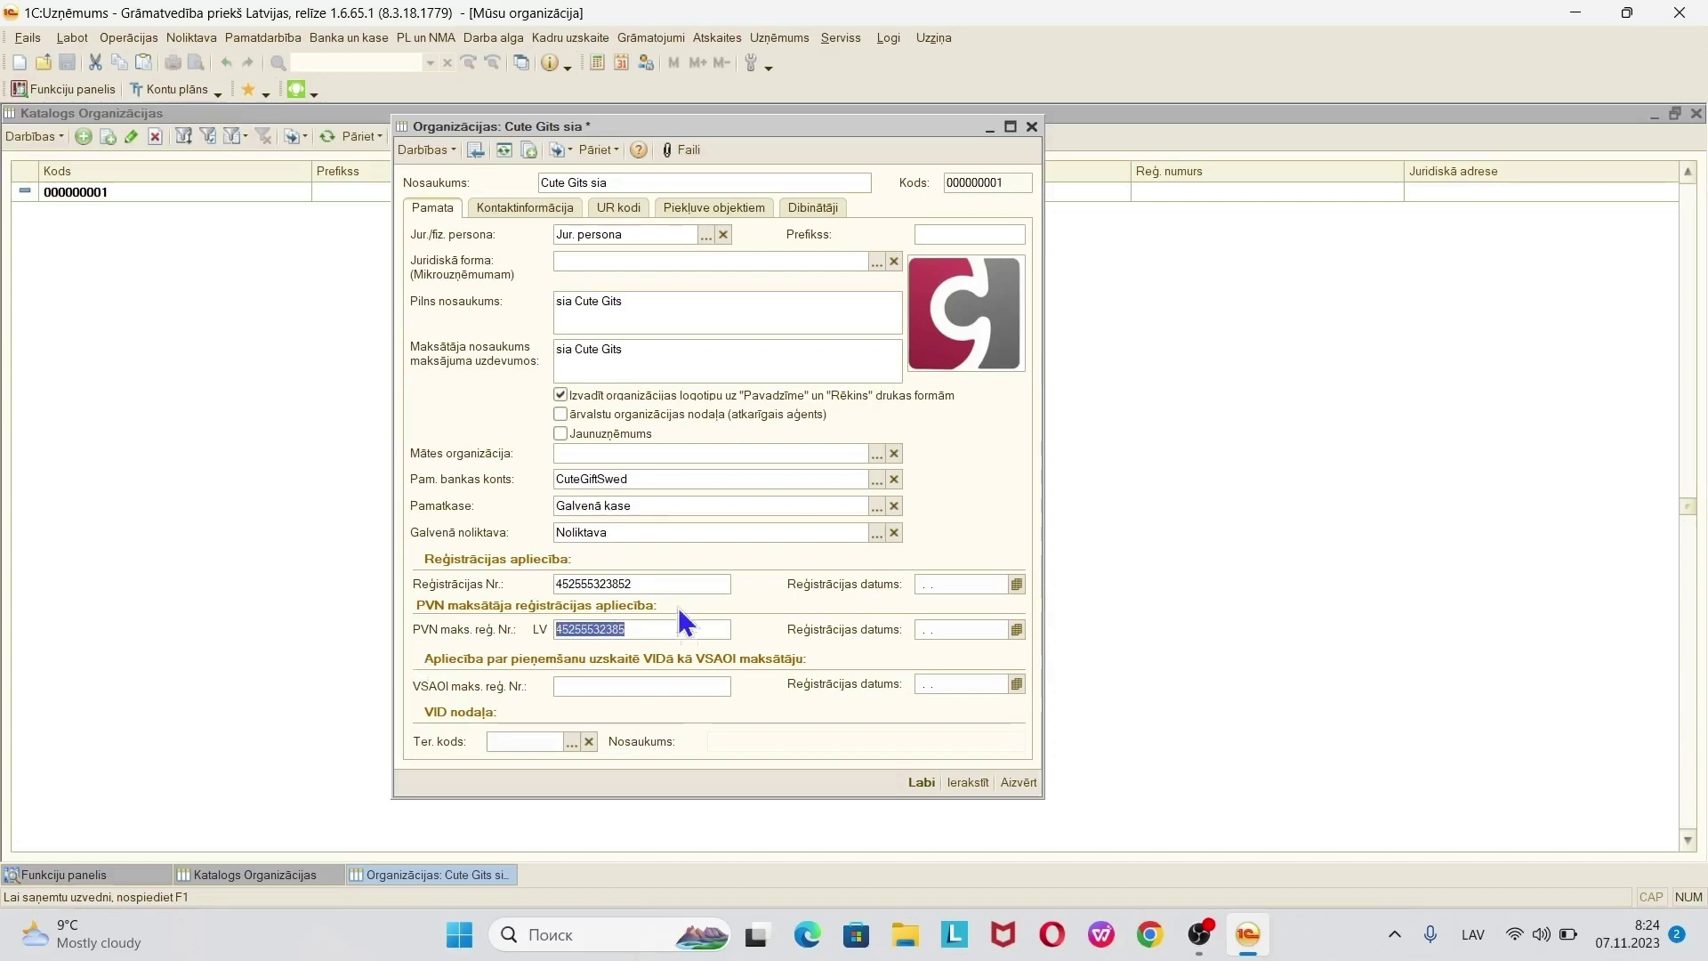
click(664, 584)
click(665, 585)
key(BackSpace)
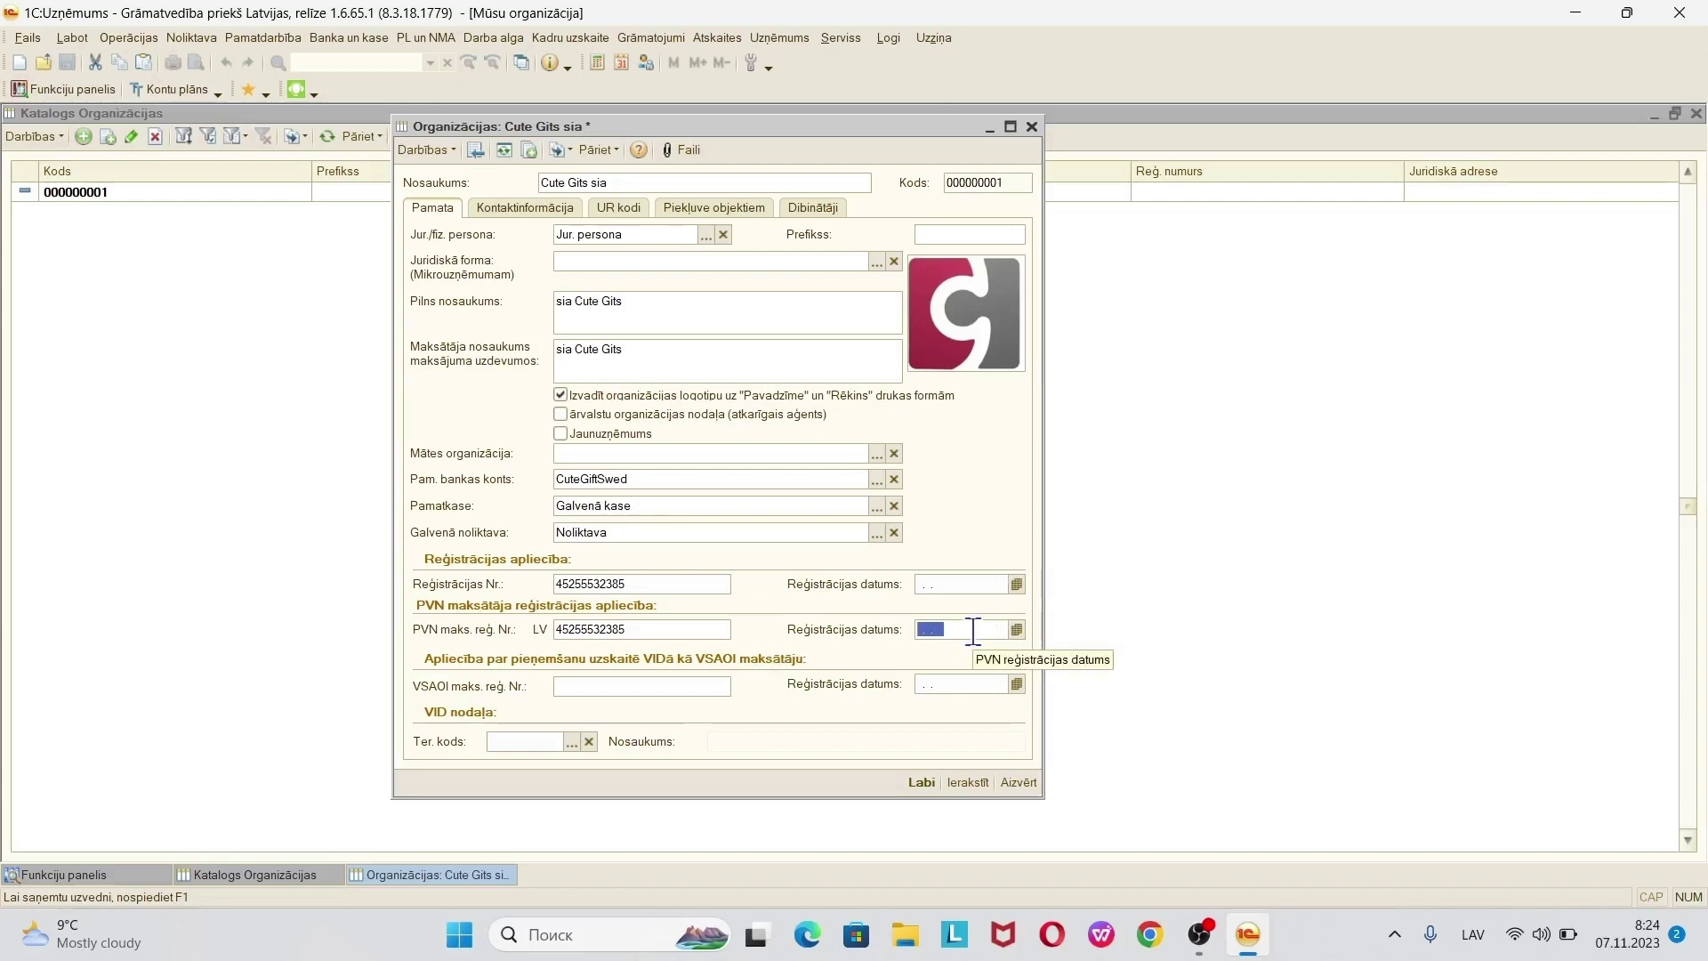
- Date both the registration and VAT registration numbers 01.11.2010
text(01.)
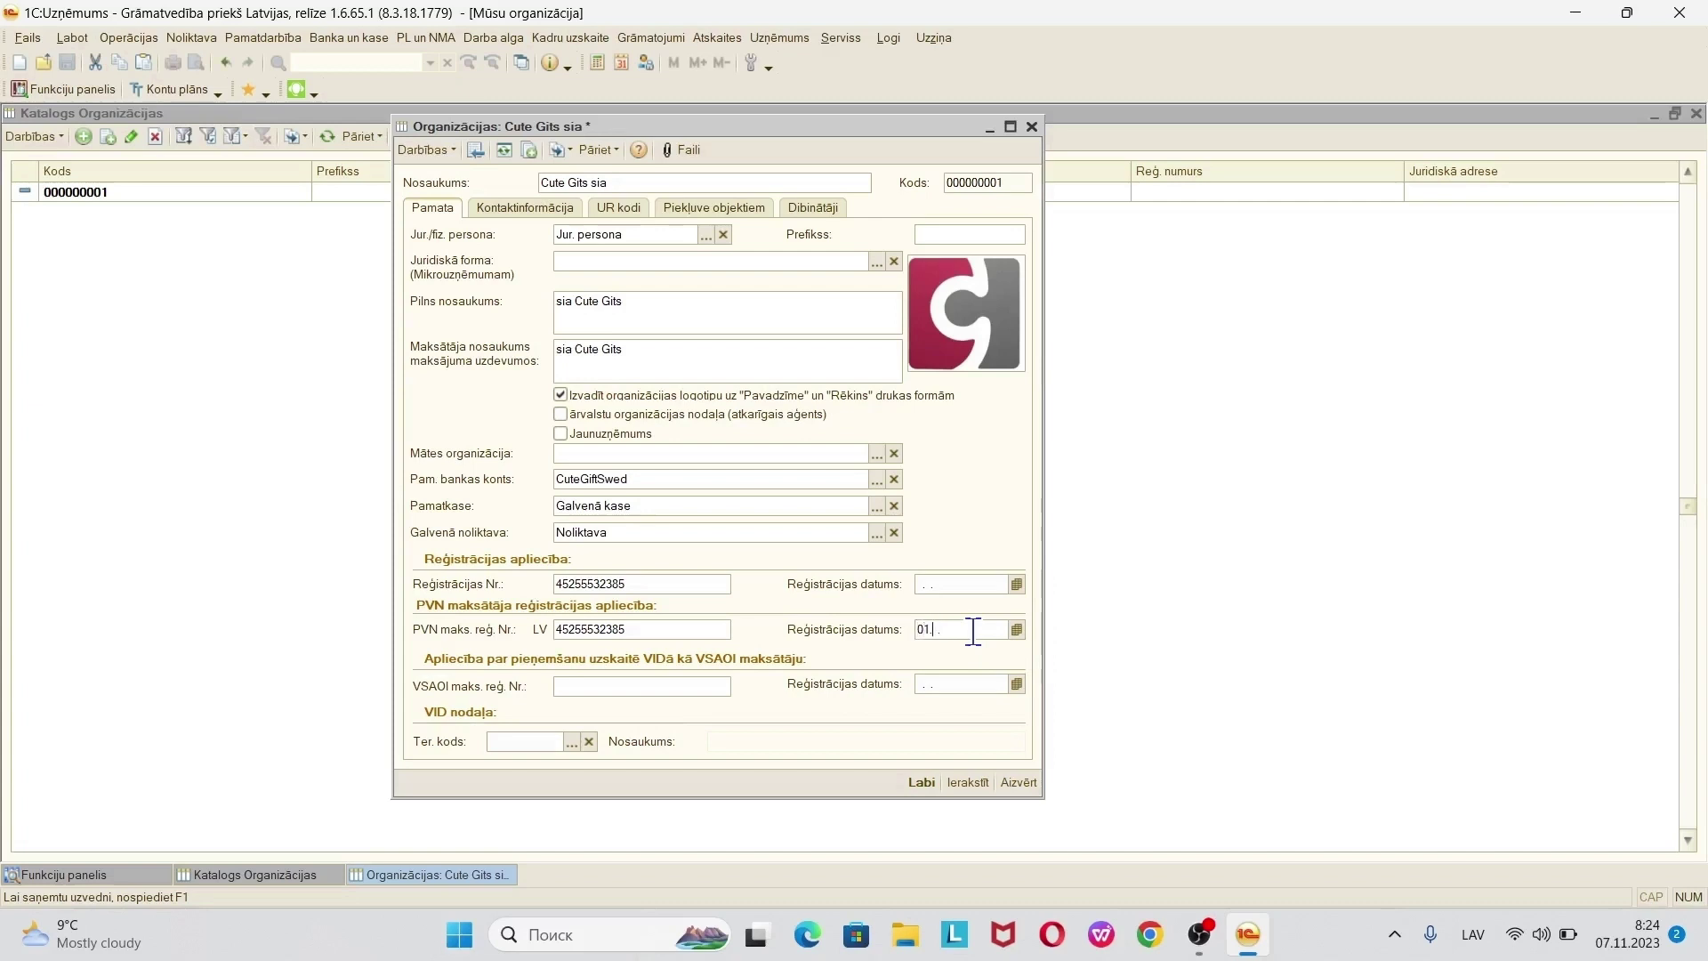
text(11.2010)
click(964, 584)
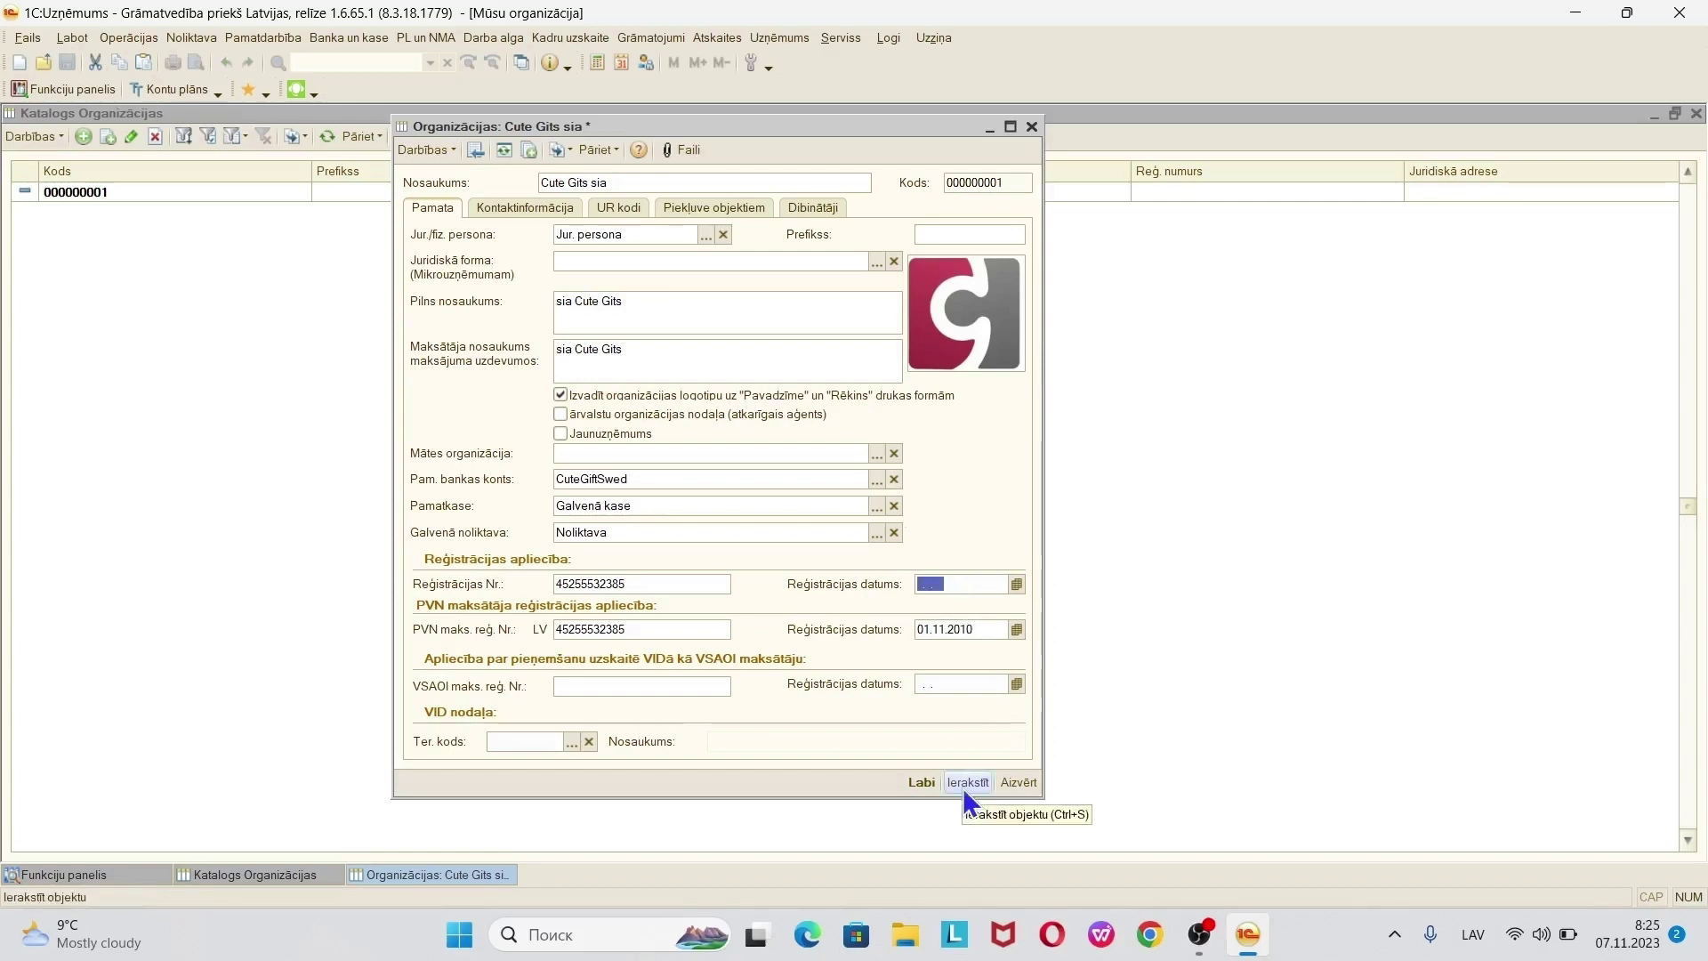
text(01112010)
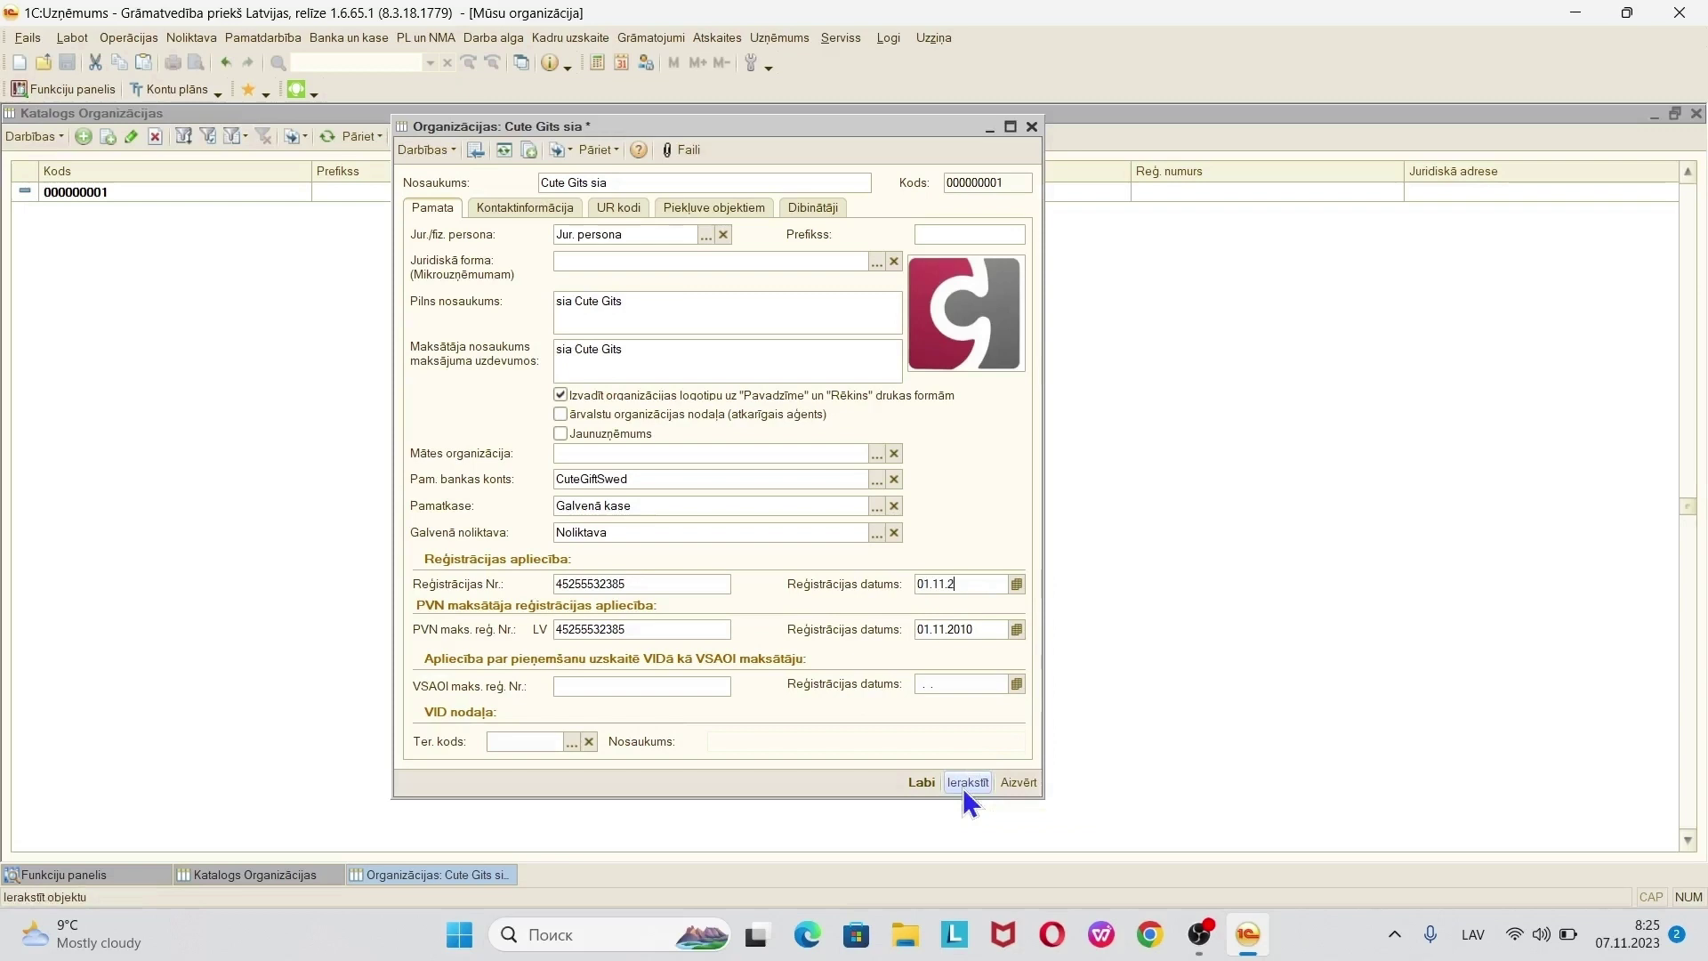
key(Tab)
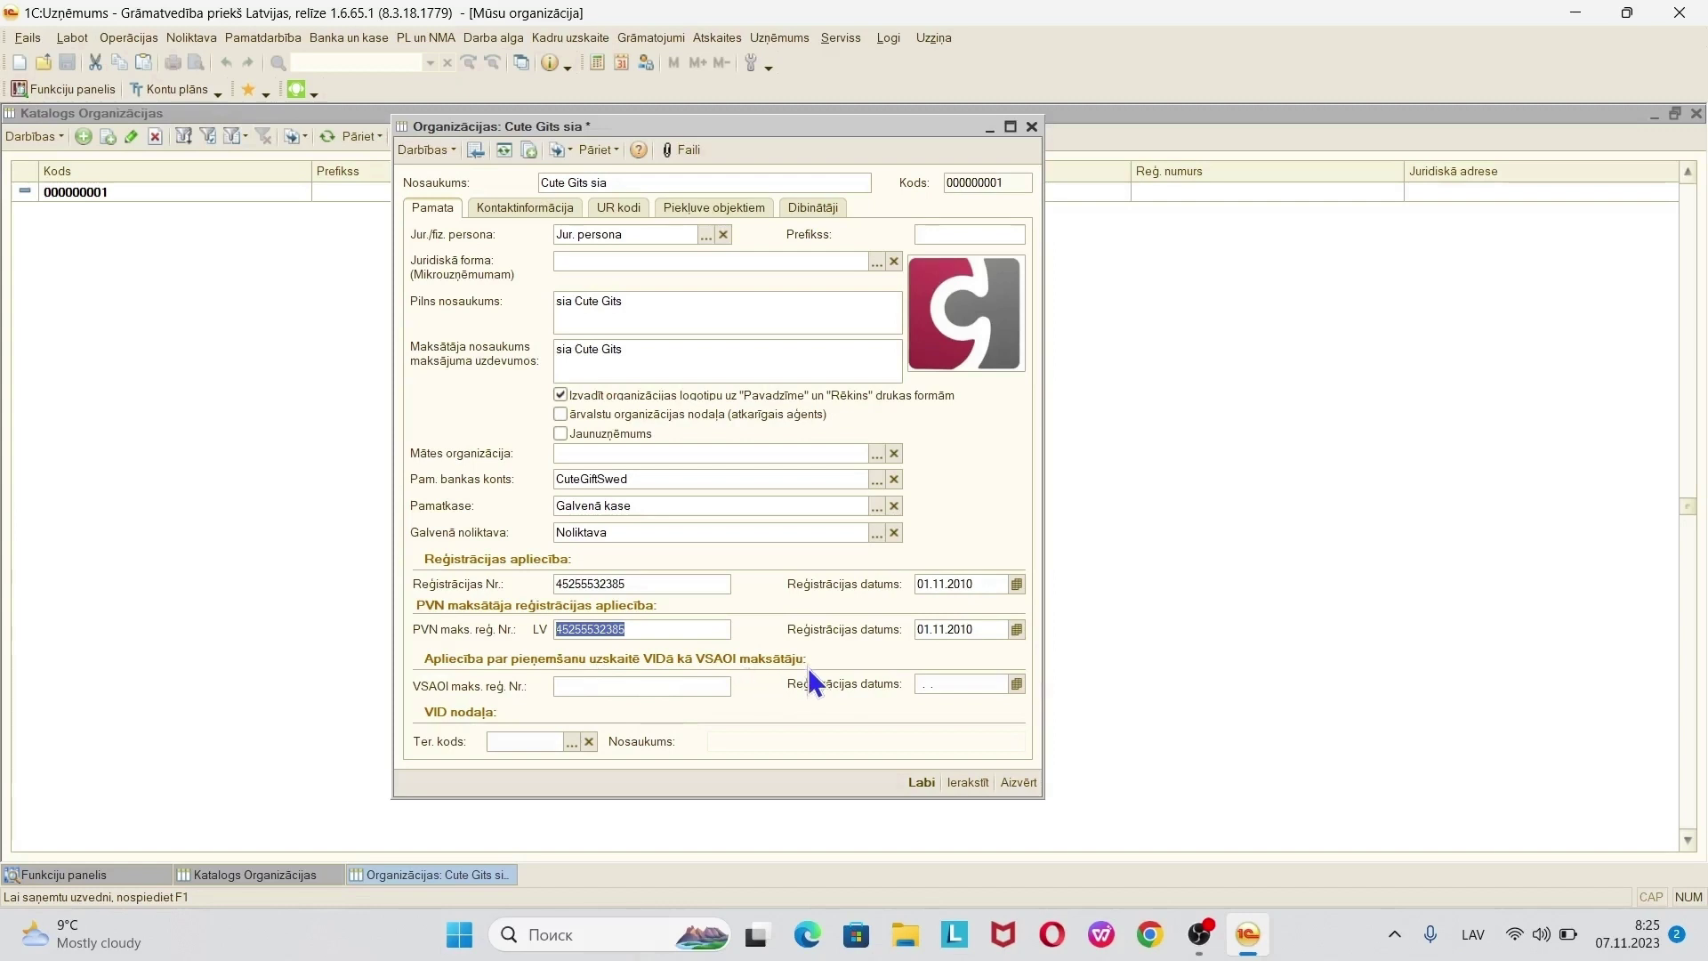
click(650, 688)
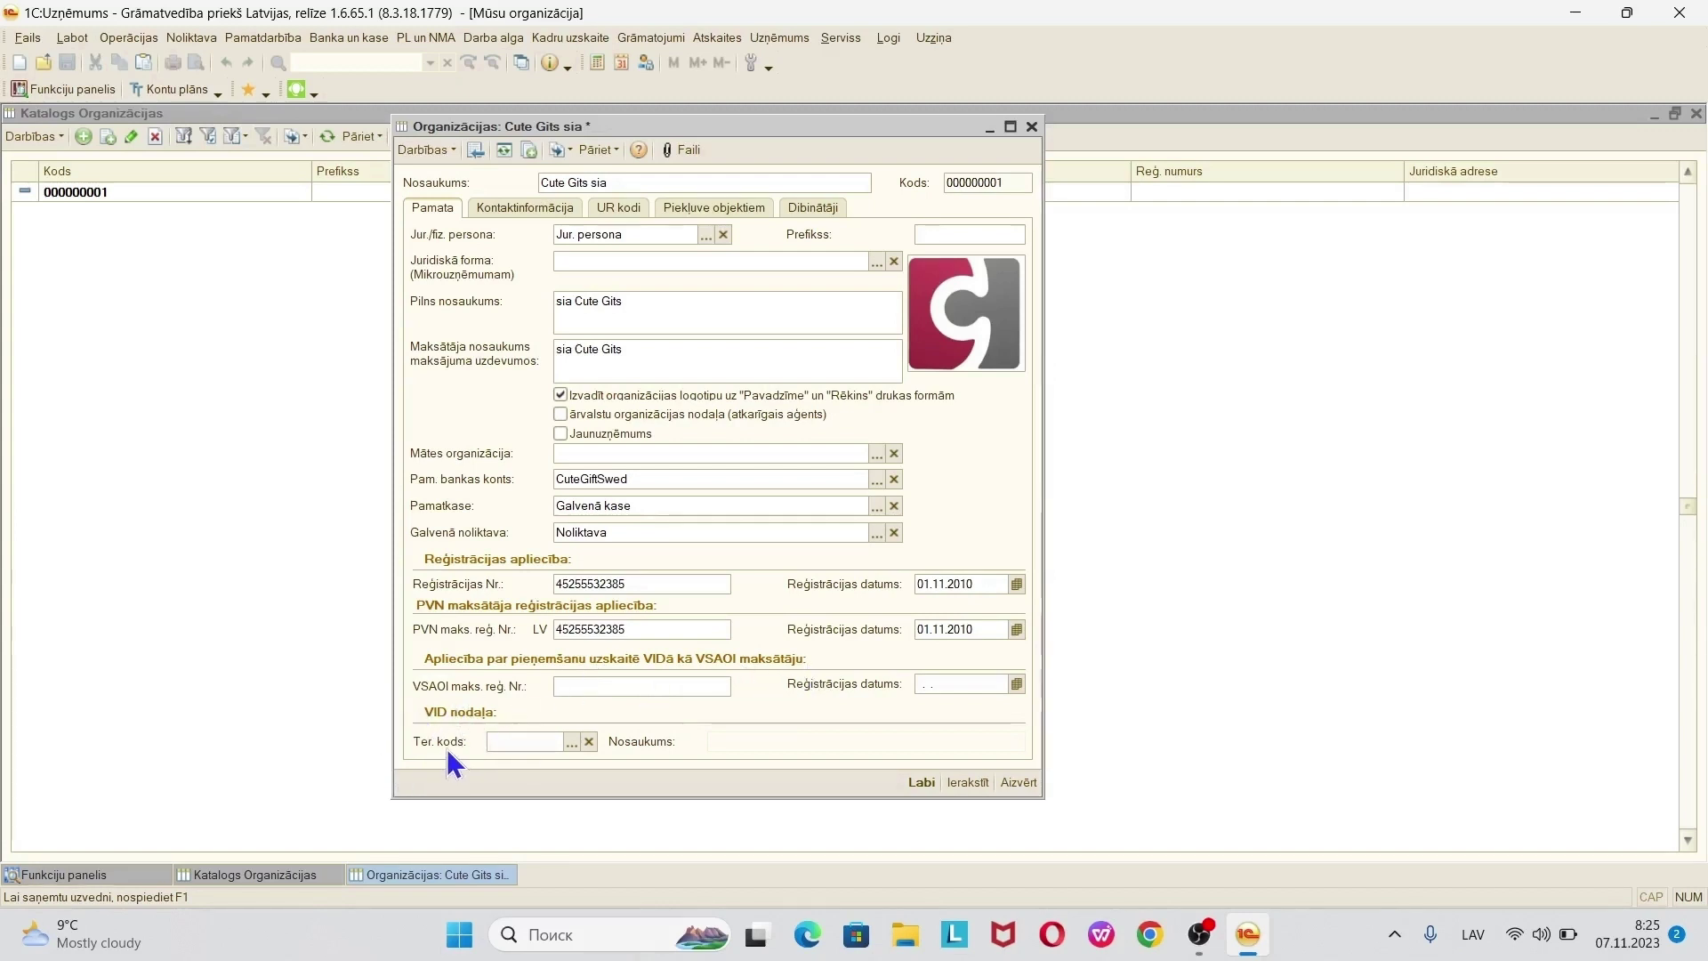
- Add Rīga (0010000) from the ATVK 2011 classifier and select it as the territory code
click(573, 742)
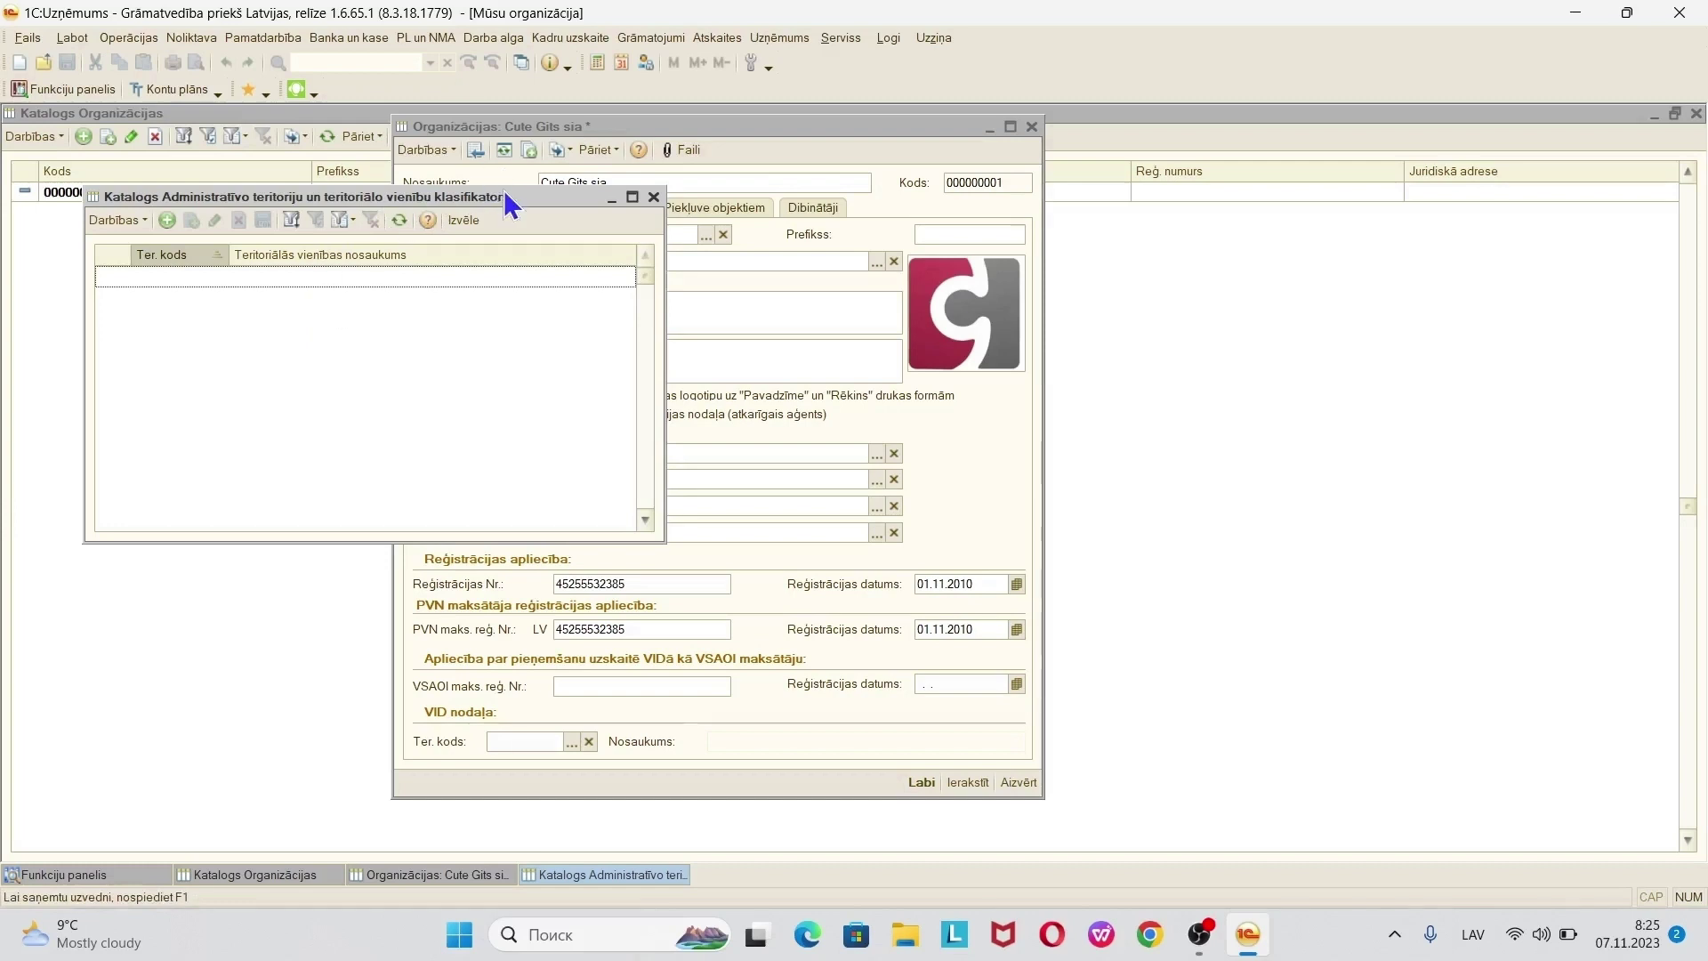
click(471, 221)
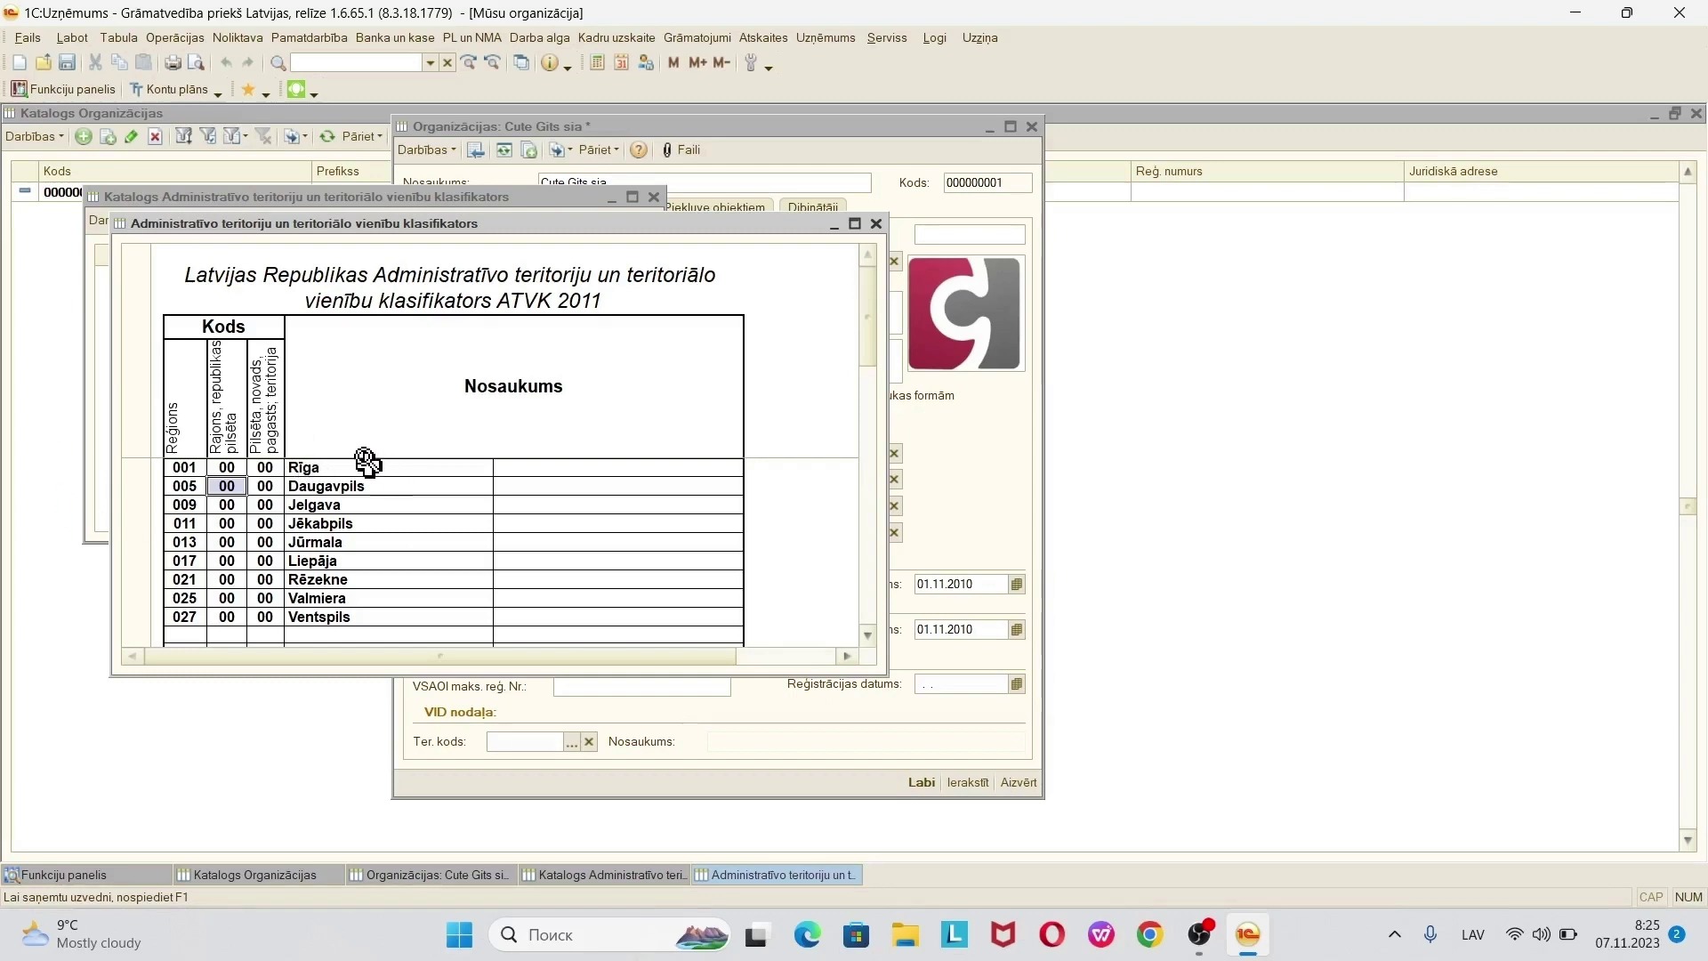
double_click(299, 463)
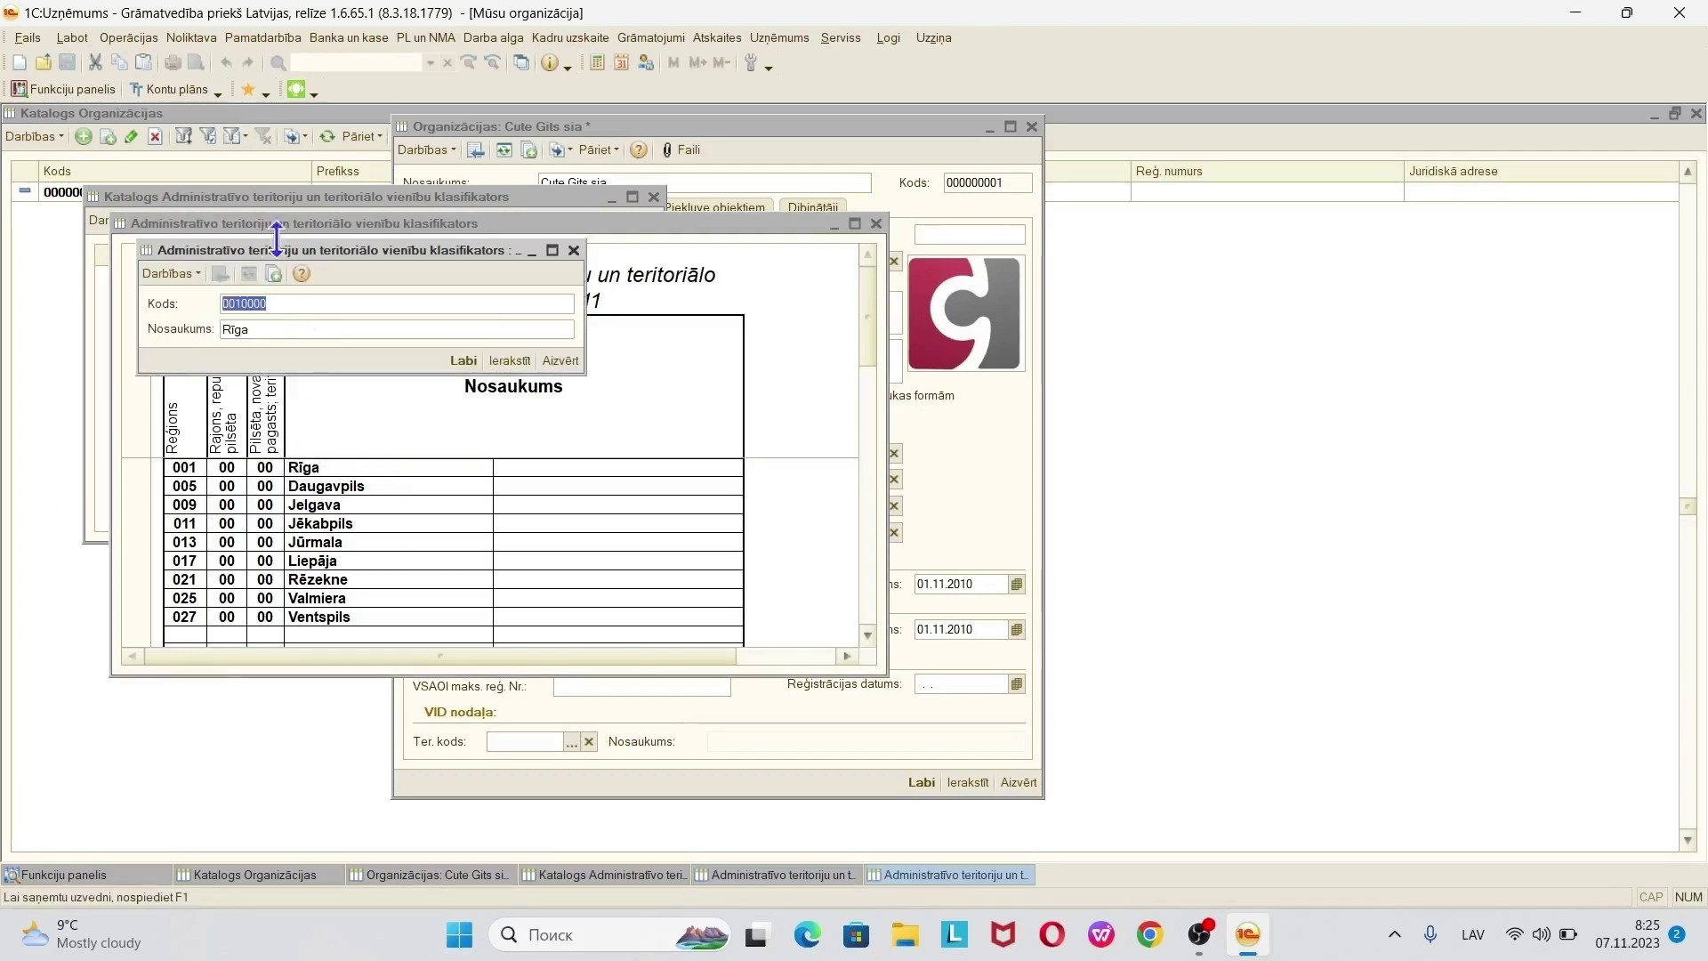
click(461, 360)
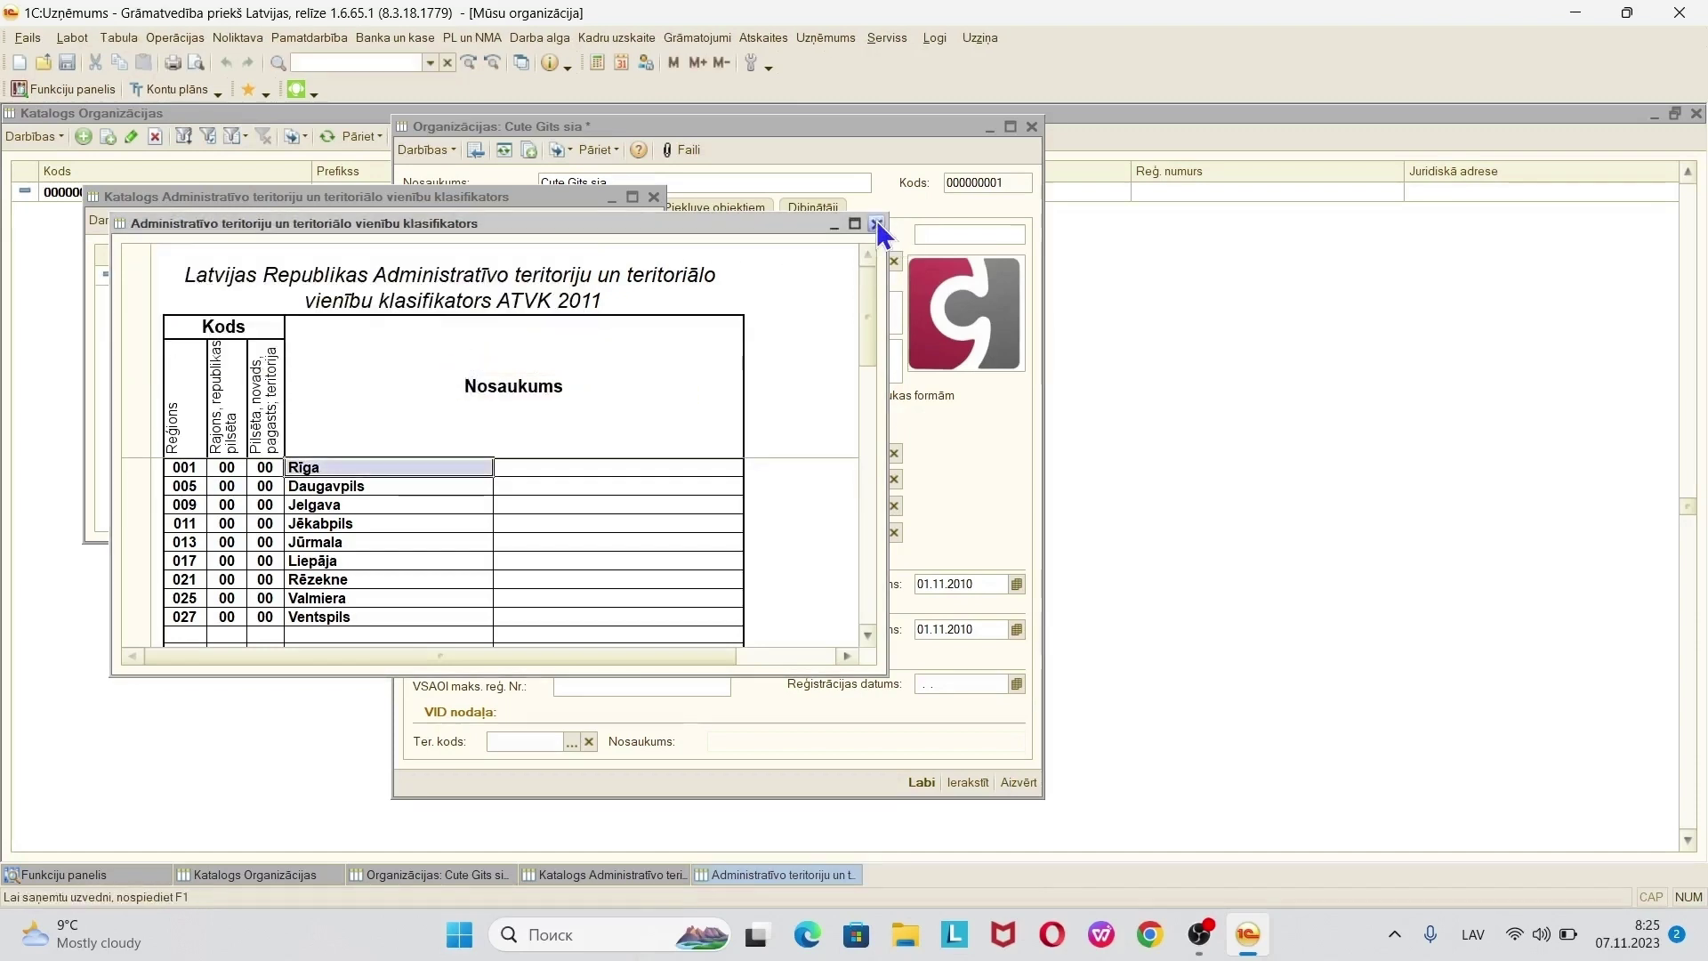
click(878, 225)
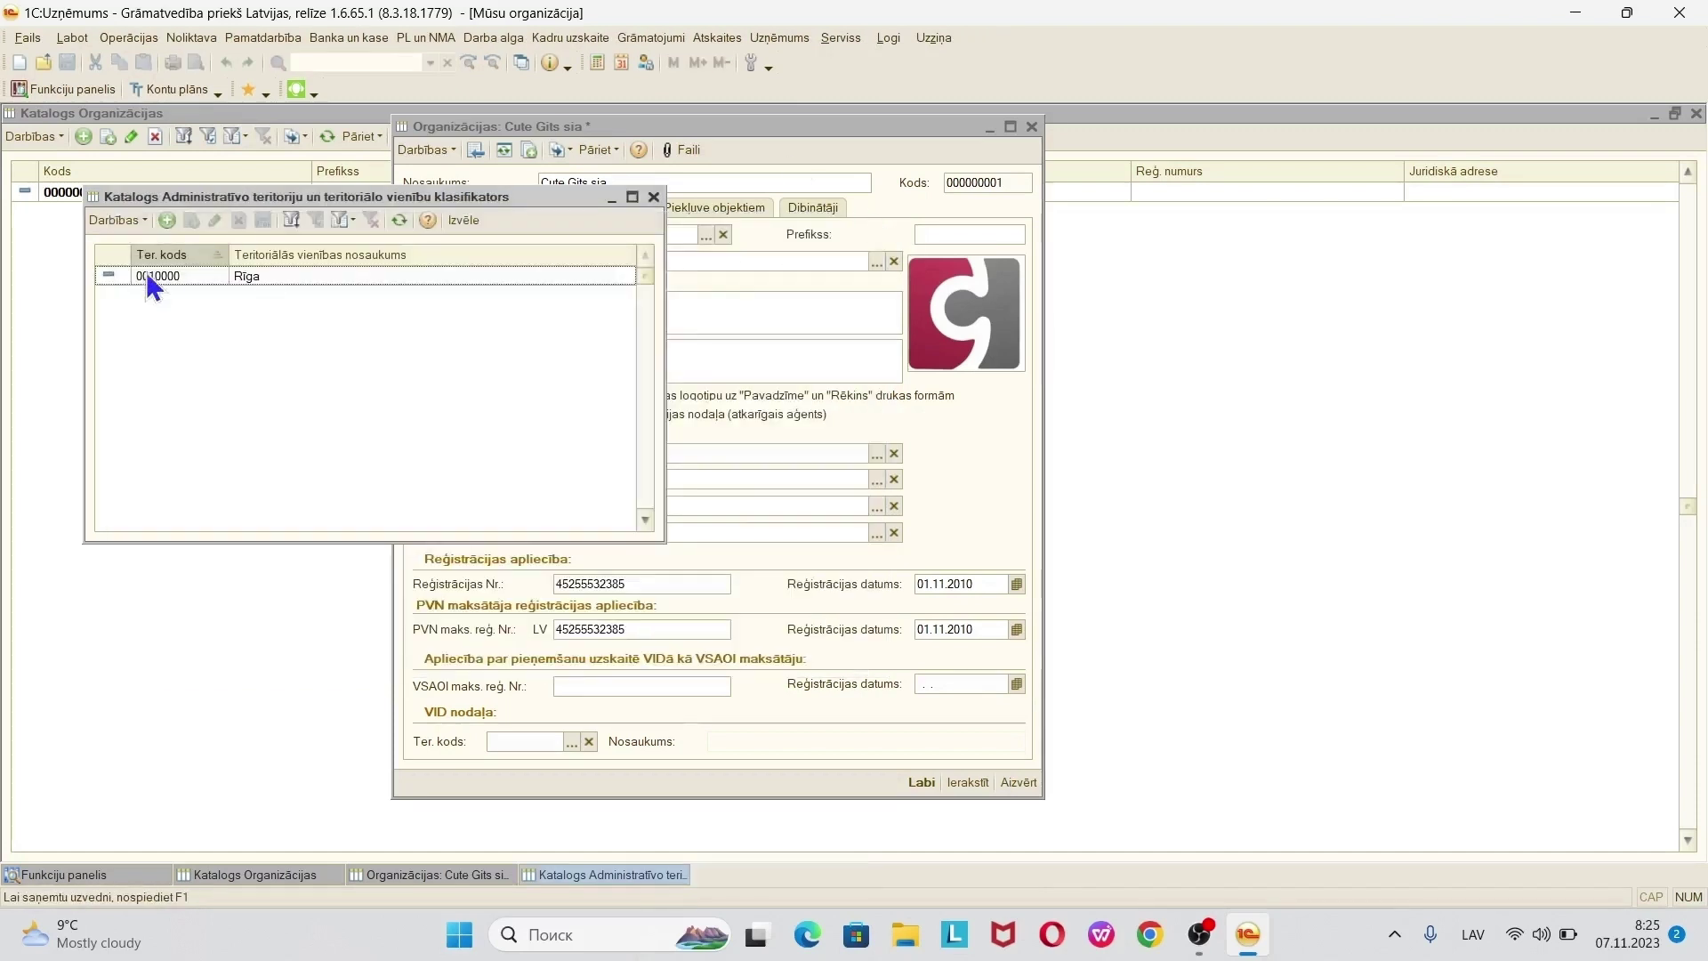
double_click(272, 276)
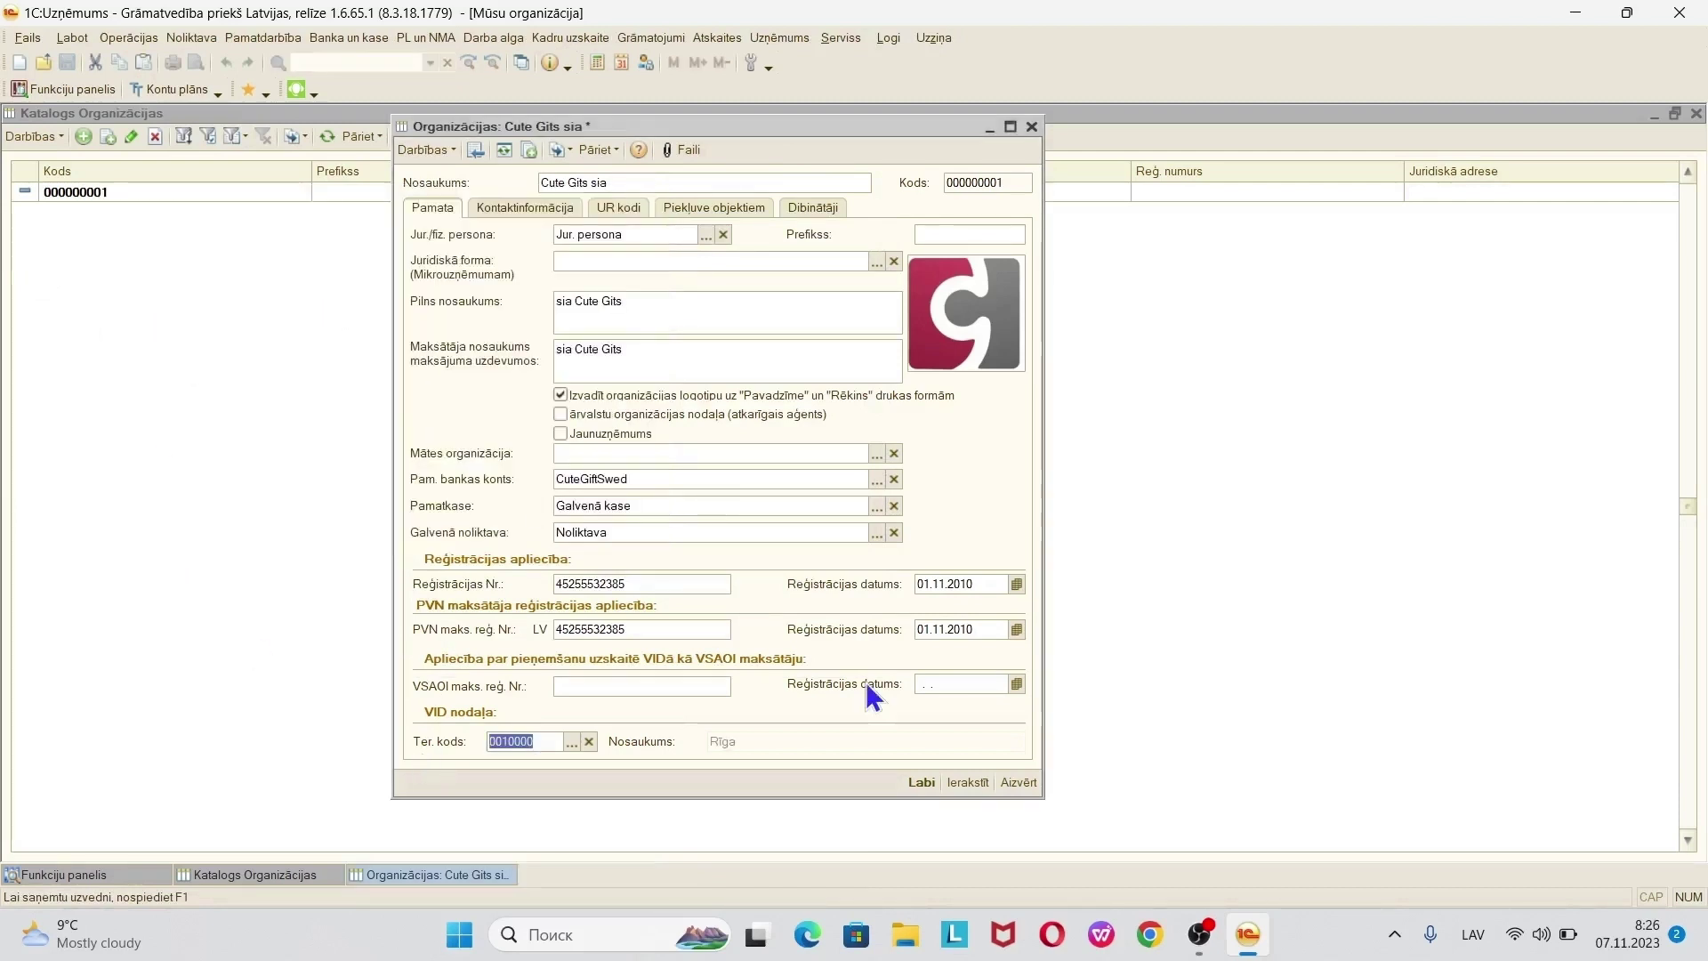
click(520, 210)
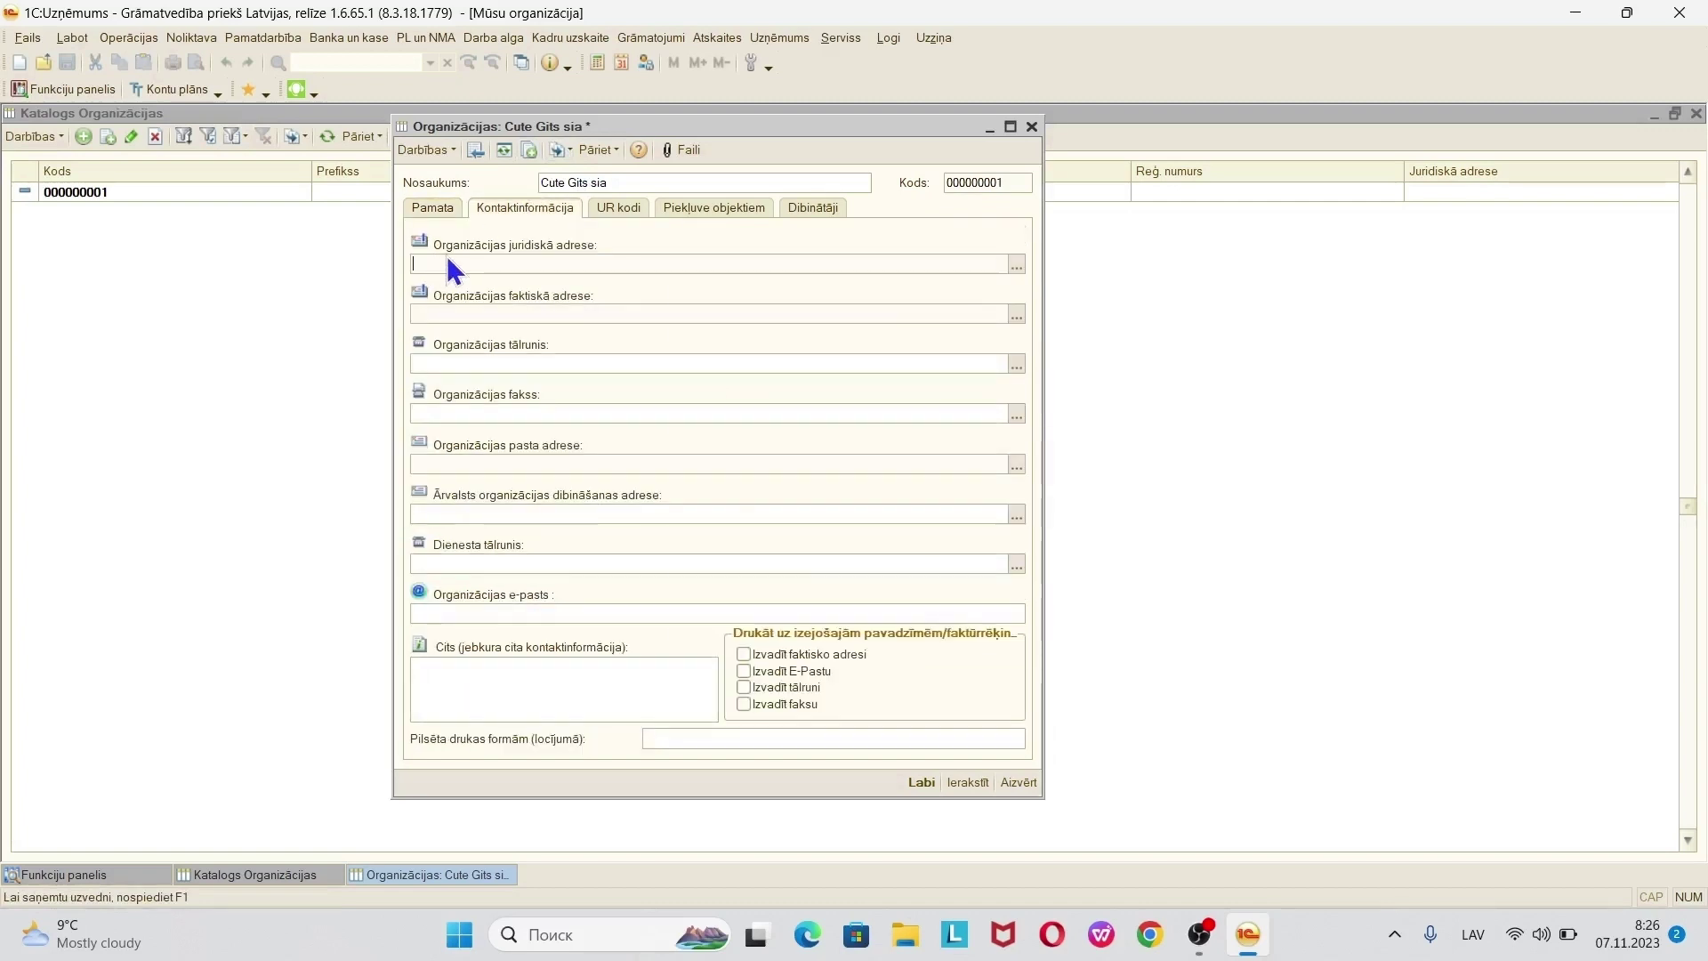
double_click(454, 265)
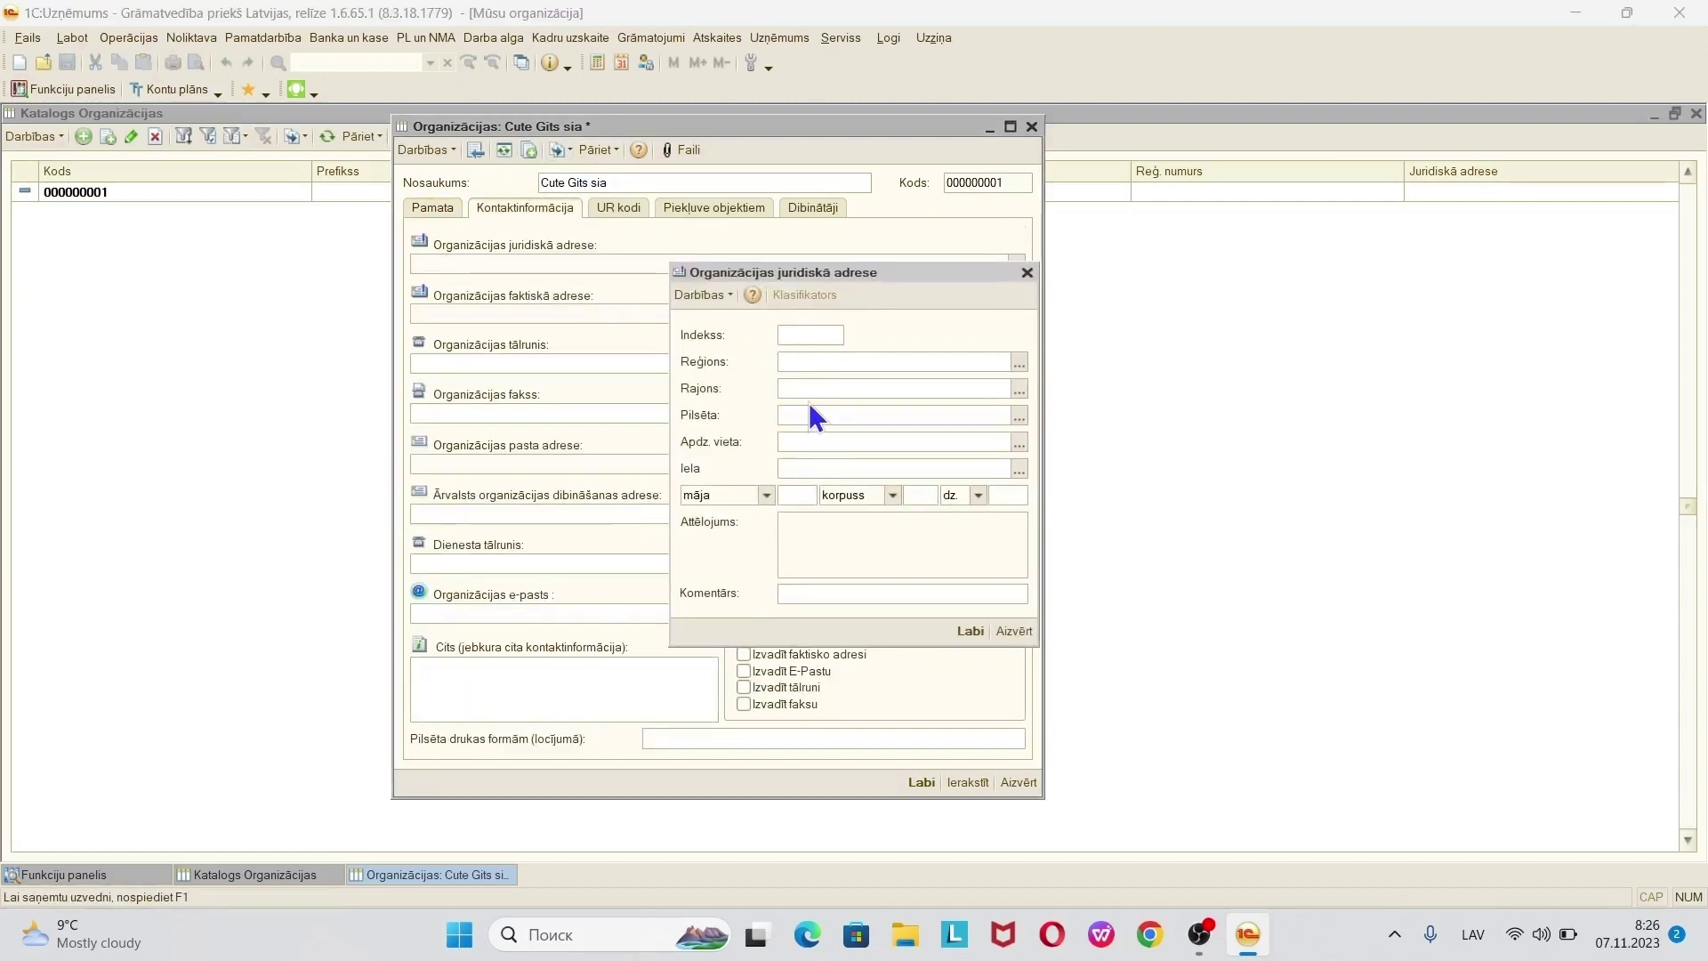
text(LV1046)
click(822, 415)
text(Rīga)
click(804, 503)
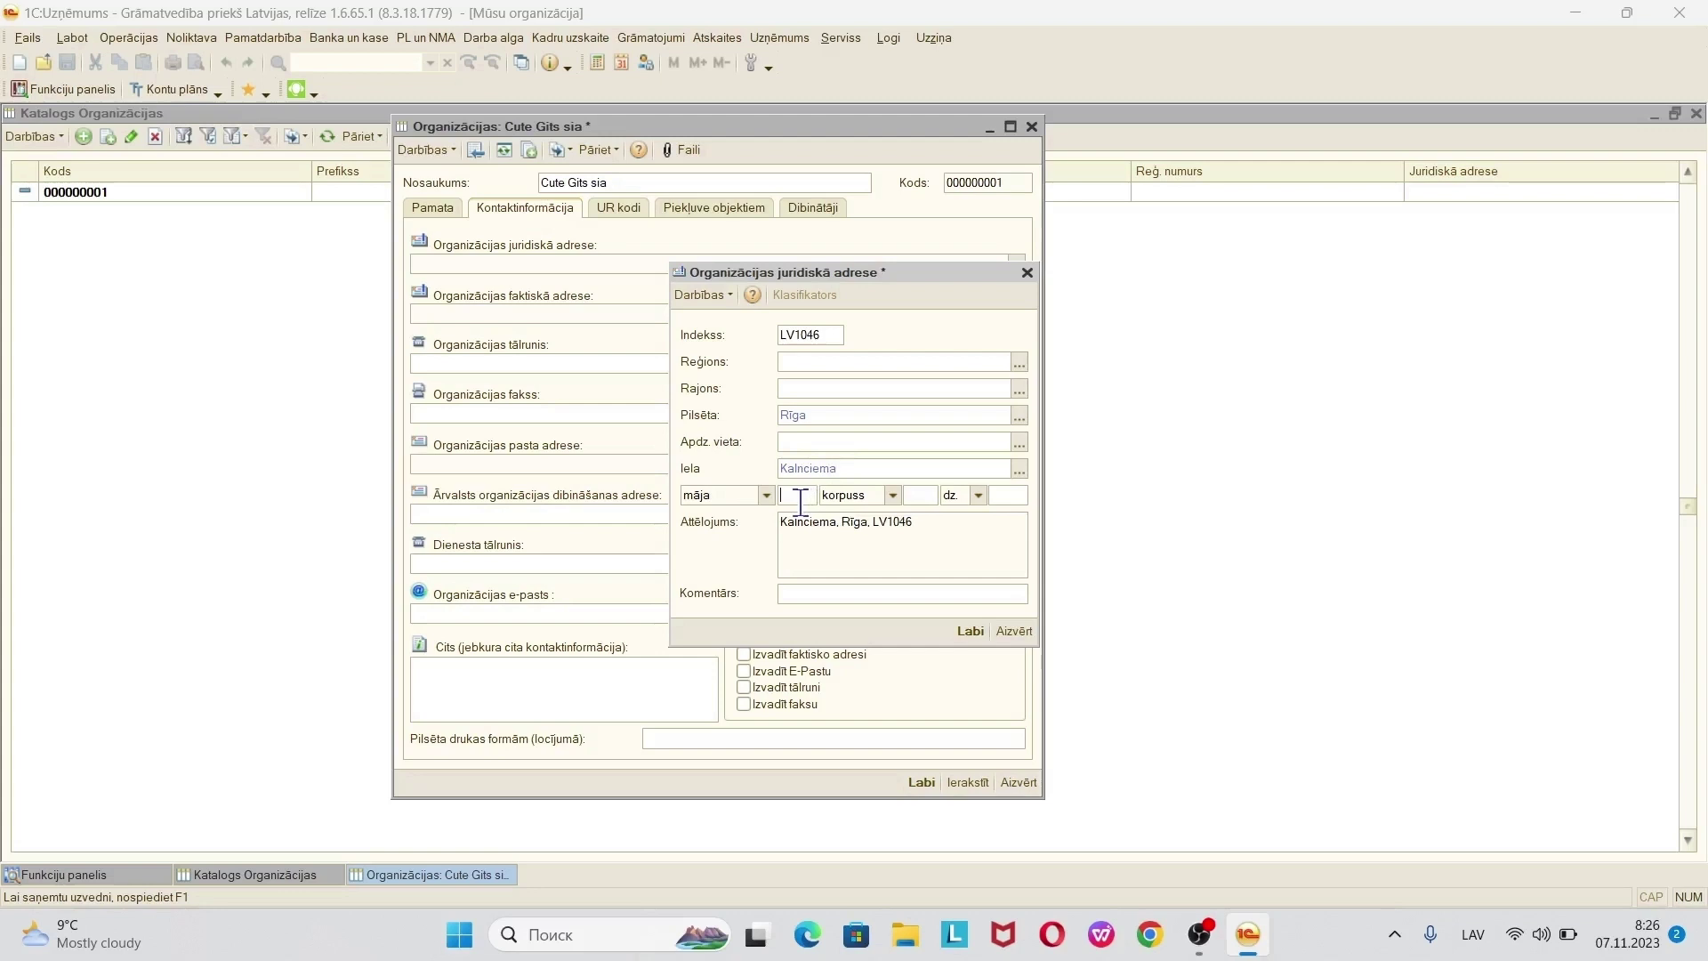
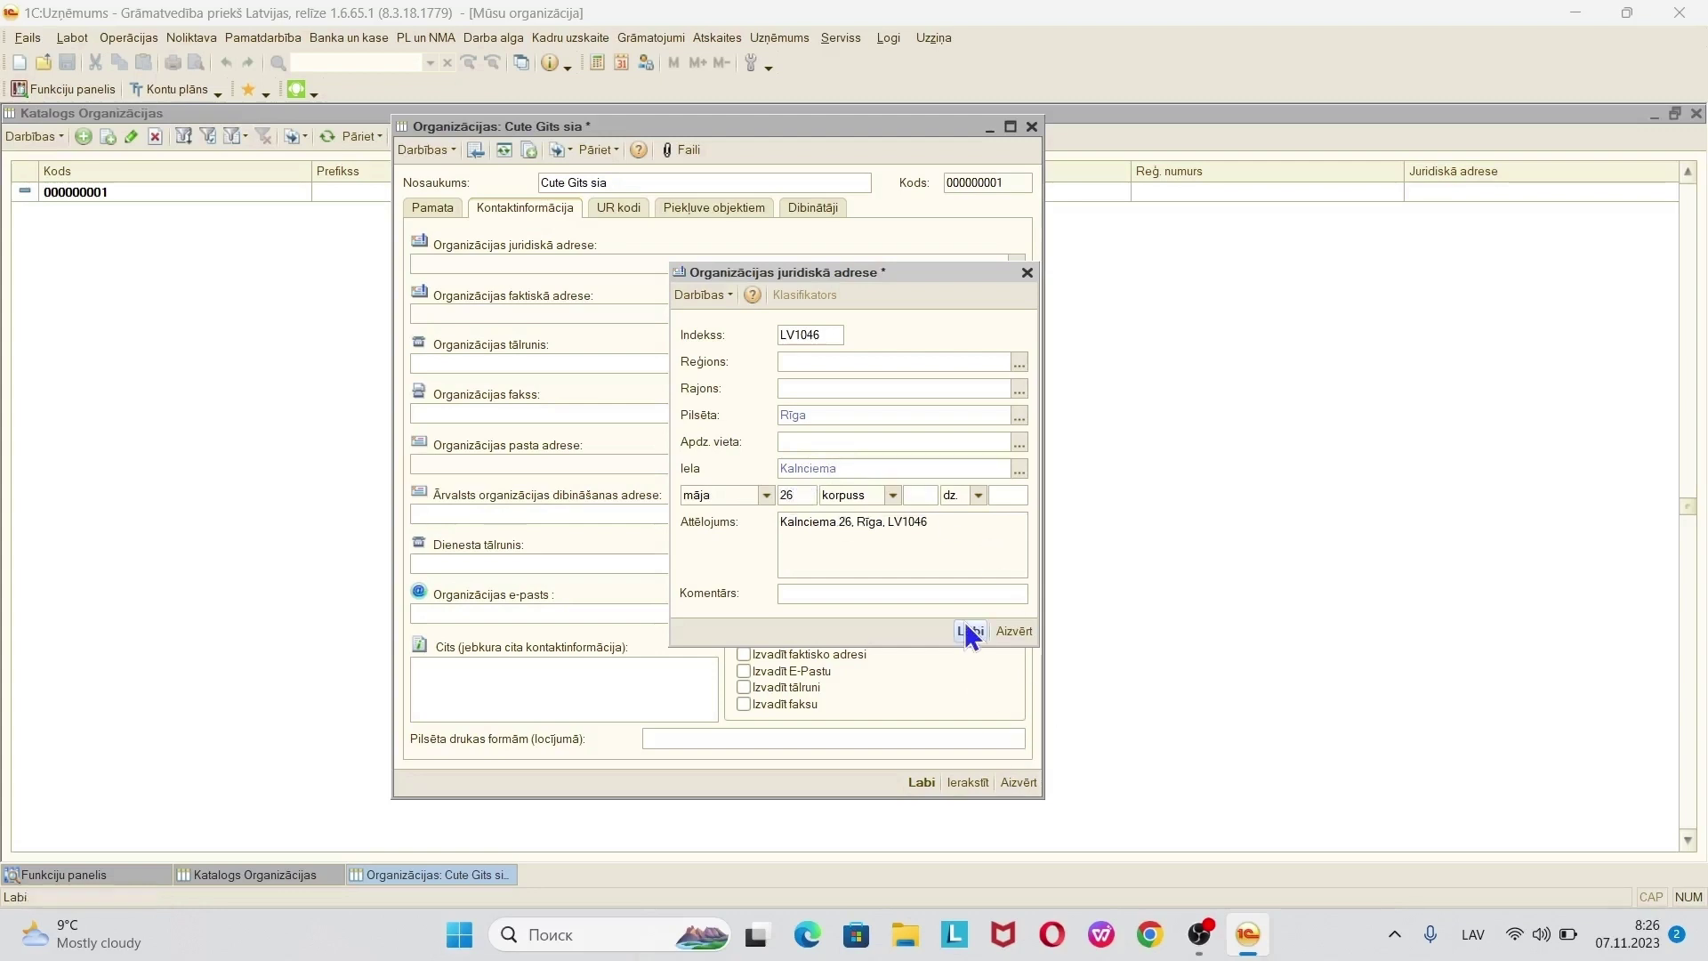
click(968, 631)
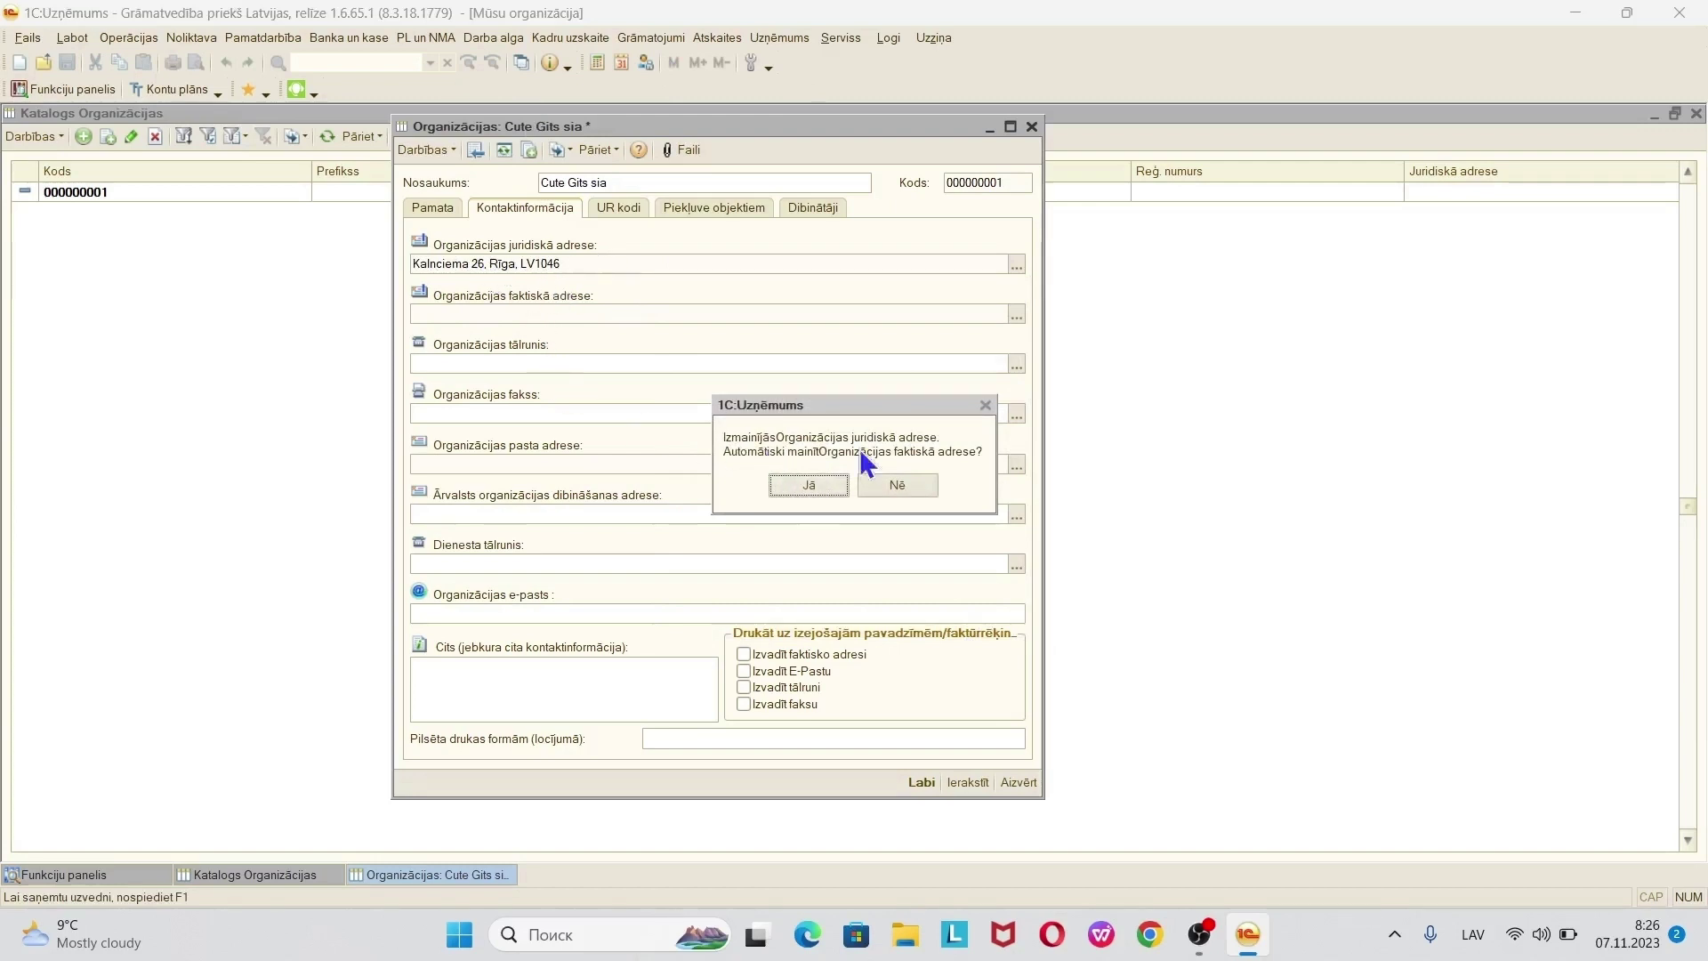
click(792, 486)
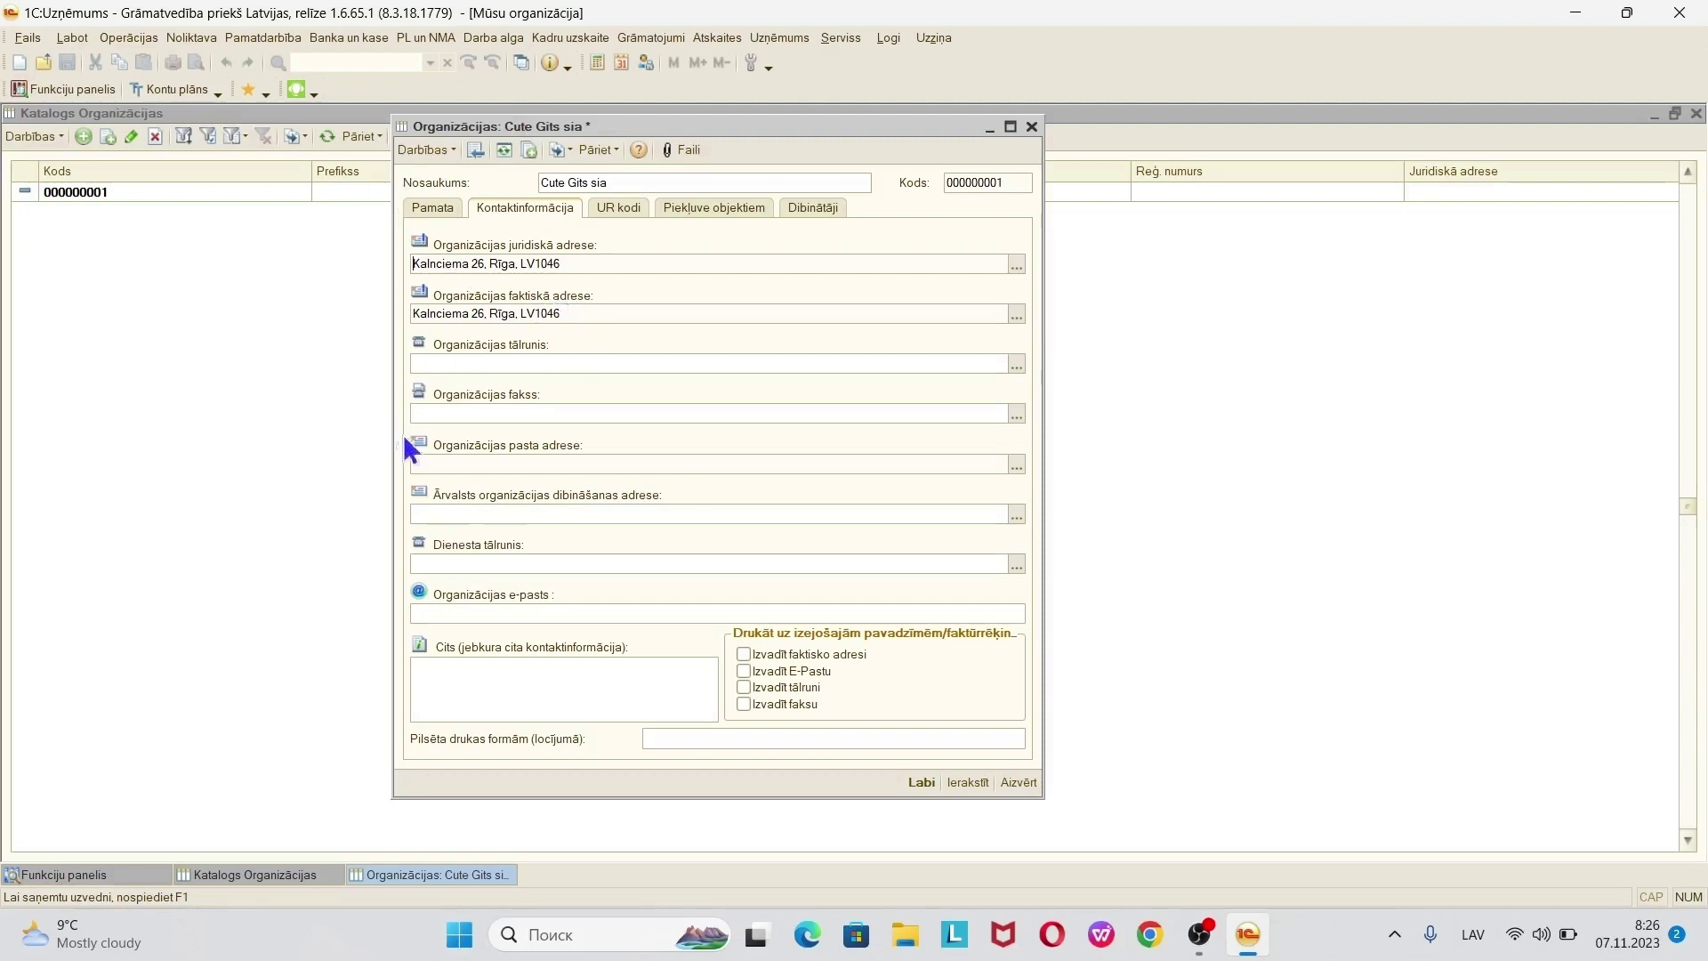
double_click(519, 463)
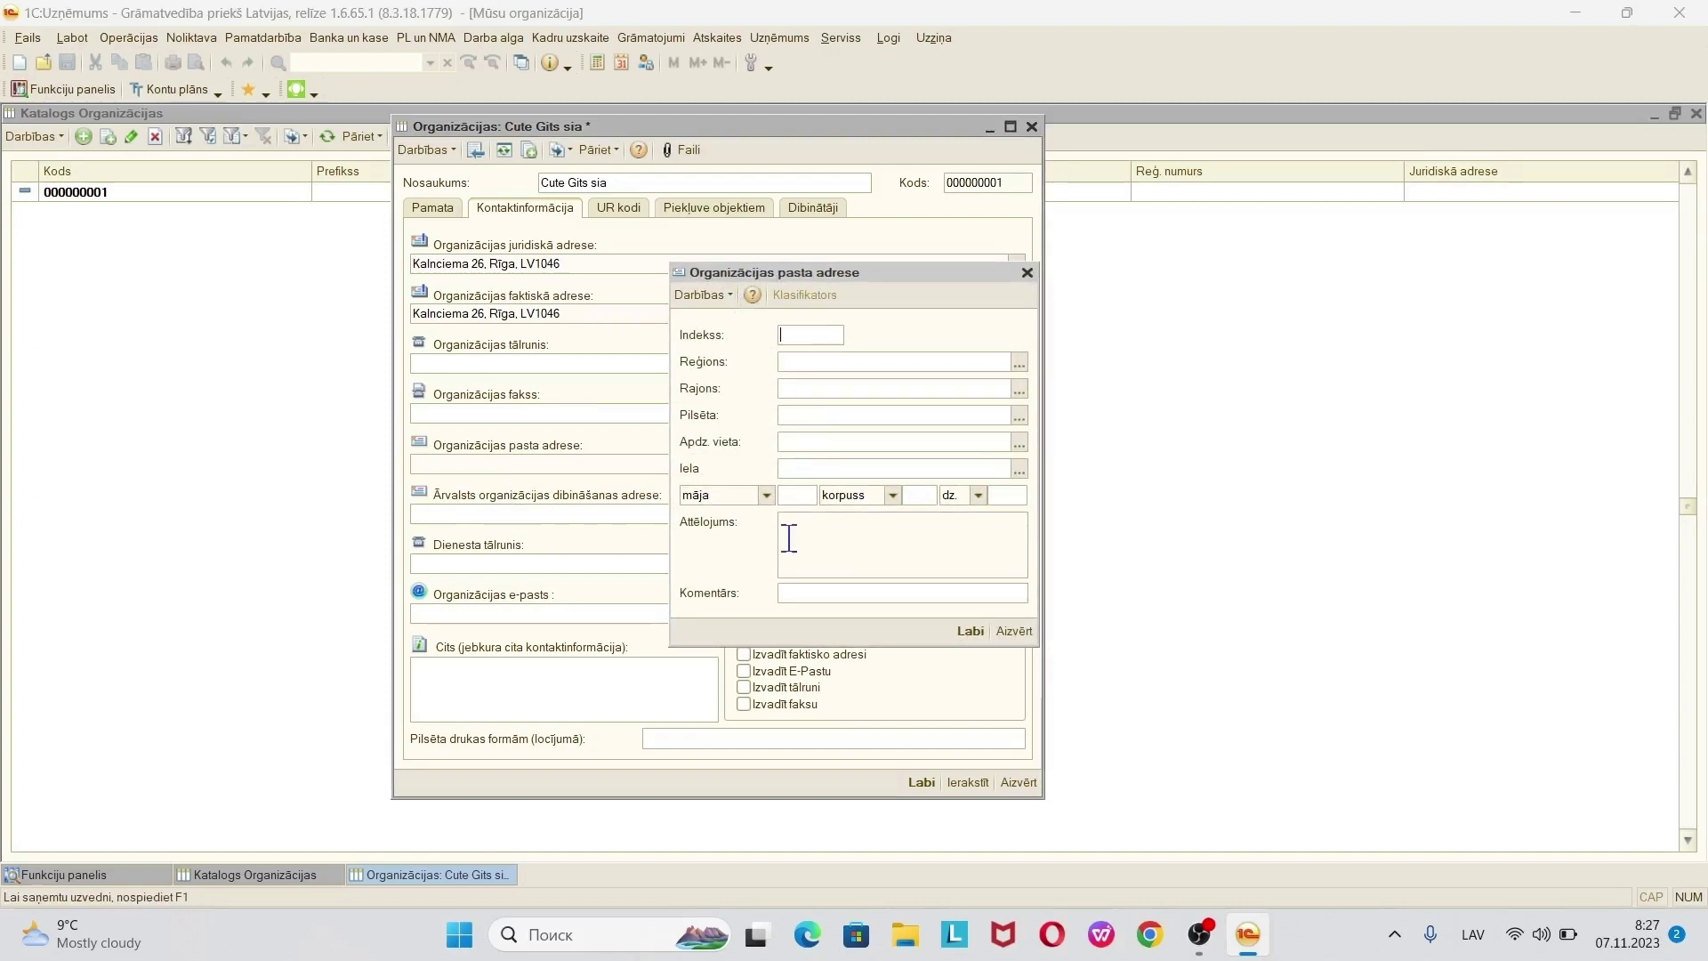
click(1028, 271)
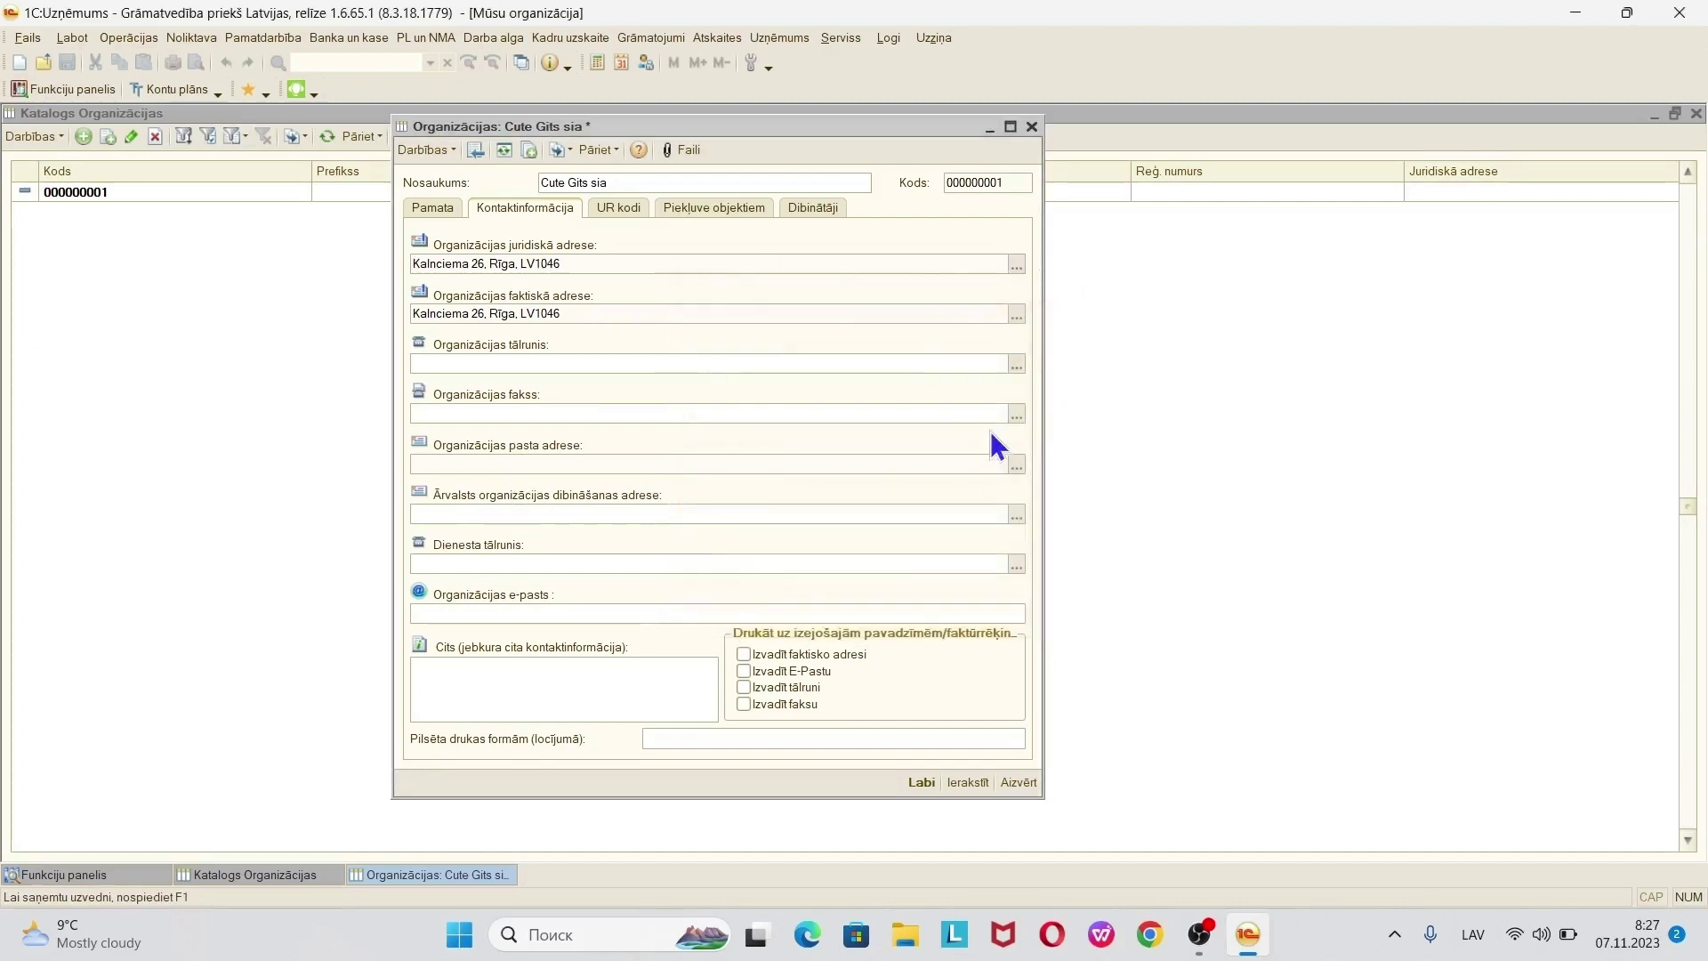
right_click(1019, 469)
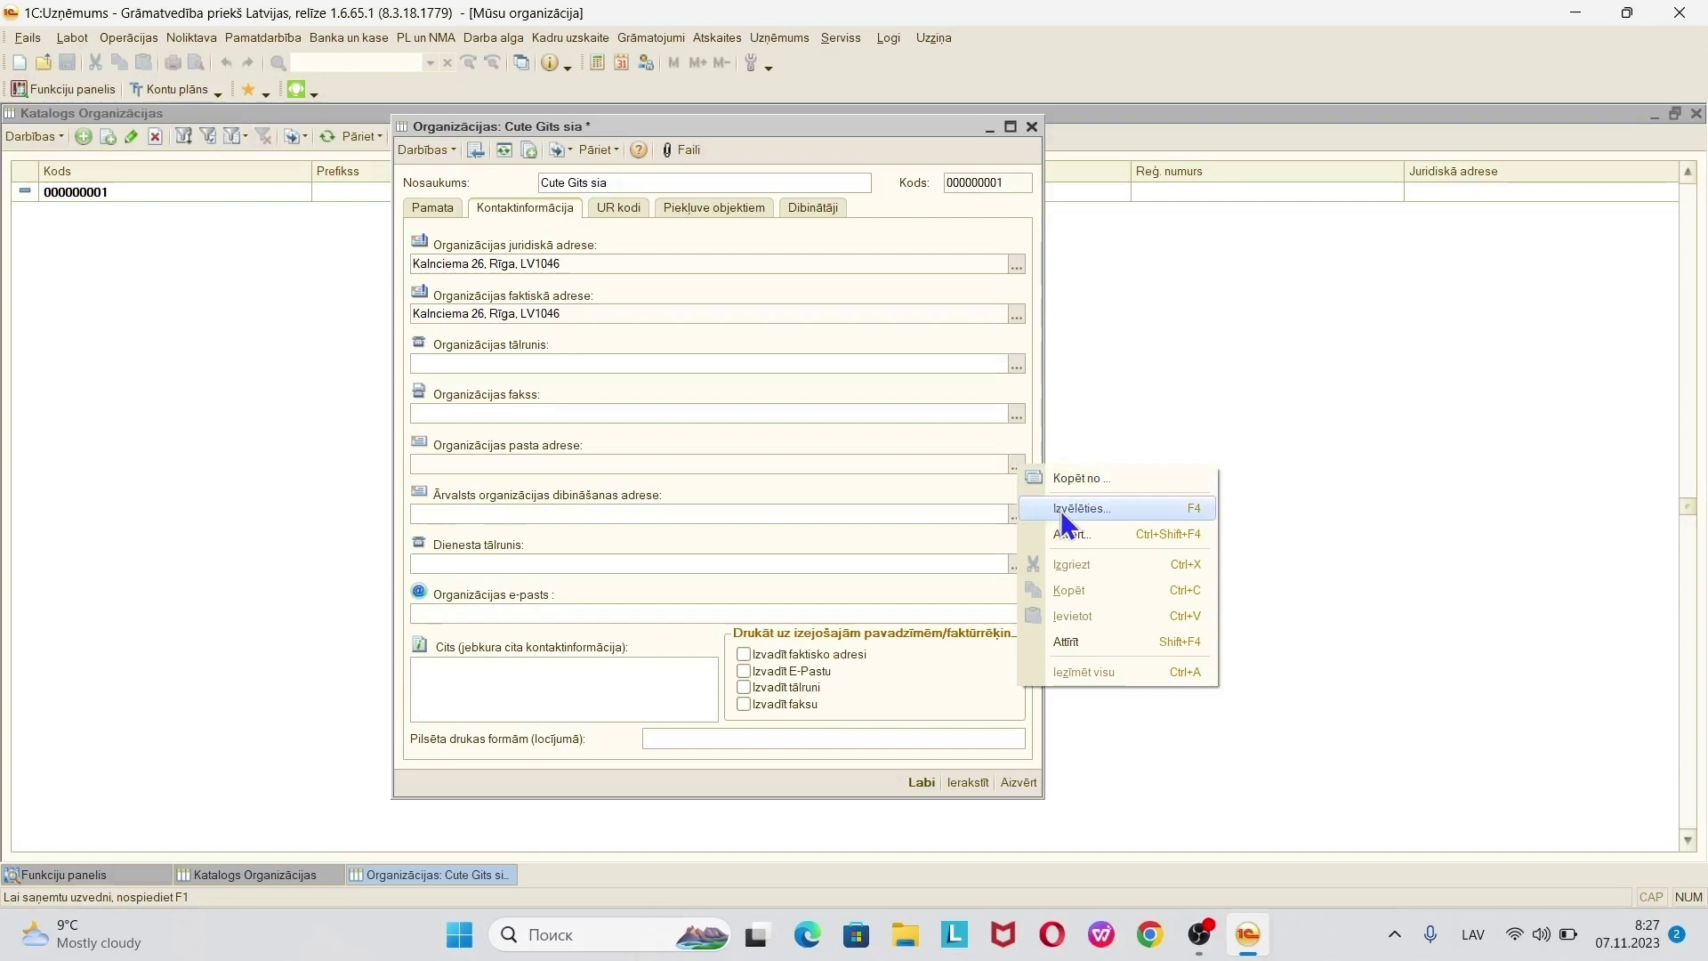
right_click(1020, 467)
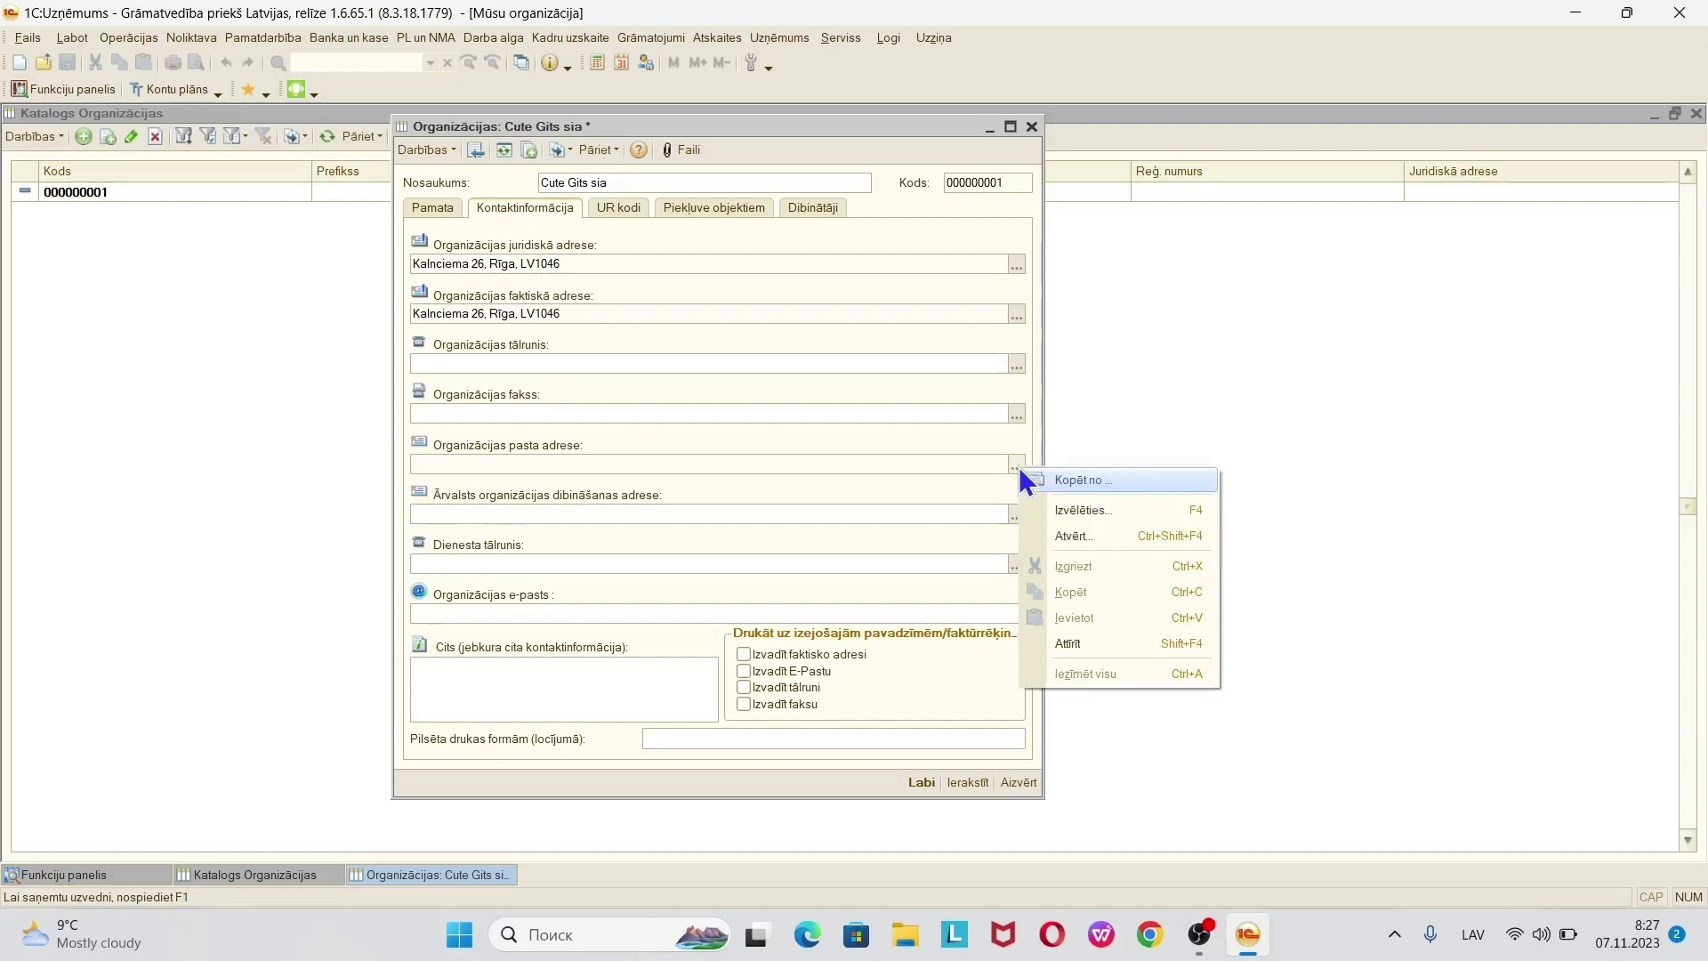
click(1122, 484)
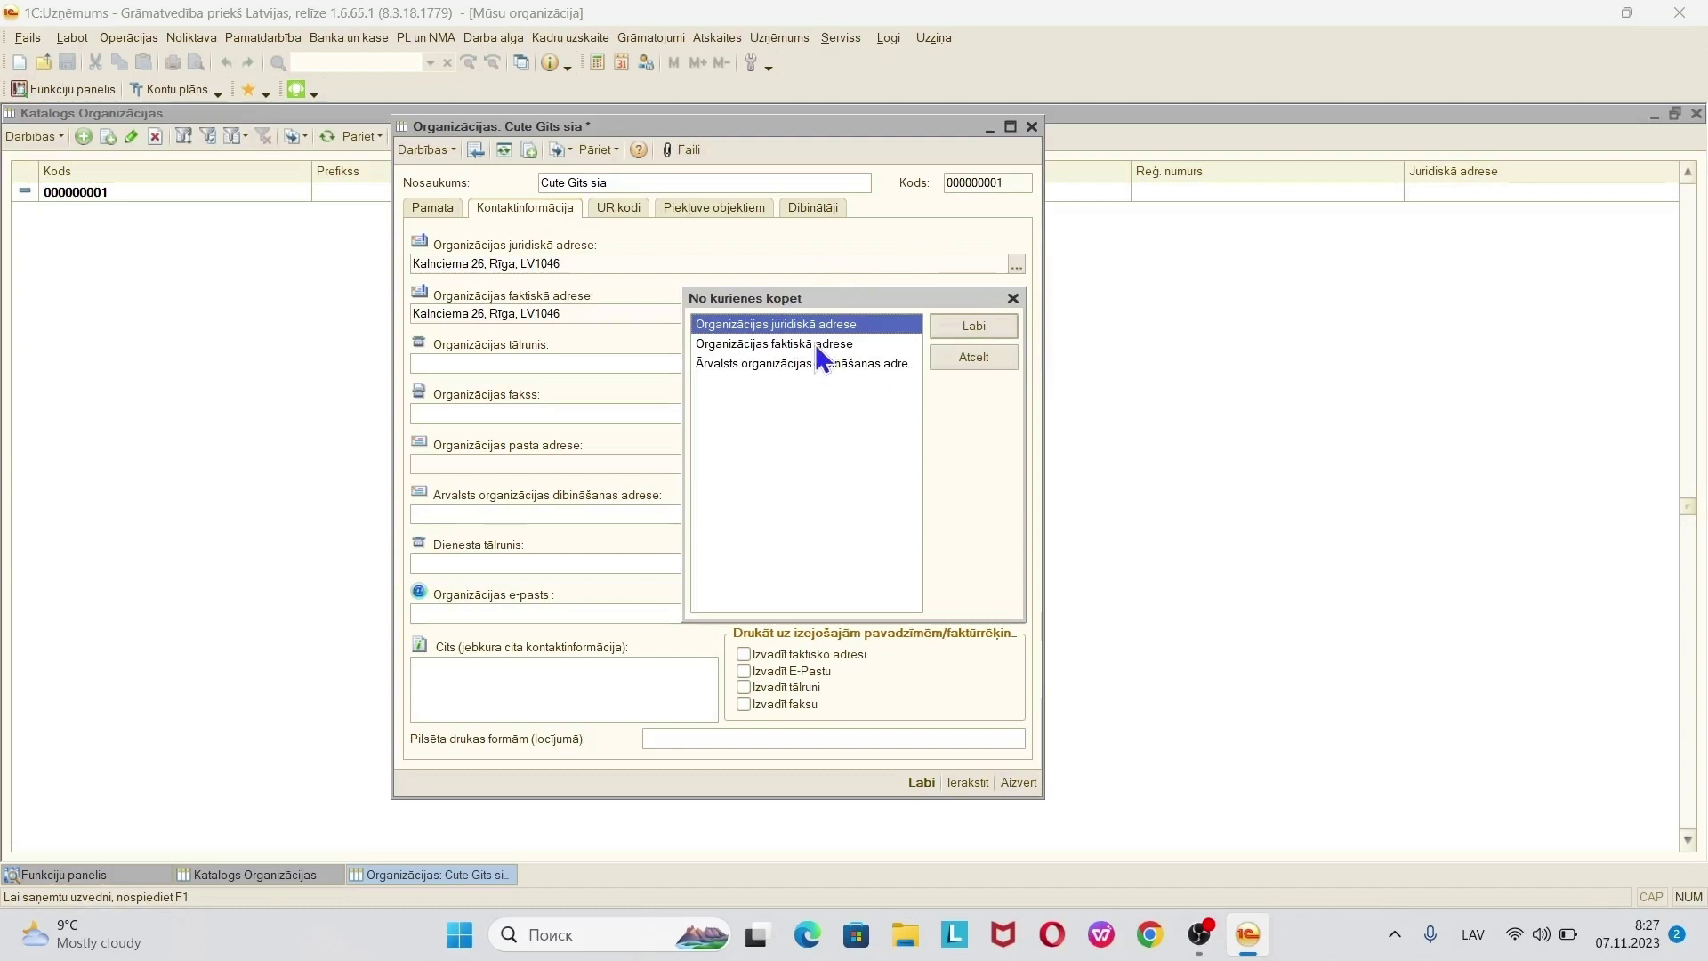
click(761, 343)
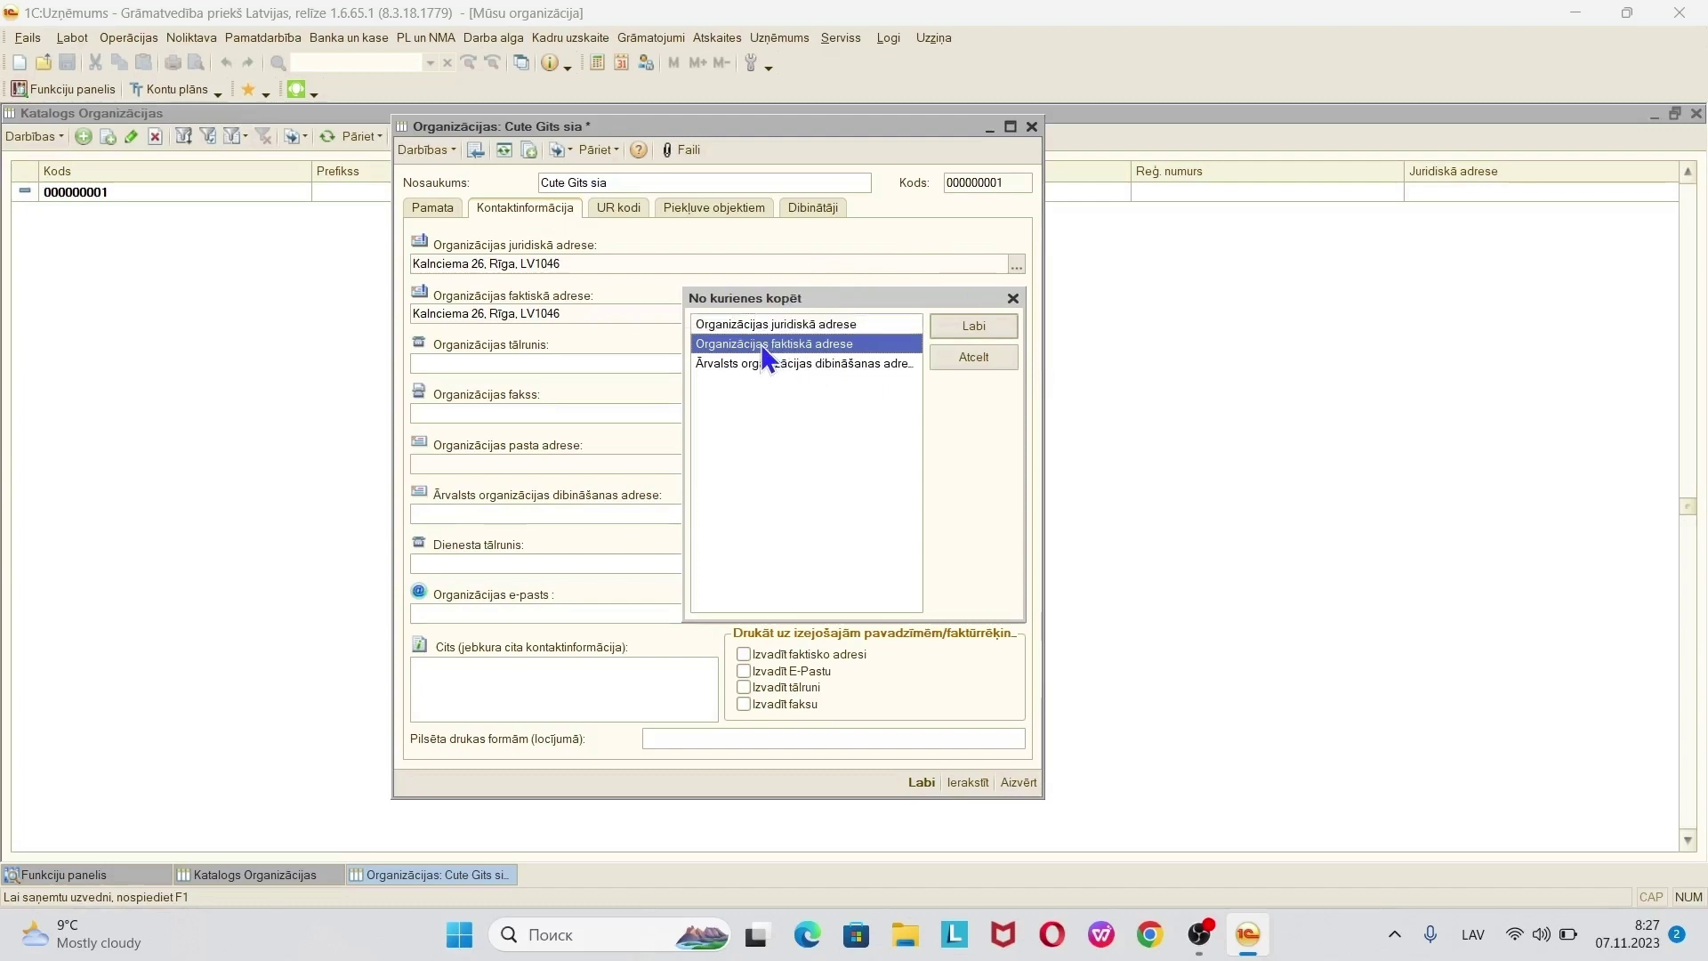
click(970, 322)
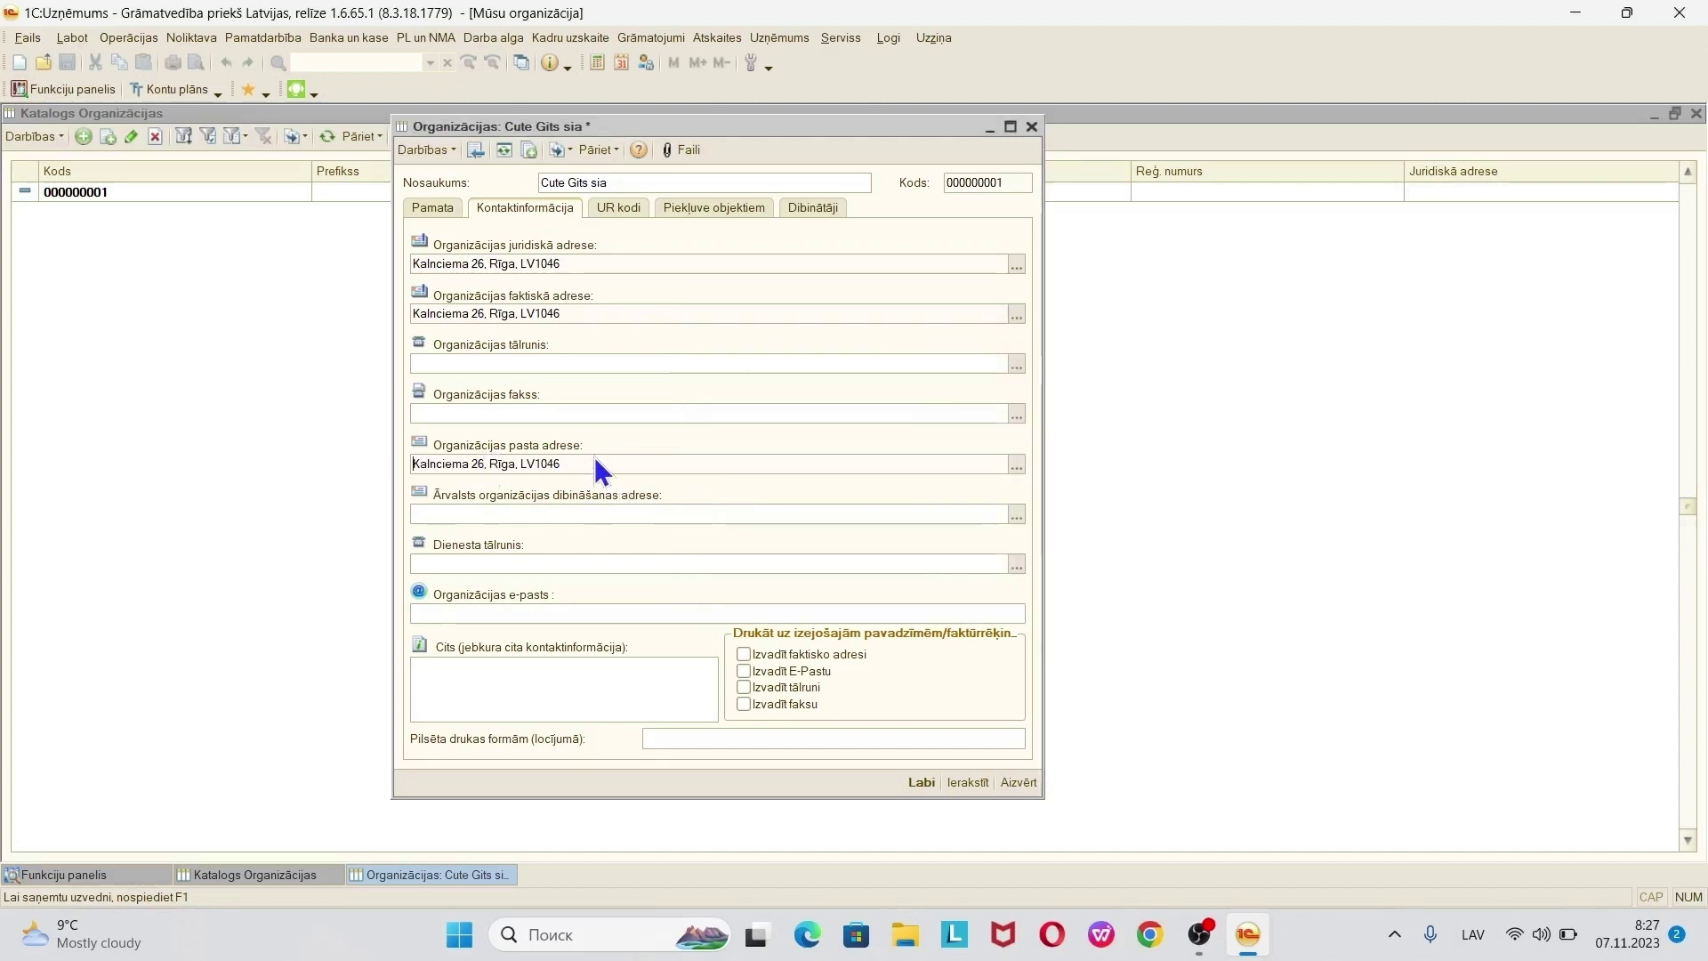
- Enter the company phone and e-mail, and tick printing the e-mail and factual address on invoices
click(534, 365)
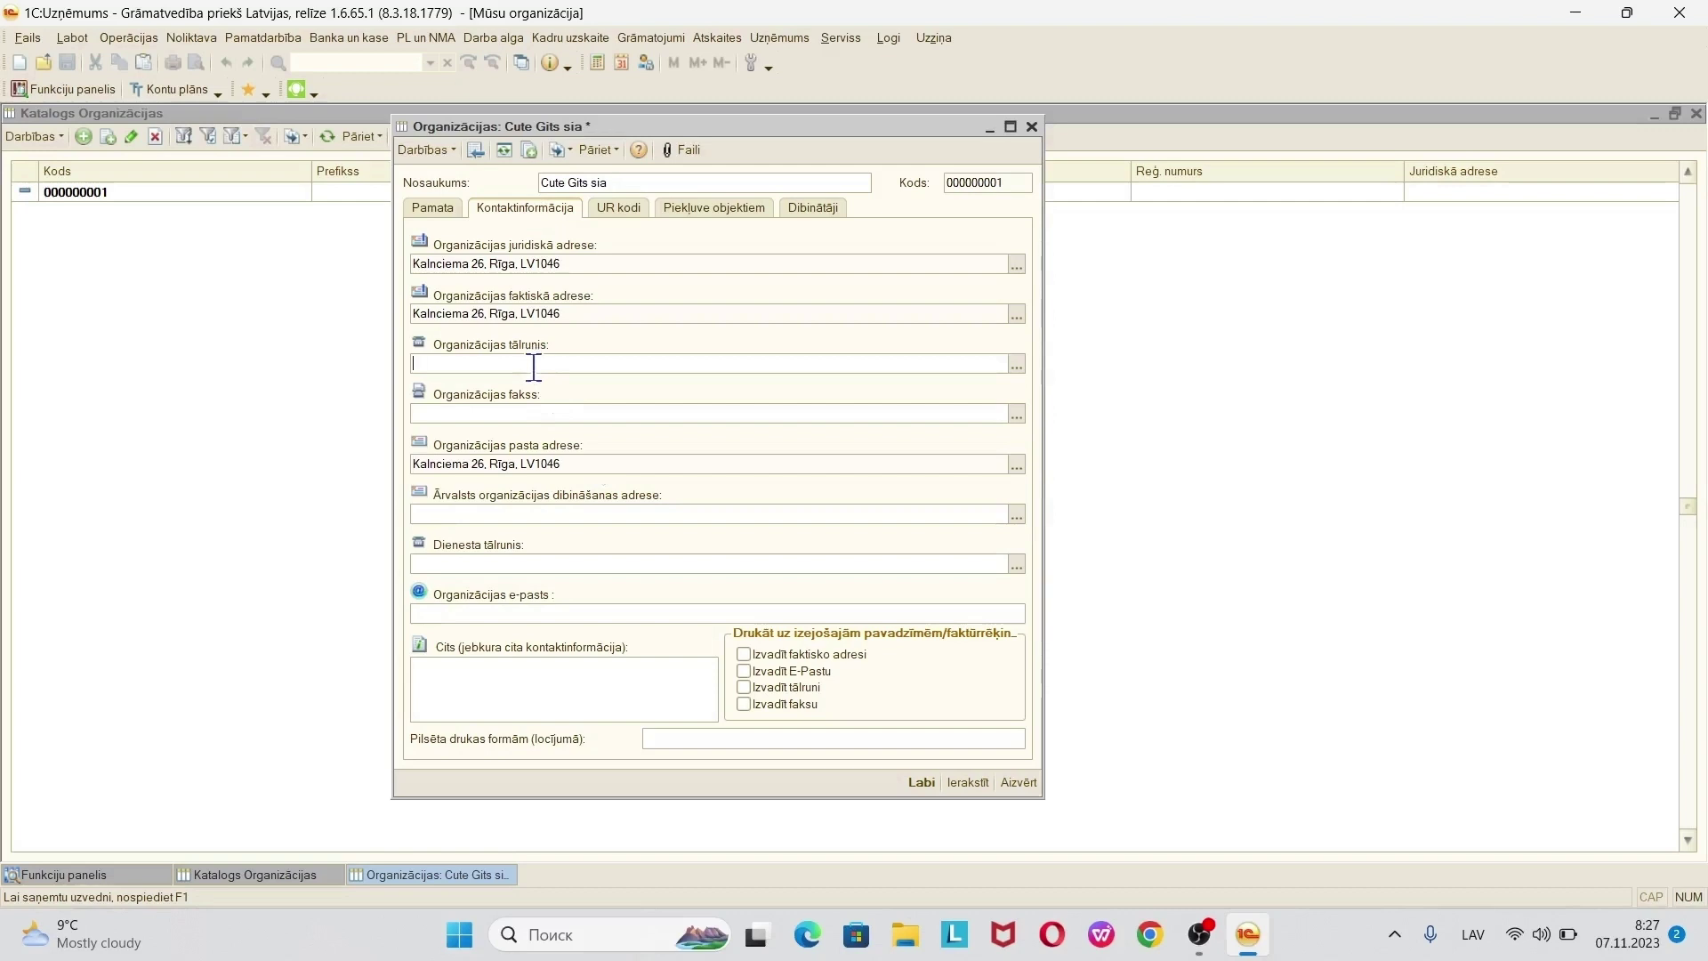
click(524, 612)
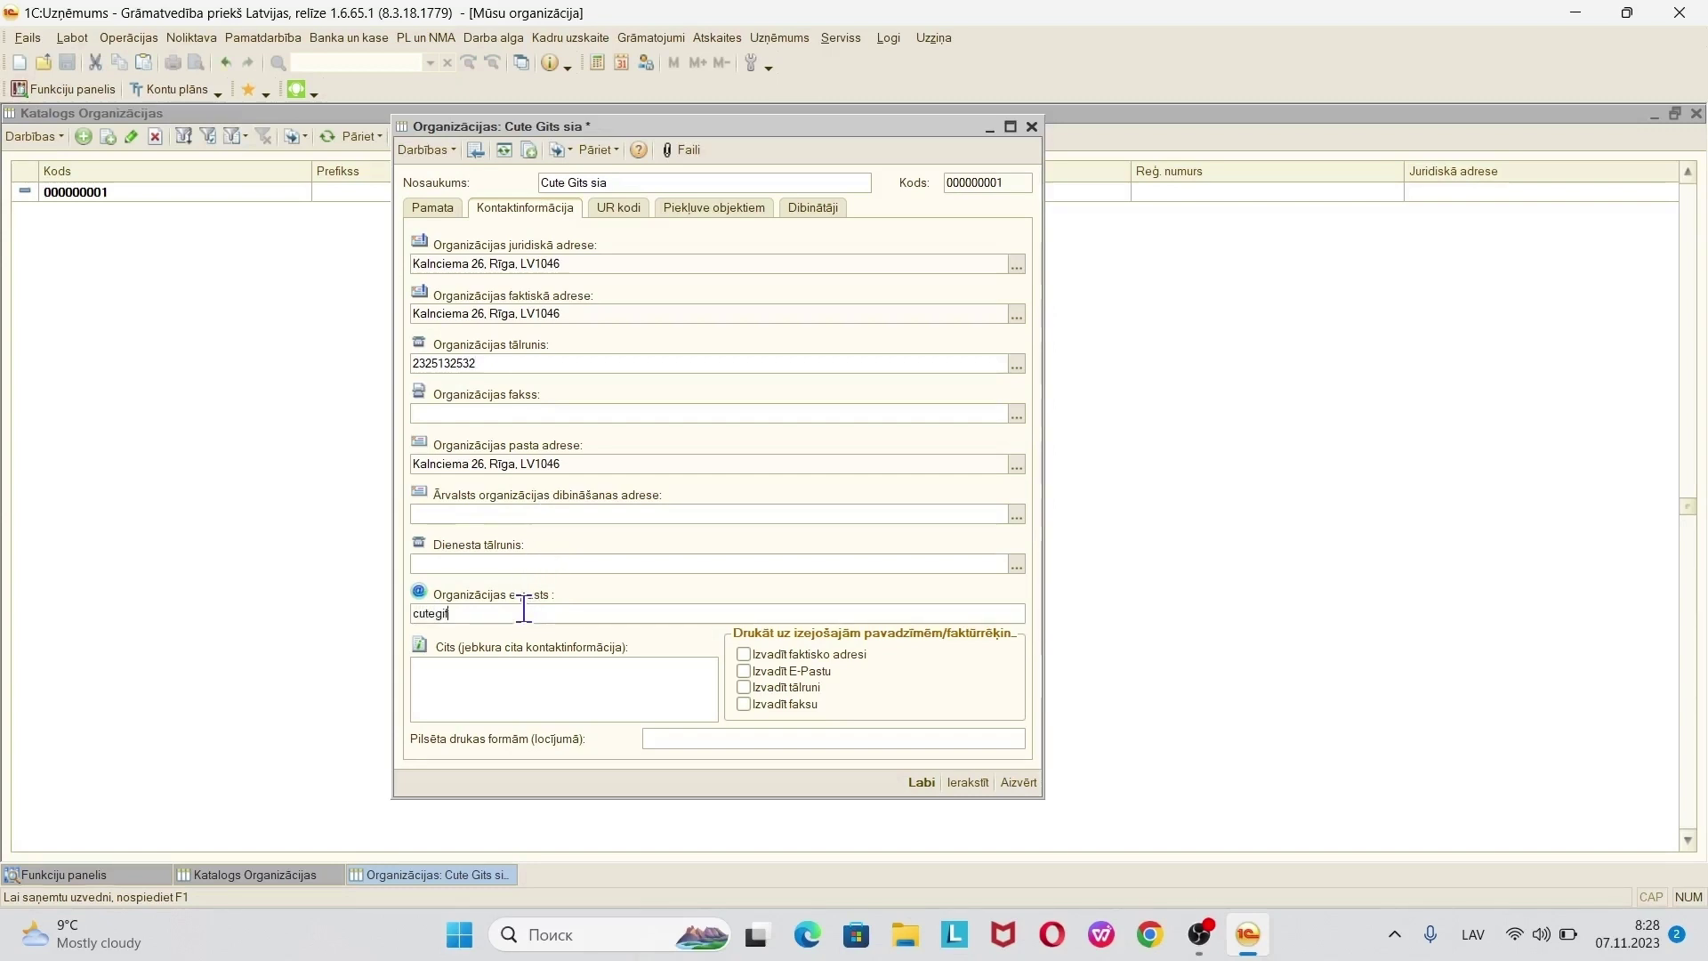
click(743, 671)
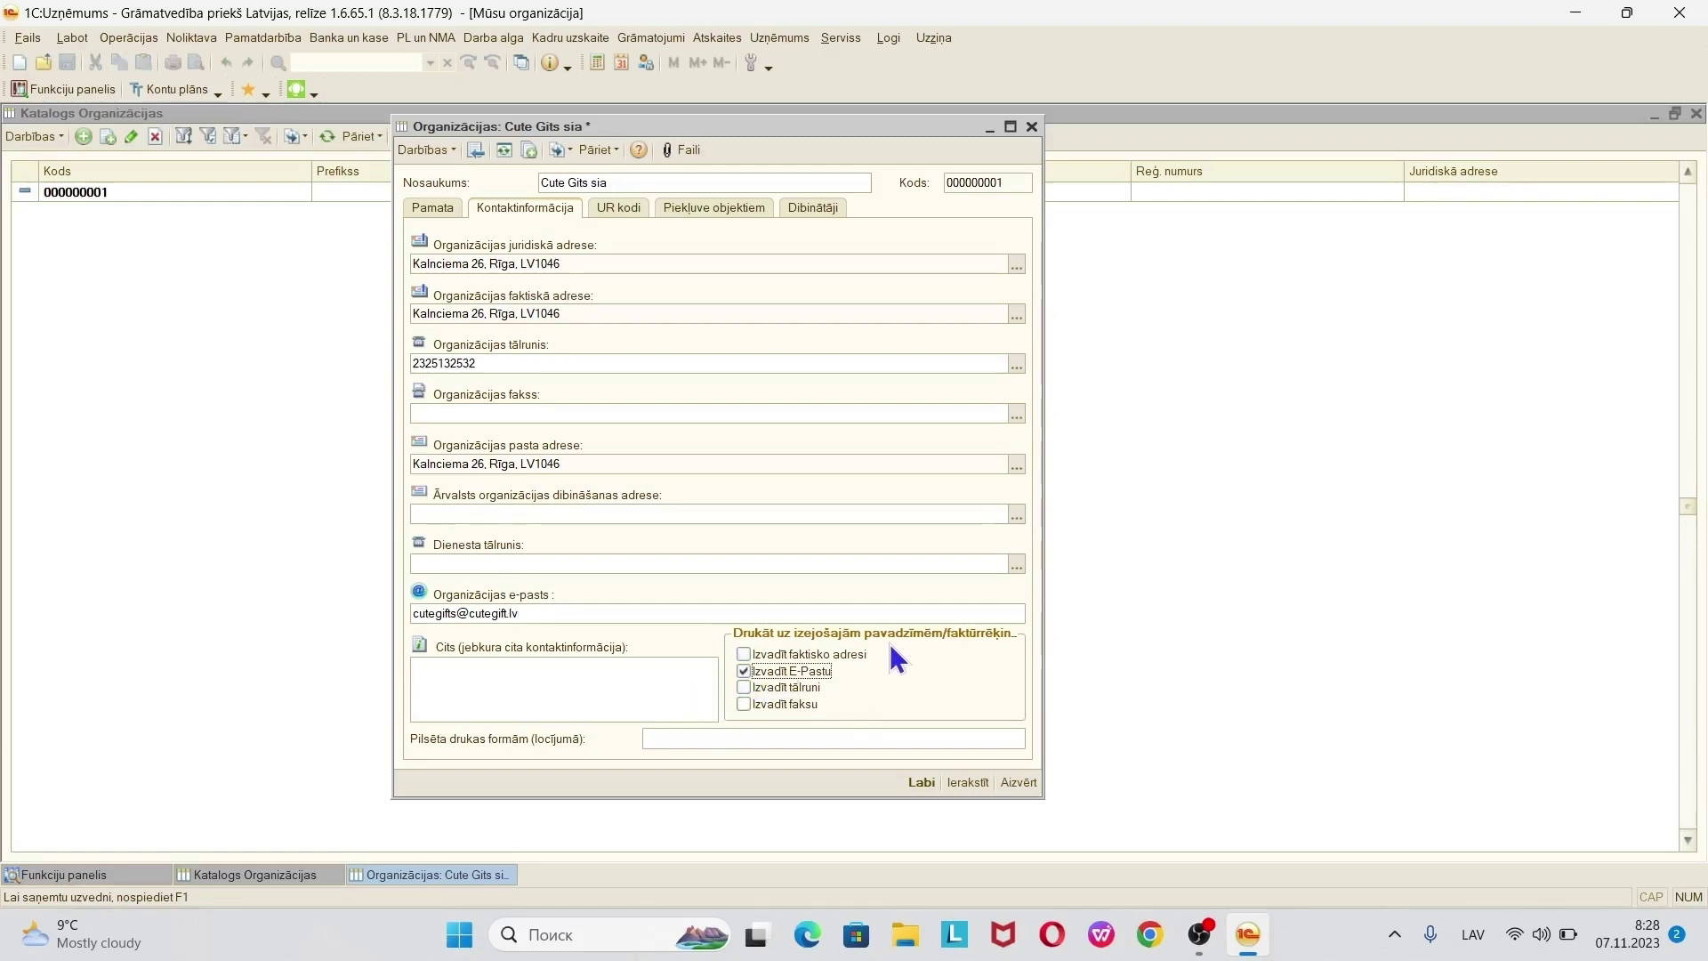
click(747, 655)
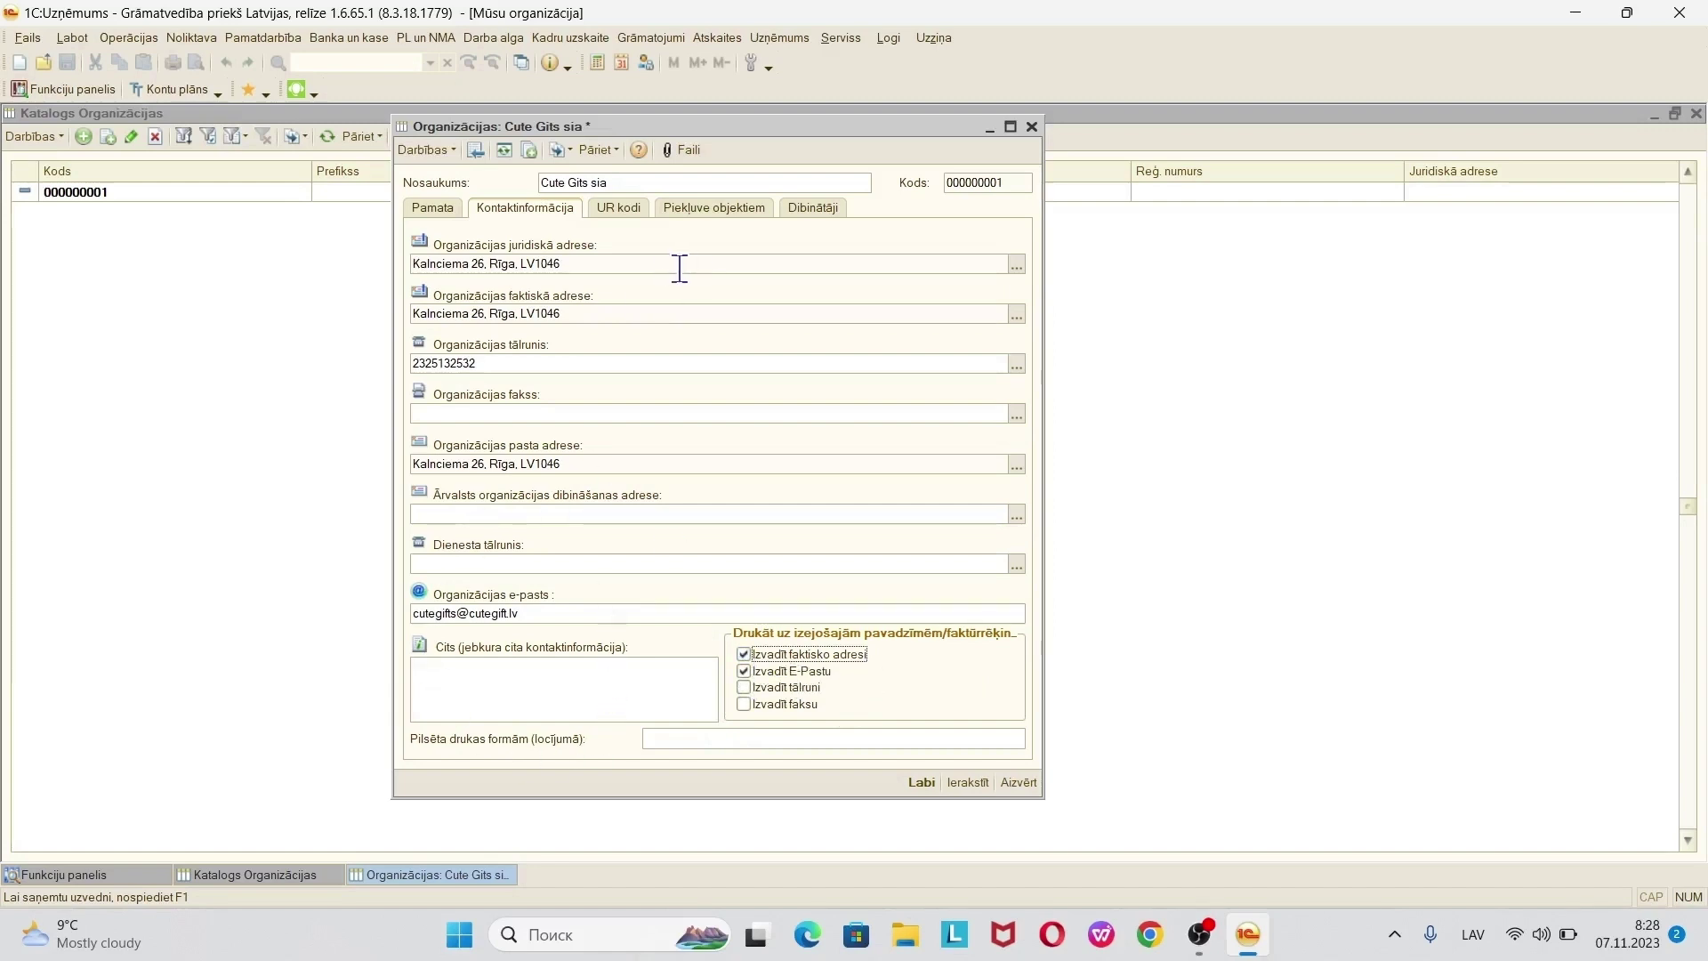
- Return to the Pamata tab, then save and close the Cute Gits sia card
click(438, 212)
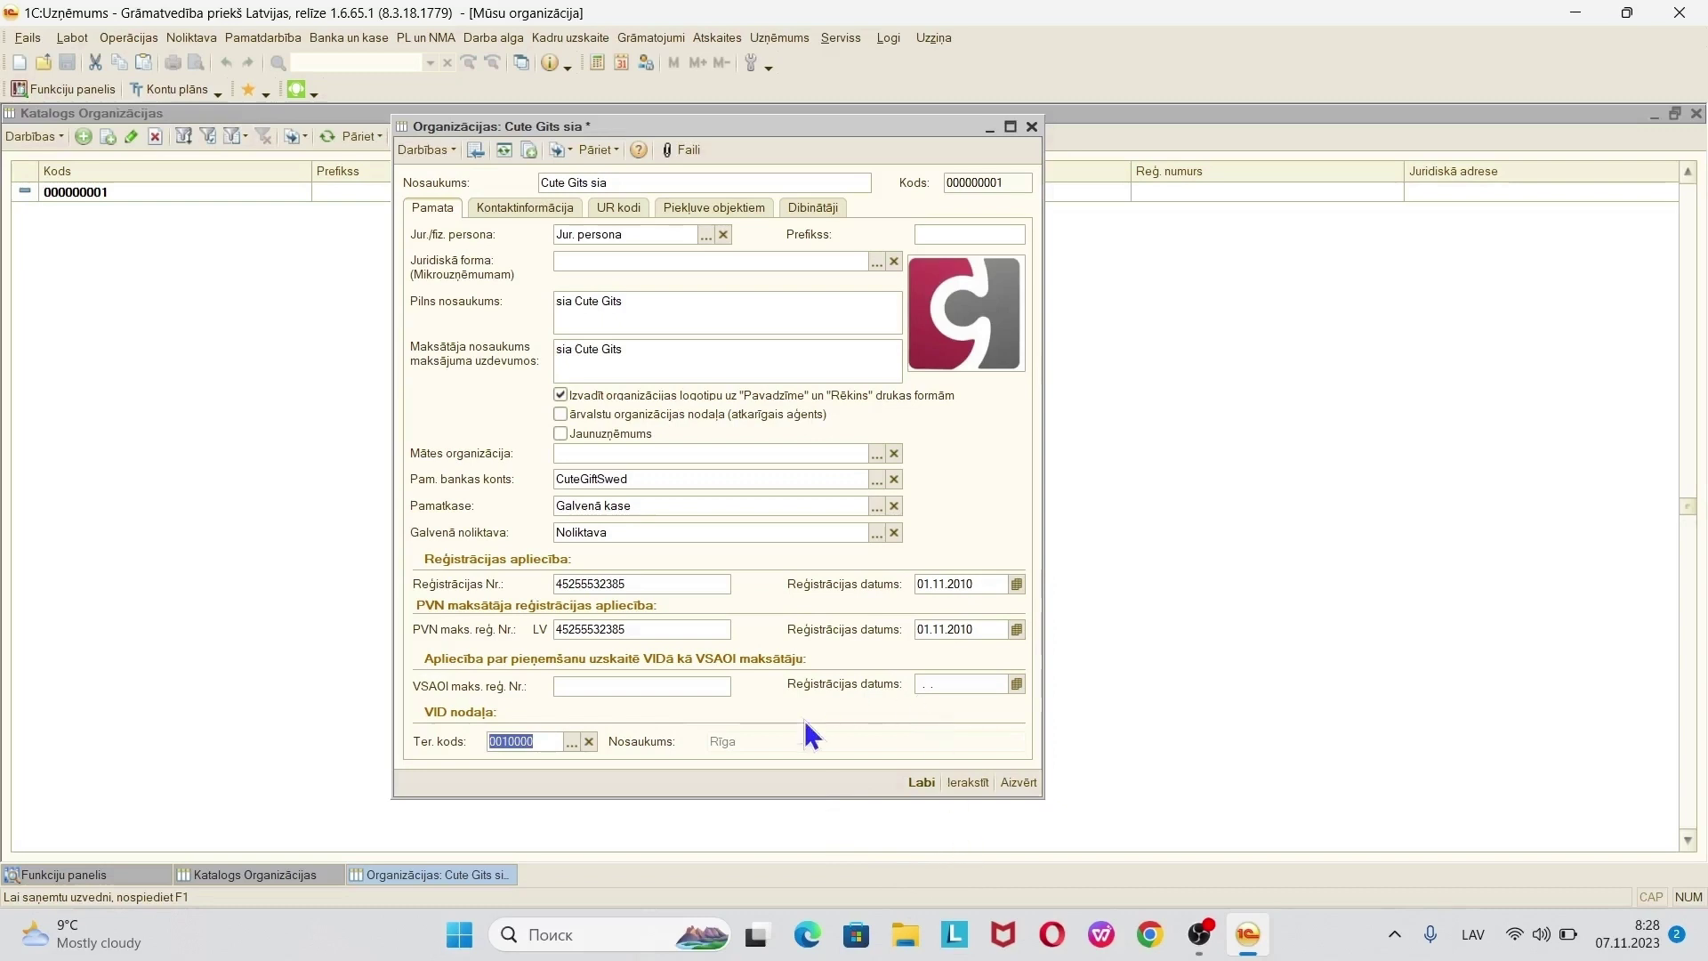
click(967, 782)
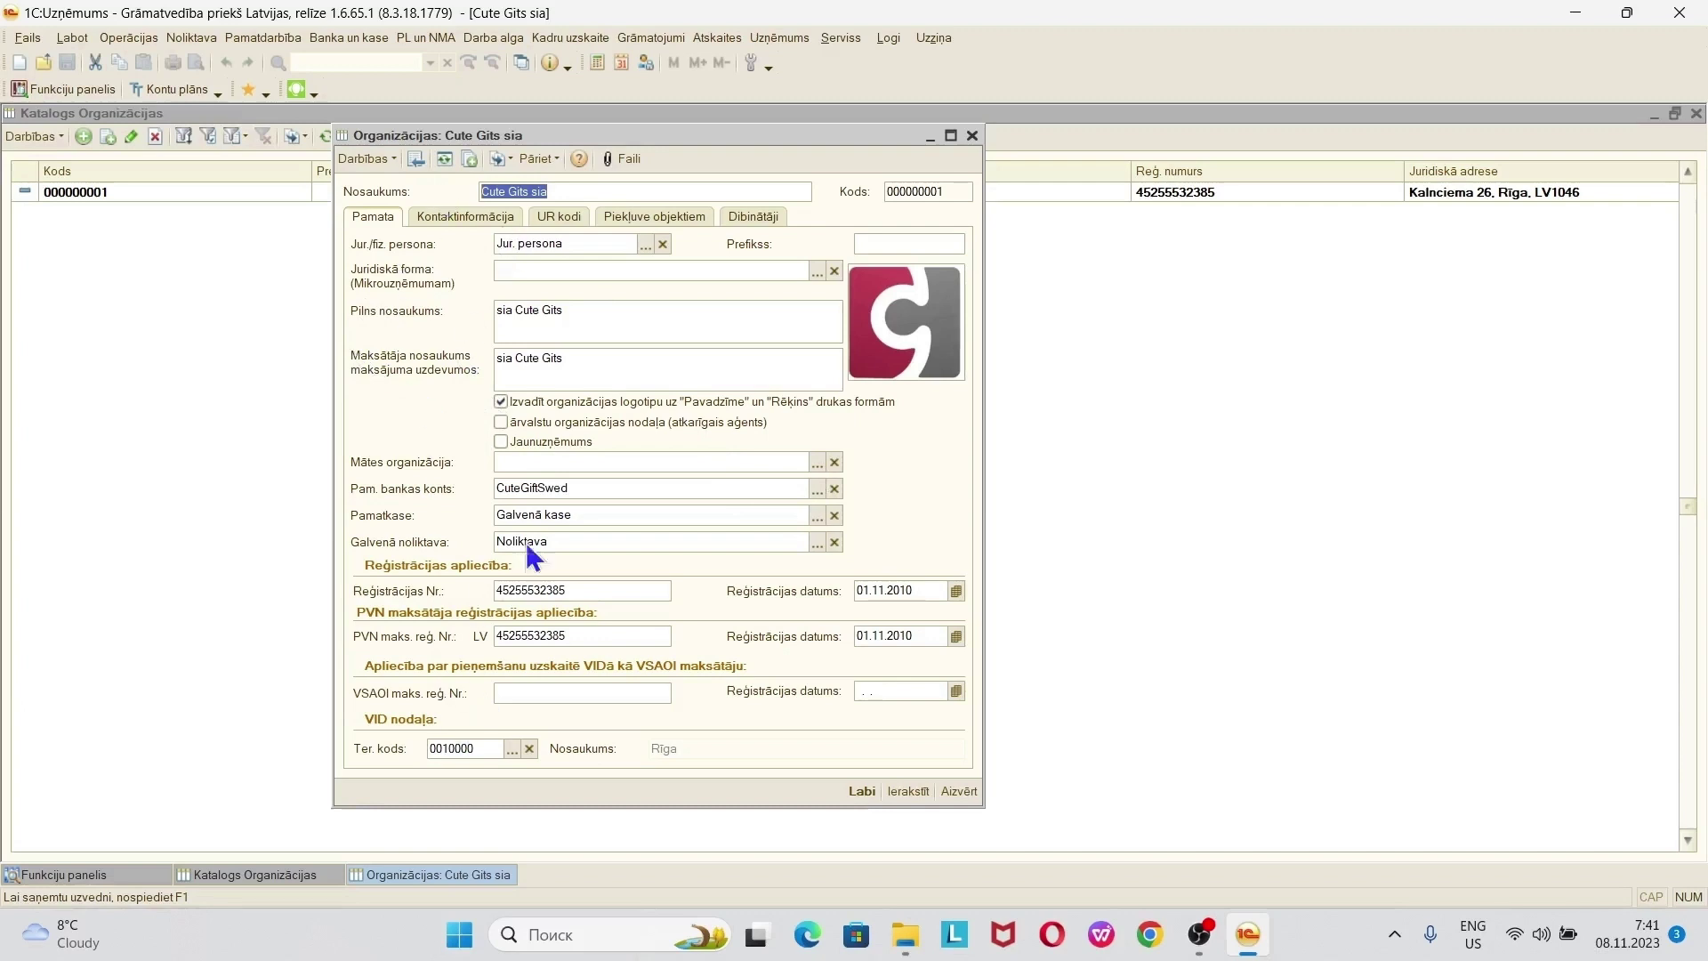
click(862, 790)
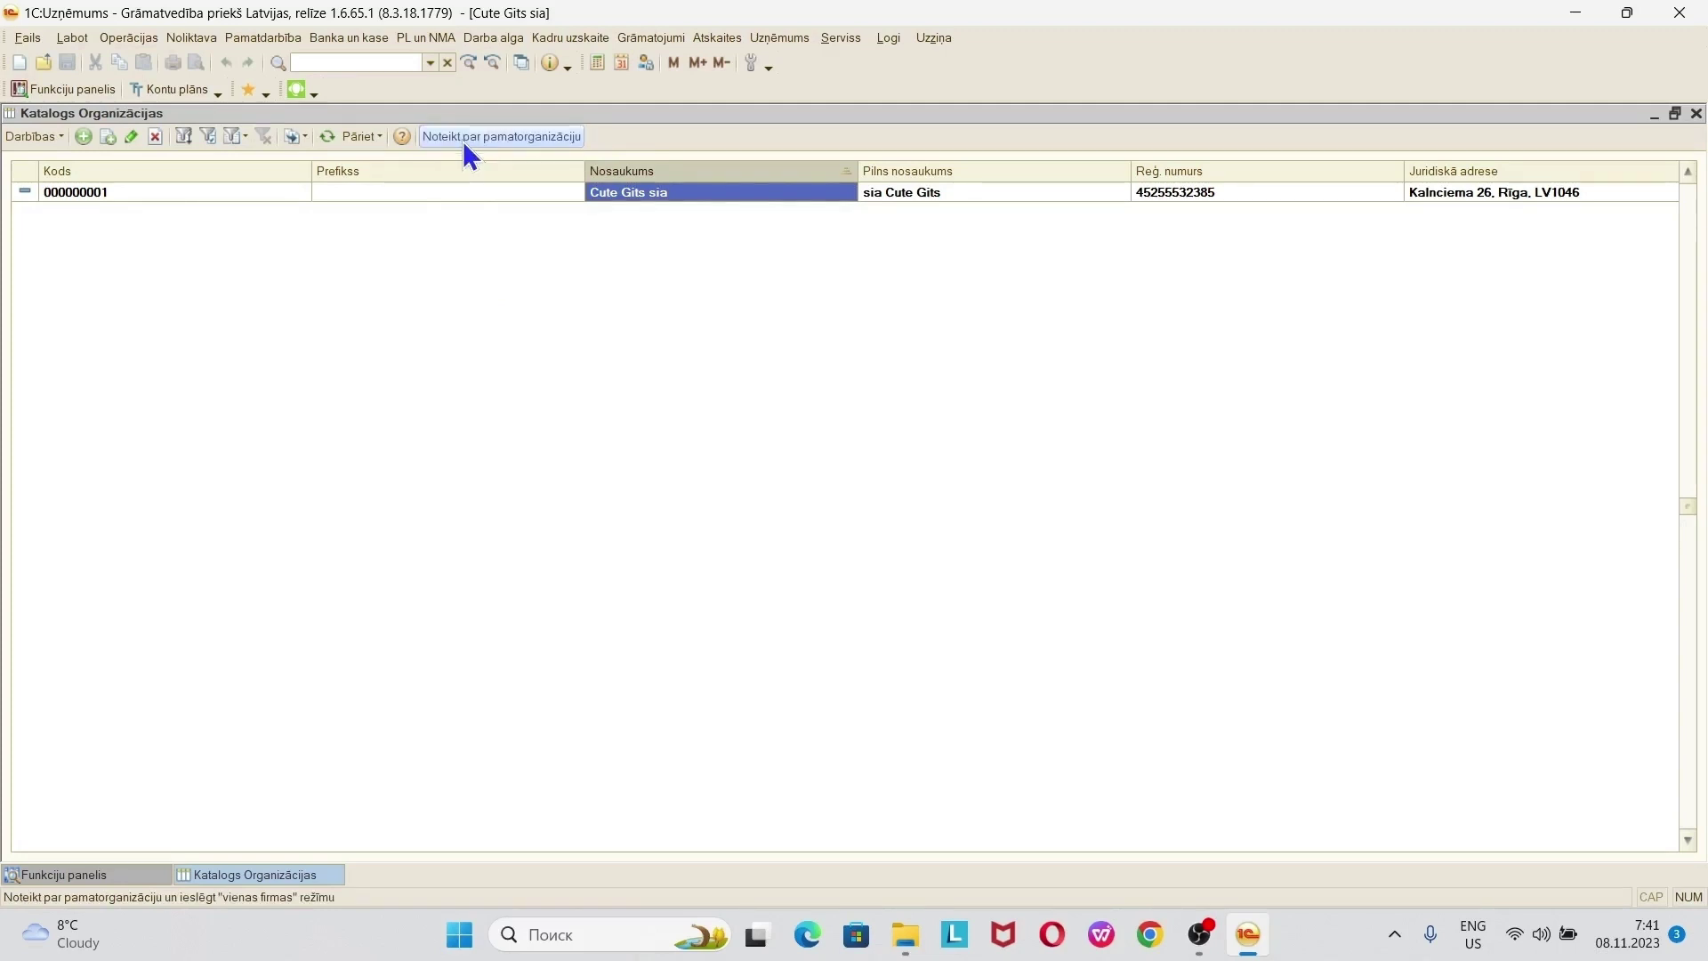
- Close the organisations catalogue, open Uzņēmums > Organizāciju apakšnodaļas, and add a new entry
click(1697, 113)
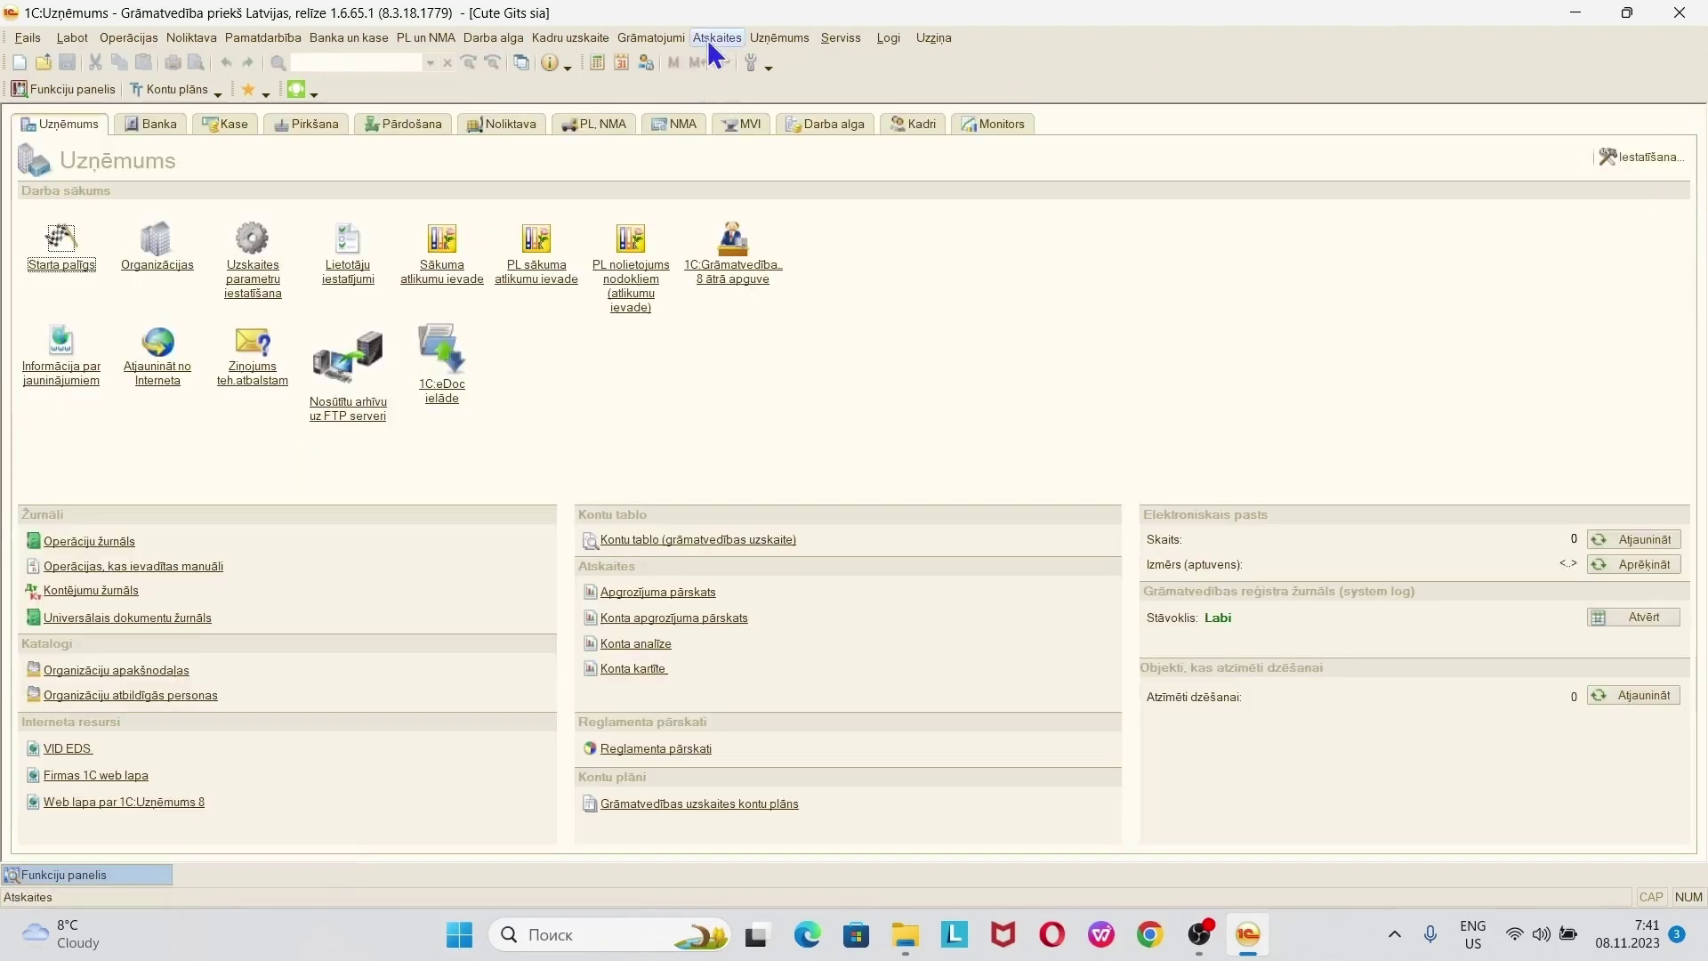
click(782, 39)
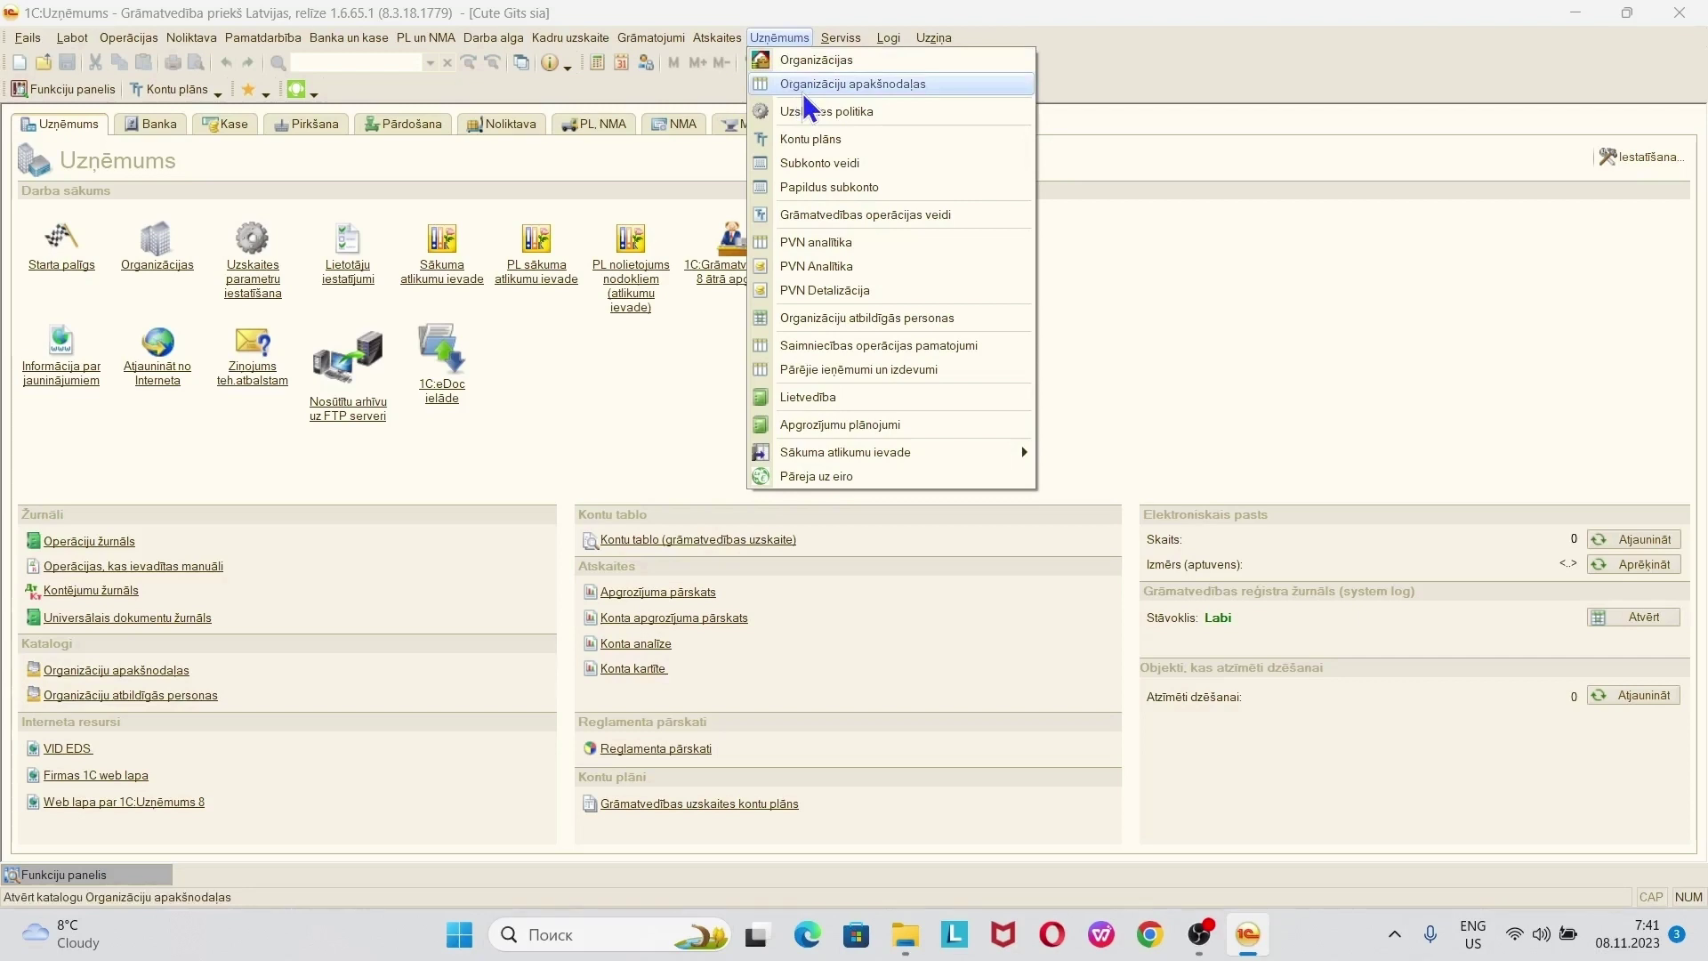
click(846, 92)
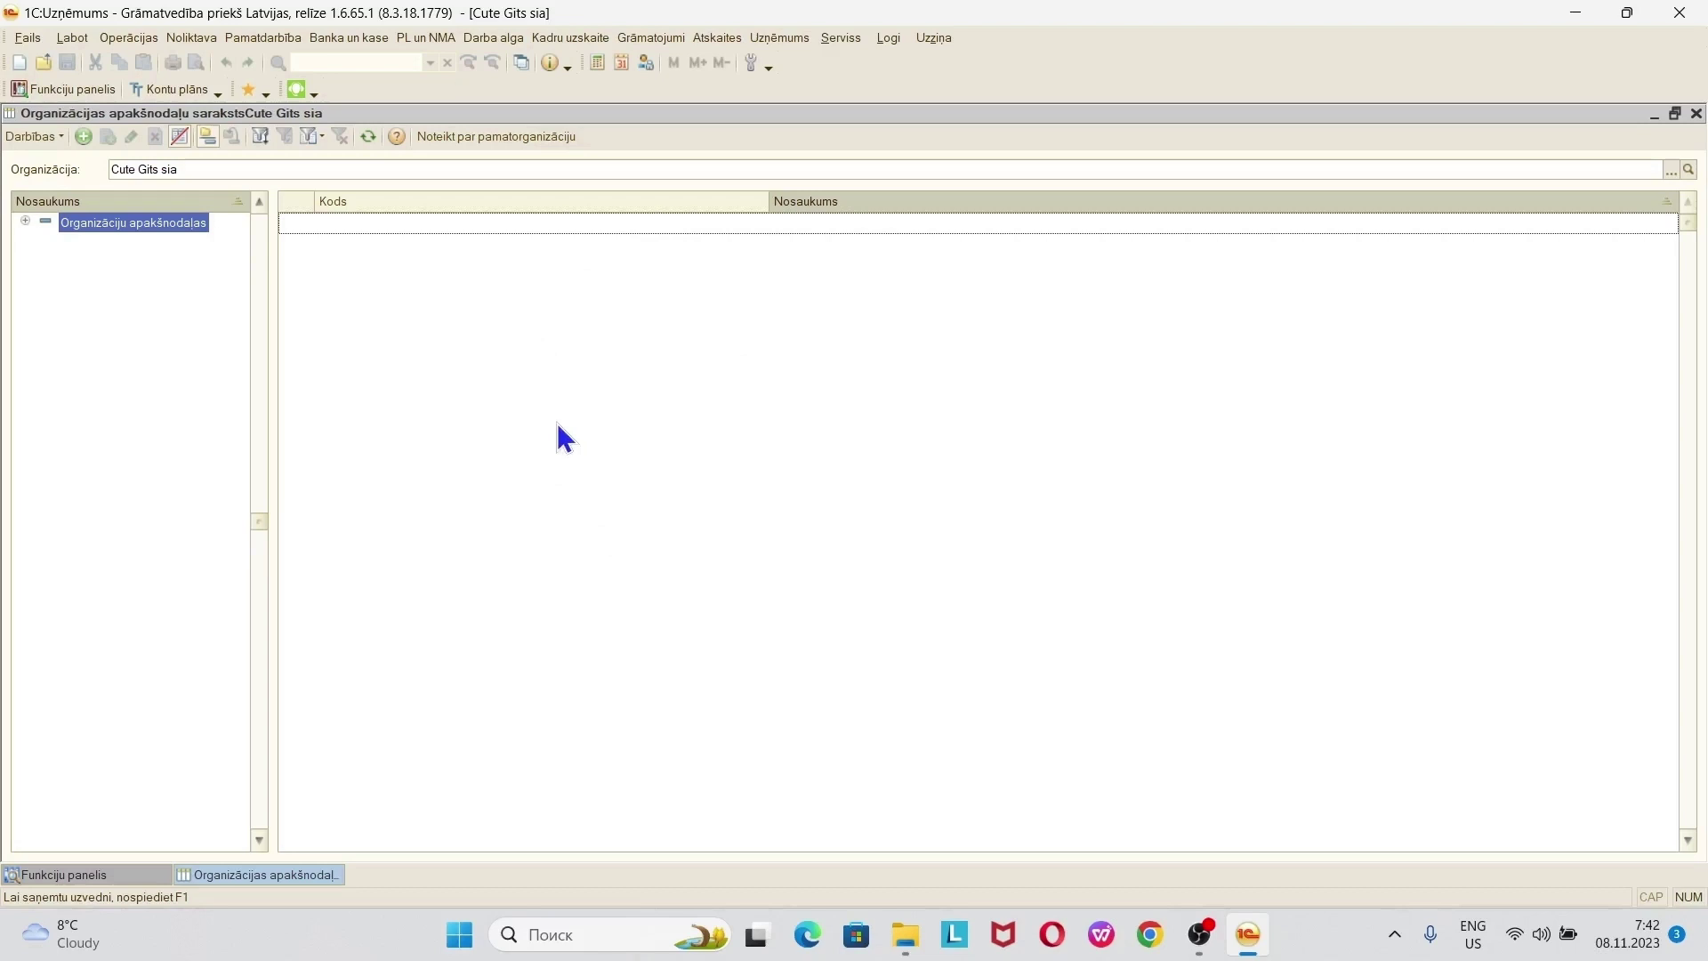
click(82, 136)
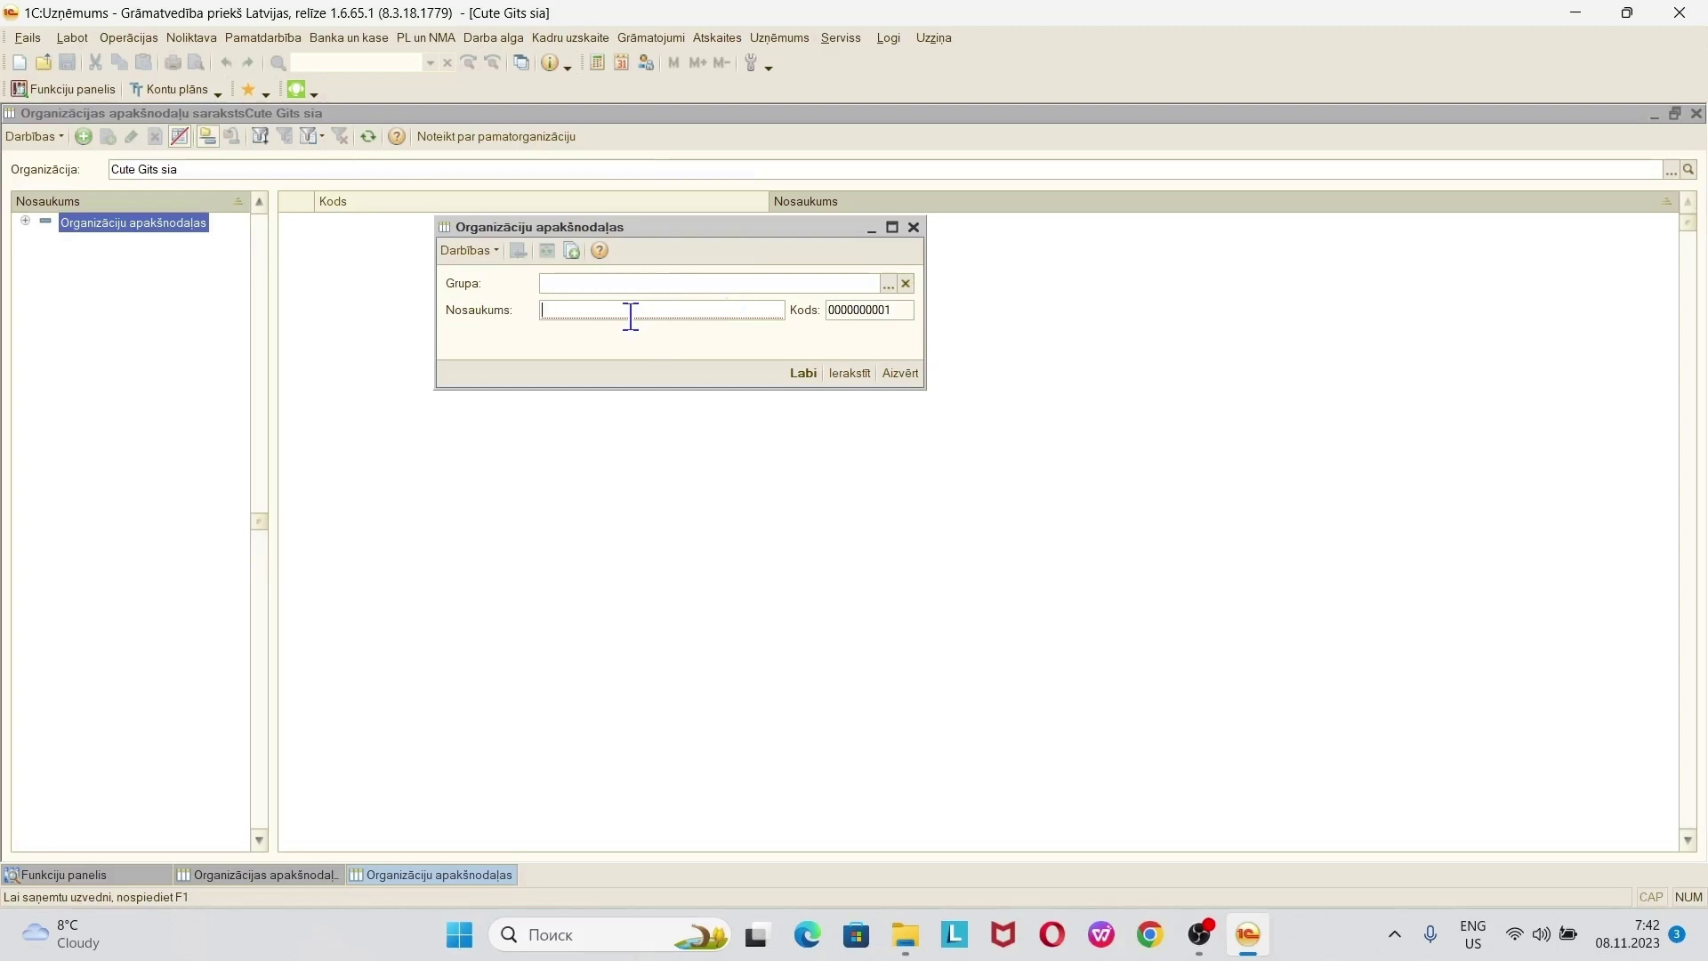
- Name the new department Ofiss, save it, and close the subdivisions list
text(Ofiss)
key(Tab)
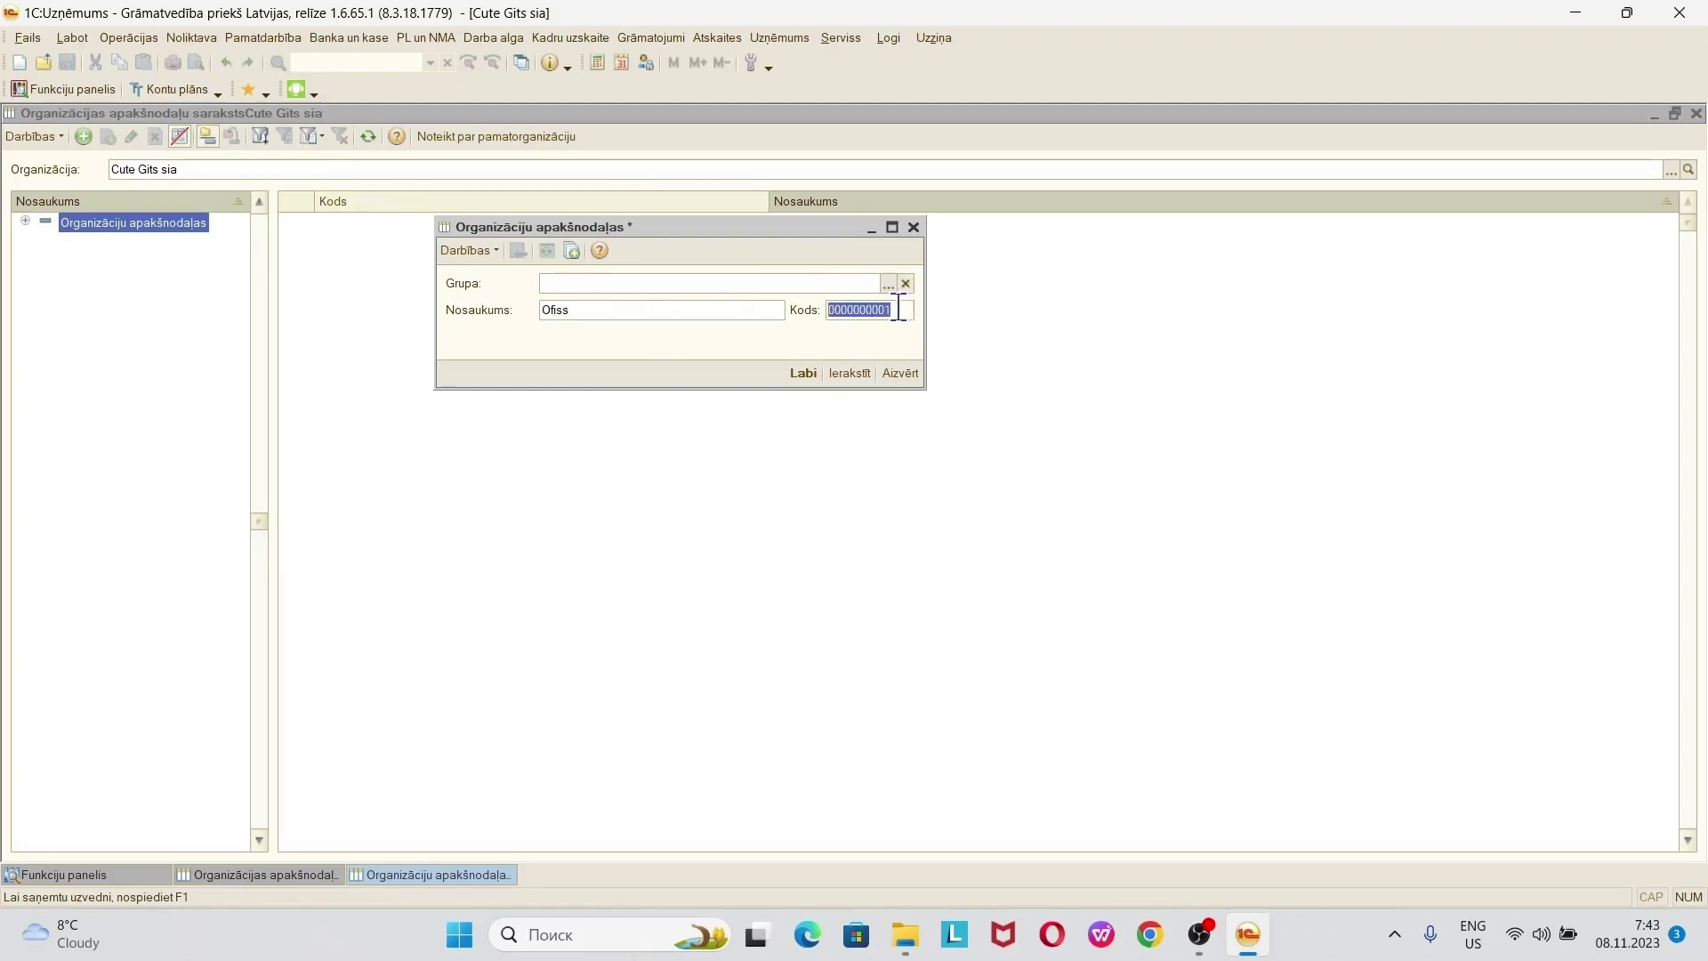
click(800, 388)
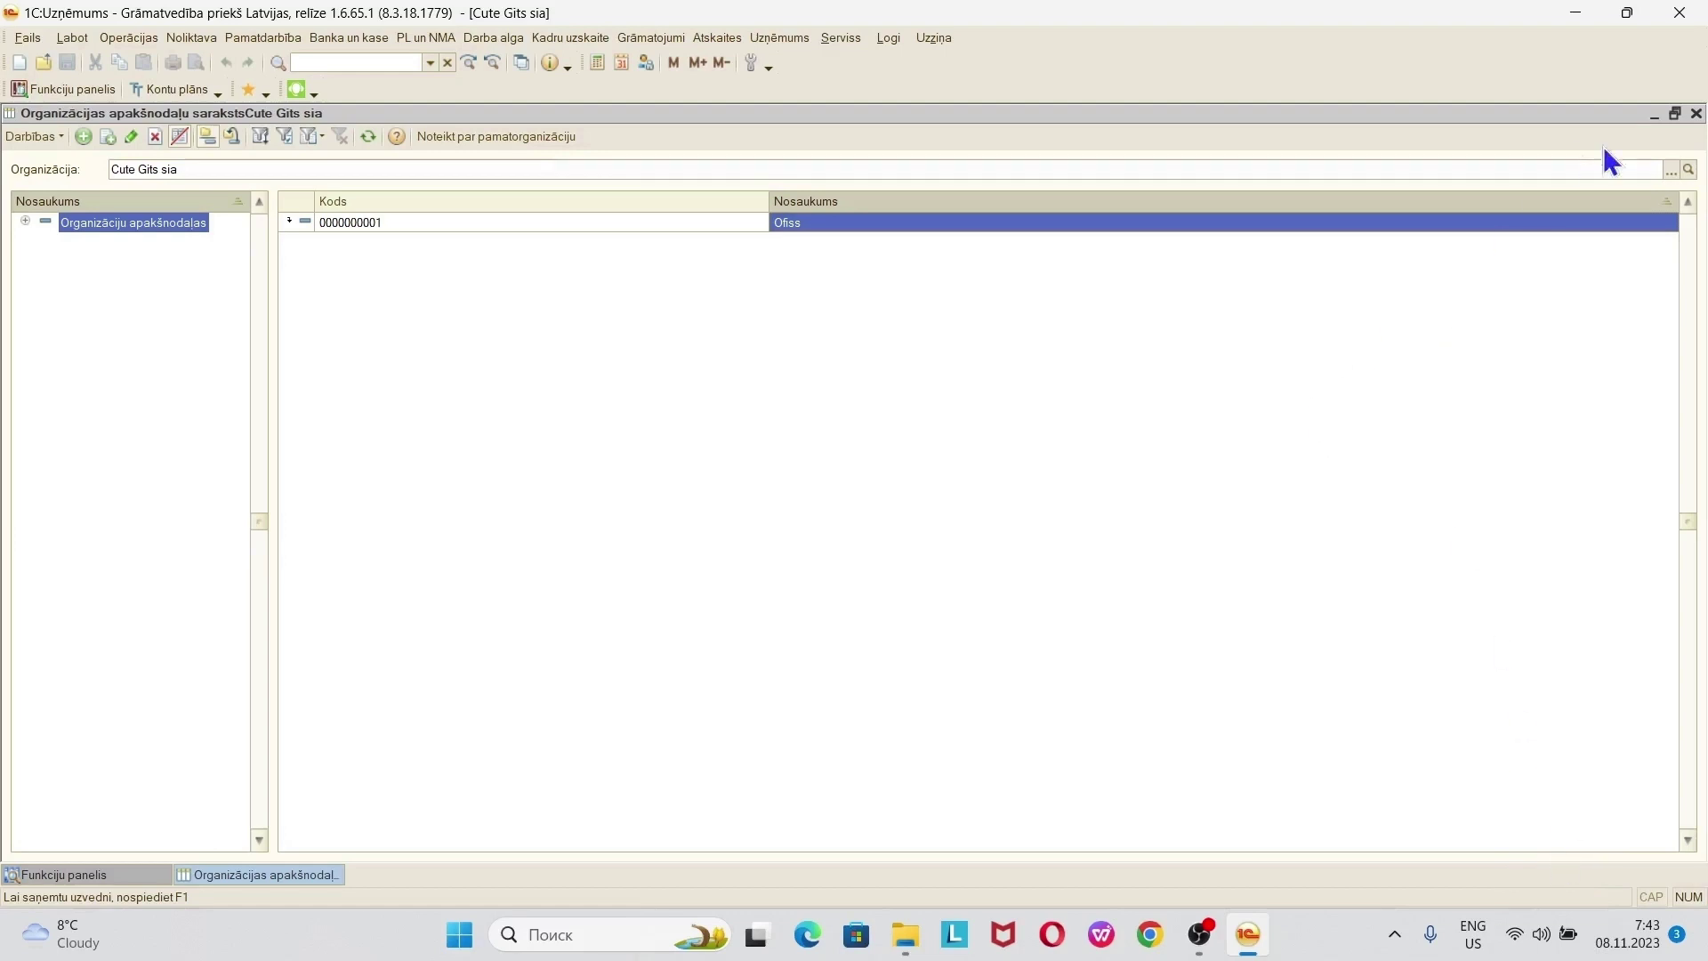
click(1697, 116)
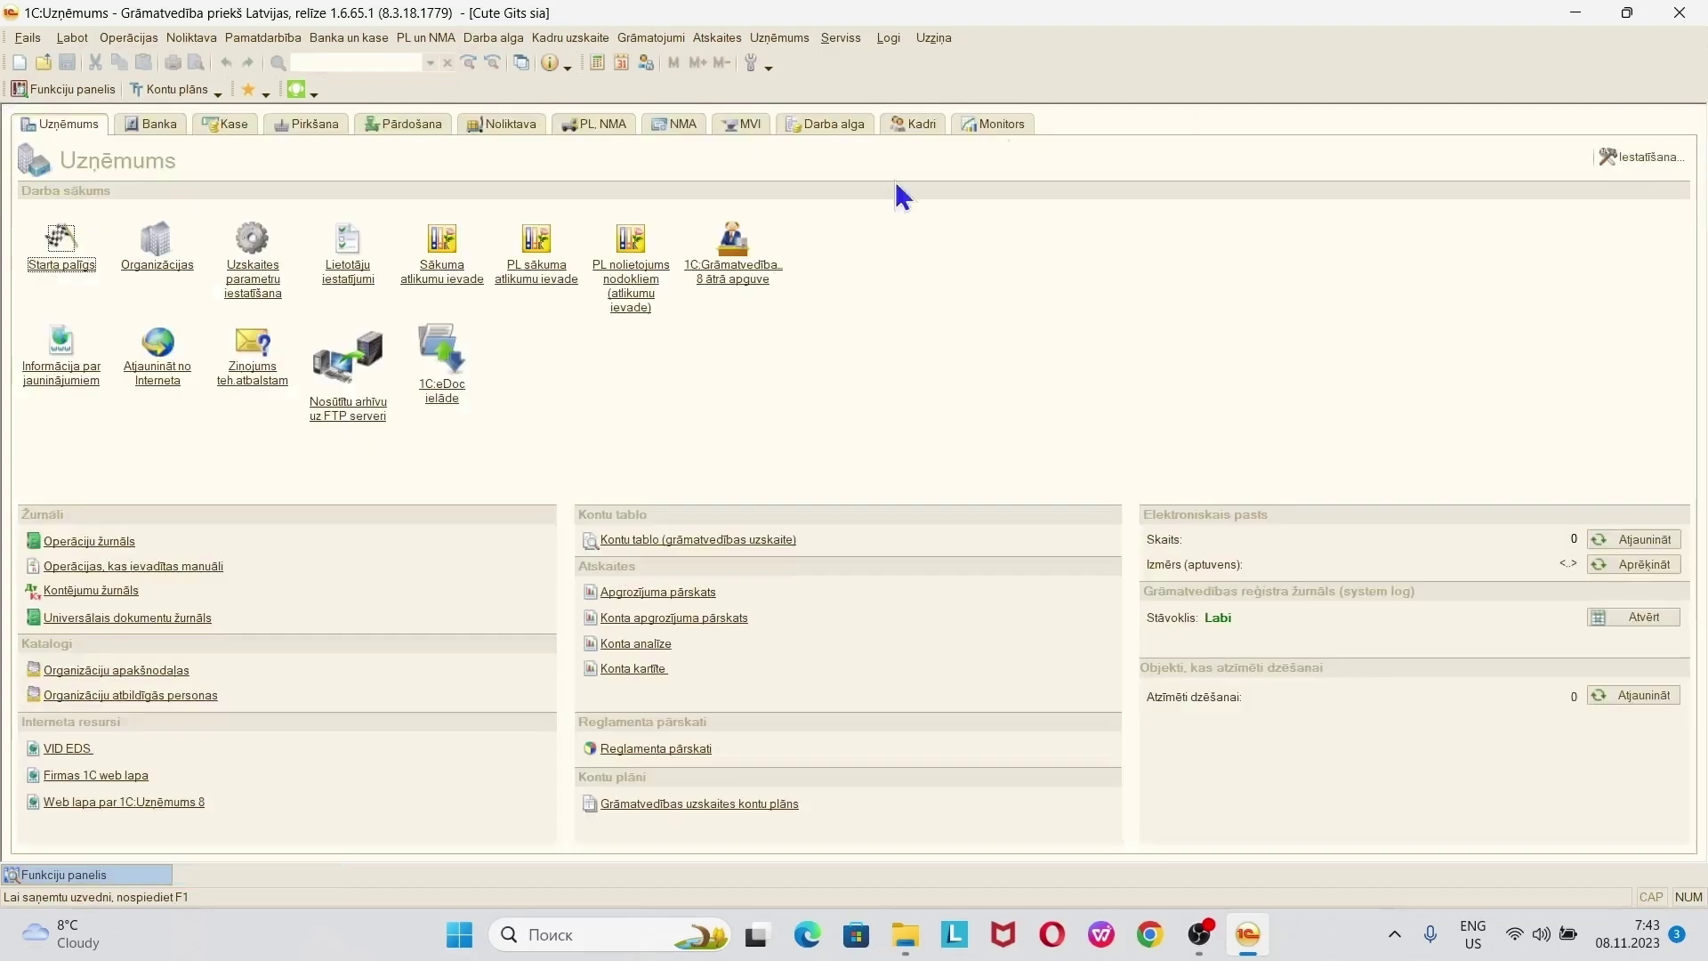
- Check that Ofiss appears in the Organizāciju apakšnodaļas list, then close it
click(777, 38)
click(799, 85)
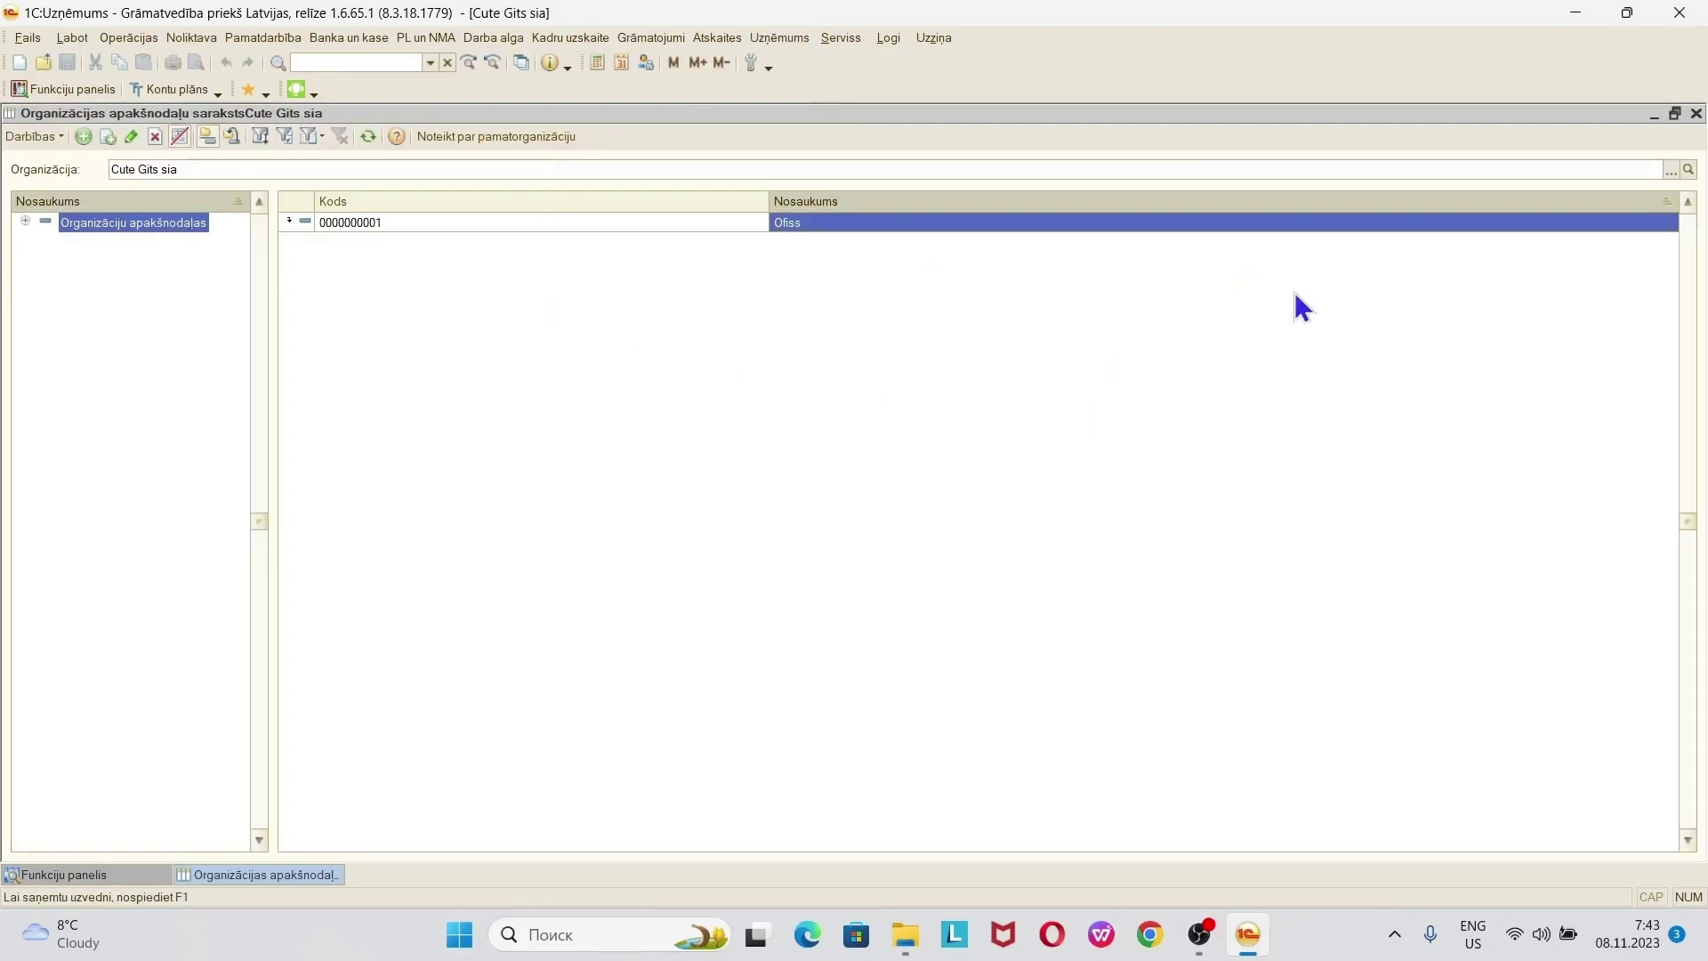
click(1696, 113)
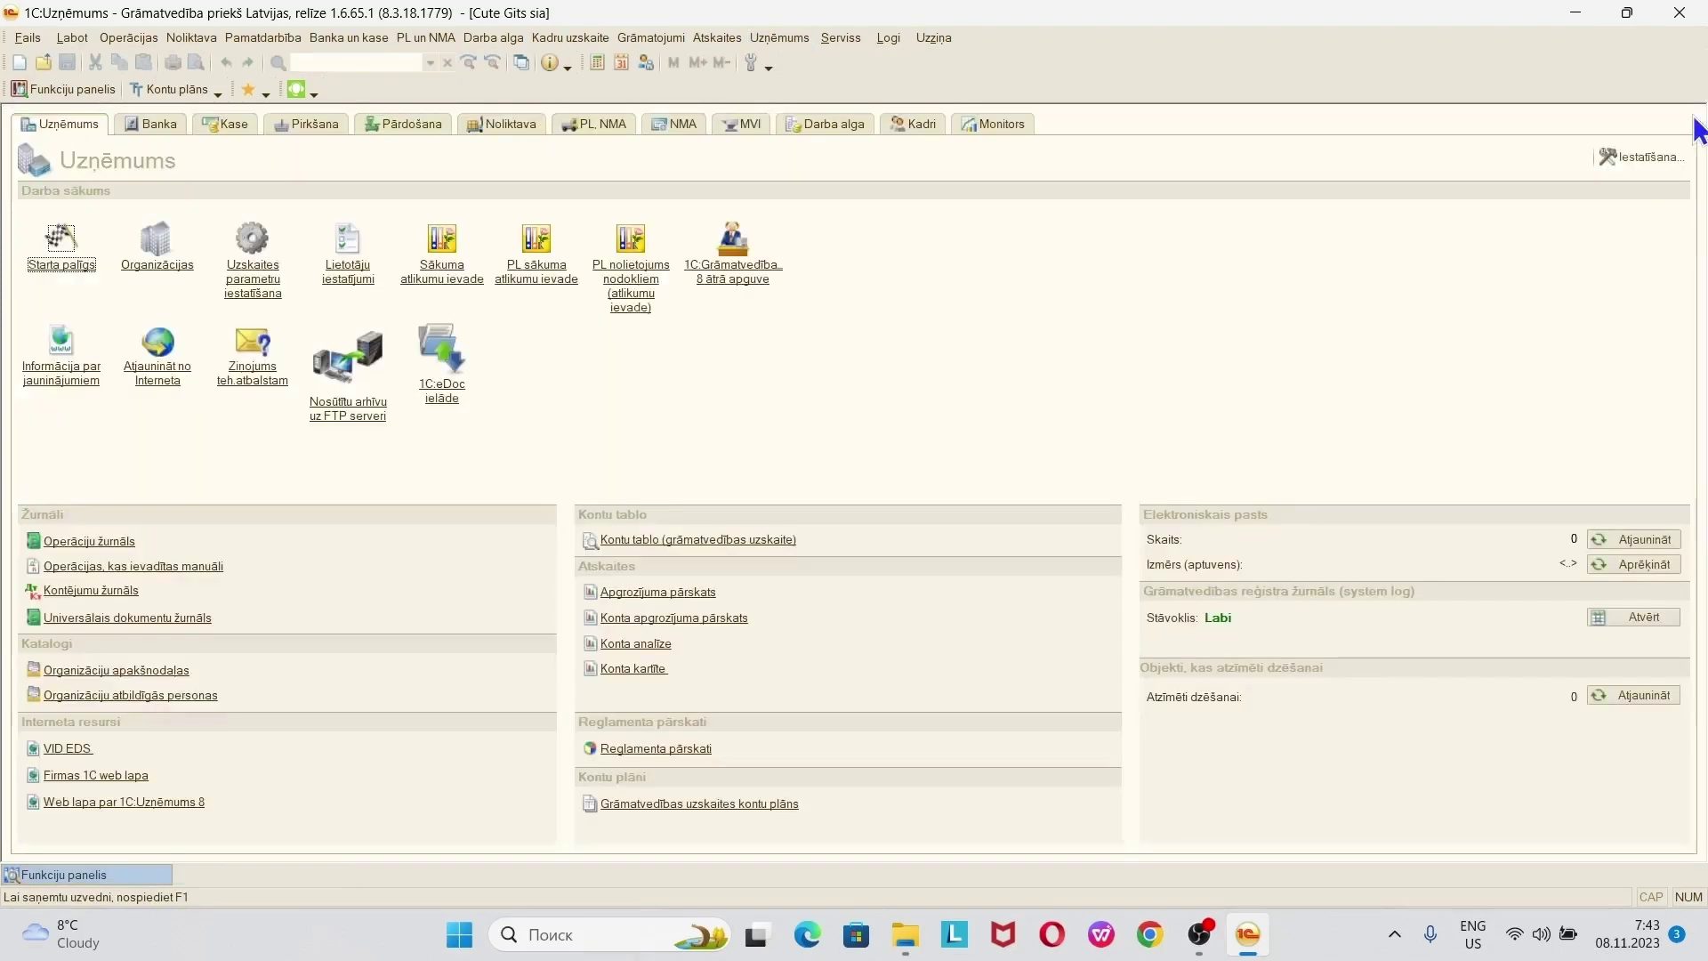
- Start a new record in the maximized Organizāciju atbildīgās personas register
click(779, 38)
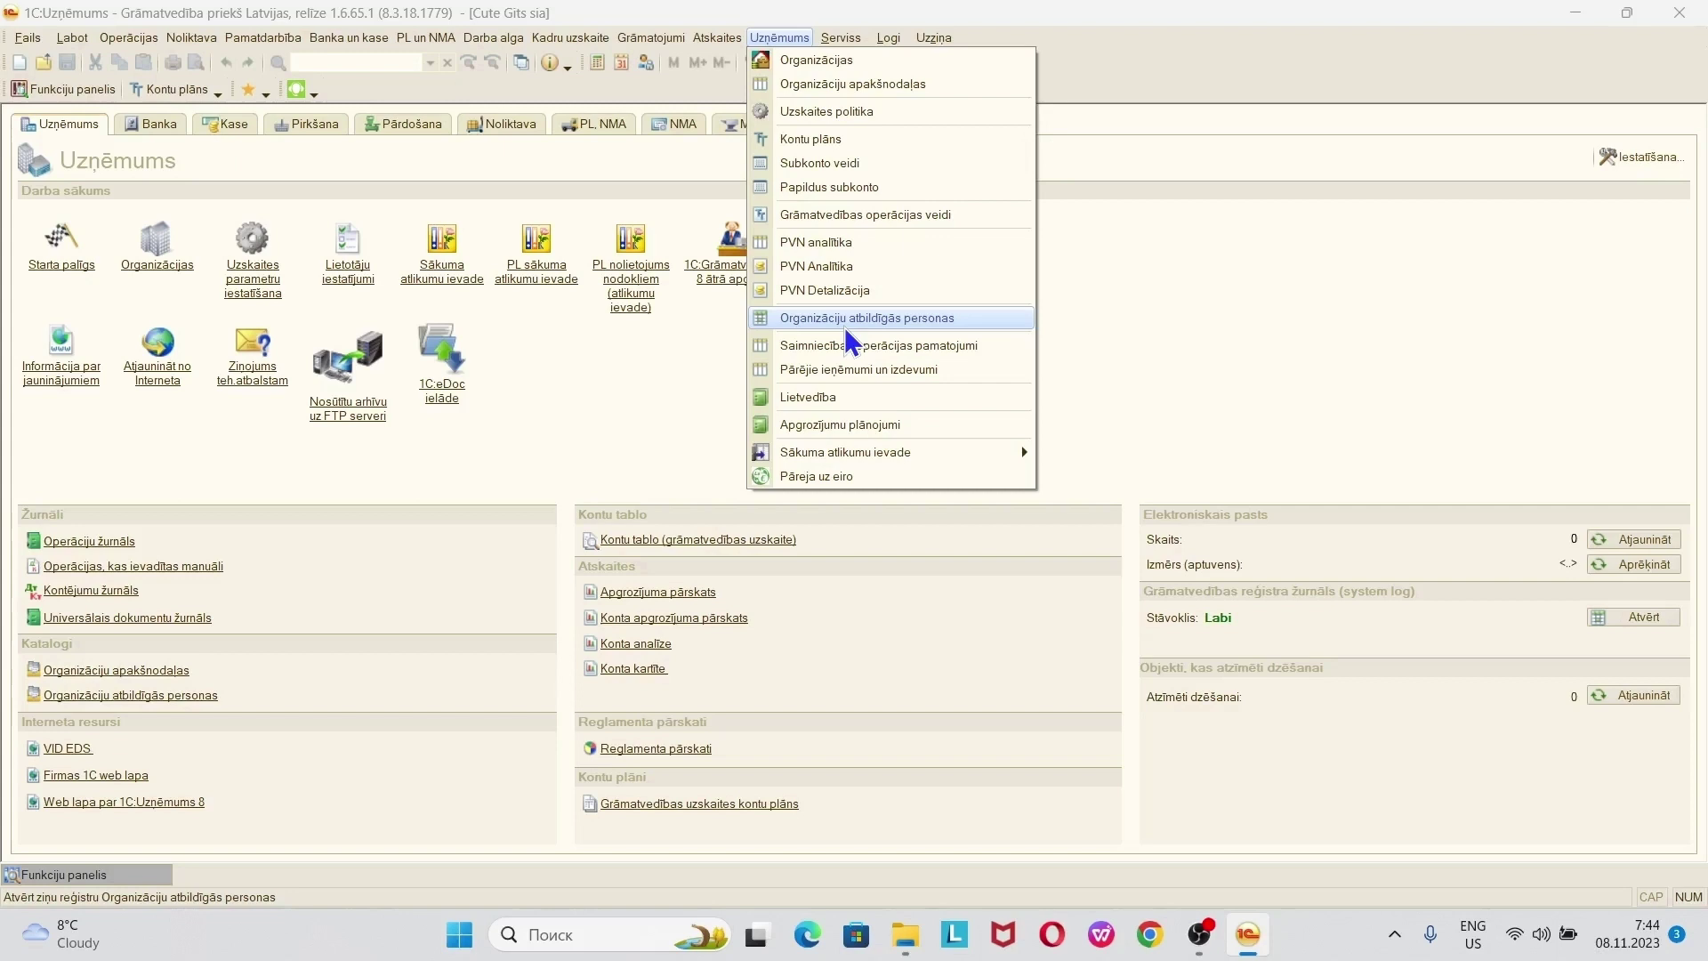
click(847, 320)
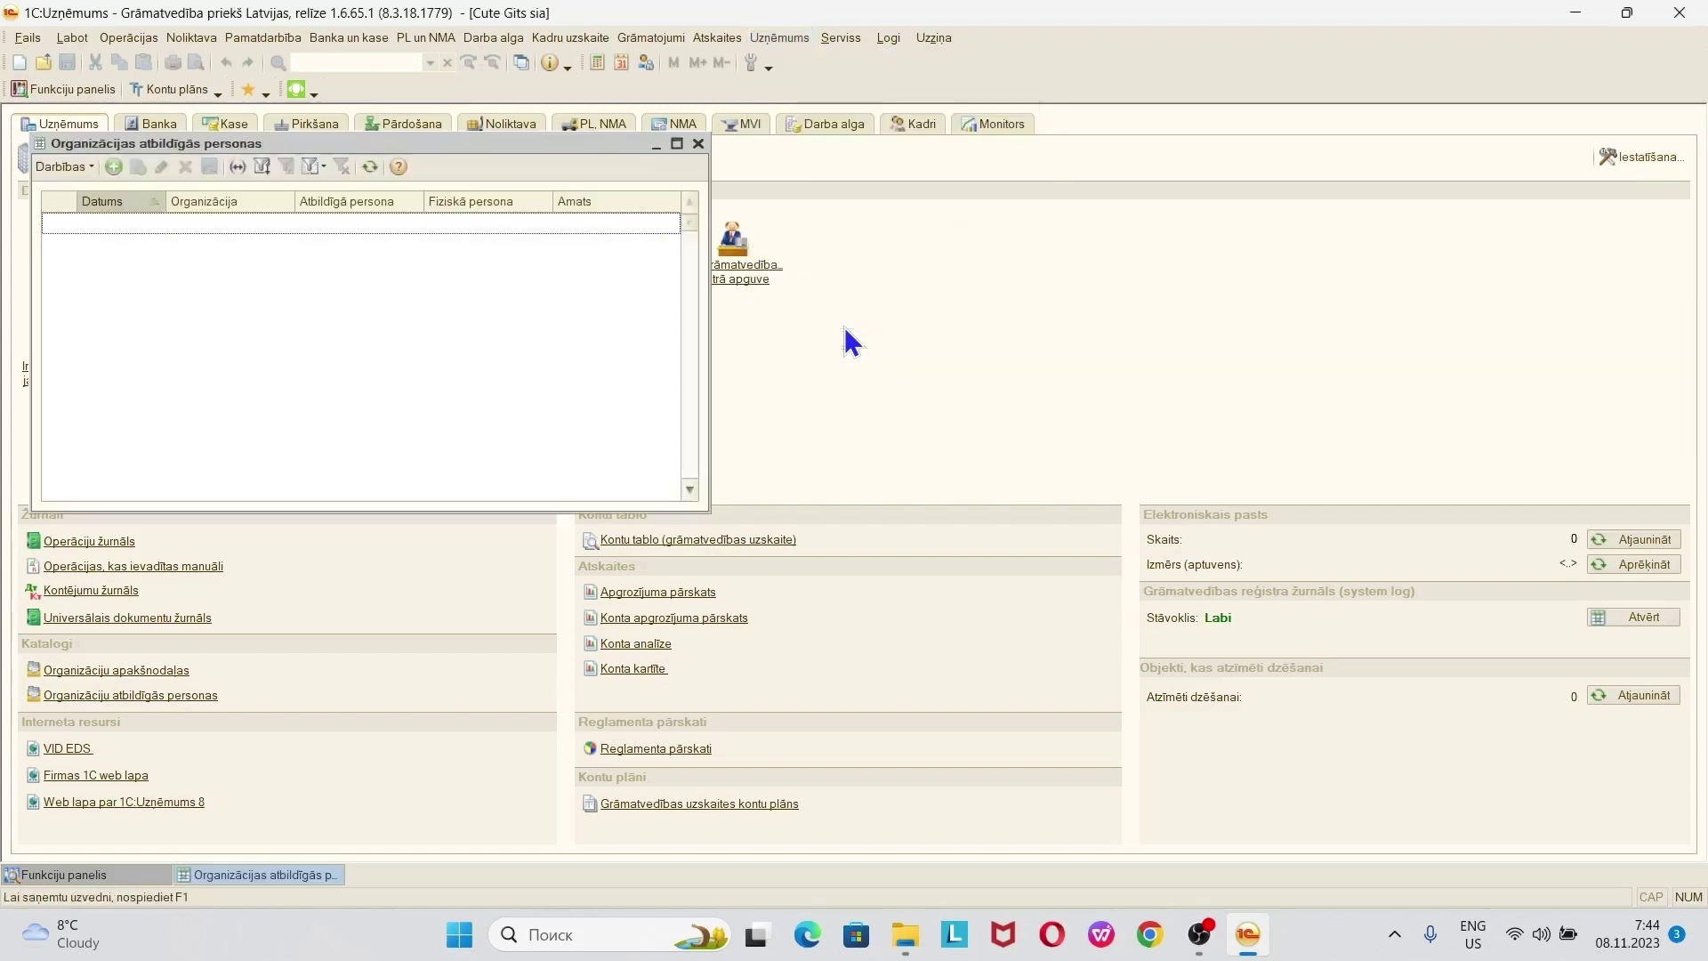
click(676, 145)
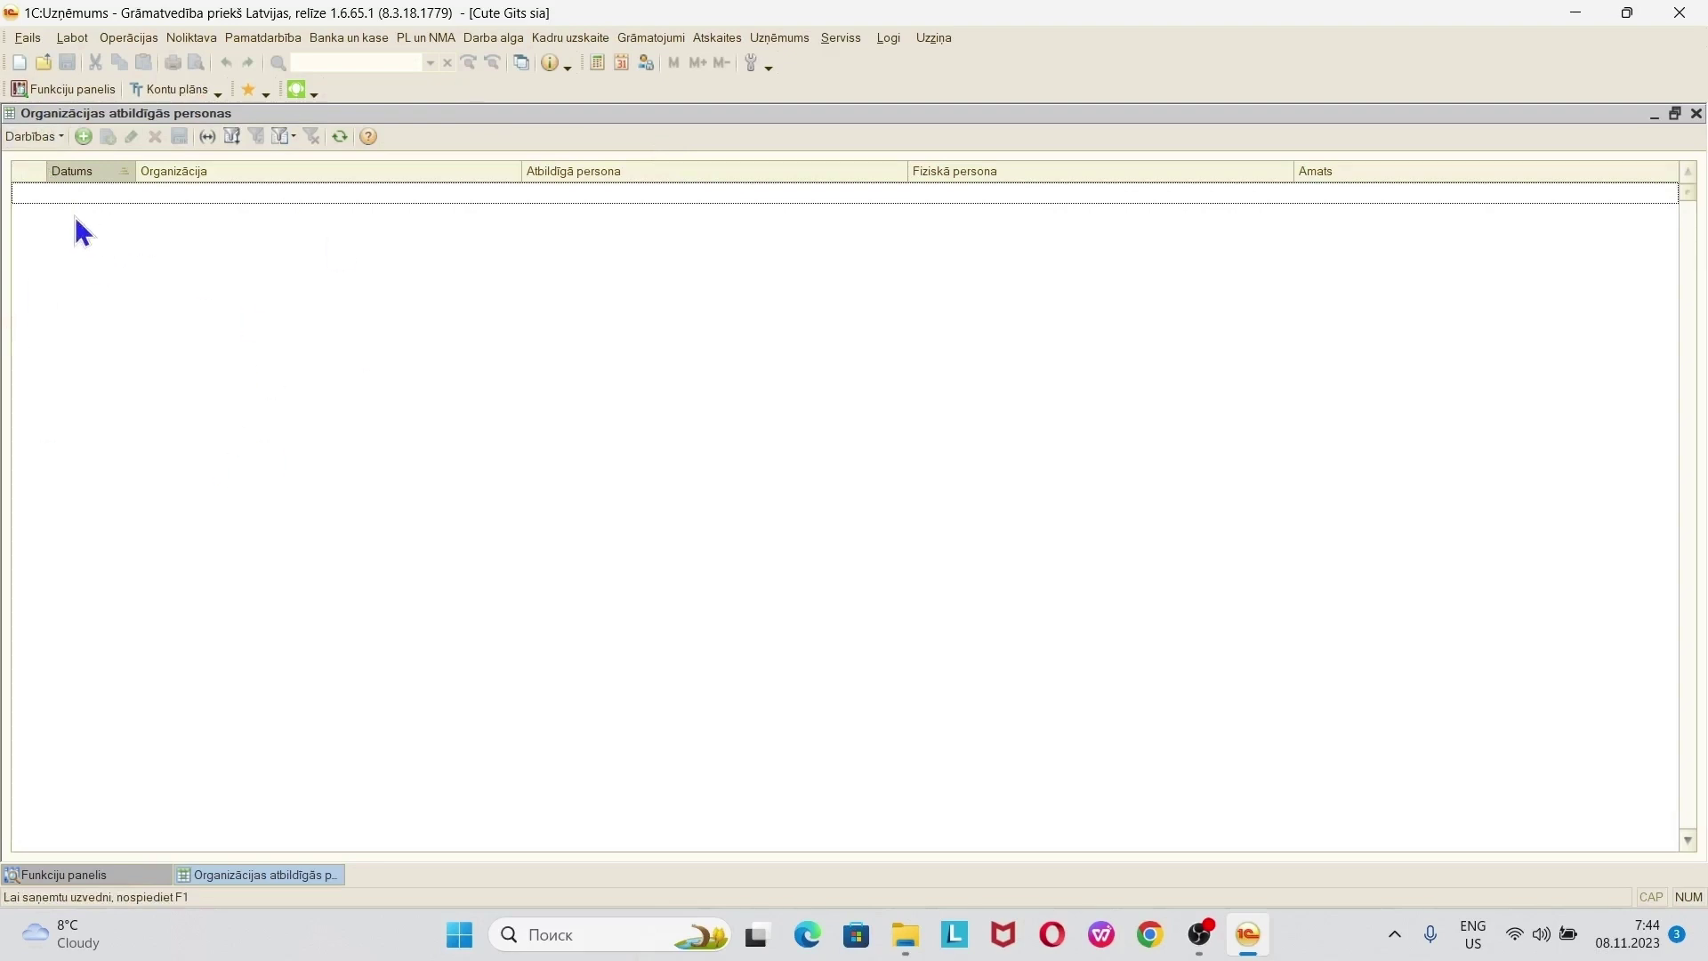
click(83, 137)
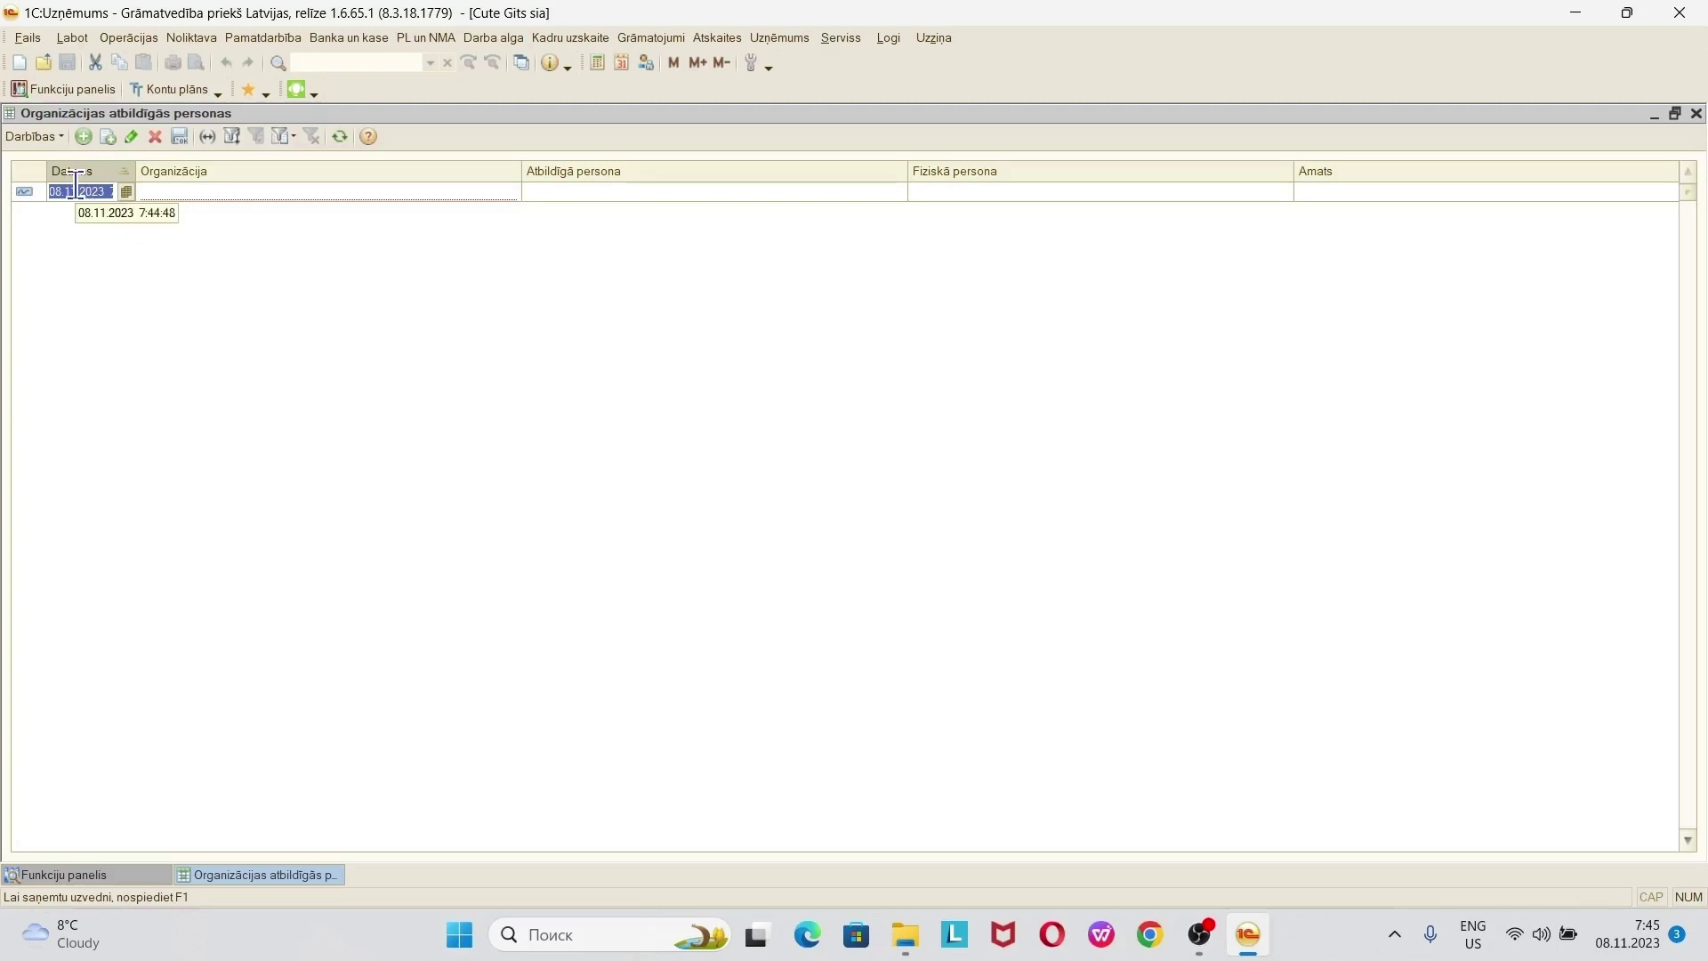
- Date the entry 01.01.2023 and set the organisation to Cute Gits sia
text(0101)
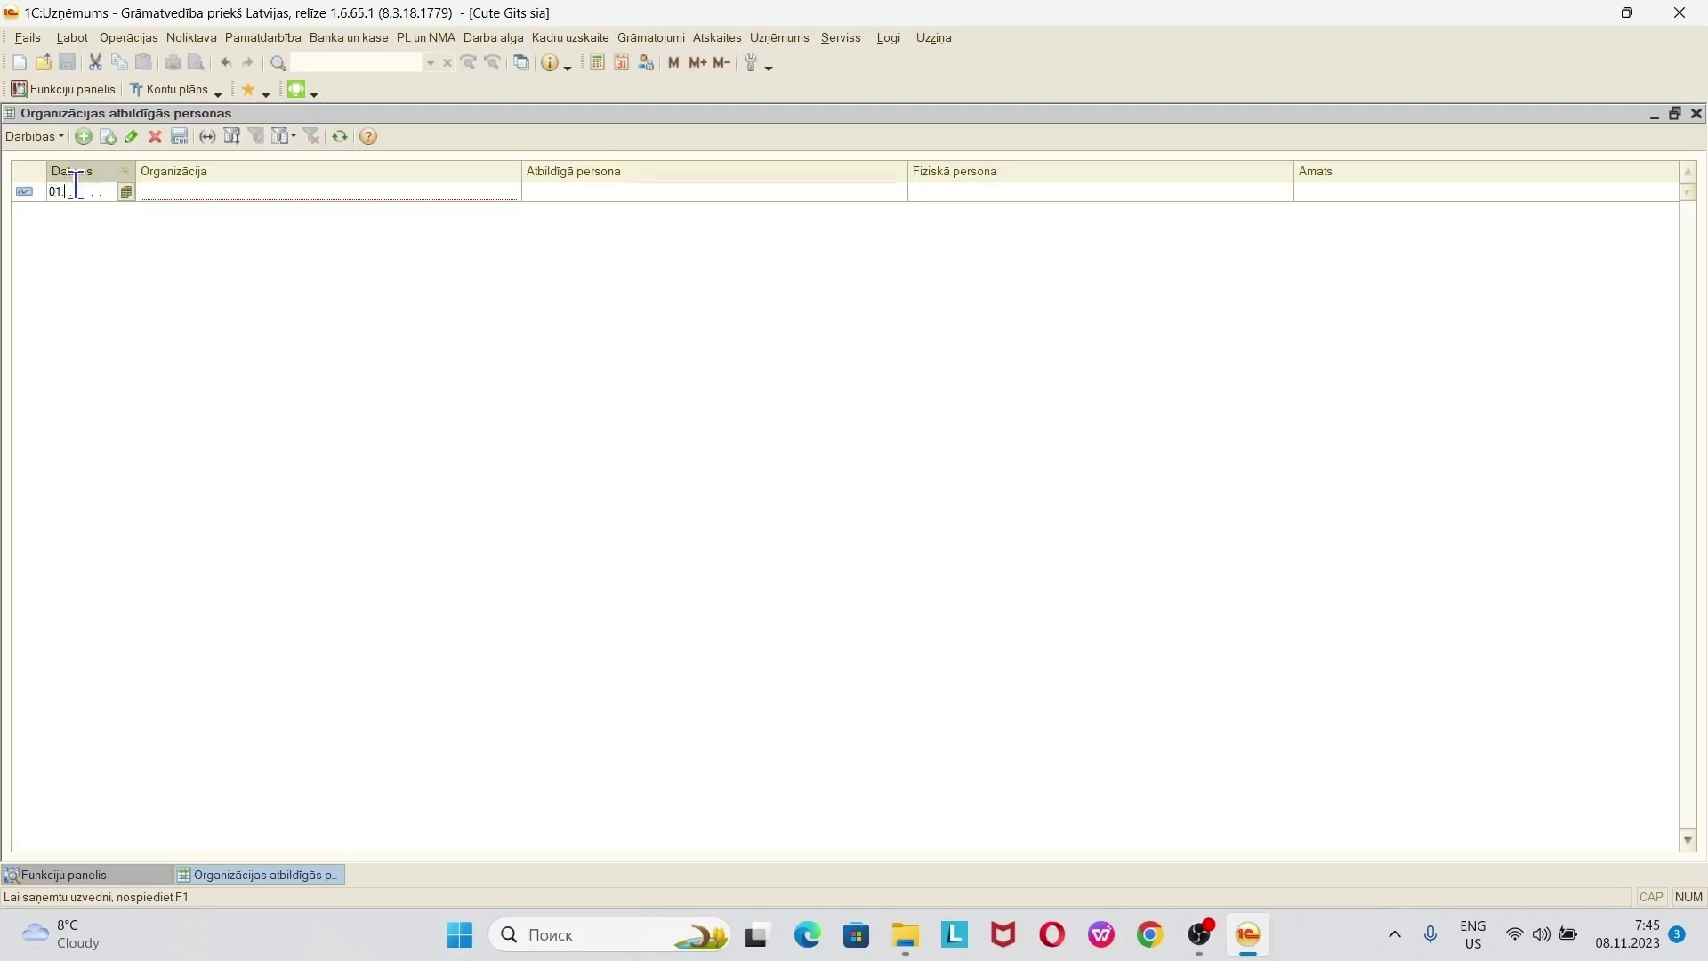
key(Return)
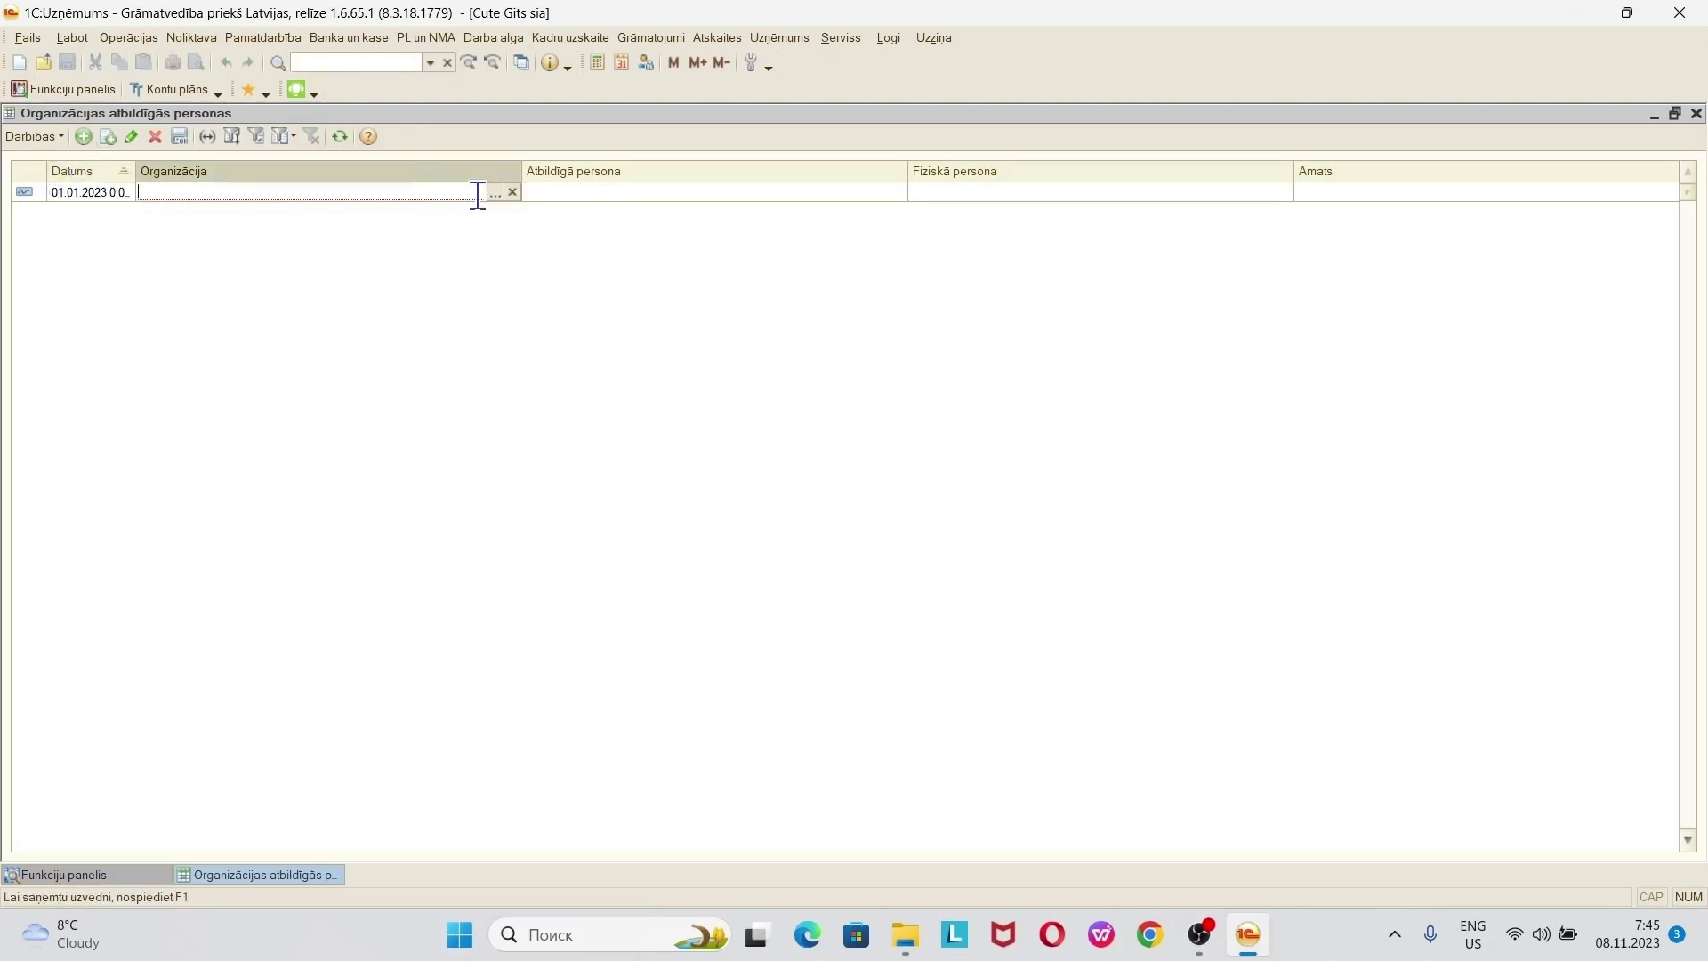
click(493, 193)
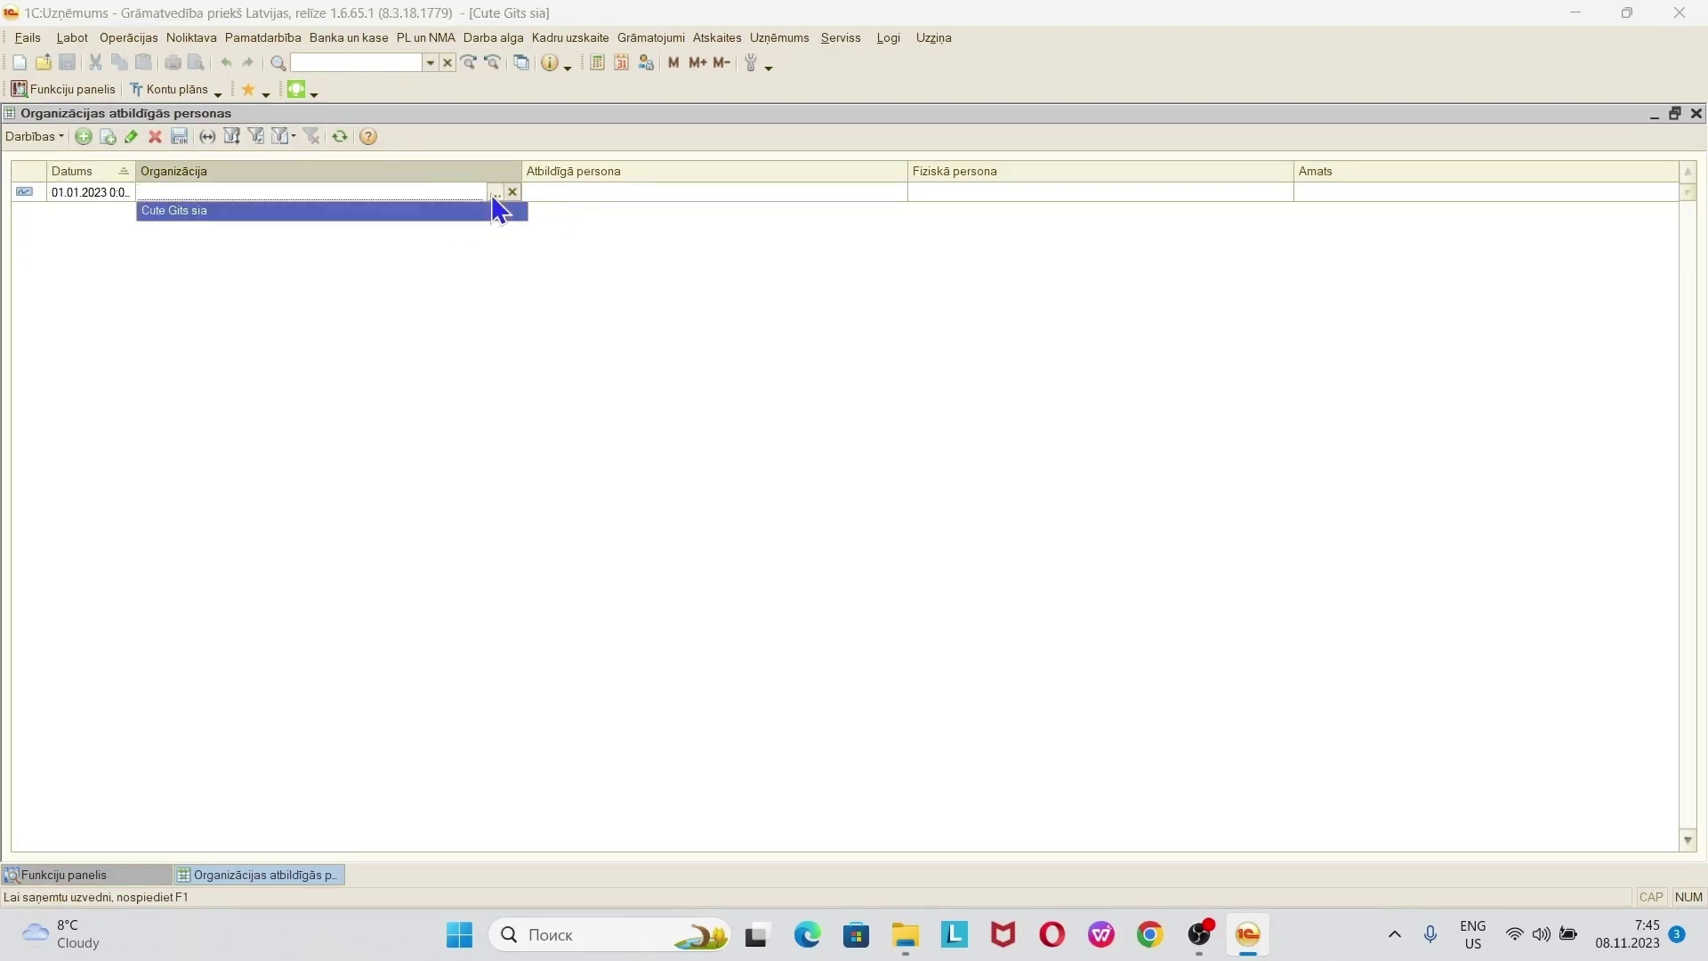
click(361, 214)
- Set the responsible role to Vadītājs and select the manager as the individual
click(692, 197)
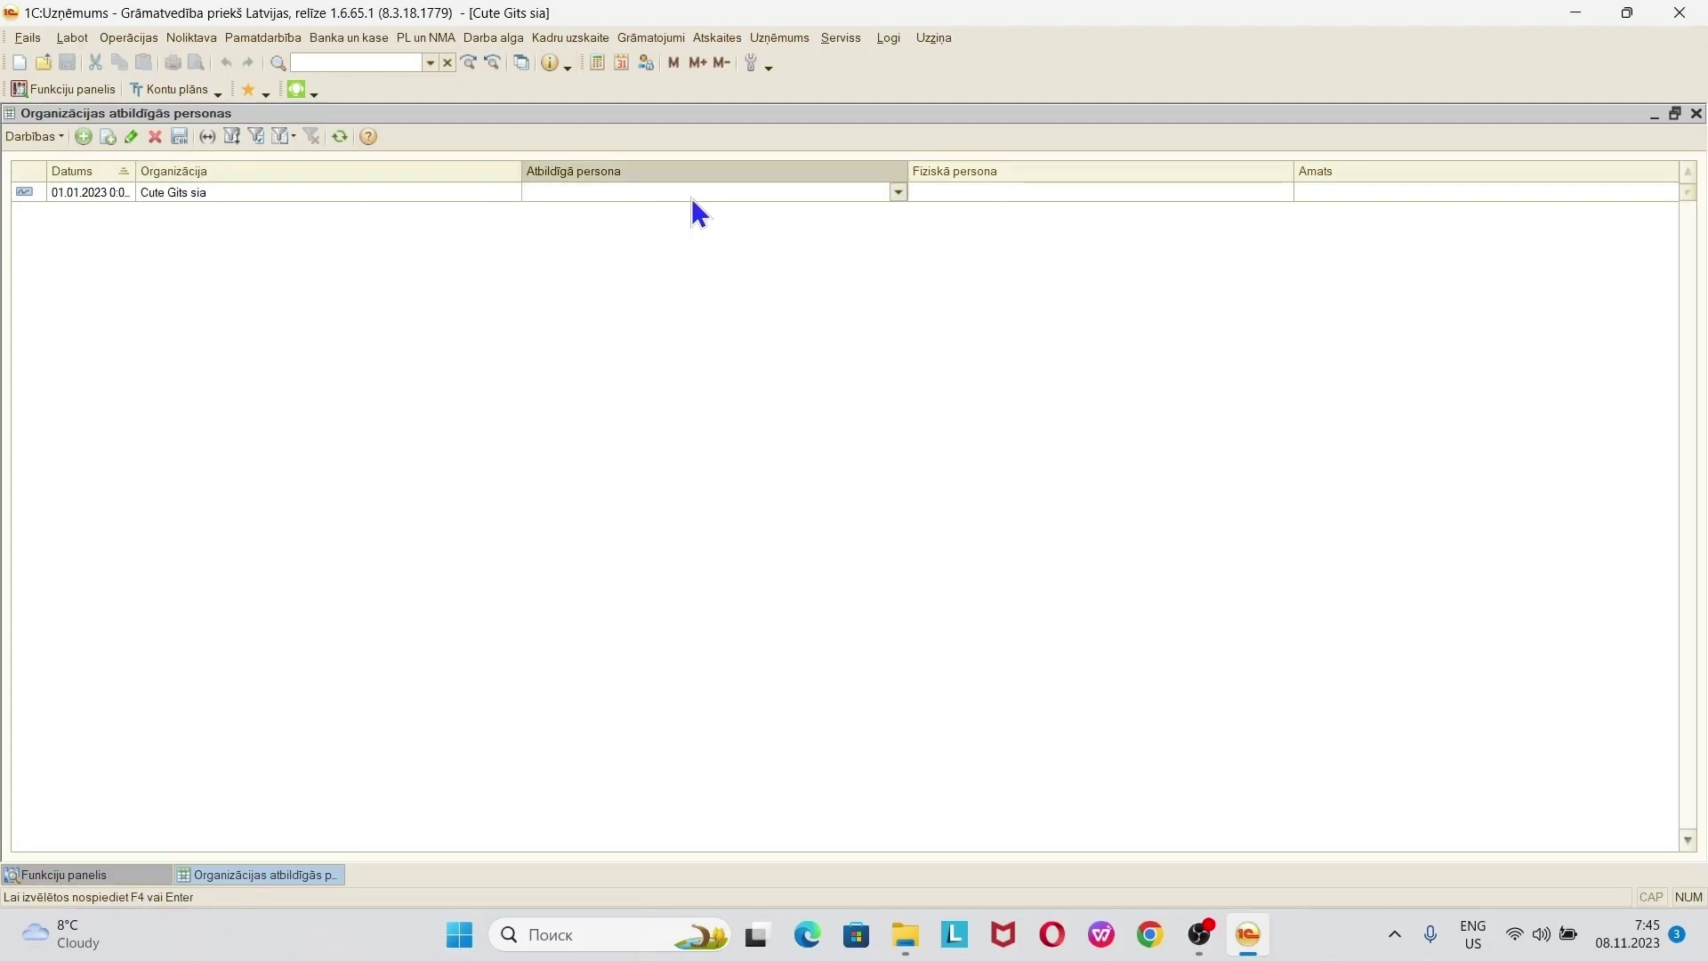
click(899, 192)
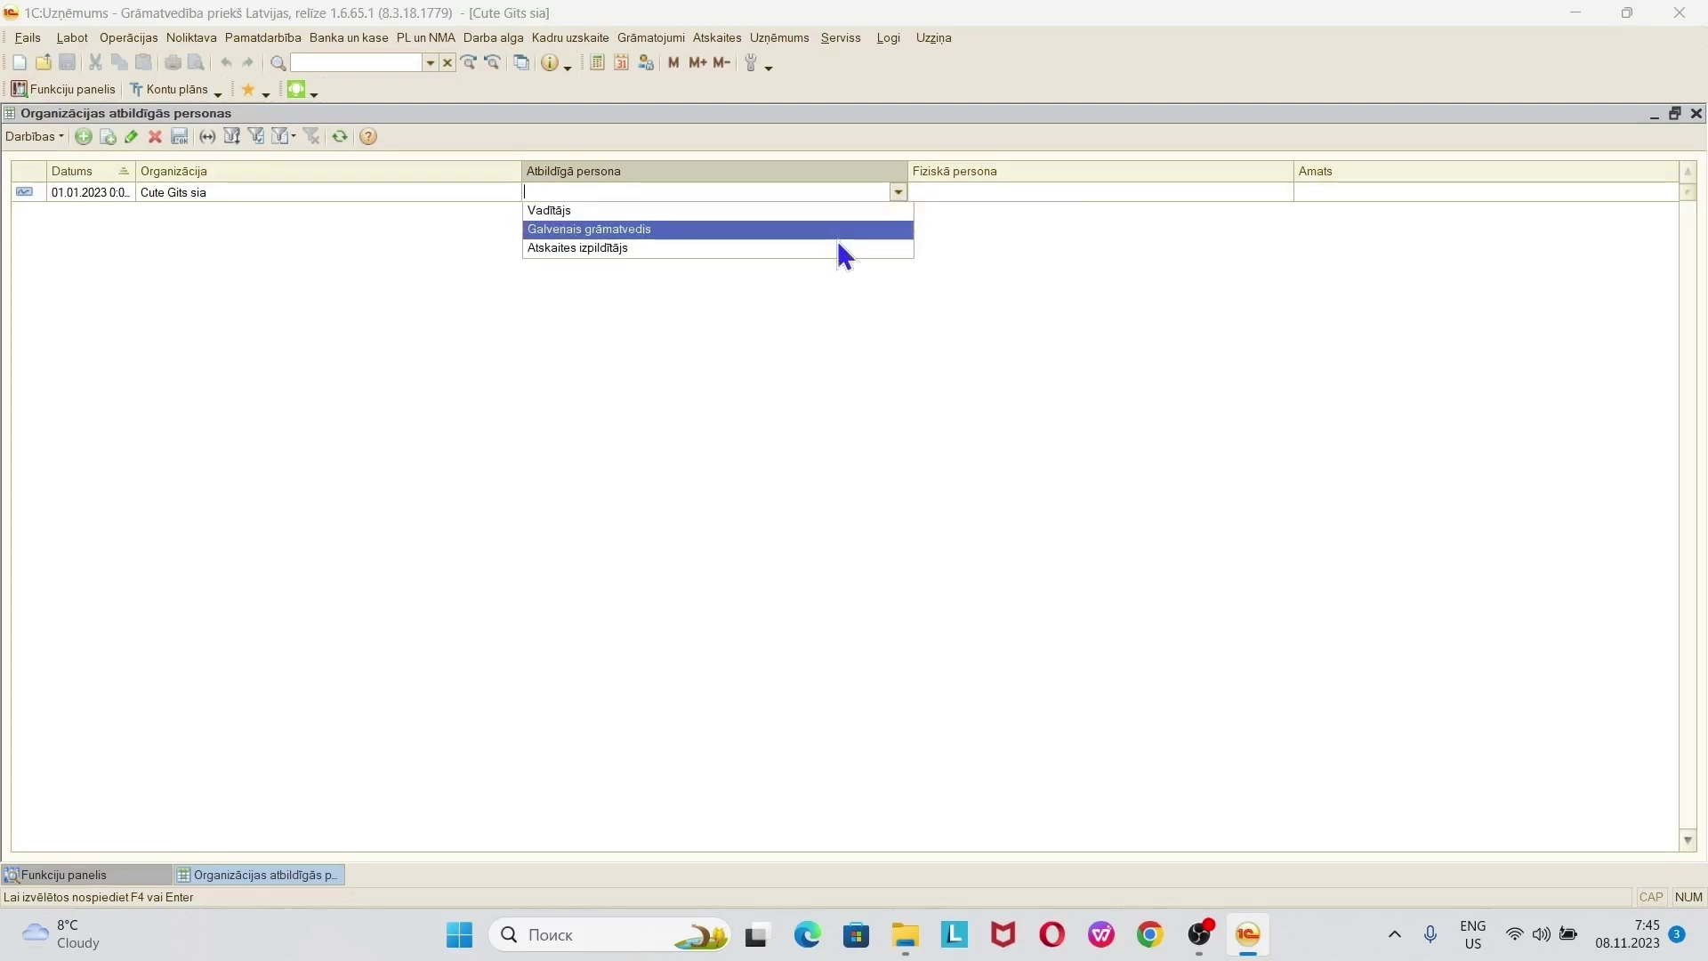
click(834, 210)
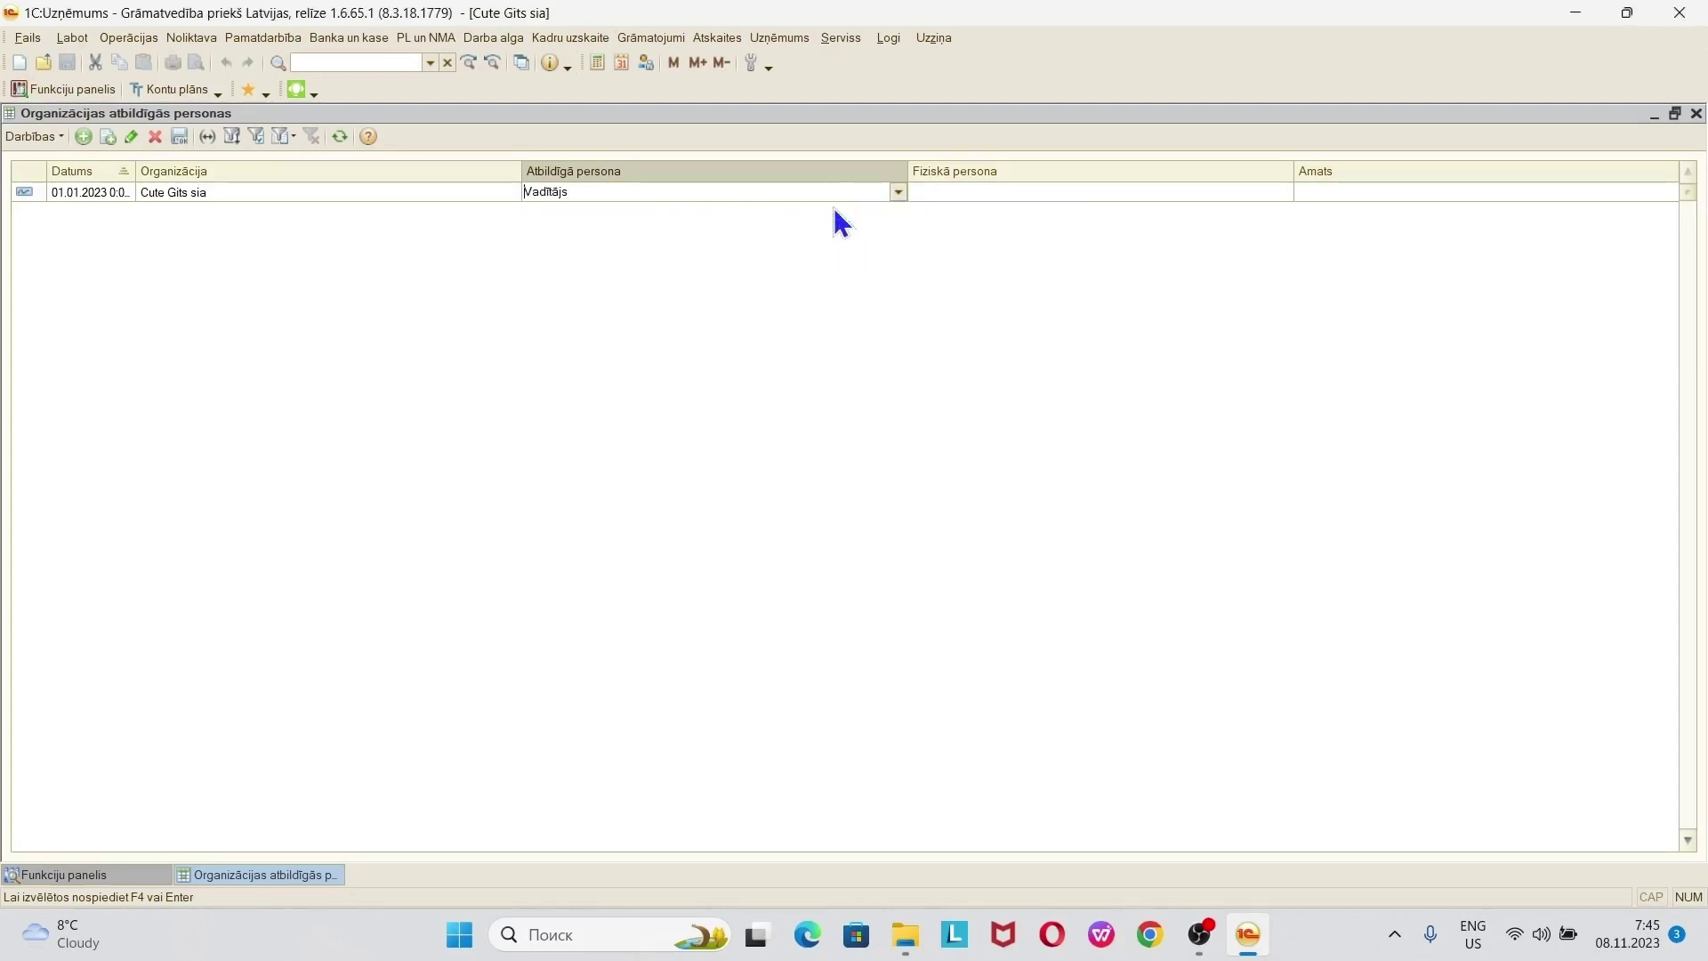
click(1111, 191)
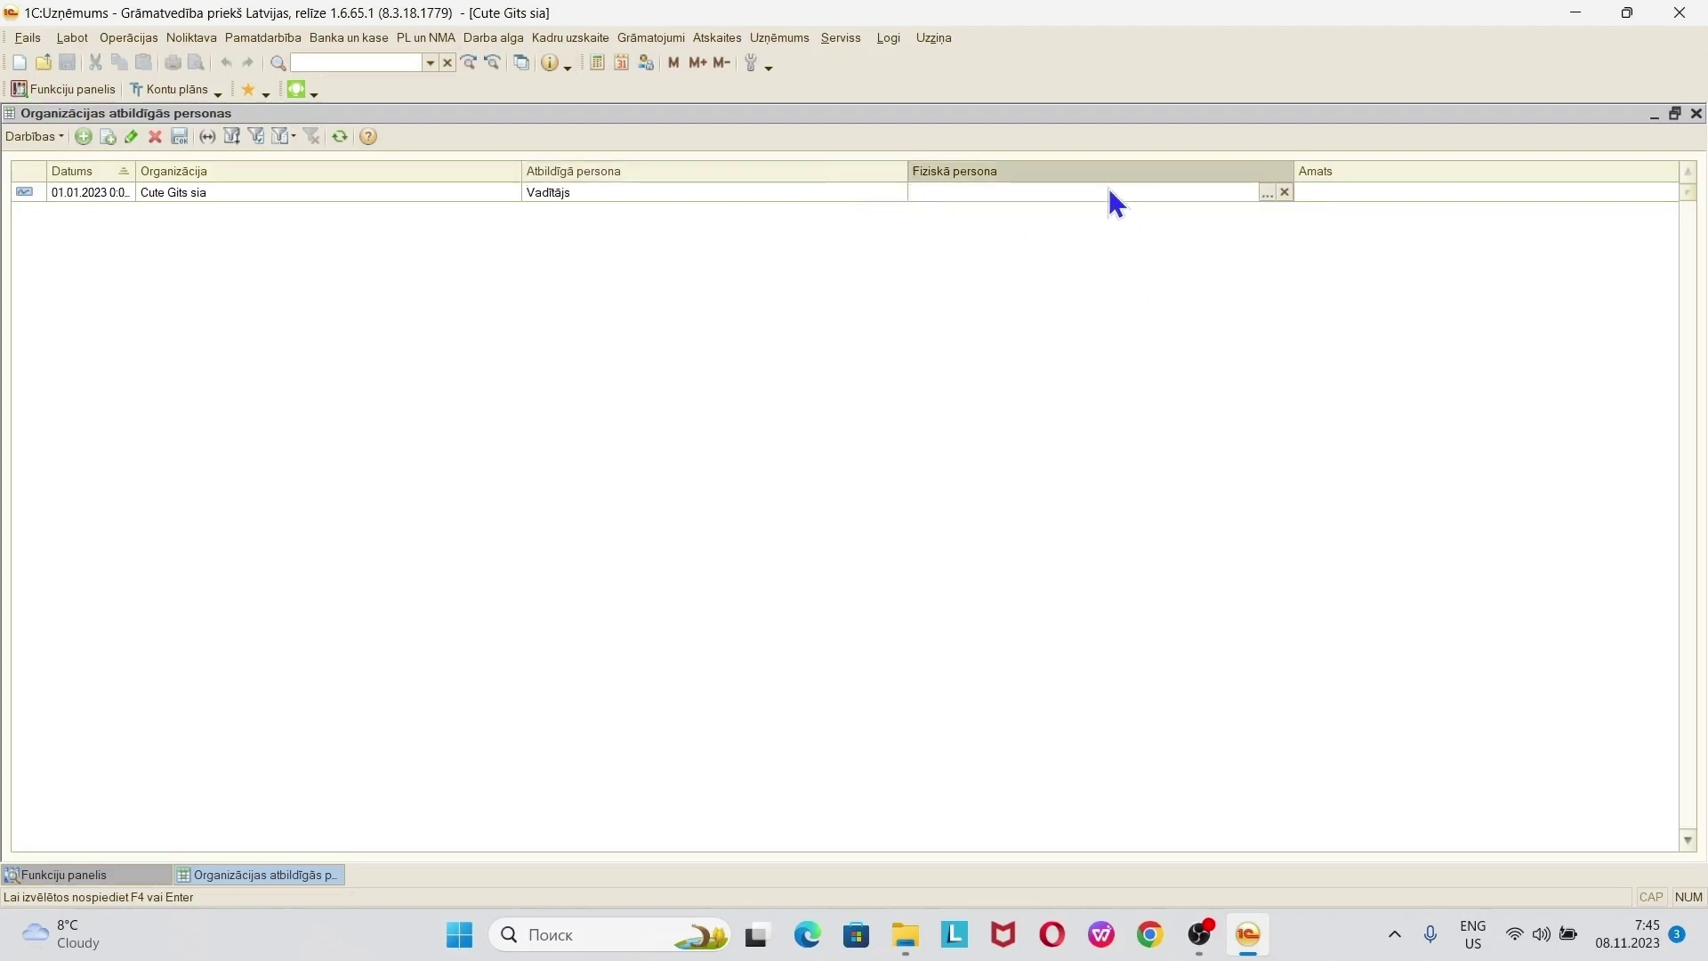
click(1265, 193)
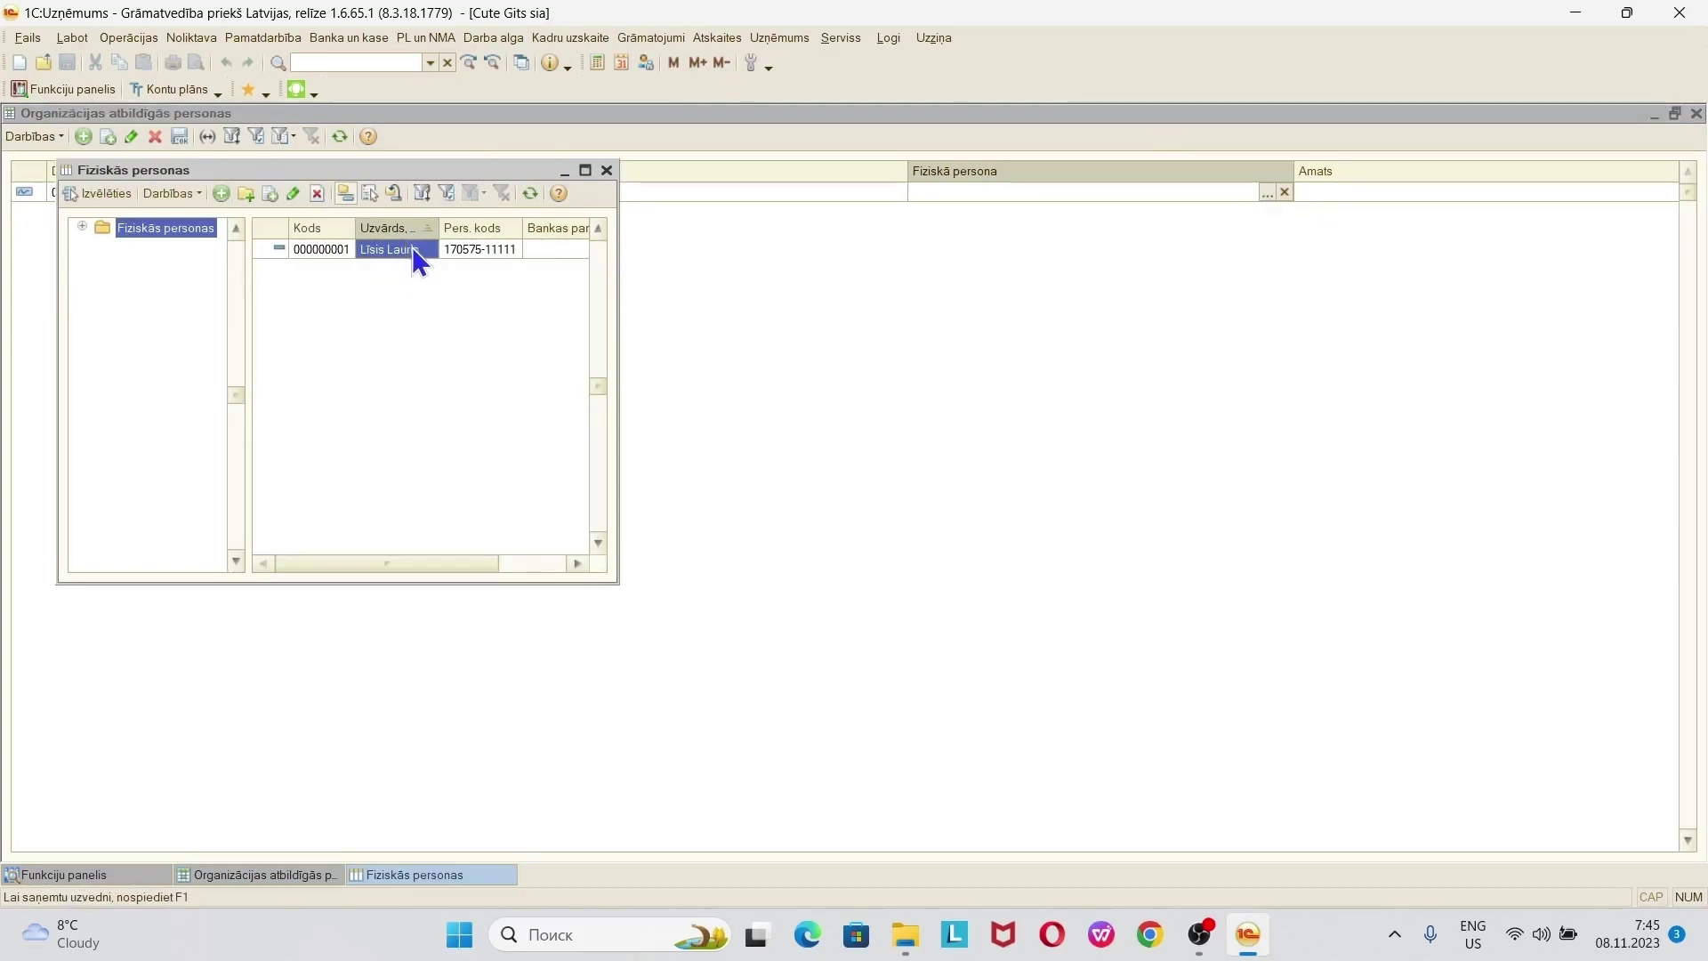
double_click(412, 247)
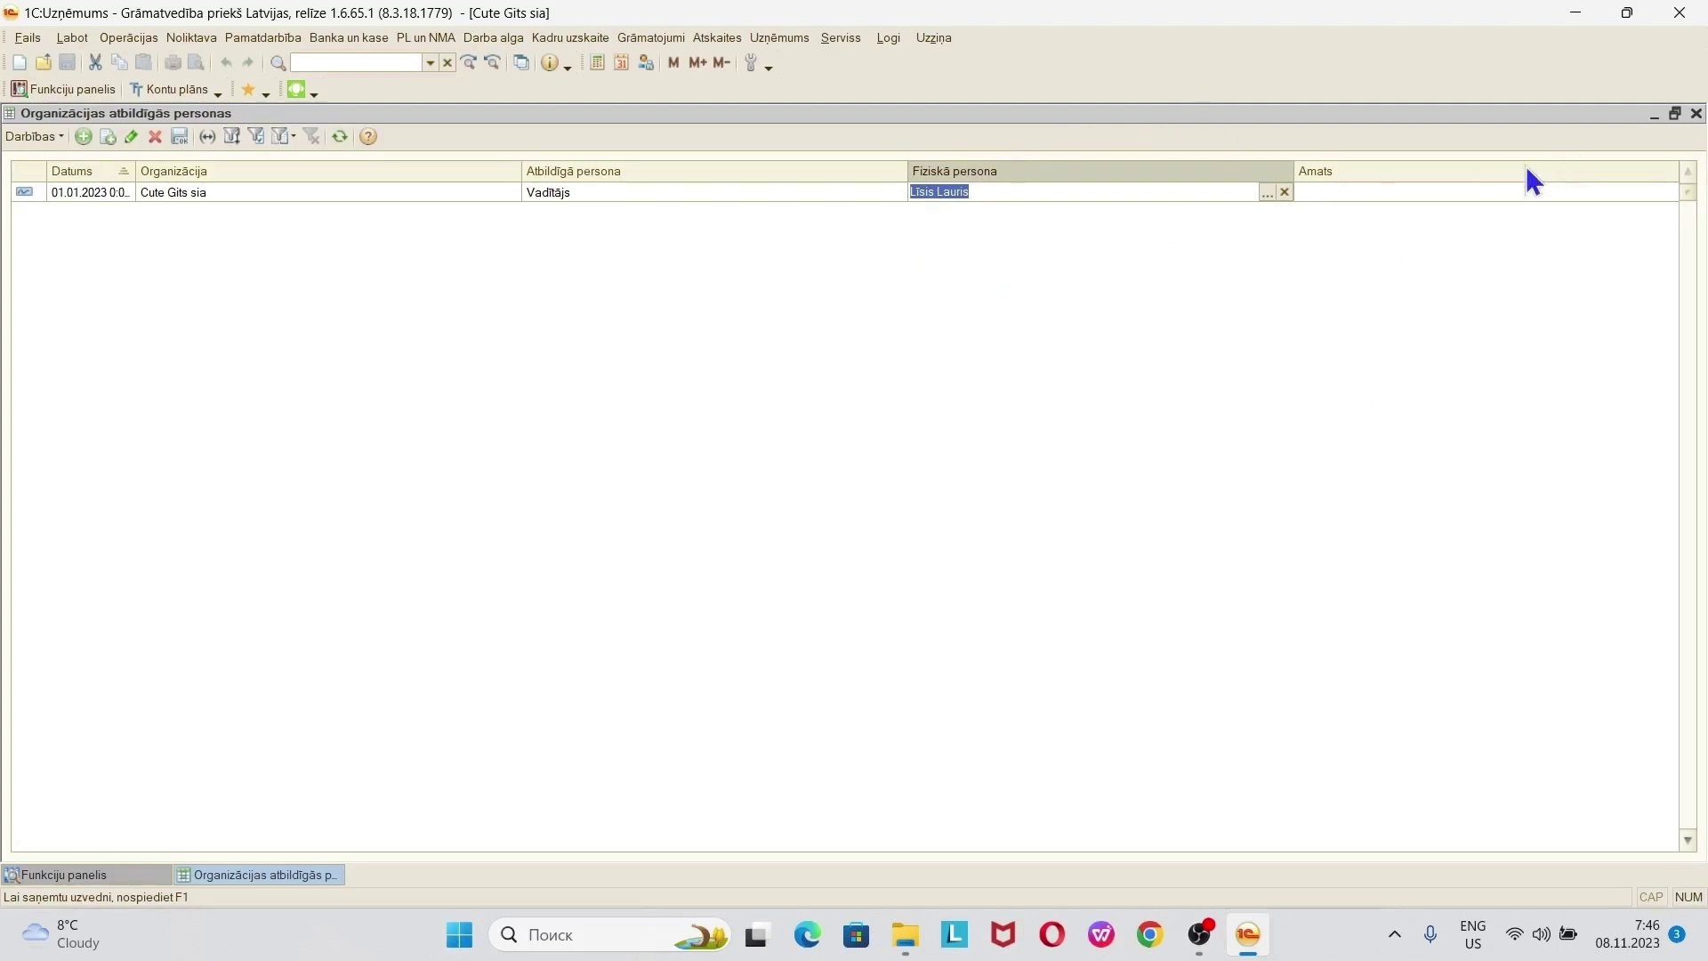
- Bring up the Organizāciju amati positions catalogue from the Amats field, maximized
click(1474, 195)
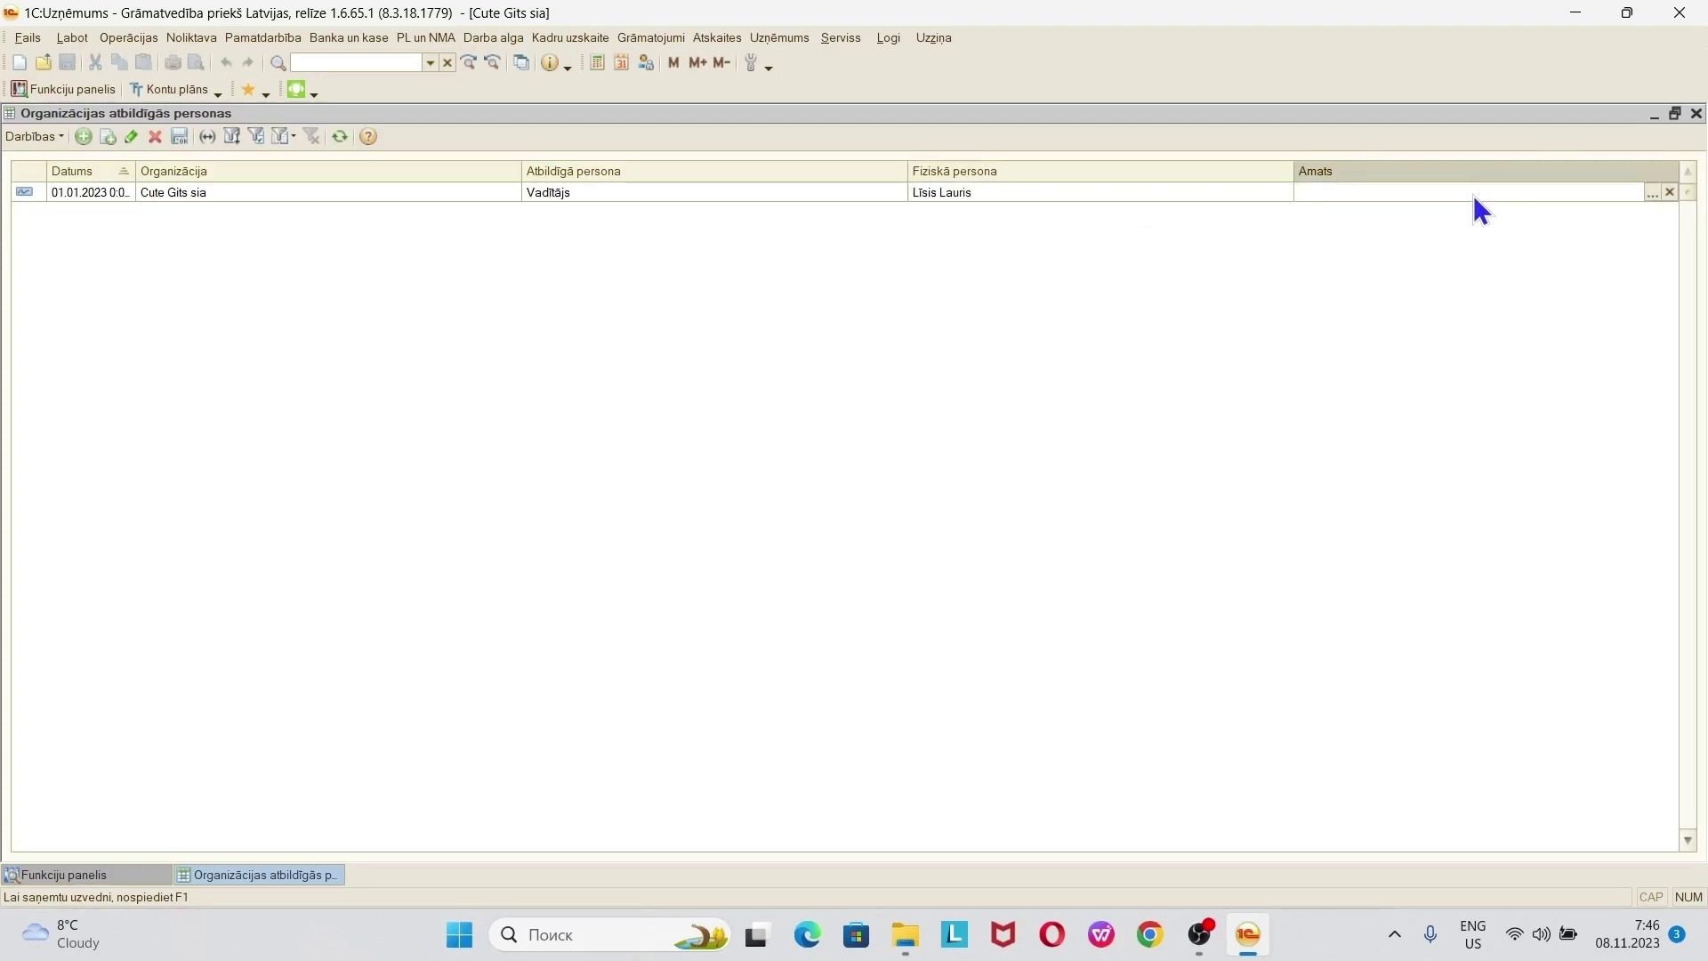
click(1652, 190)
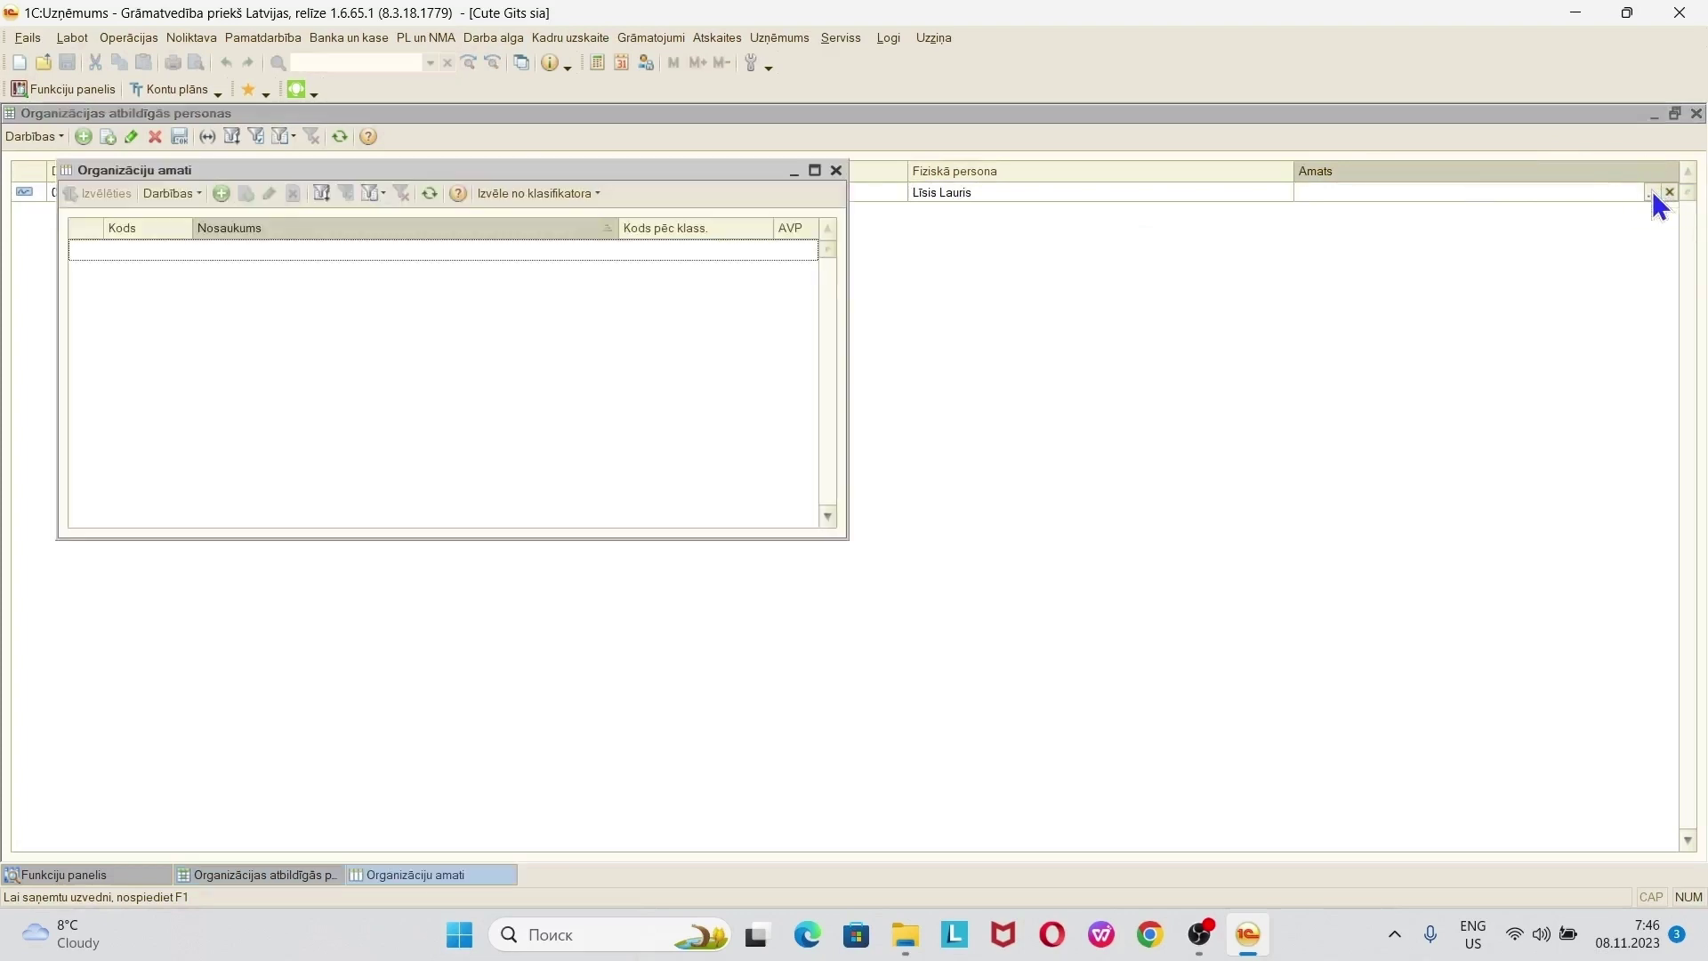
click(815, 170)
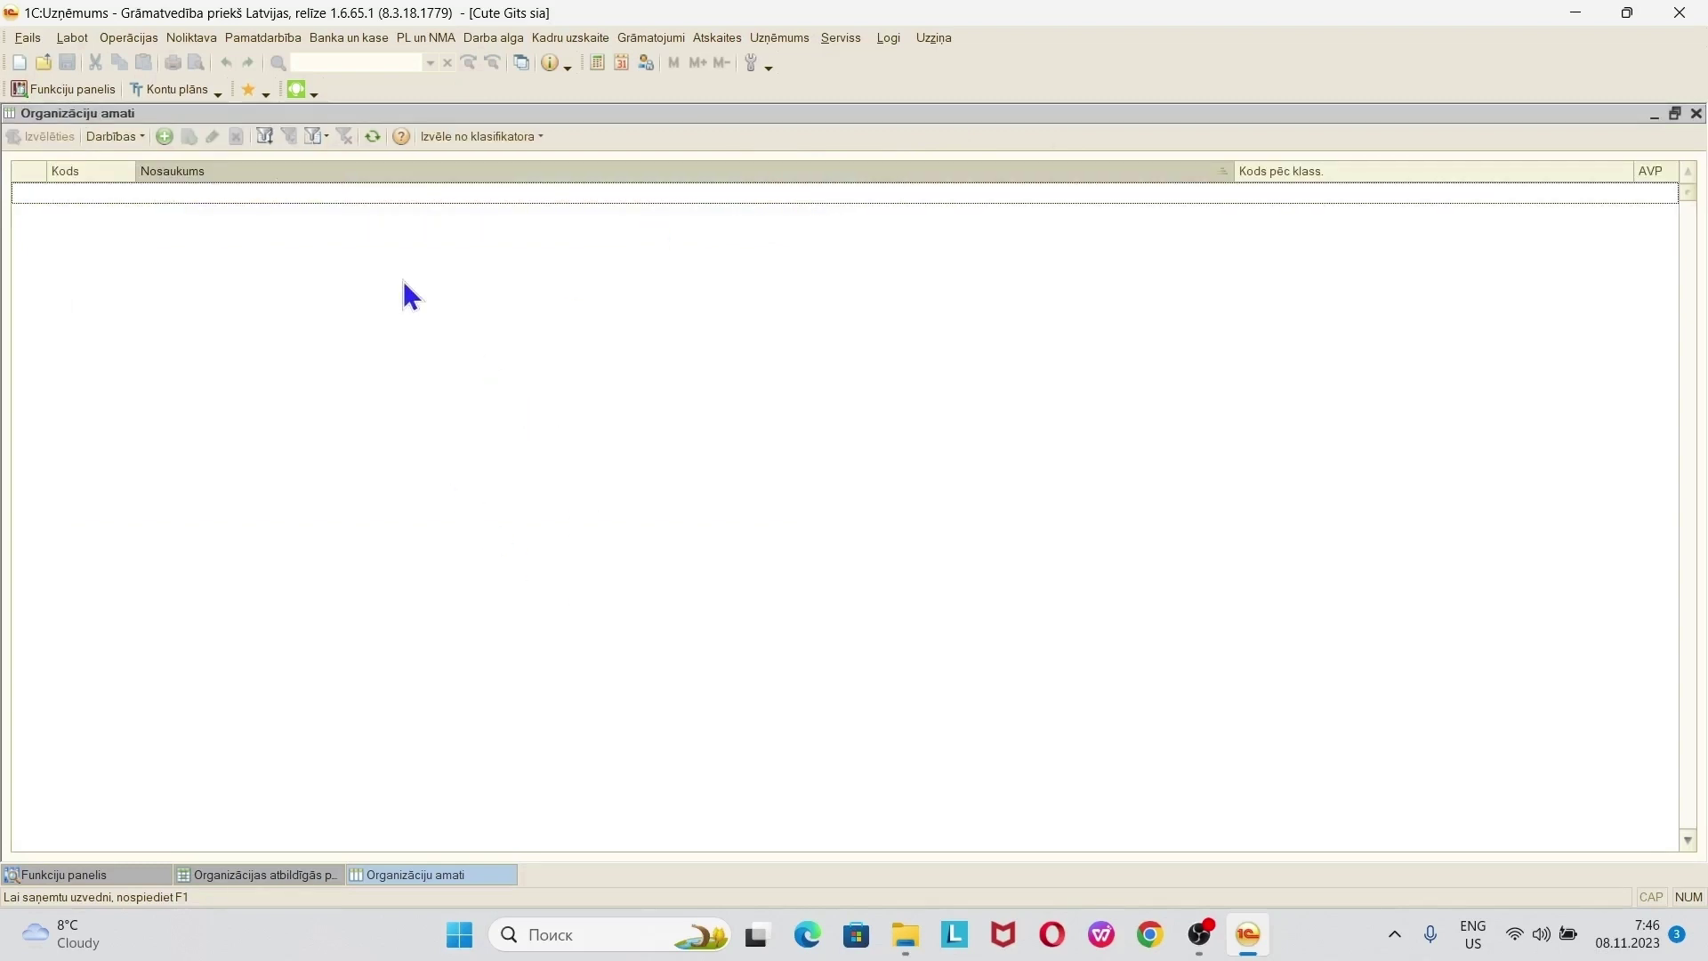
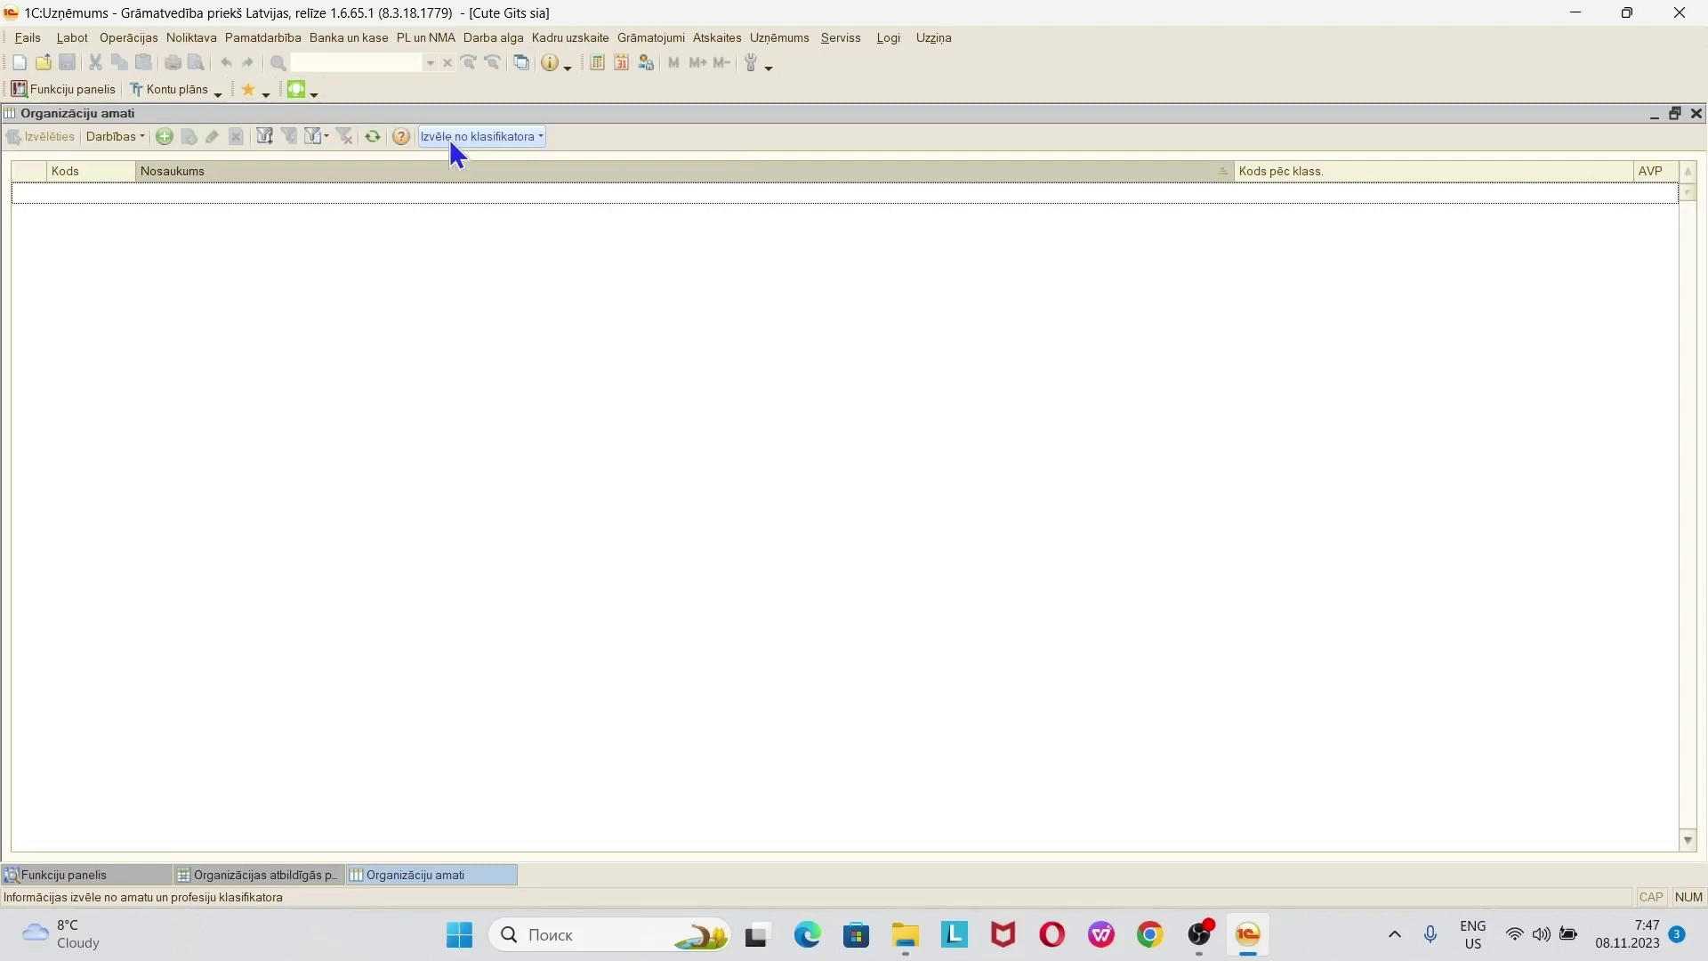
- Load positions from the alphabetical professions classifier (Izvēle no klas. ABC)
click(454, 142)
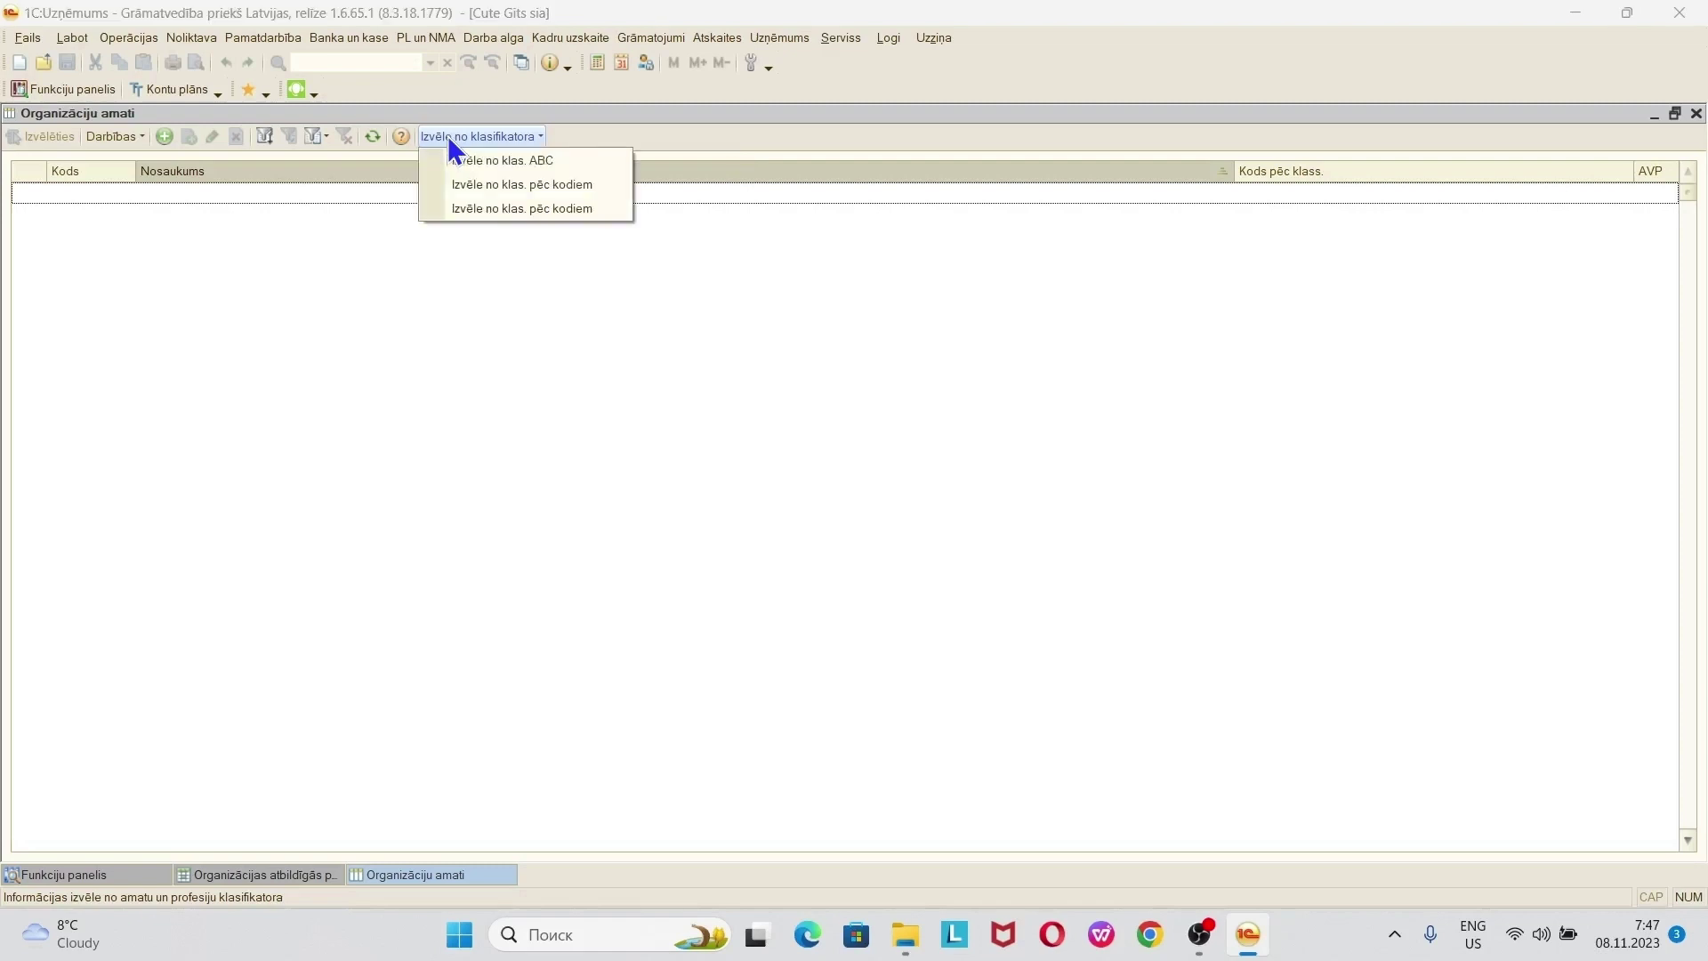
click(493, 137)
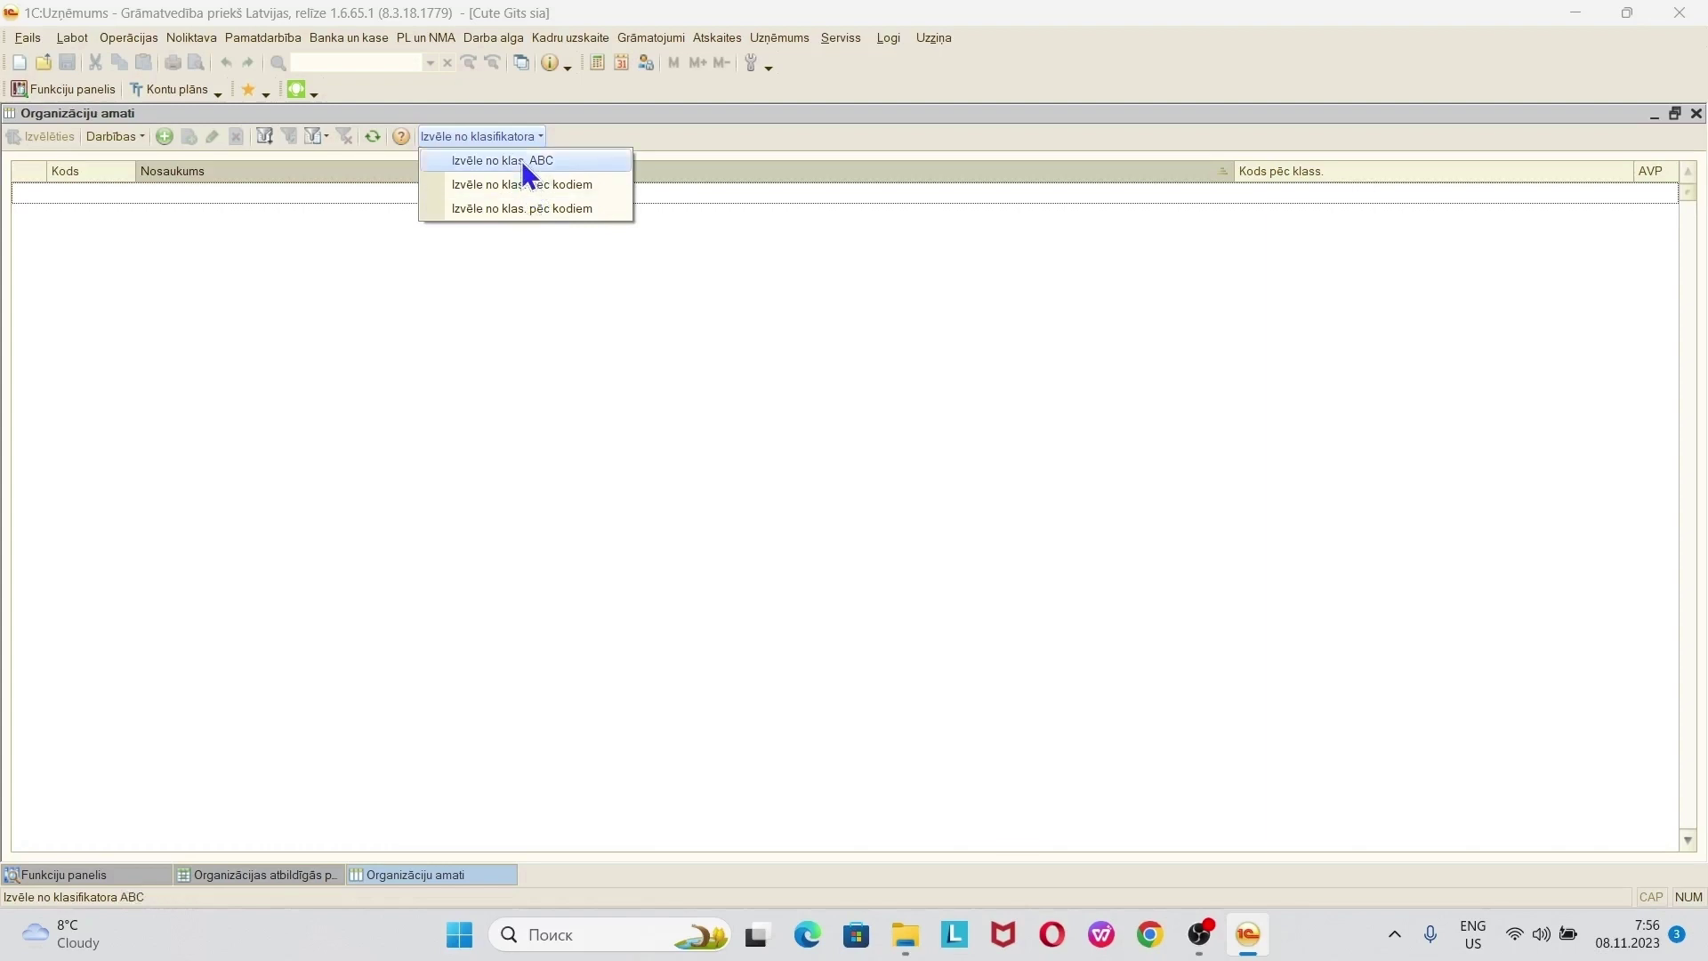
click(563, 162)
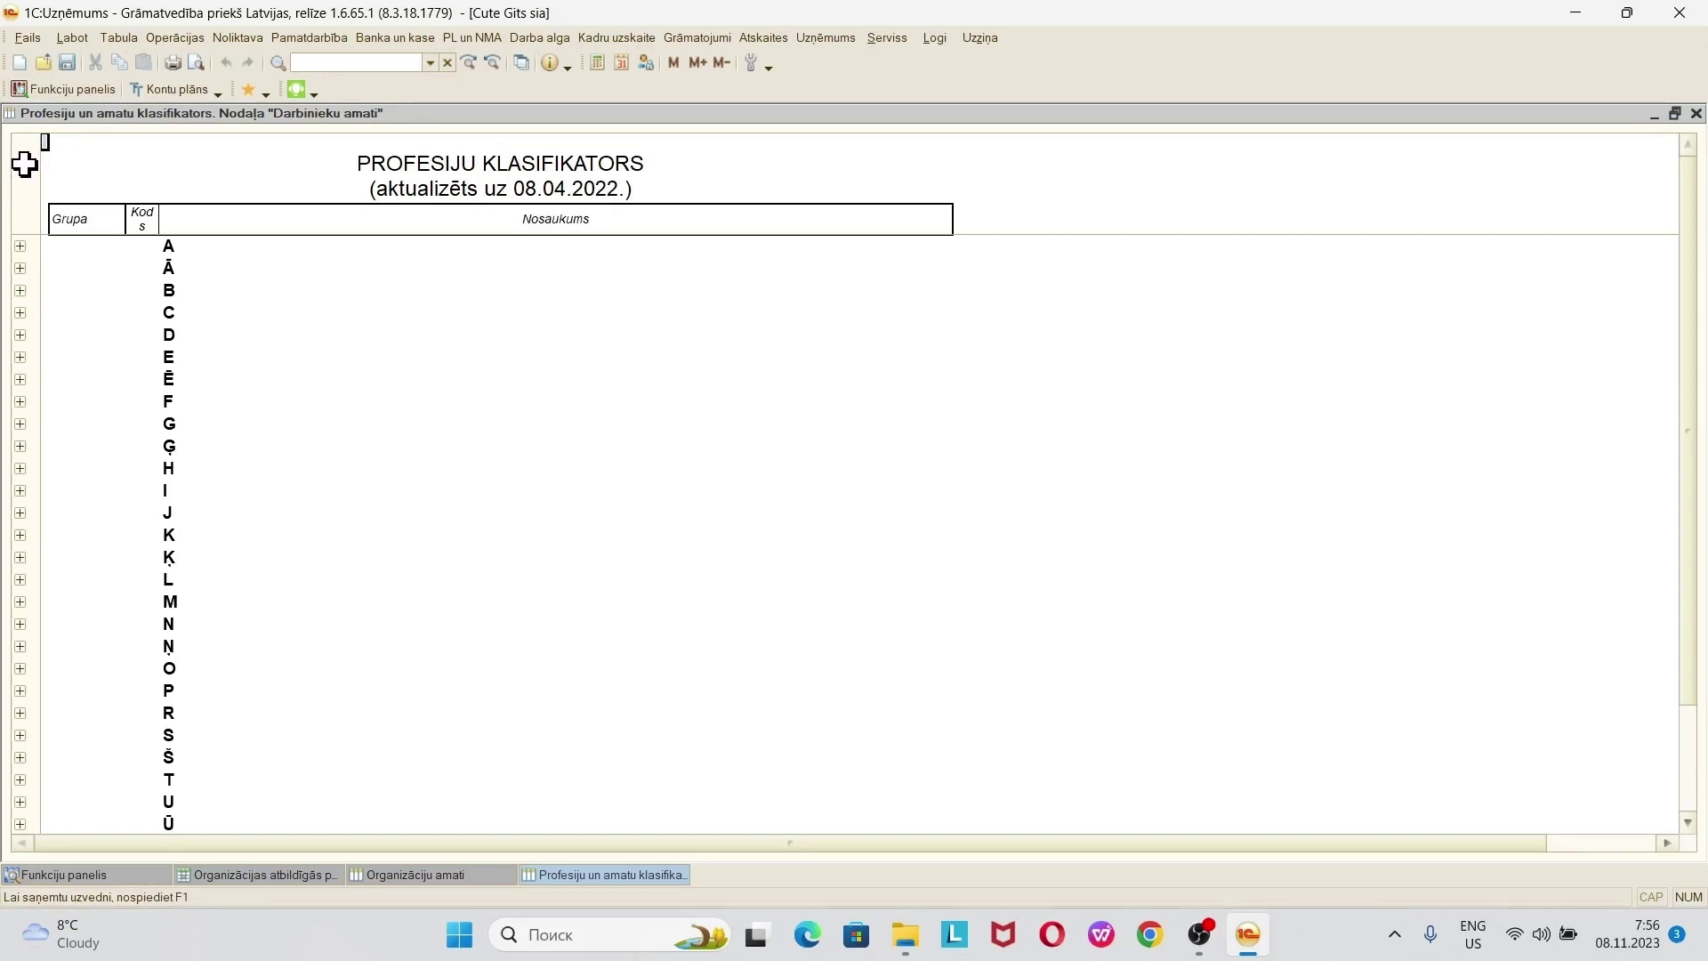
- Expand the professions classifier to grouping level Līmenis 2 and browse the individual professions
right_click(16, 164)
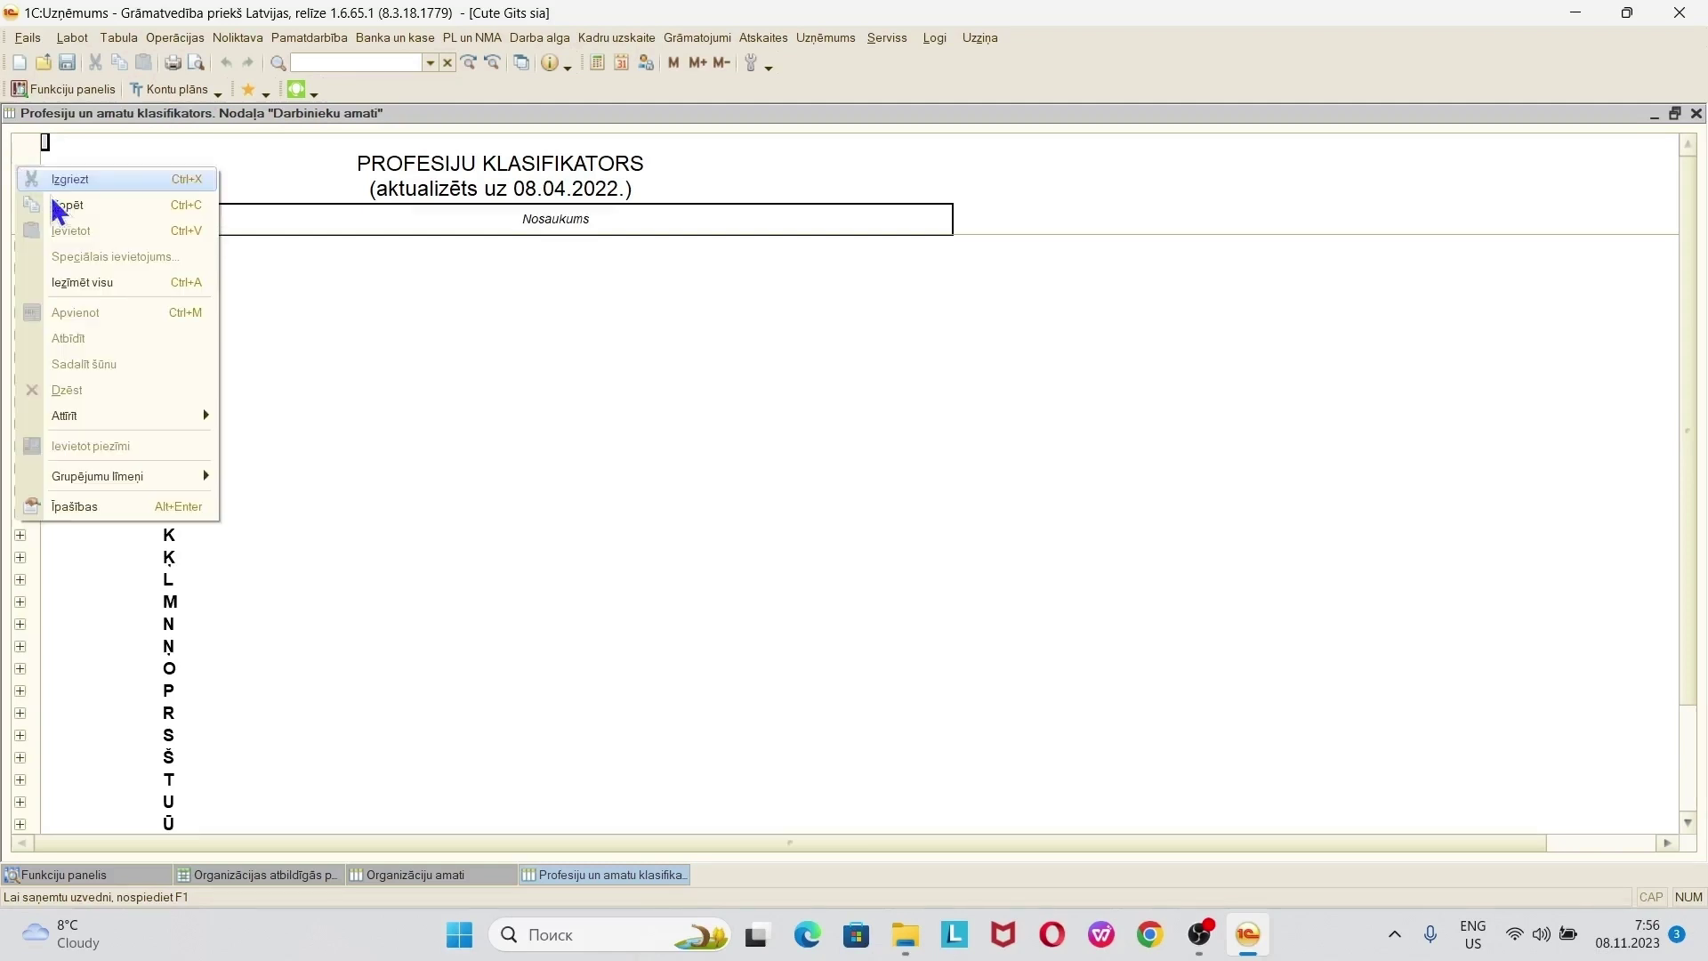
mouse_move(102, 487)
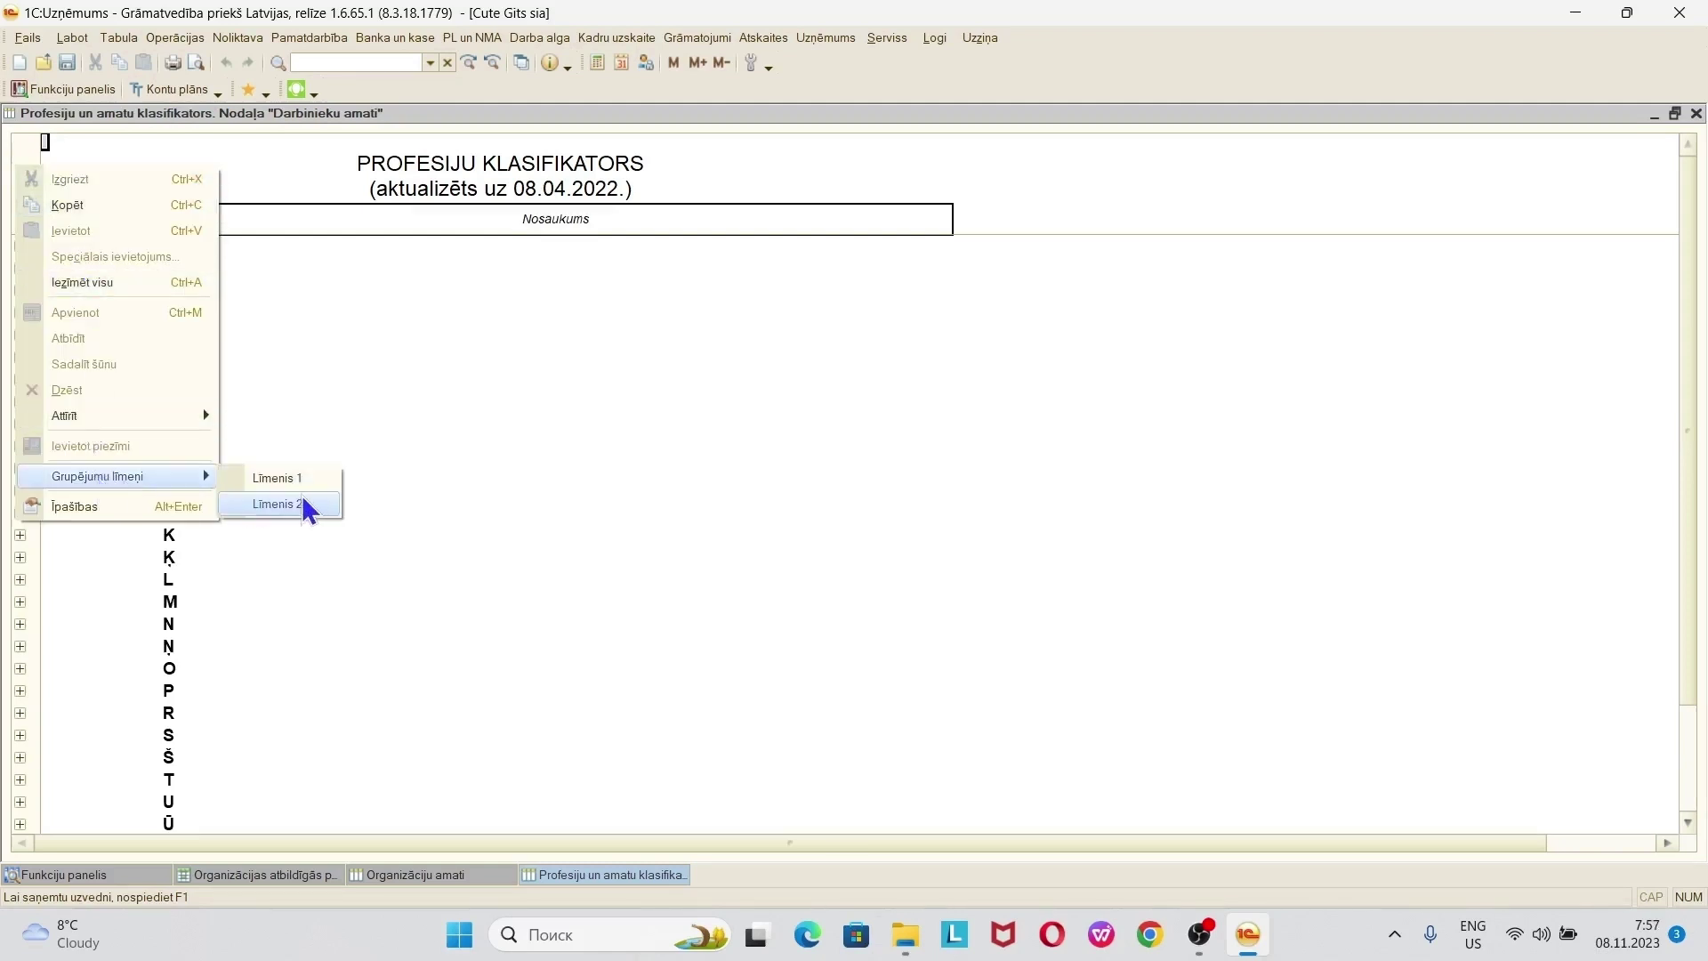
click(278, 505)
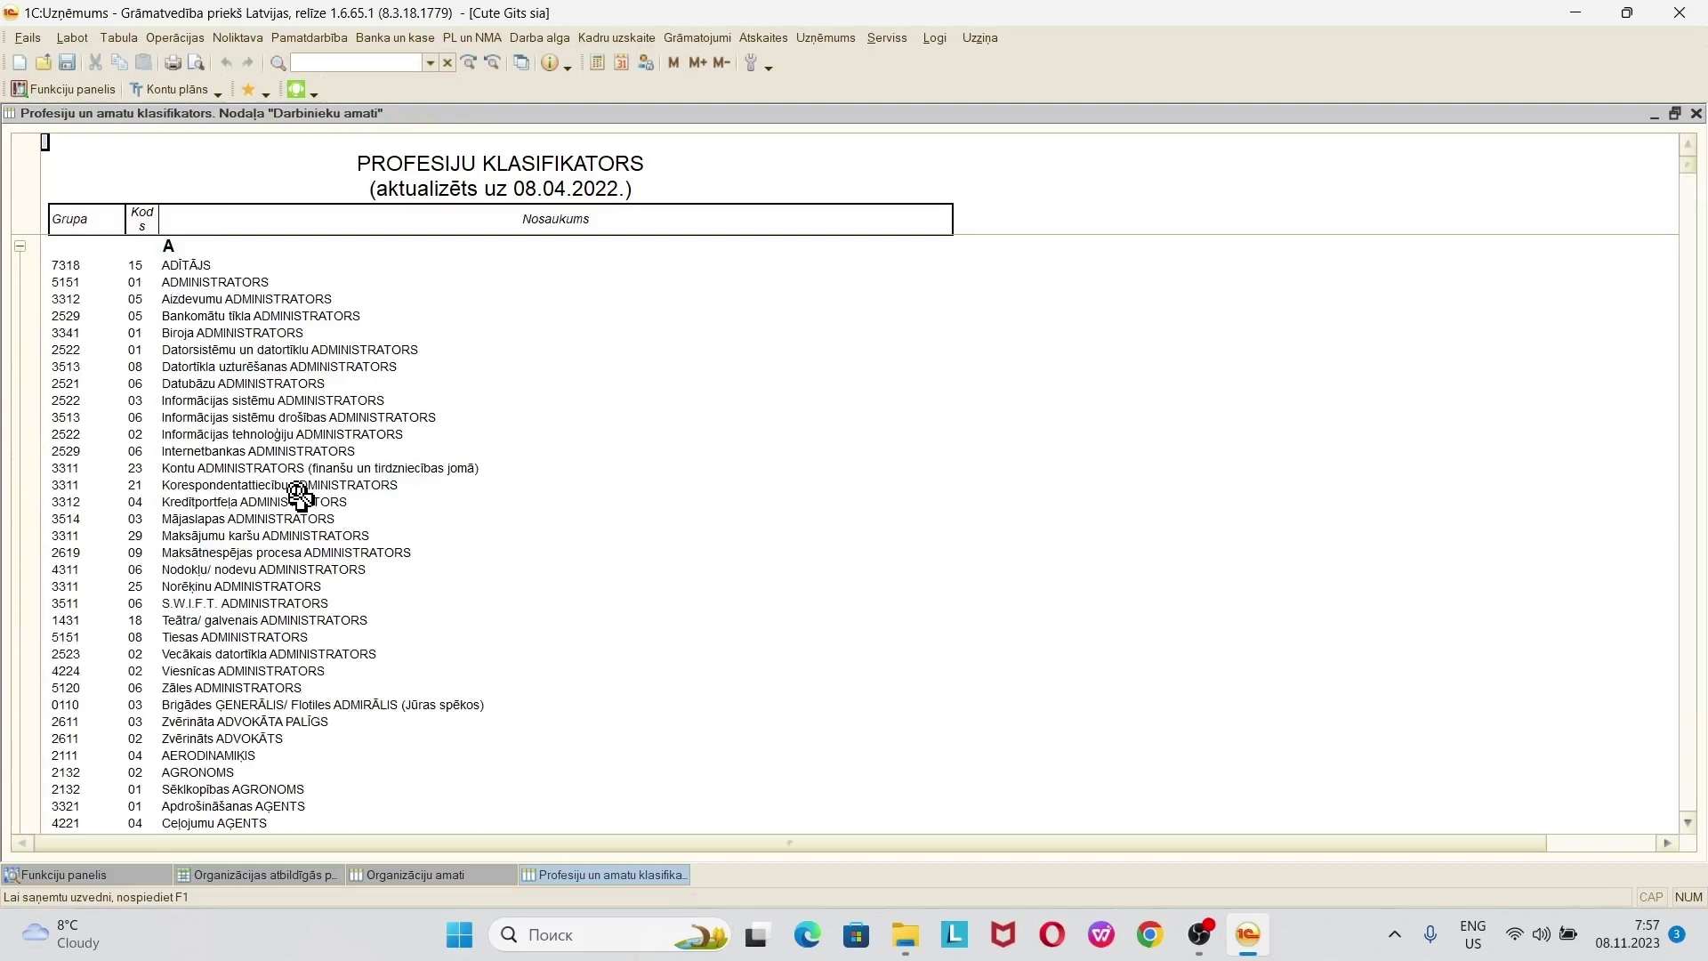
click(300, 502)
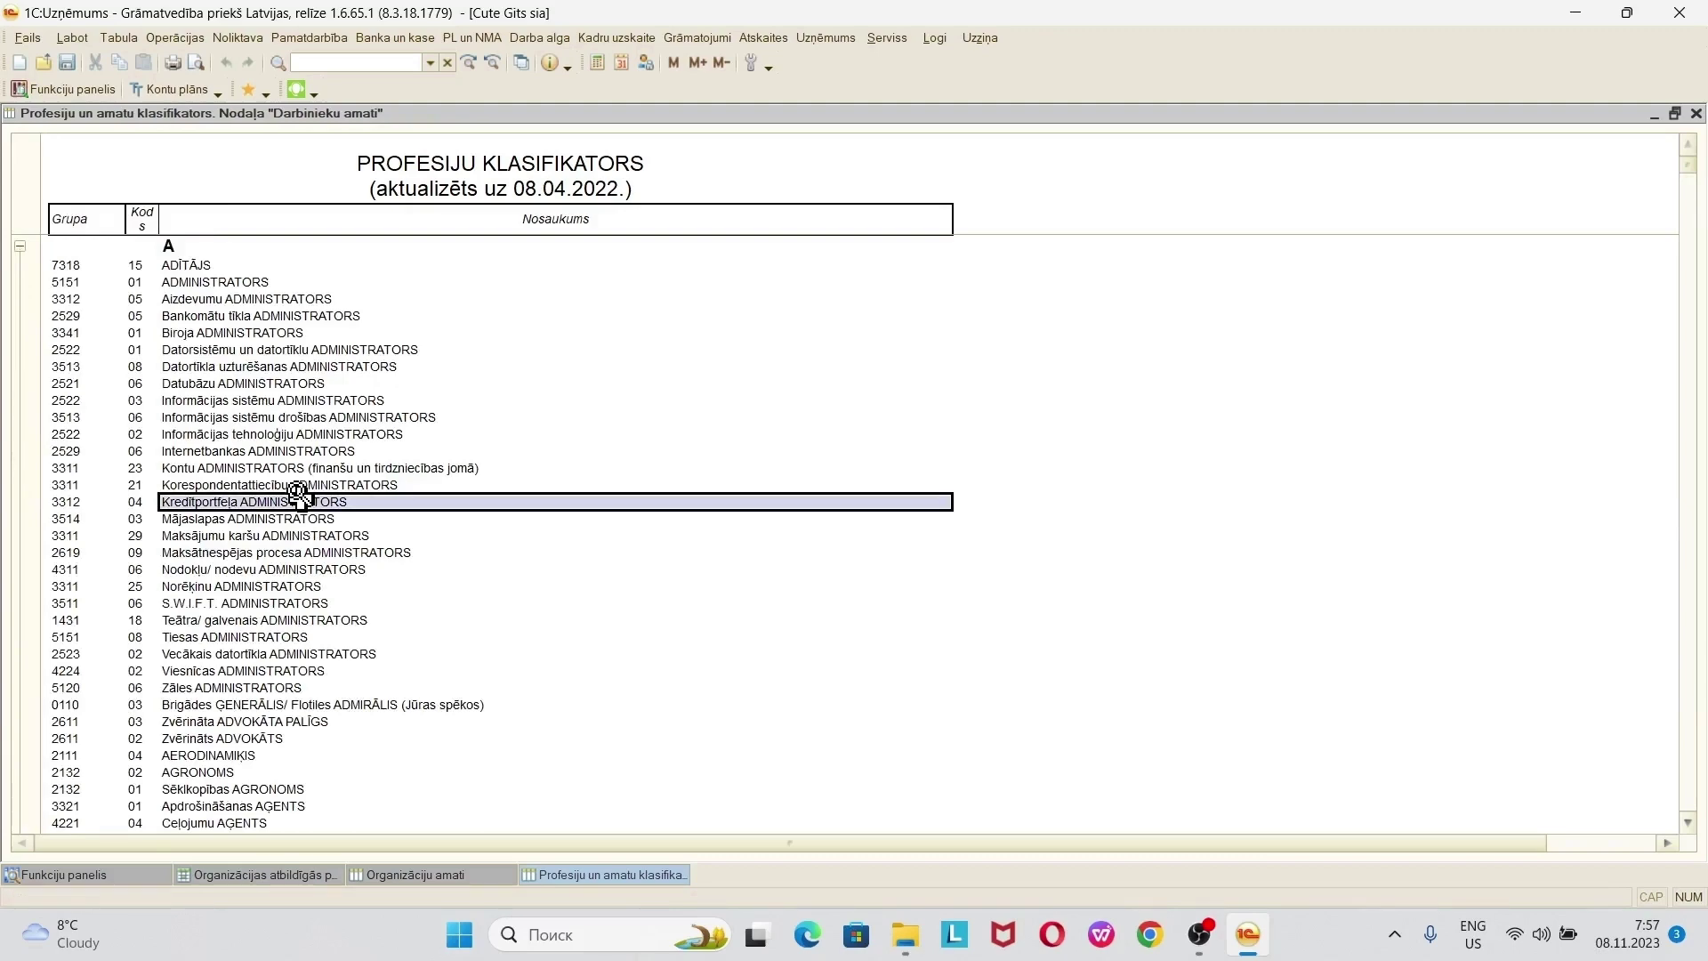
key(Down)
key(Down)
key(Down)
key(Down)
key(Down)
key(Down)
key(Down)
key(Down)
key(Down)
key(Down)
key(Down)
key(Down)
key(Down)
key(Down)
key(Down)
key(Down)
key(Down)
key(Down)
key(Down)
key(Down)
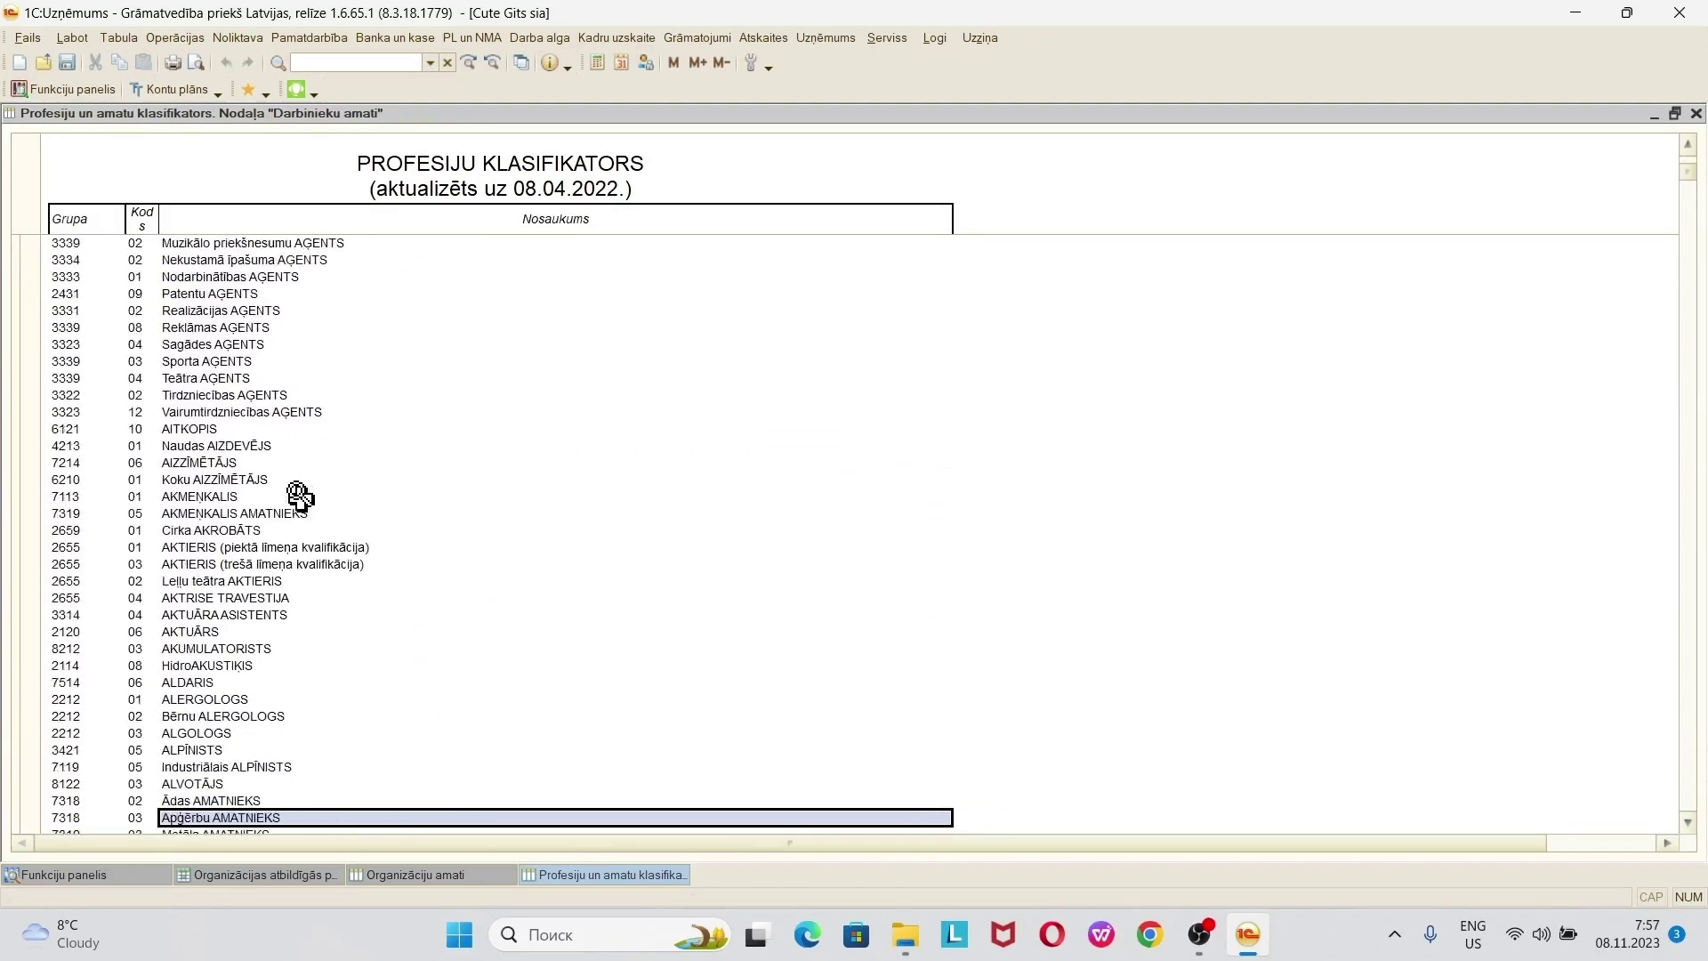
key(Up)
key(Up)
key(Up)
key(Up)
key(Up)
key(Up)
key(Up)
key(Up)
key(Up)
key(Up)
key(Up)
key(Up)
key(Up)
key(Up)
key(Up)
key(Up)
key(Up)
key(Up)
key(Up)
key(Up)
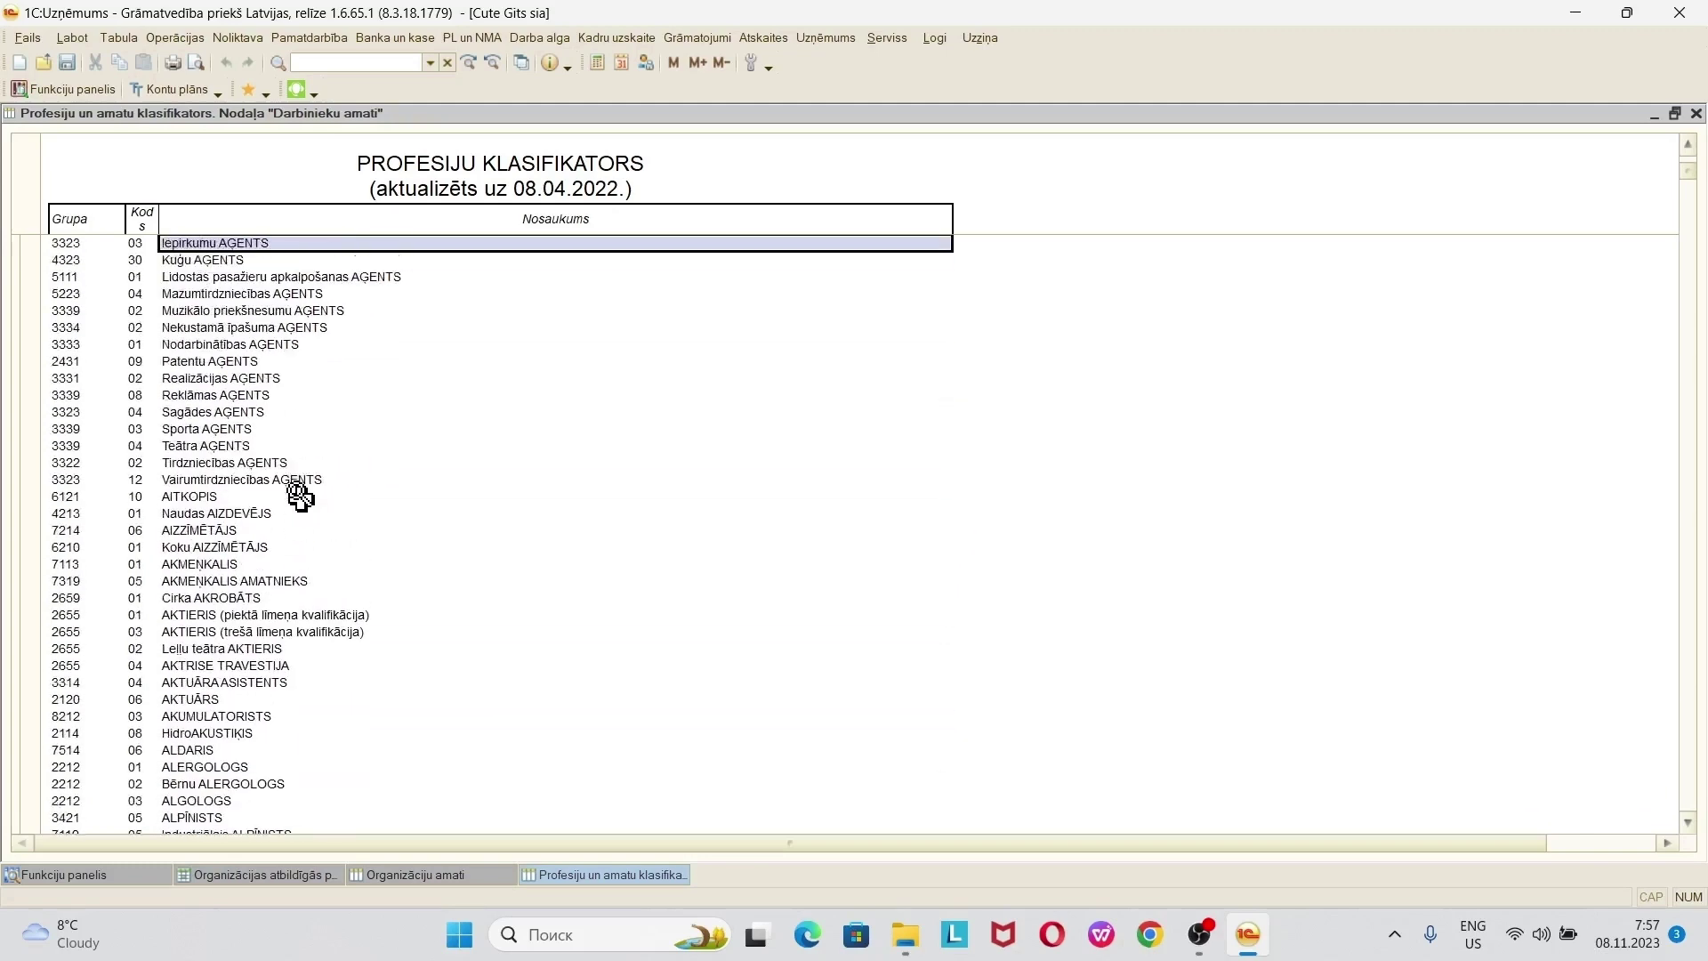
key(Up)
key(Up)
key(Up)
key(Up)
key(Up)
key(Up)
key(Up)
key(Up)
key(Up)
key(Up)
key(Up)
key(Up)
key(Up)
key(Up)
key(Up)
key(Up)
key(Up)
key(Up)
key(Up)
key(Up)
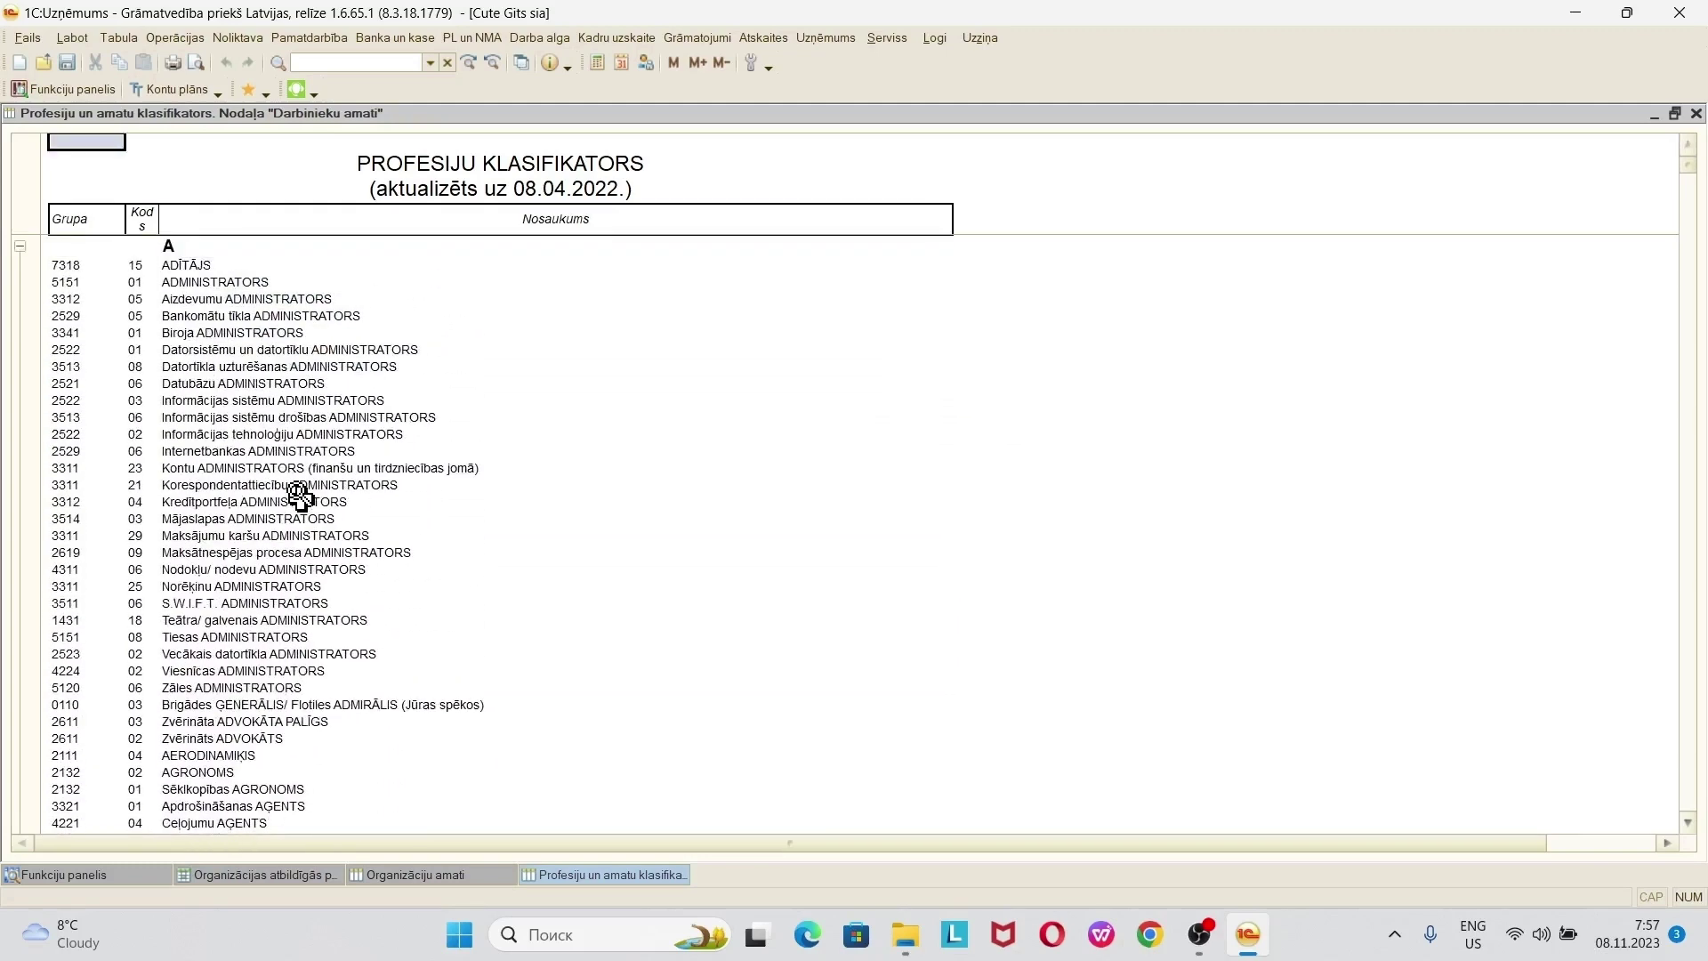
click(299, 488)
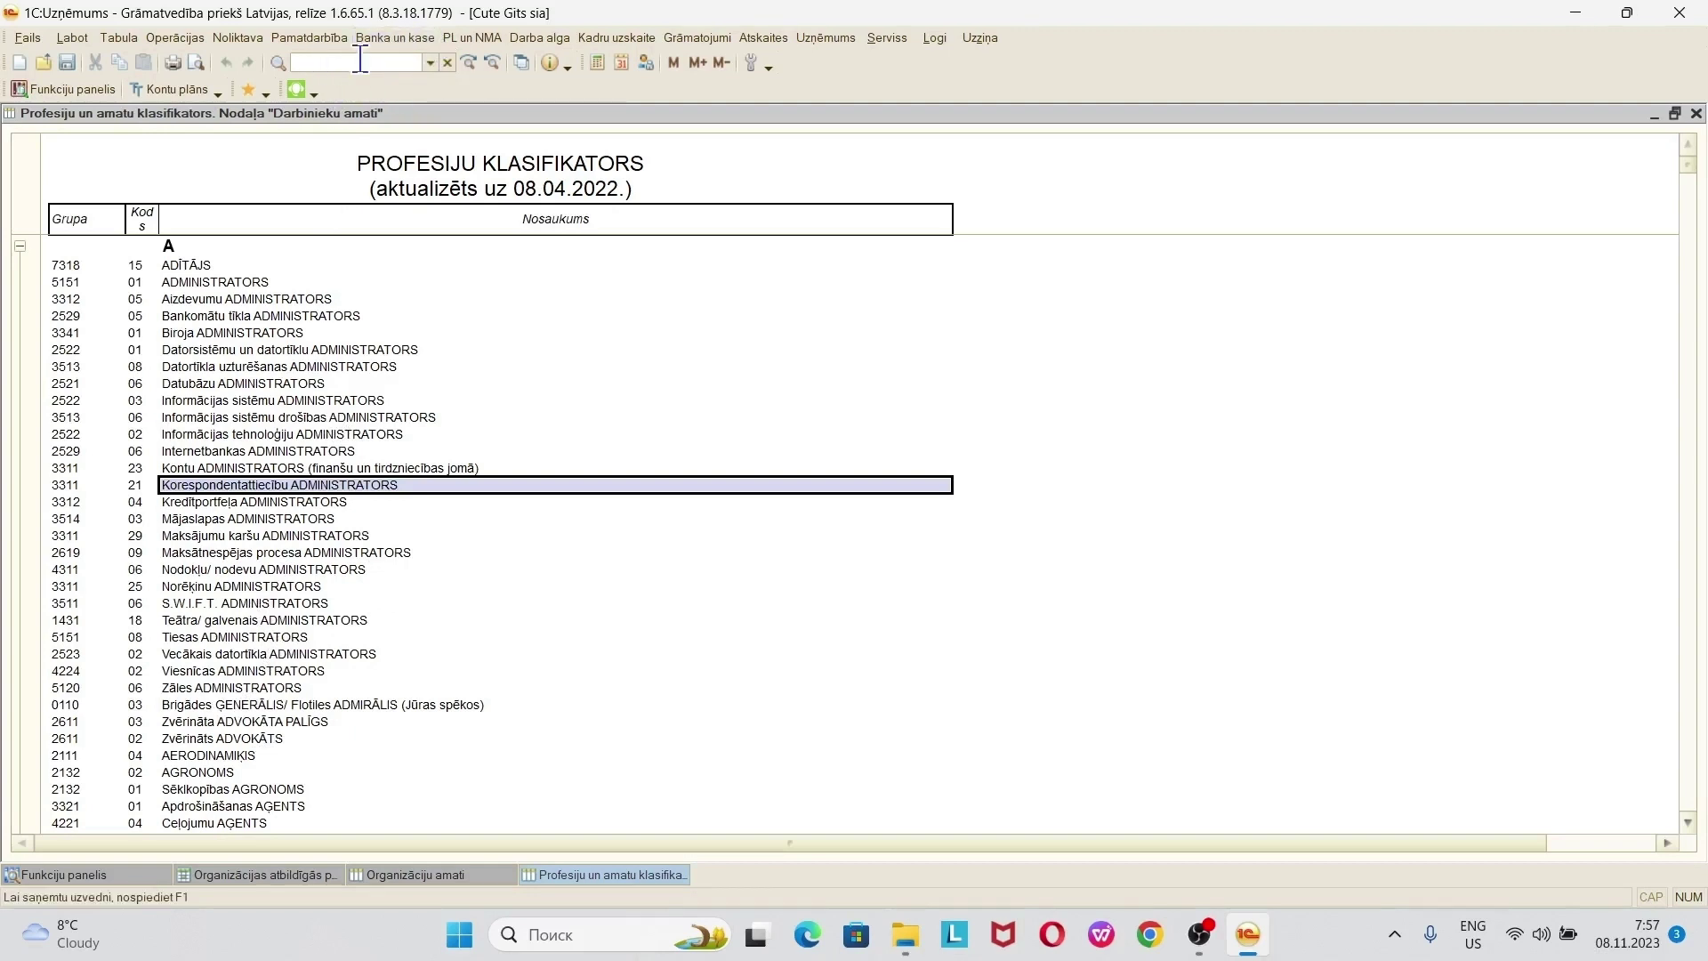
- Search 'valdes loceklis' and open Valdes LOCEKLIS (1120 14) as a new organisation position
click(360, 60)
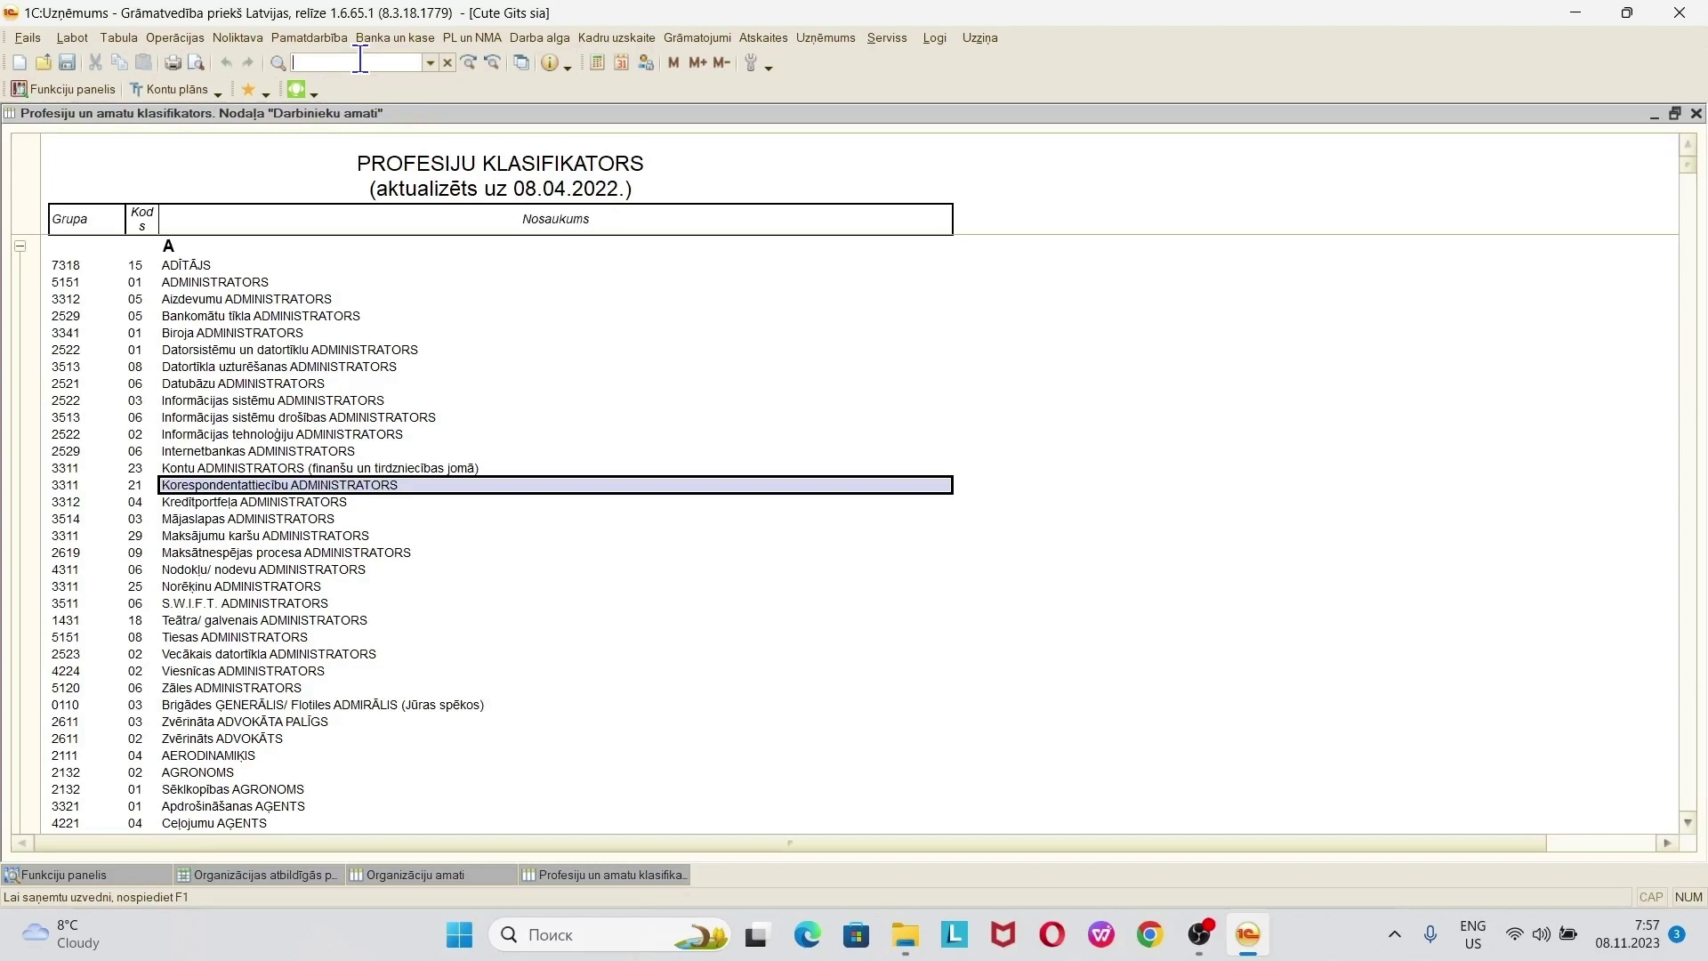
text(valdes loceklis)
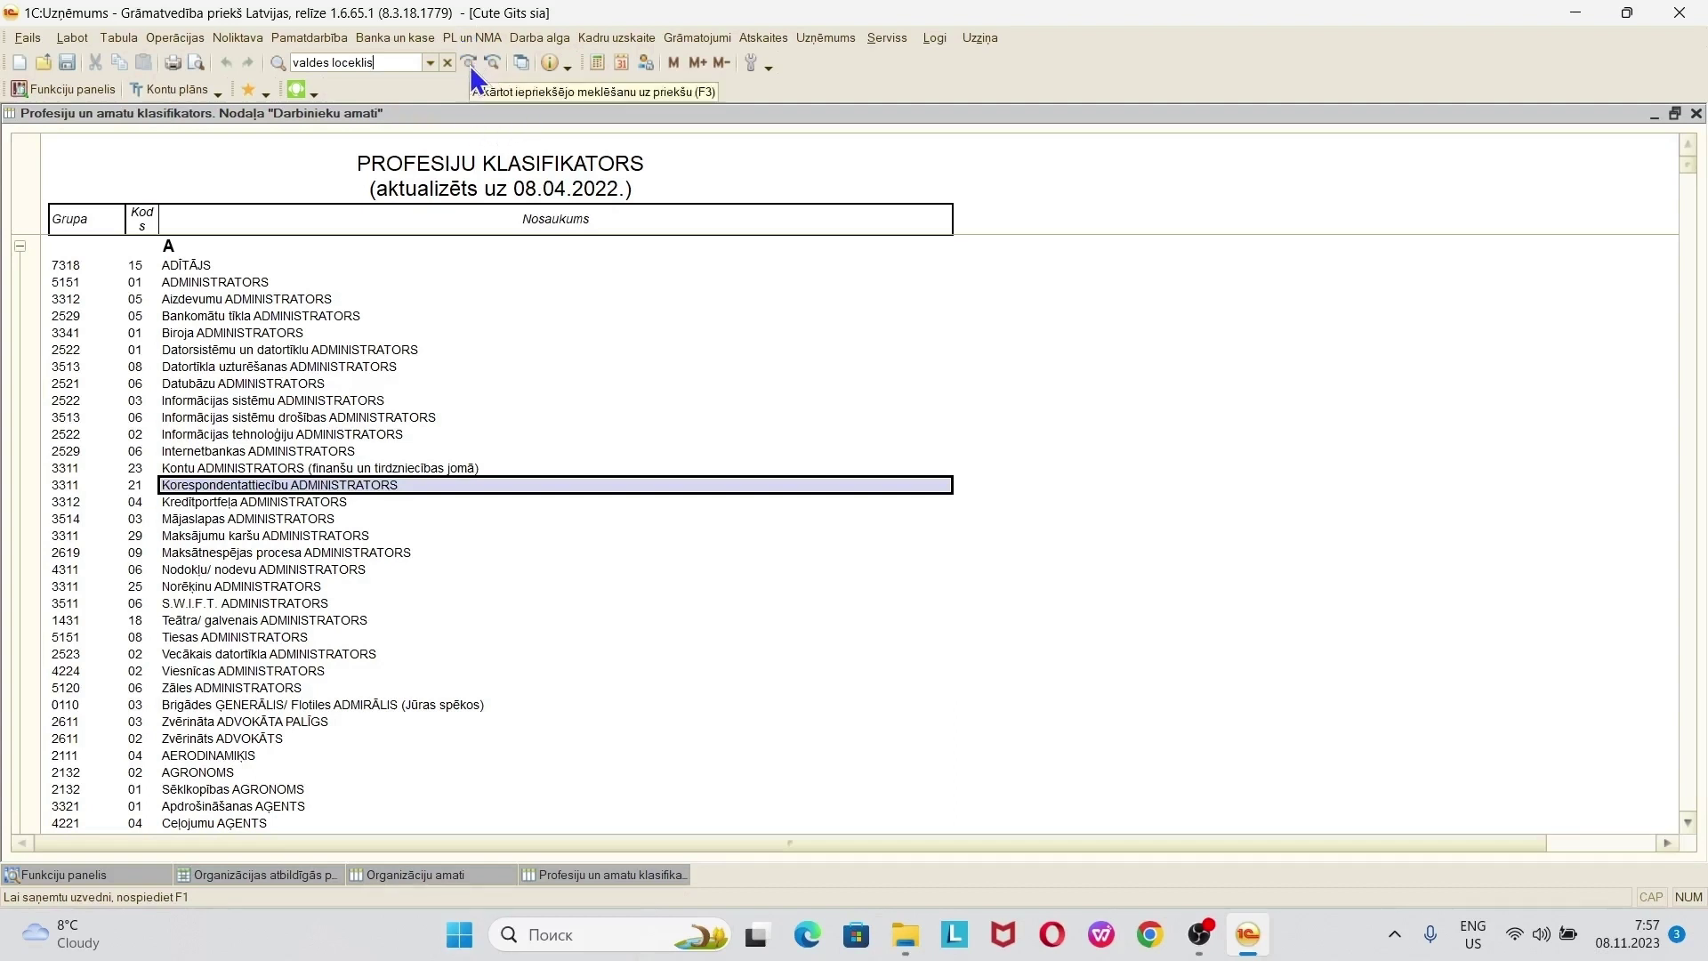
click(468, 63)
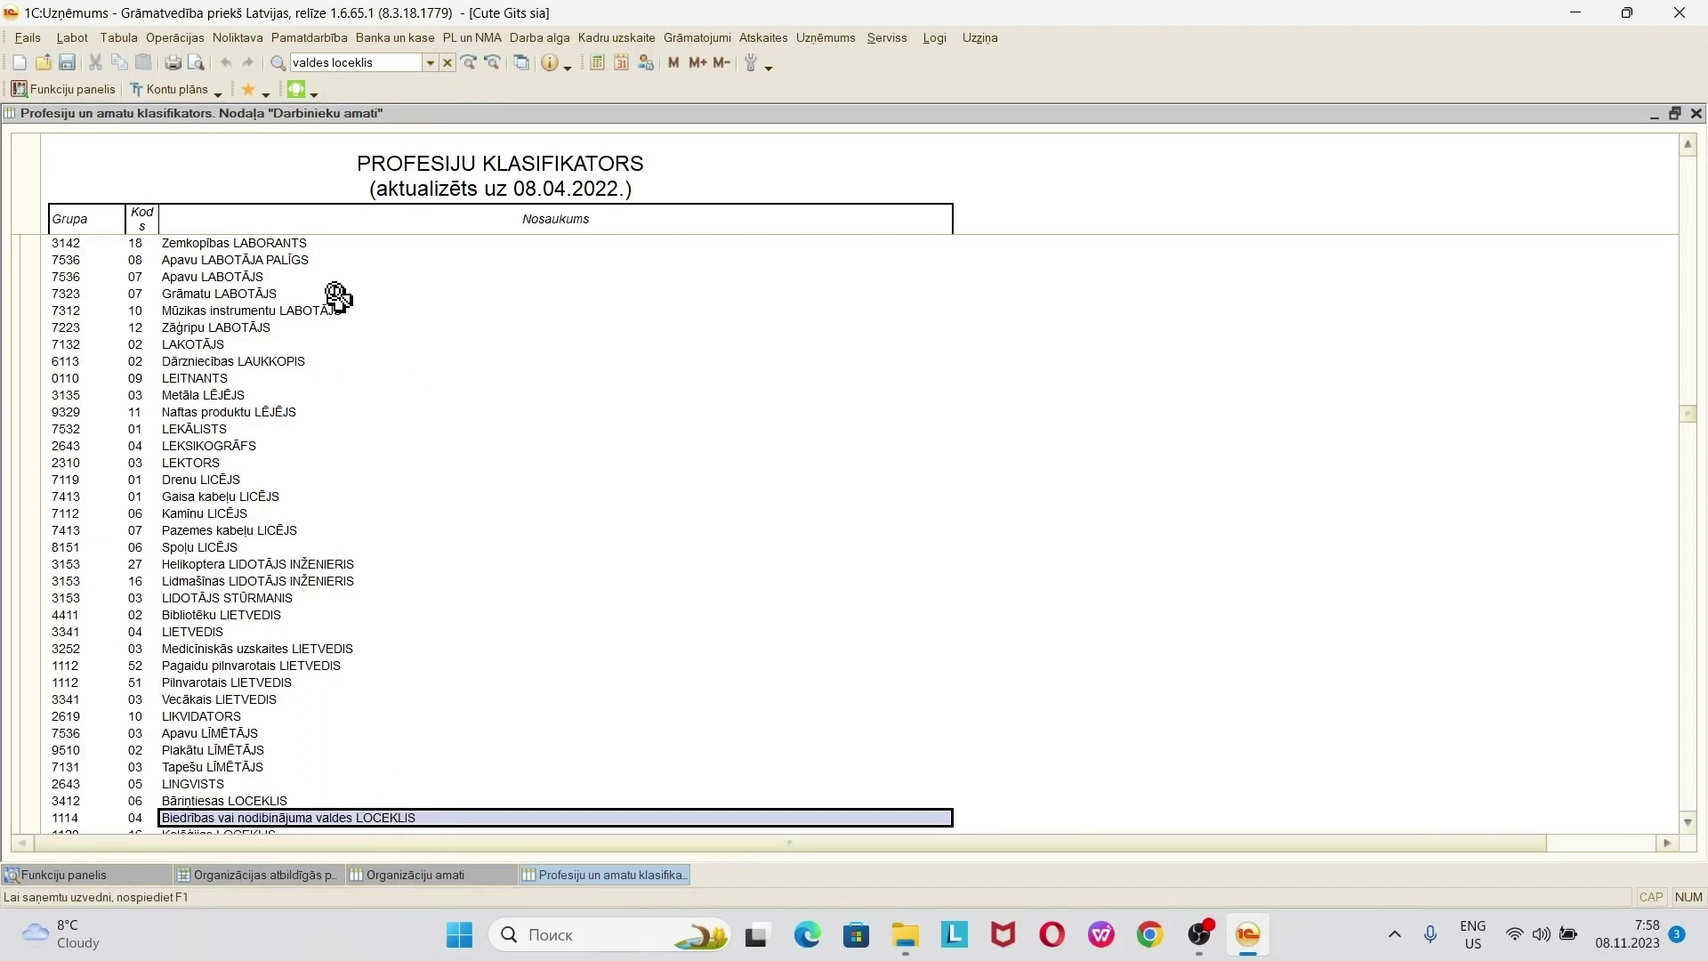
click(471, 79)
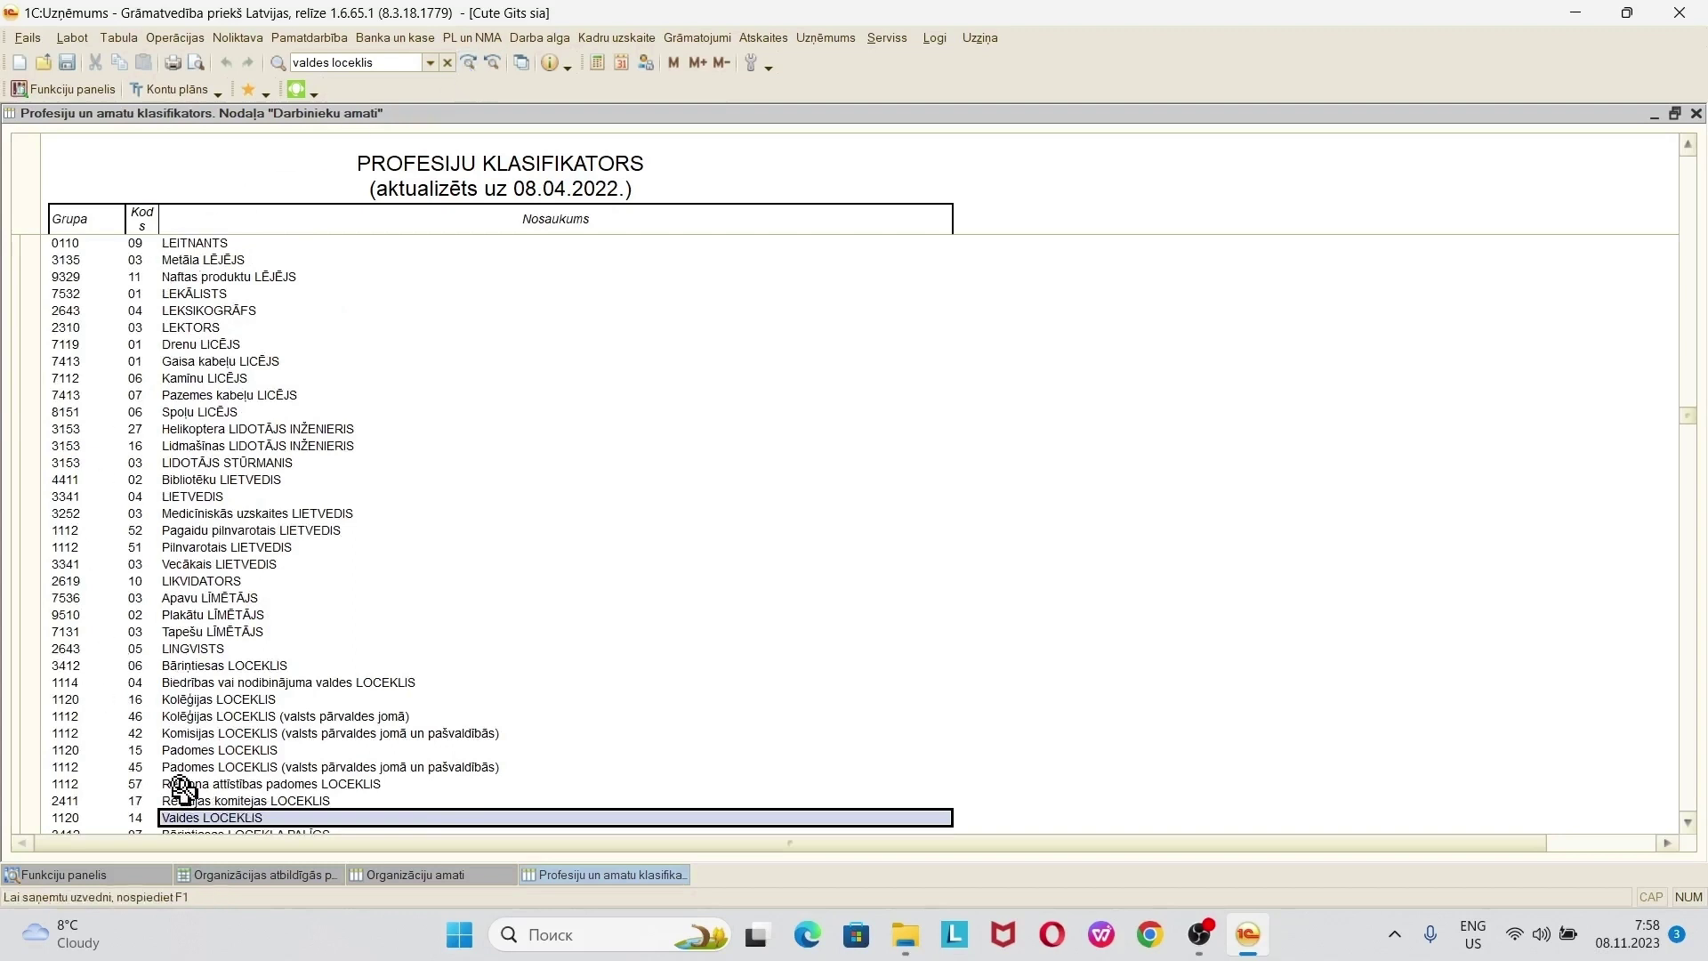
double_click(224, 815)
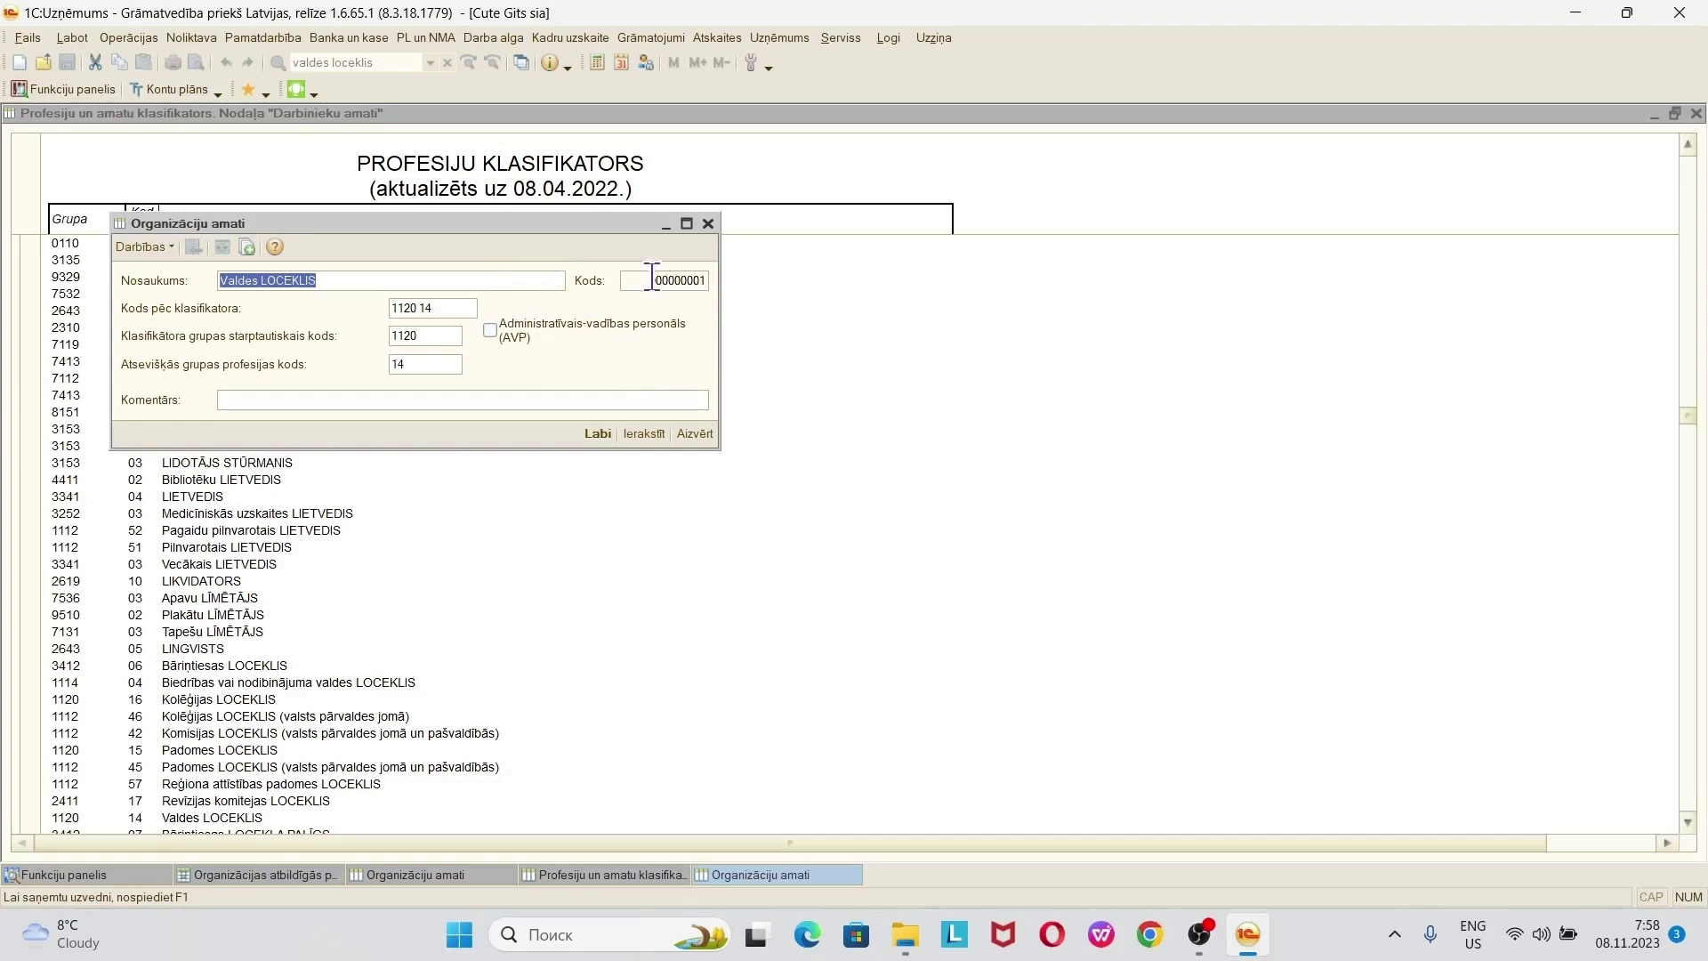
- Save Valdes LOCEKLIS with AVP ticked and assign it as the manager's position
click(489, 331)
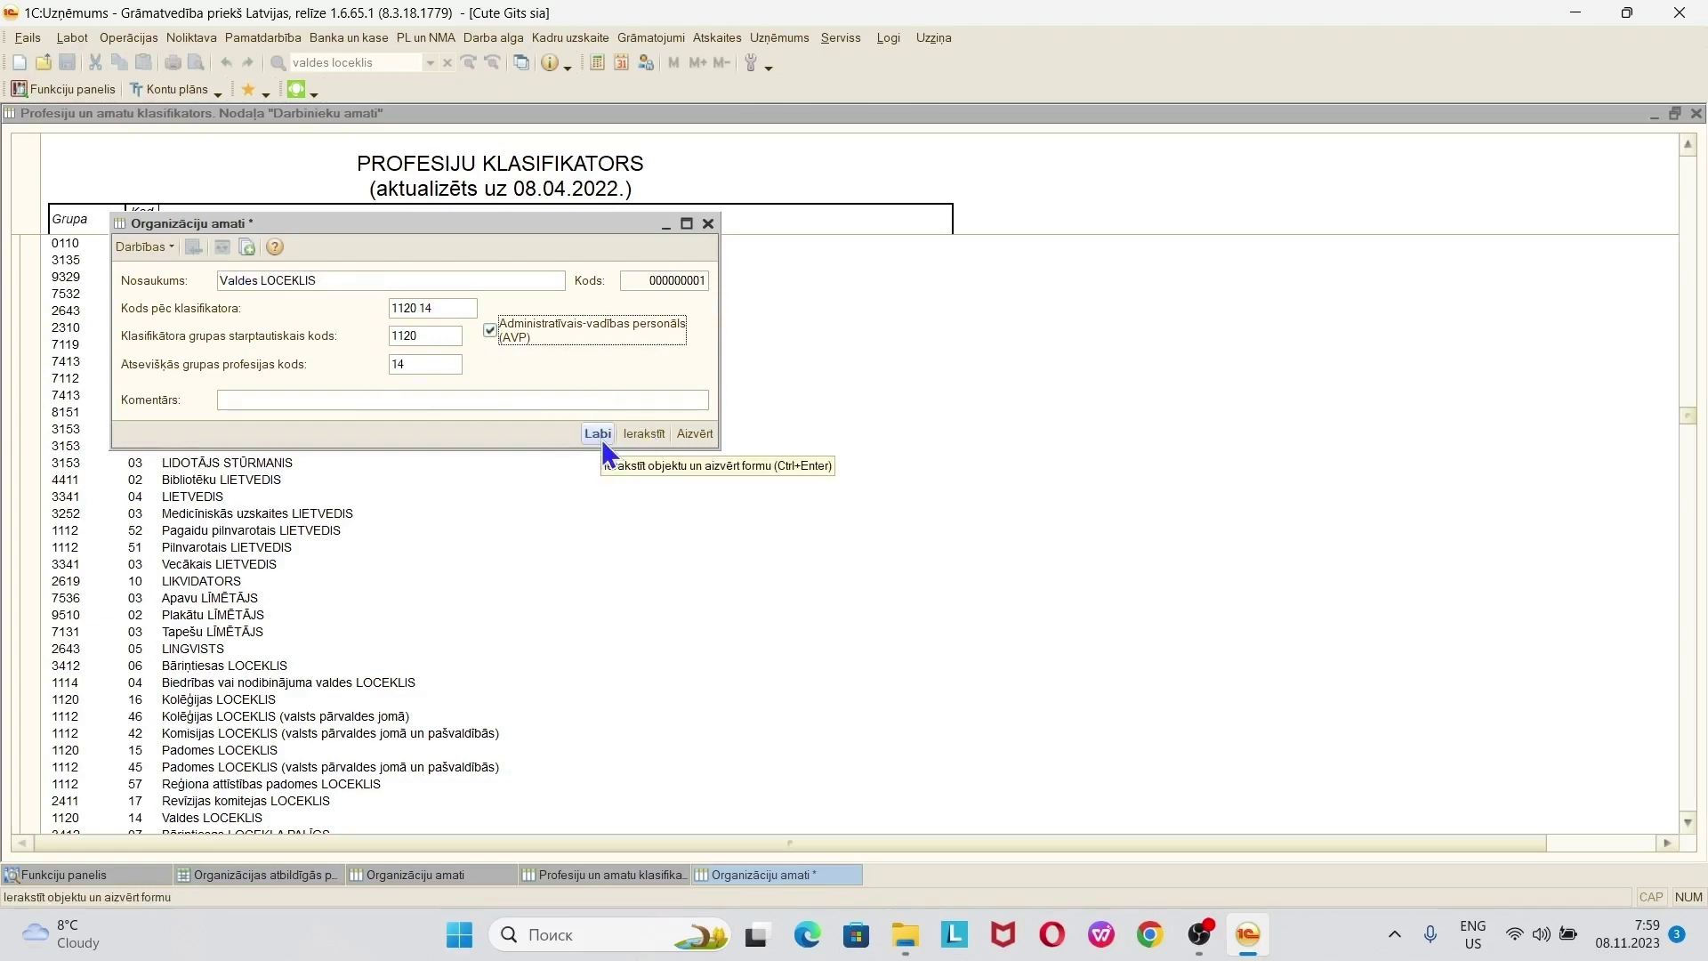
click(601, 440)
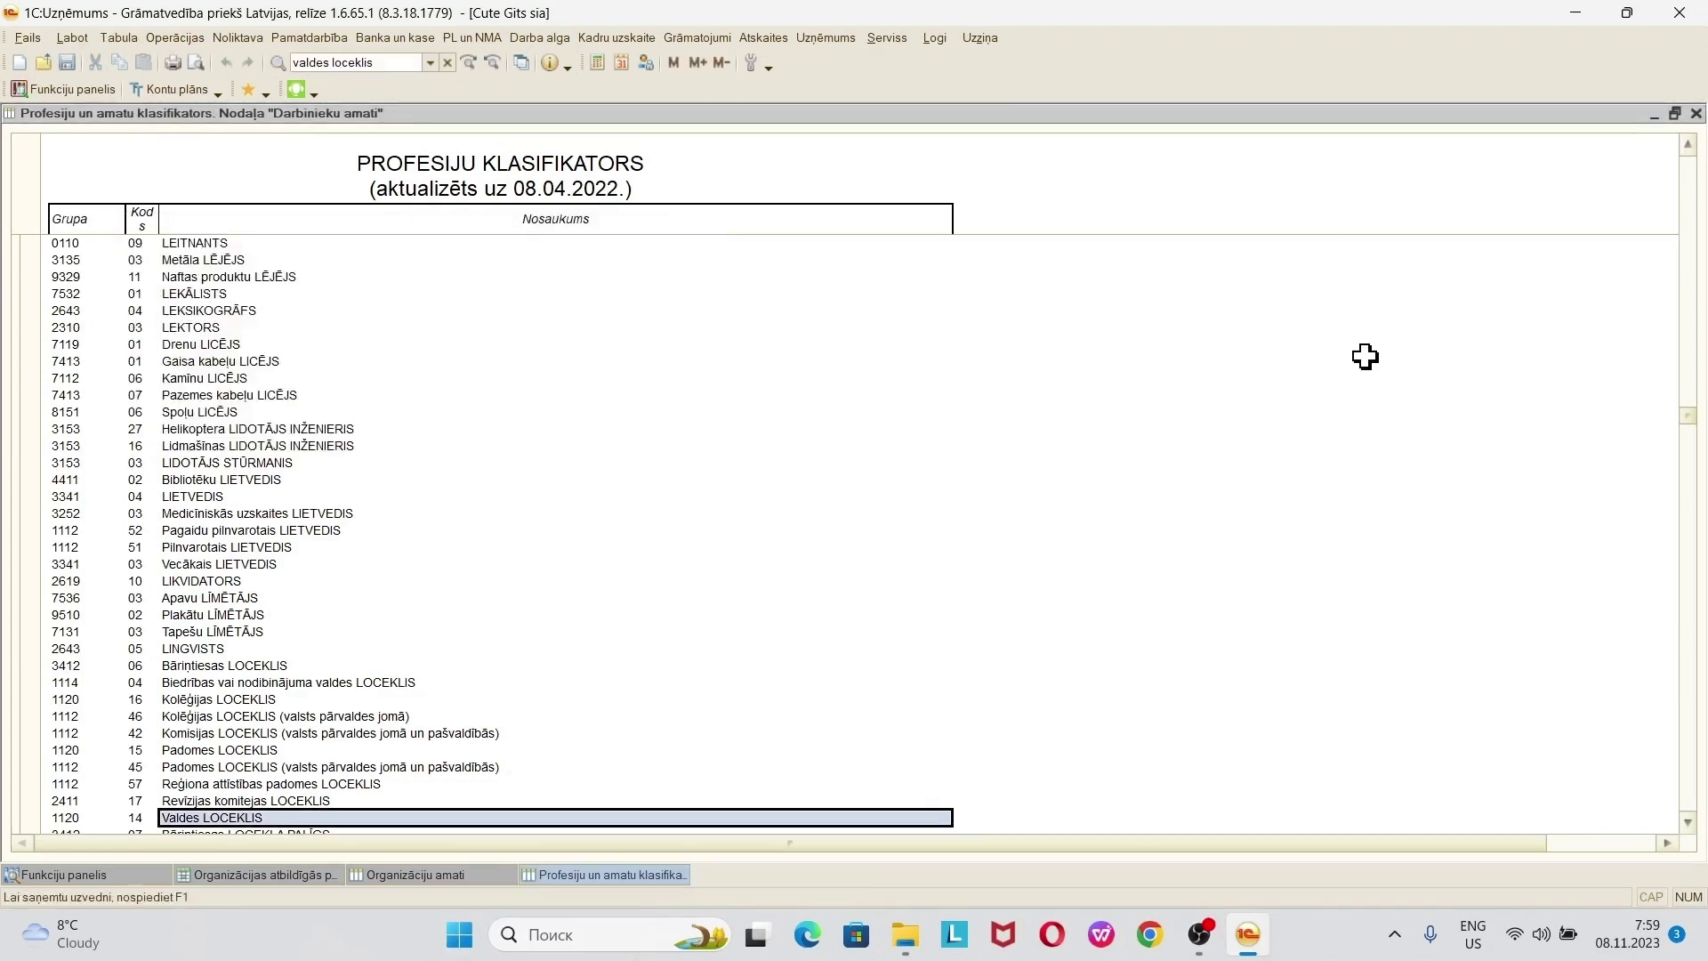
click(1696, 114)
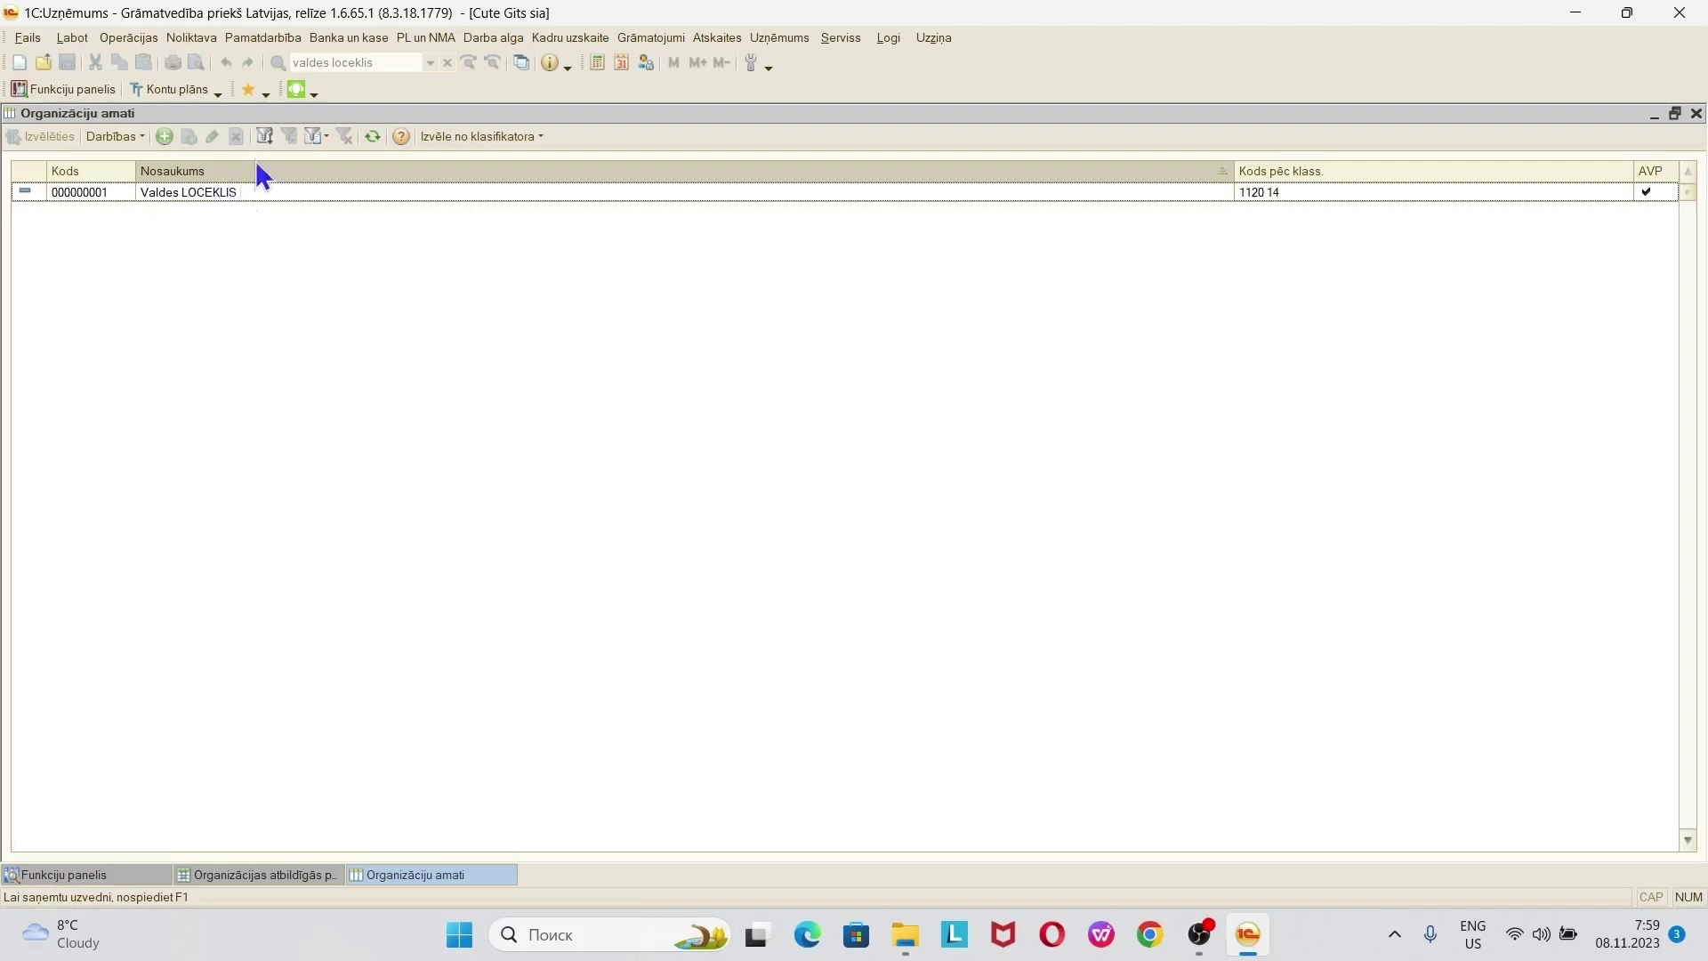
click(423, 190)
double_click(423, 190)
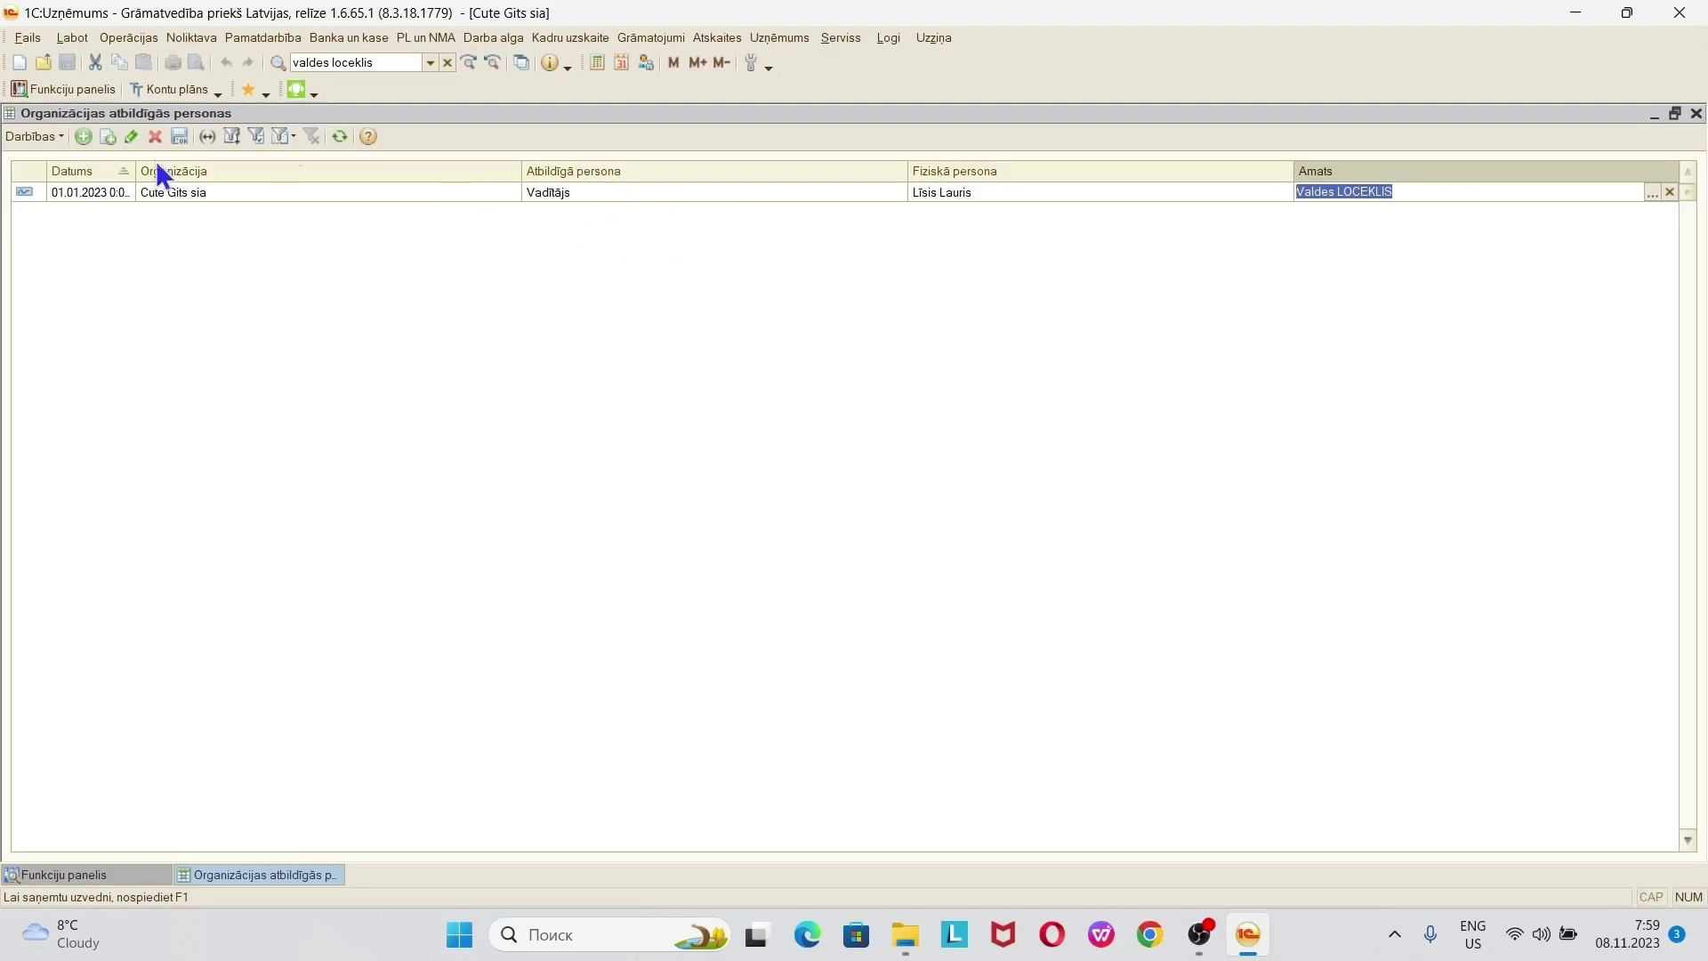
- Copy the manager row and change its role to Galvenais grāmatvedis
click(108, 137)
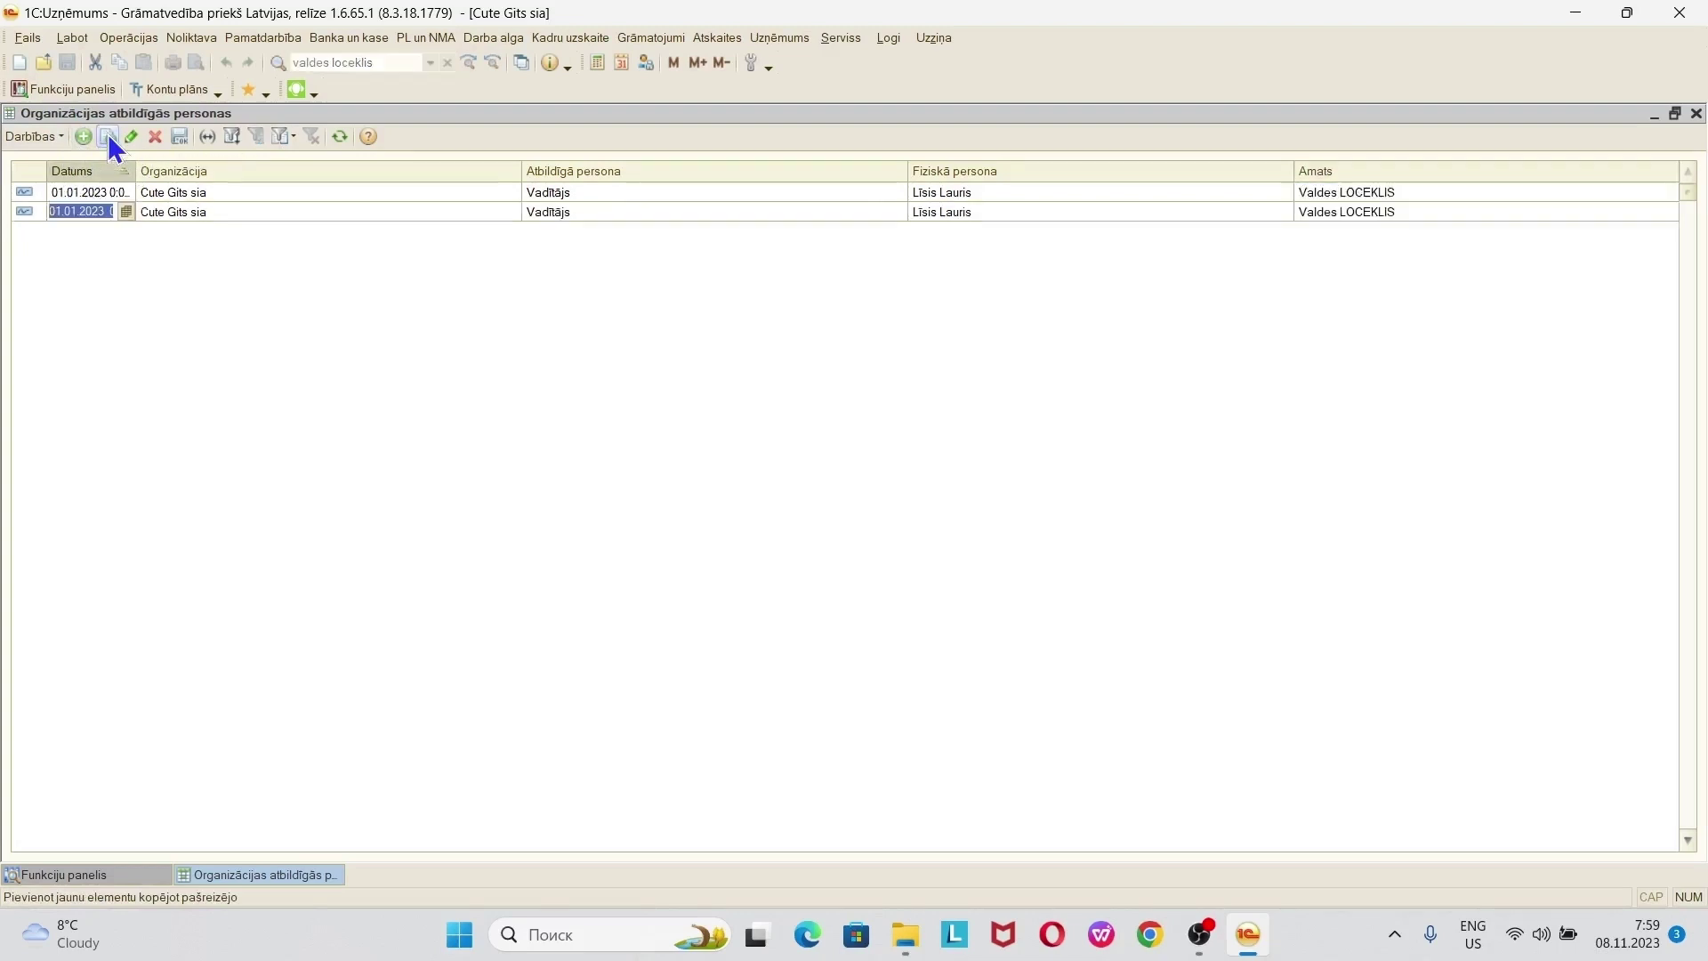
click(638, 212)
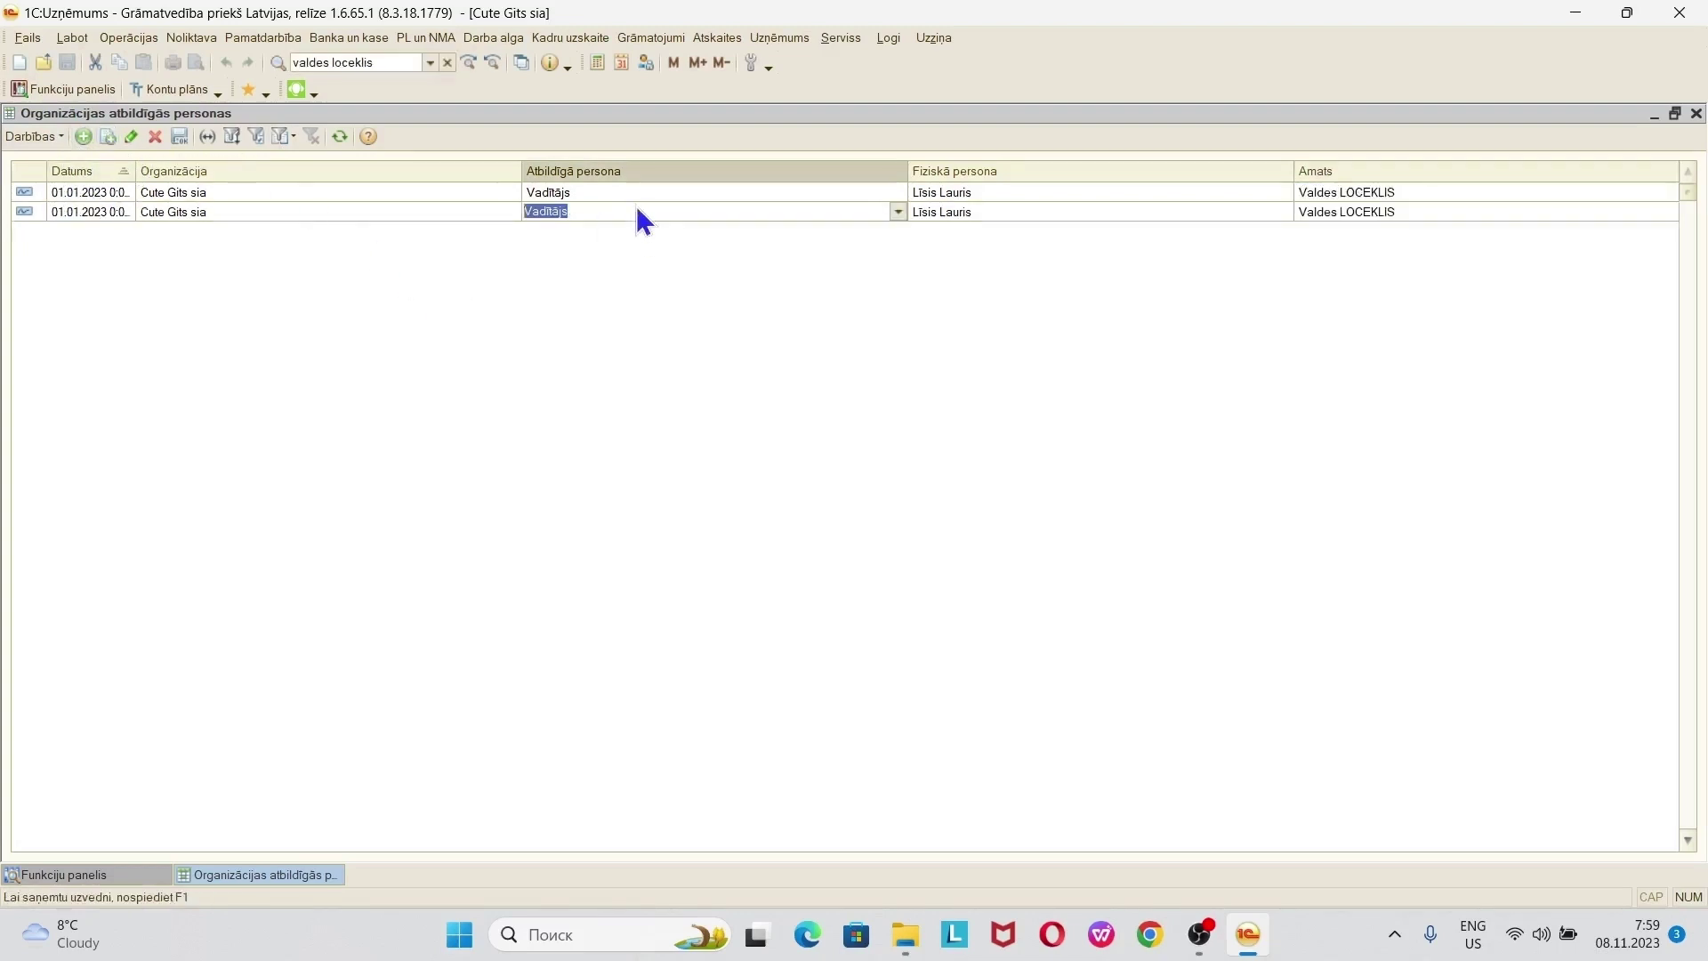
click(897, 212)
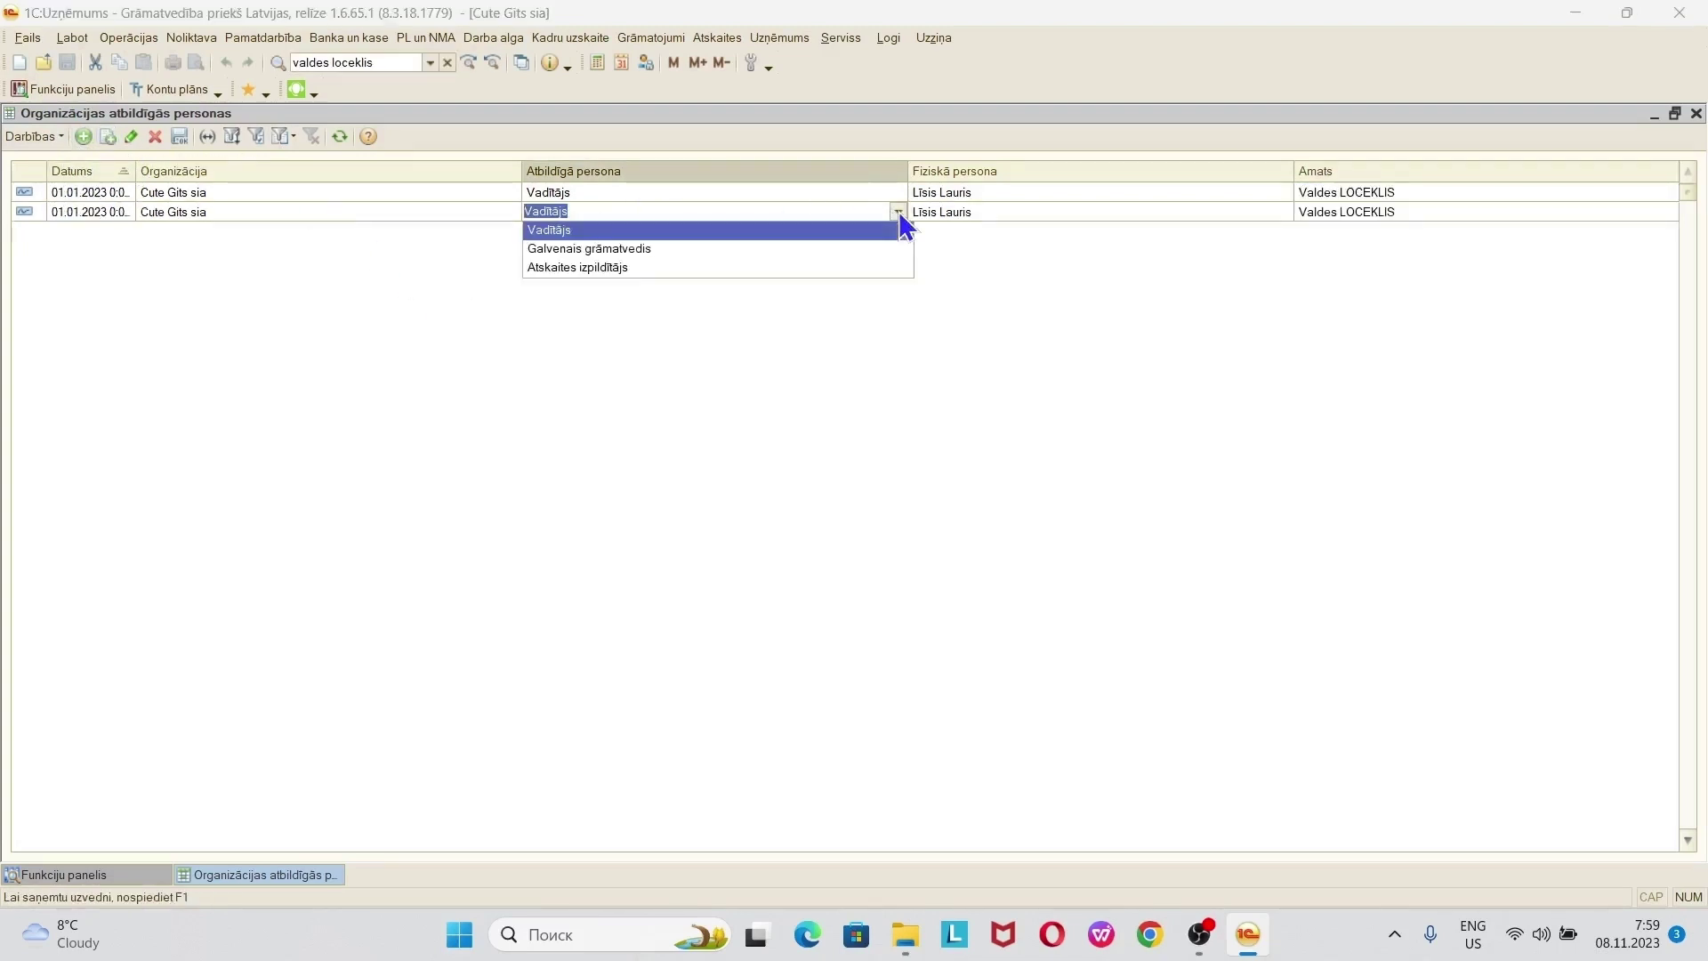
click(678, 250)
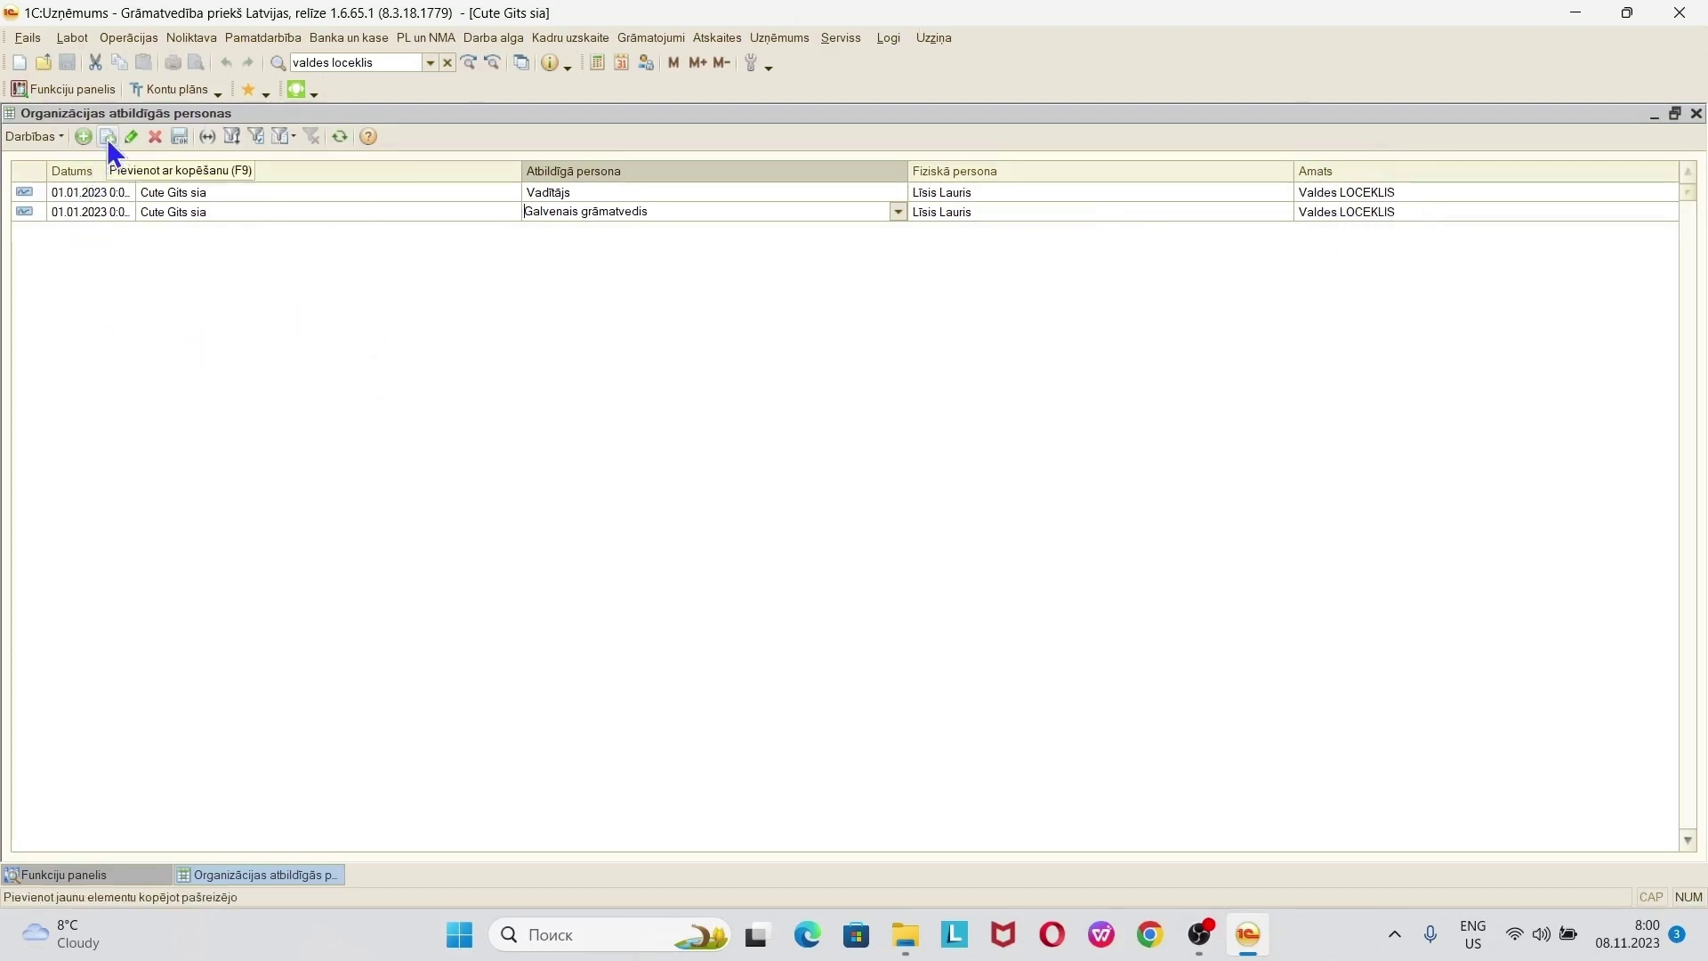
- Copy another row, set its role to Atskaites izpildītājs, and commit it
click(106, 137)
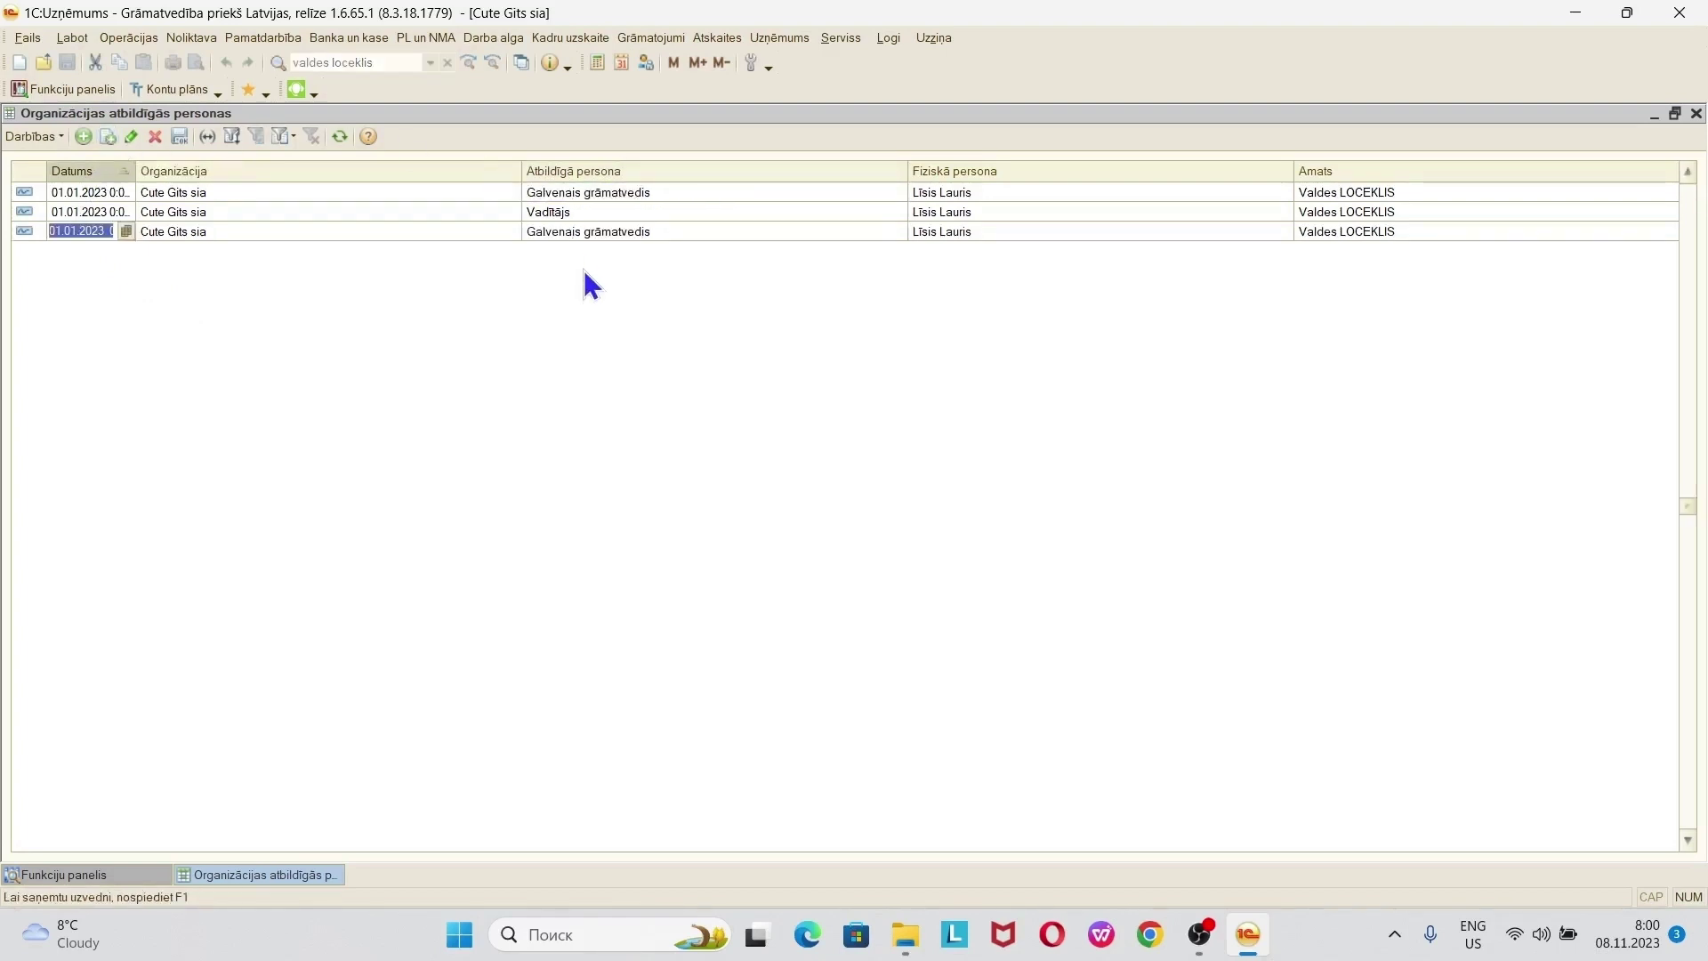
click(629, 237)
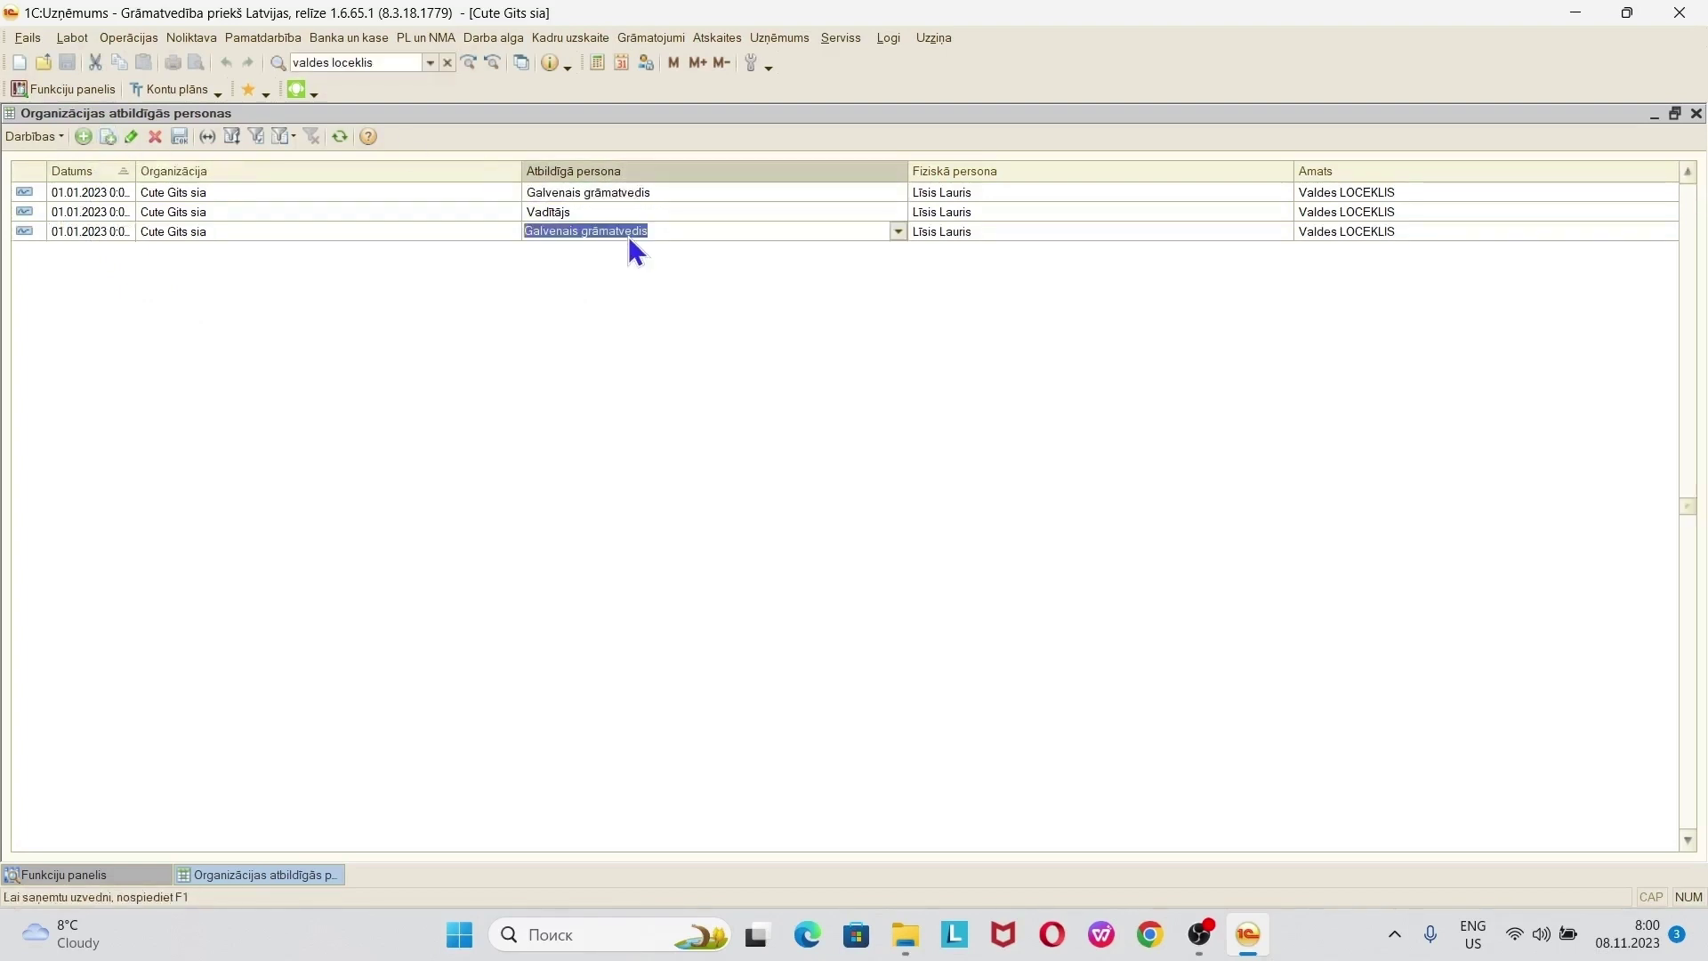
click(897, 234)
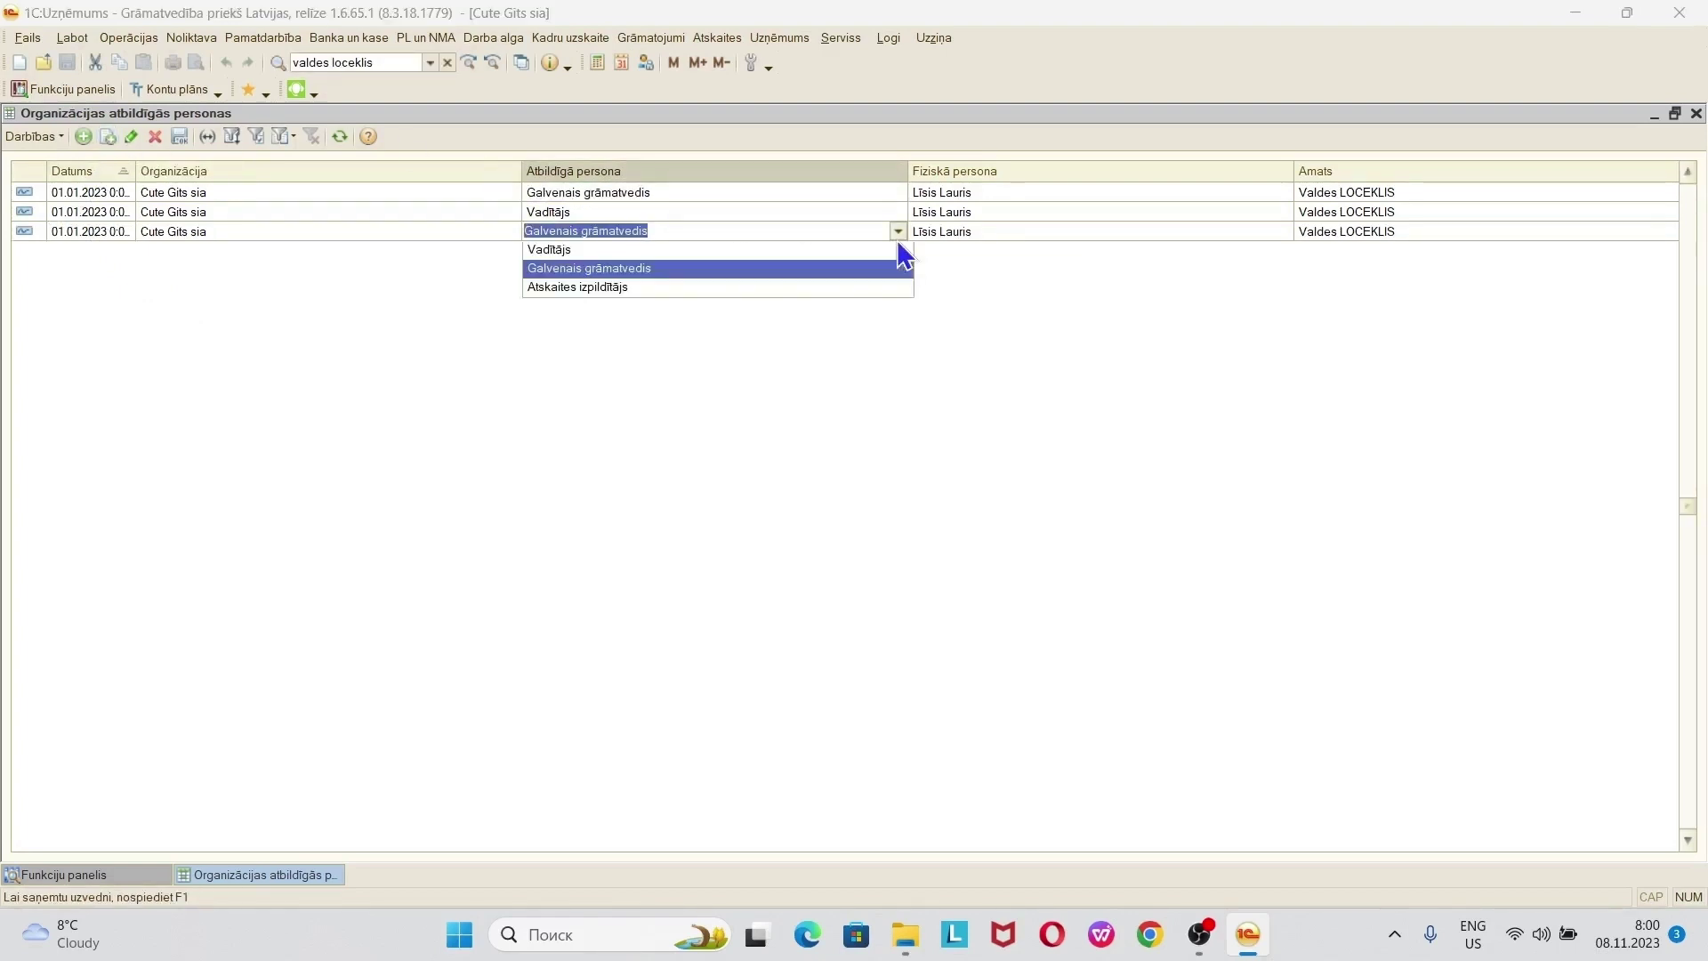
click(611, 288)
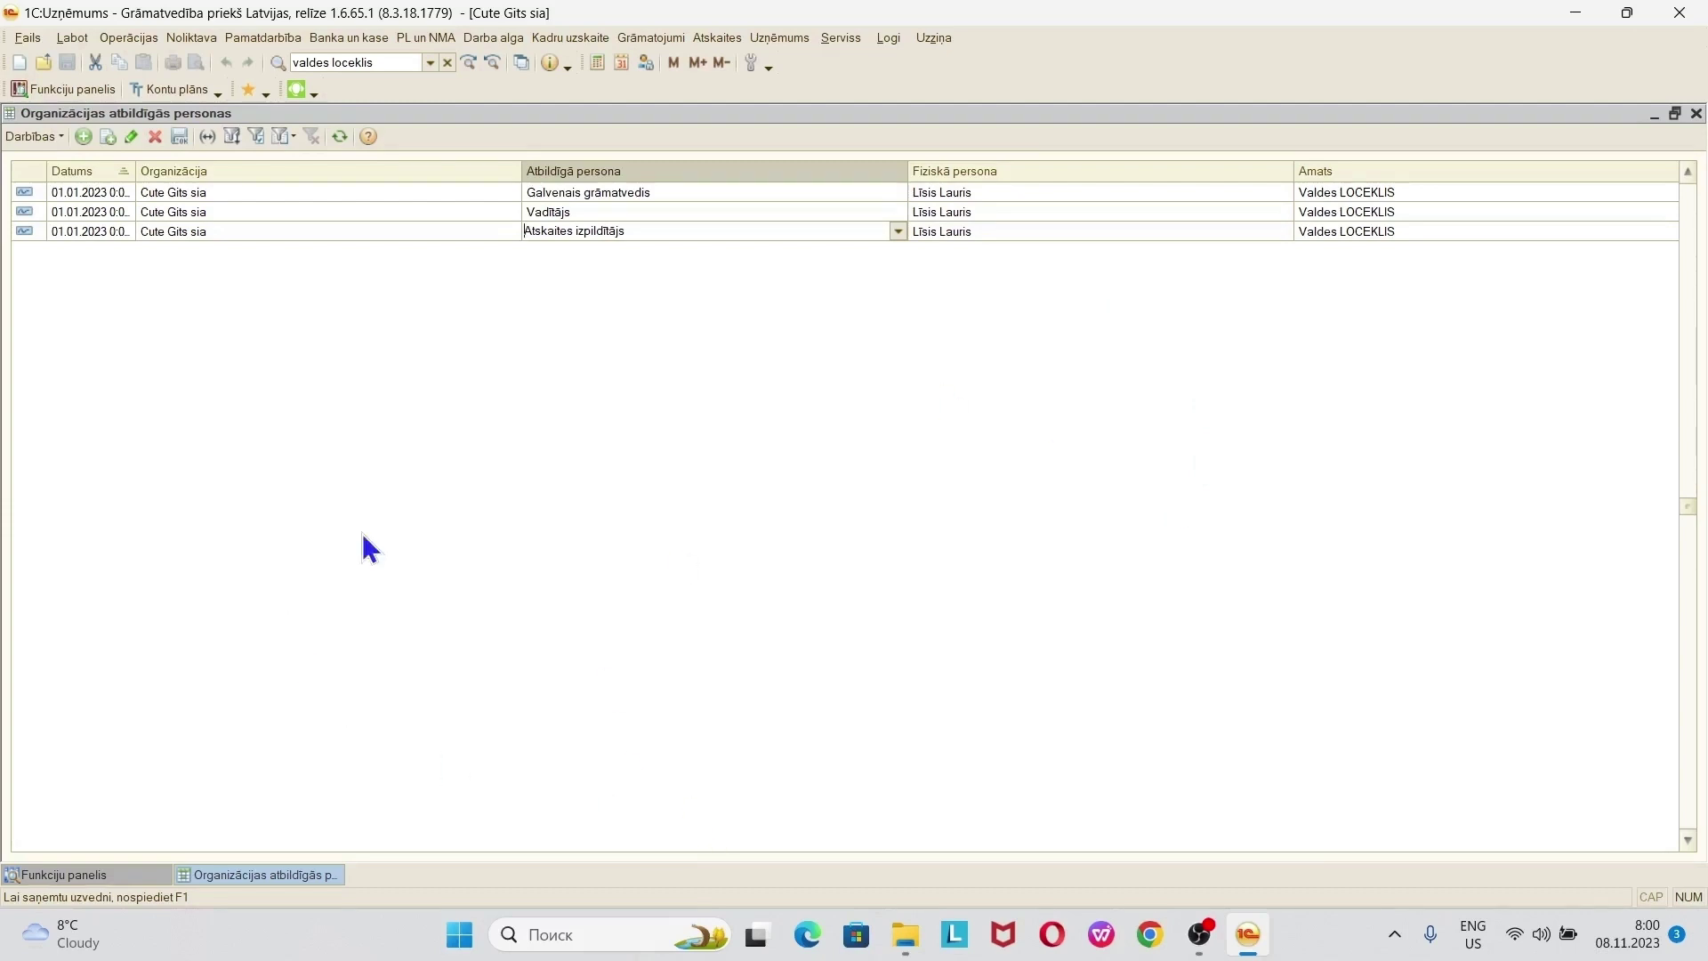
key(Return)
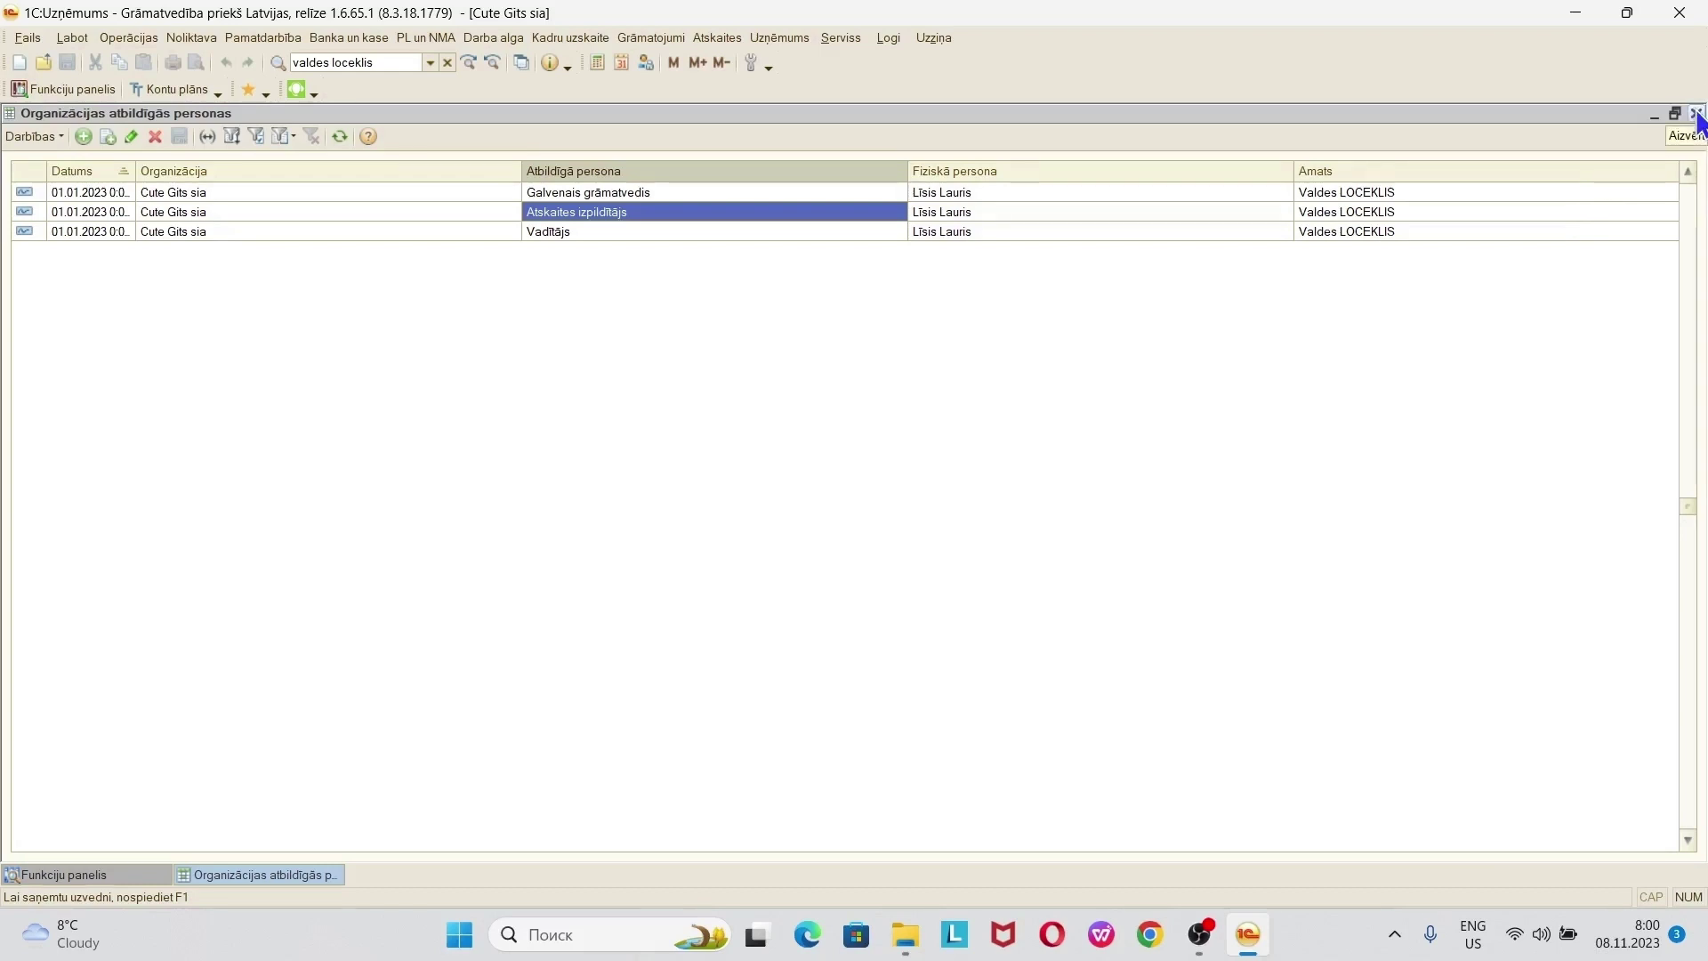
- Close the responsible persons list and reopen it via Uzņēmums > Organizāciju atbildīgās personas
click(1696, 113)
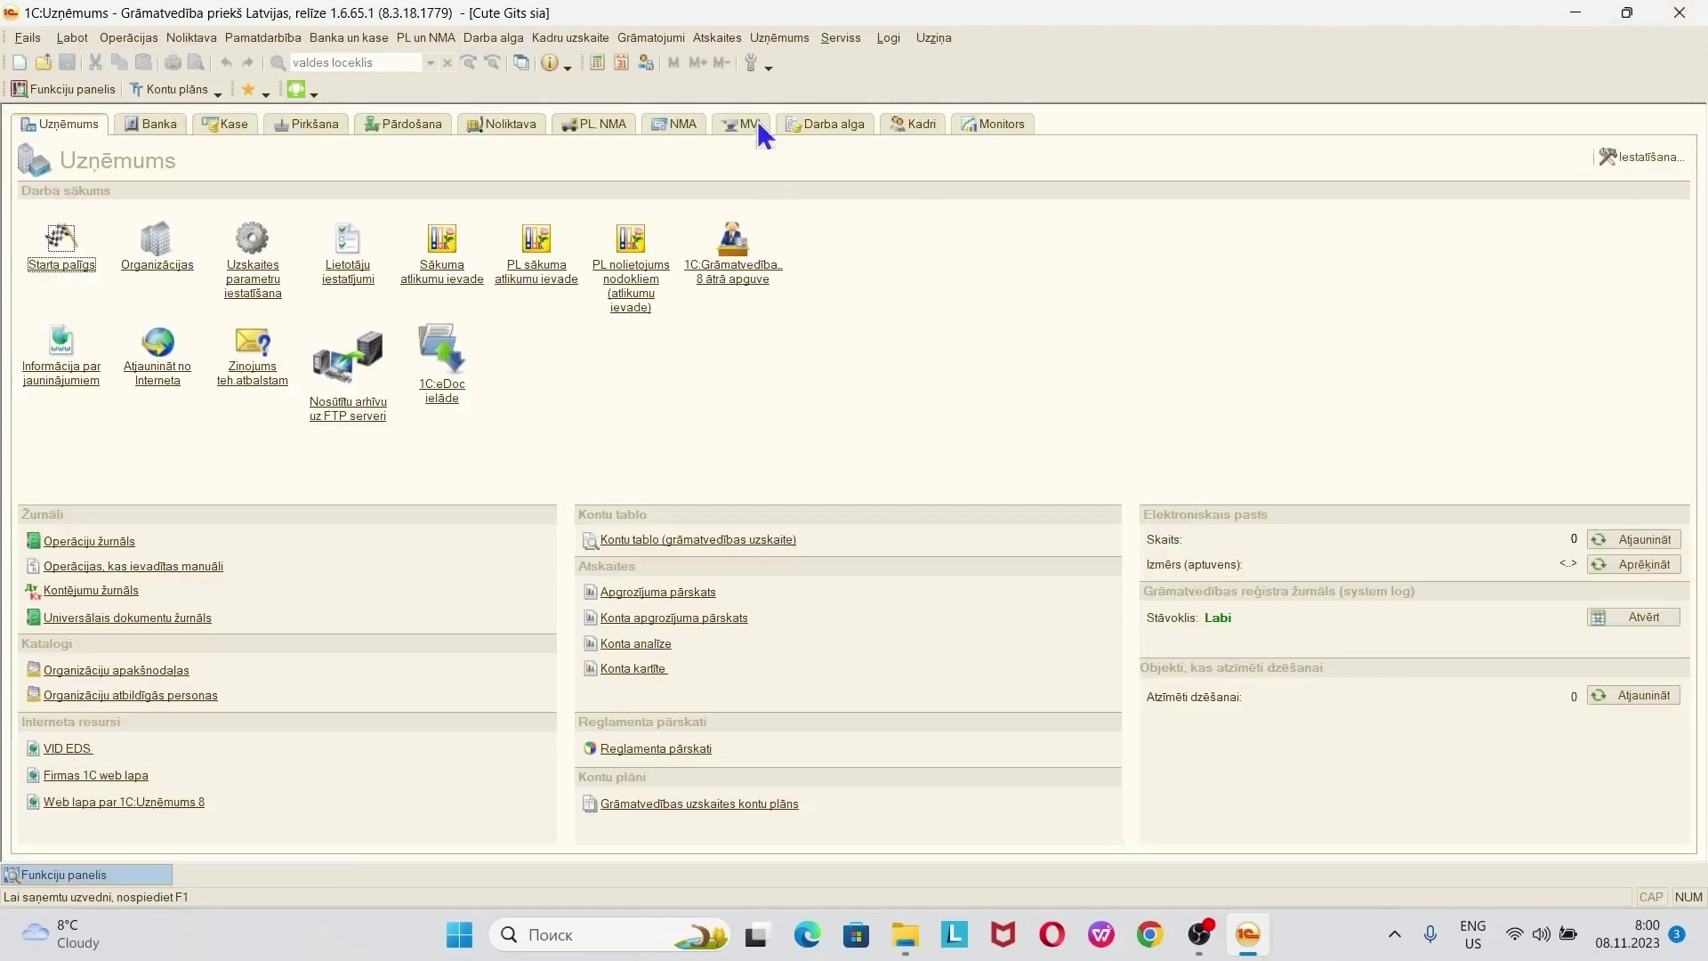
click(778, 39)
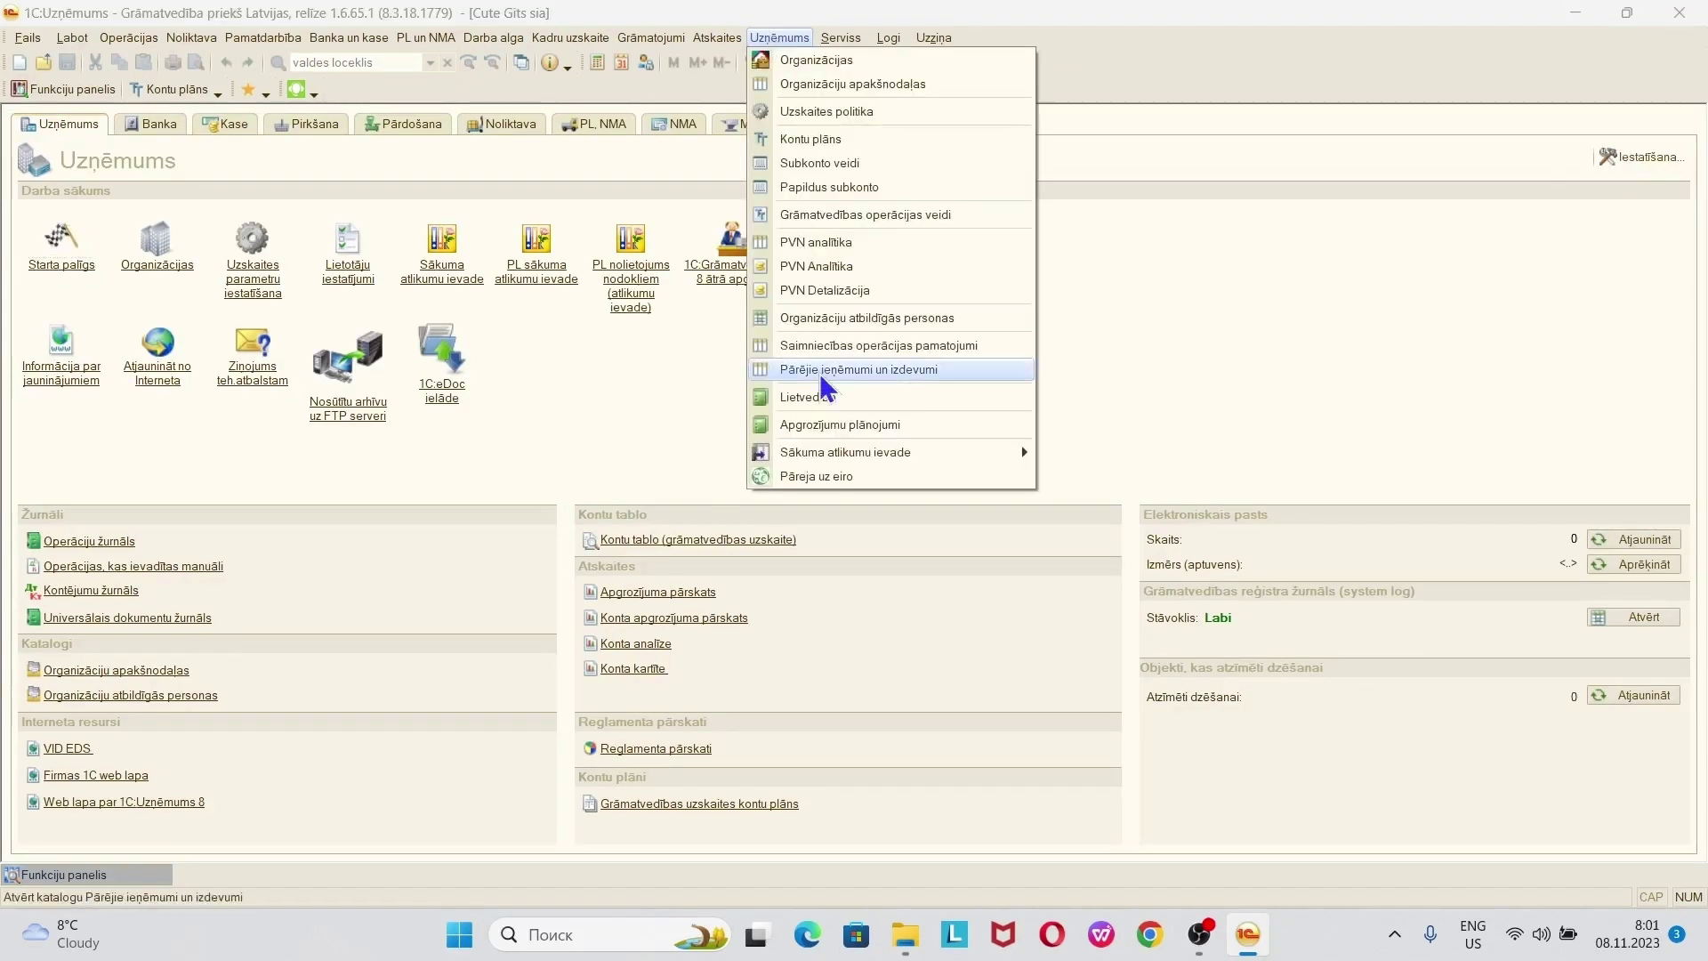
click(930, 336)
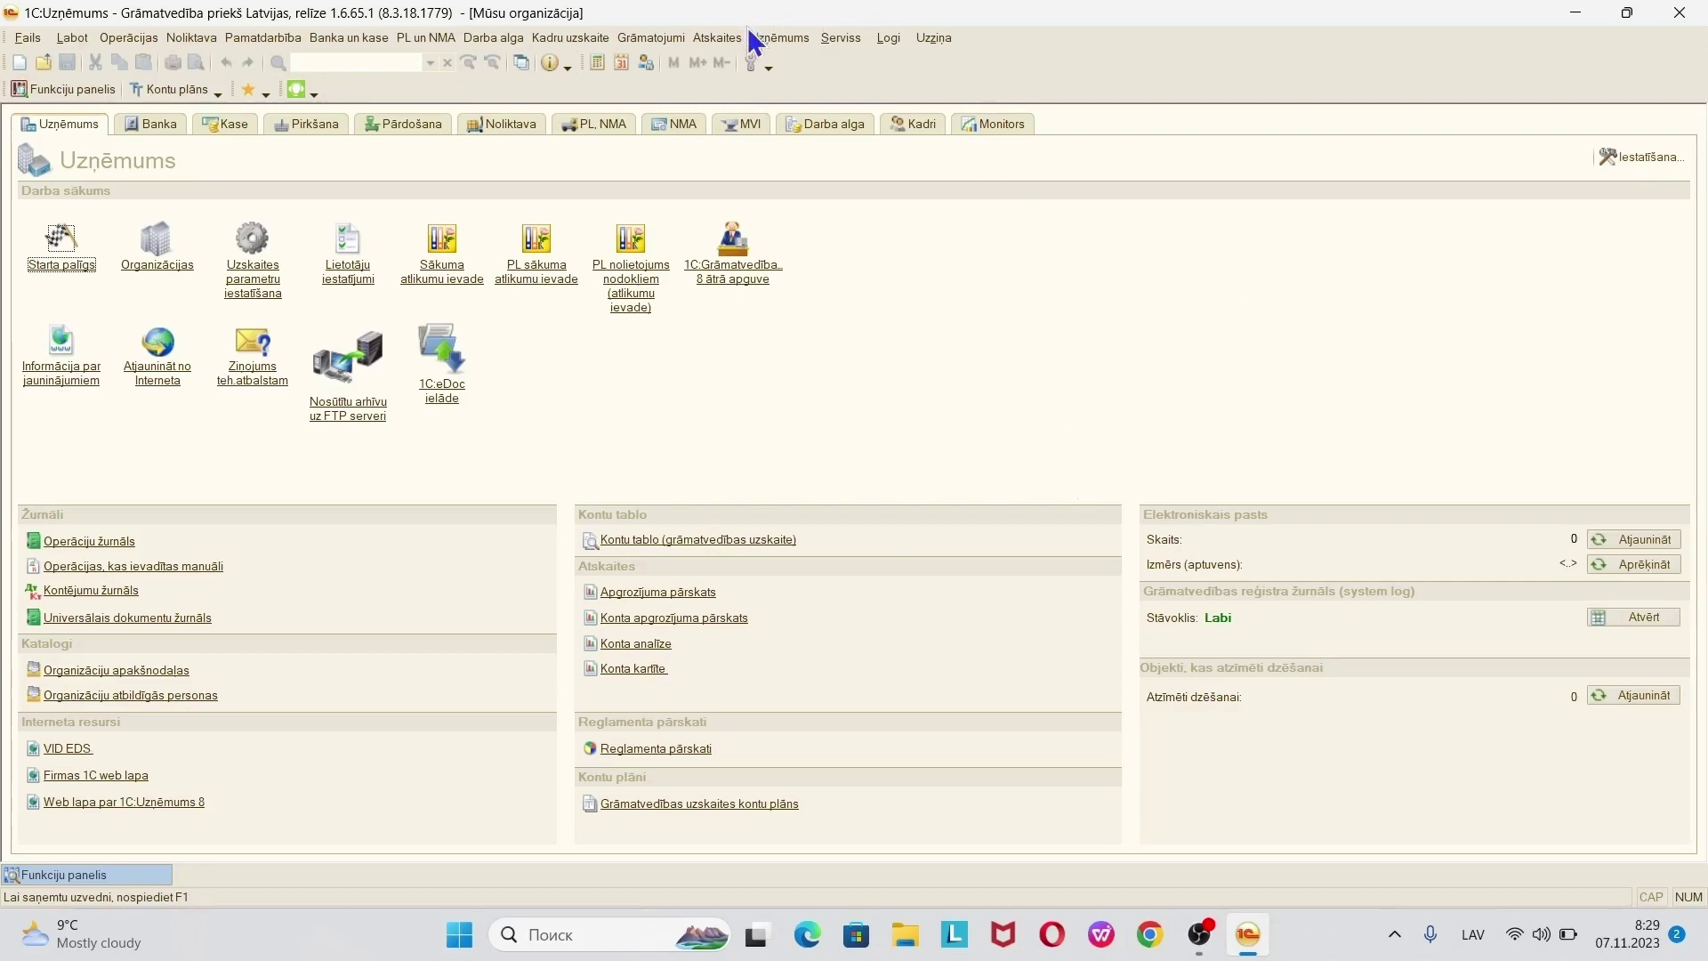
- Open Serviss > Lietotāji maximized and edit the Grāmatvedis user
click(839, 38)
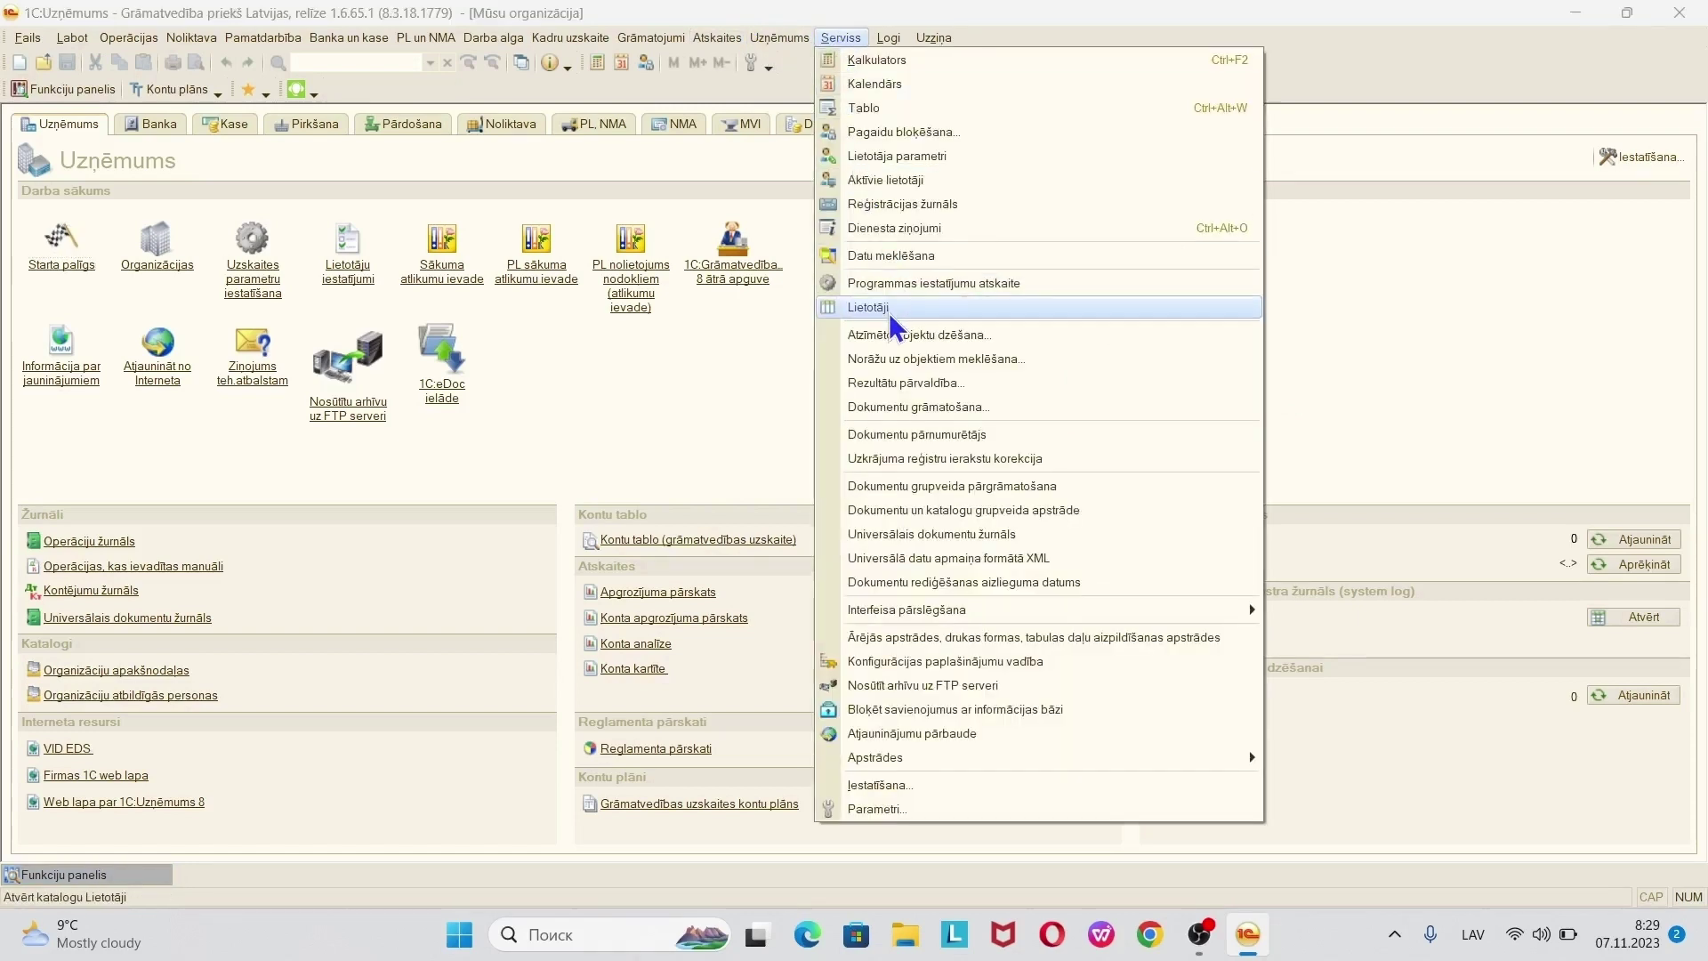
click(892, 311)
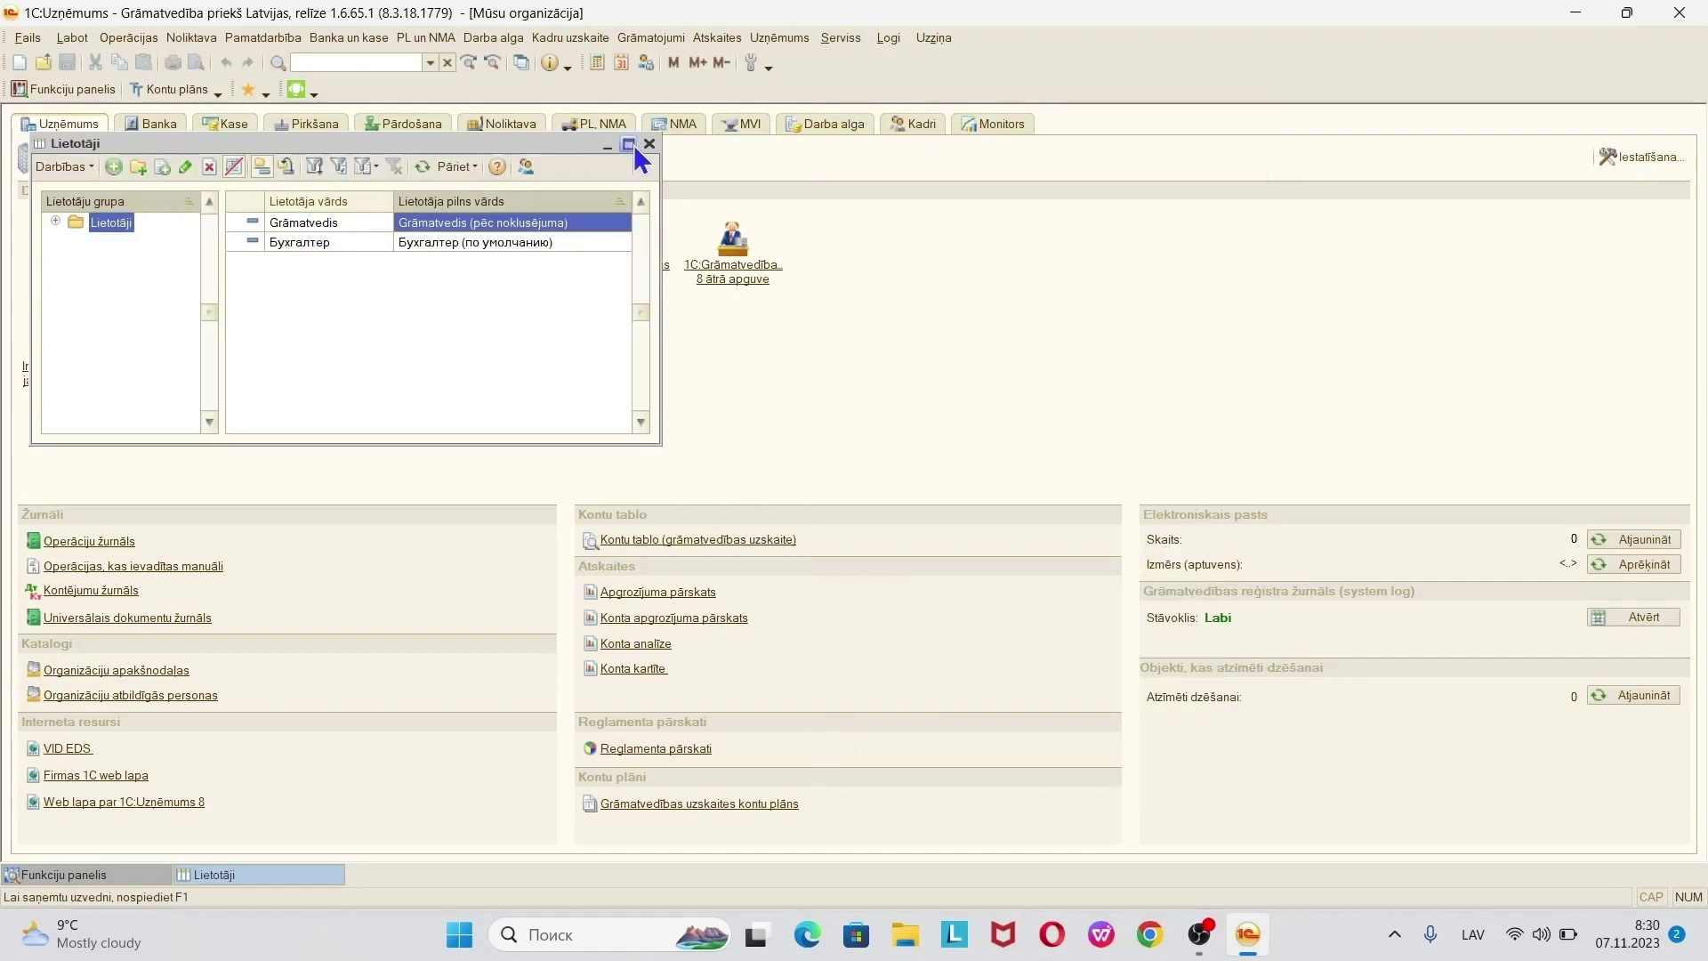
click(629, 144)
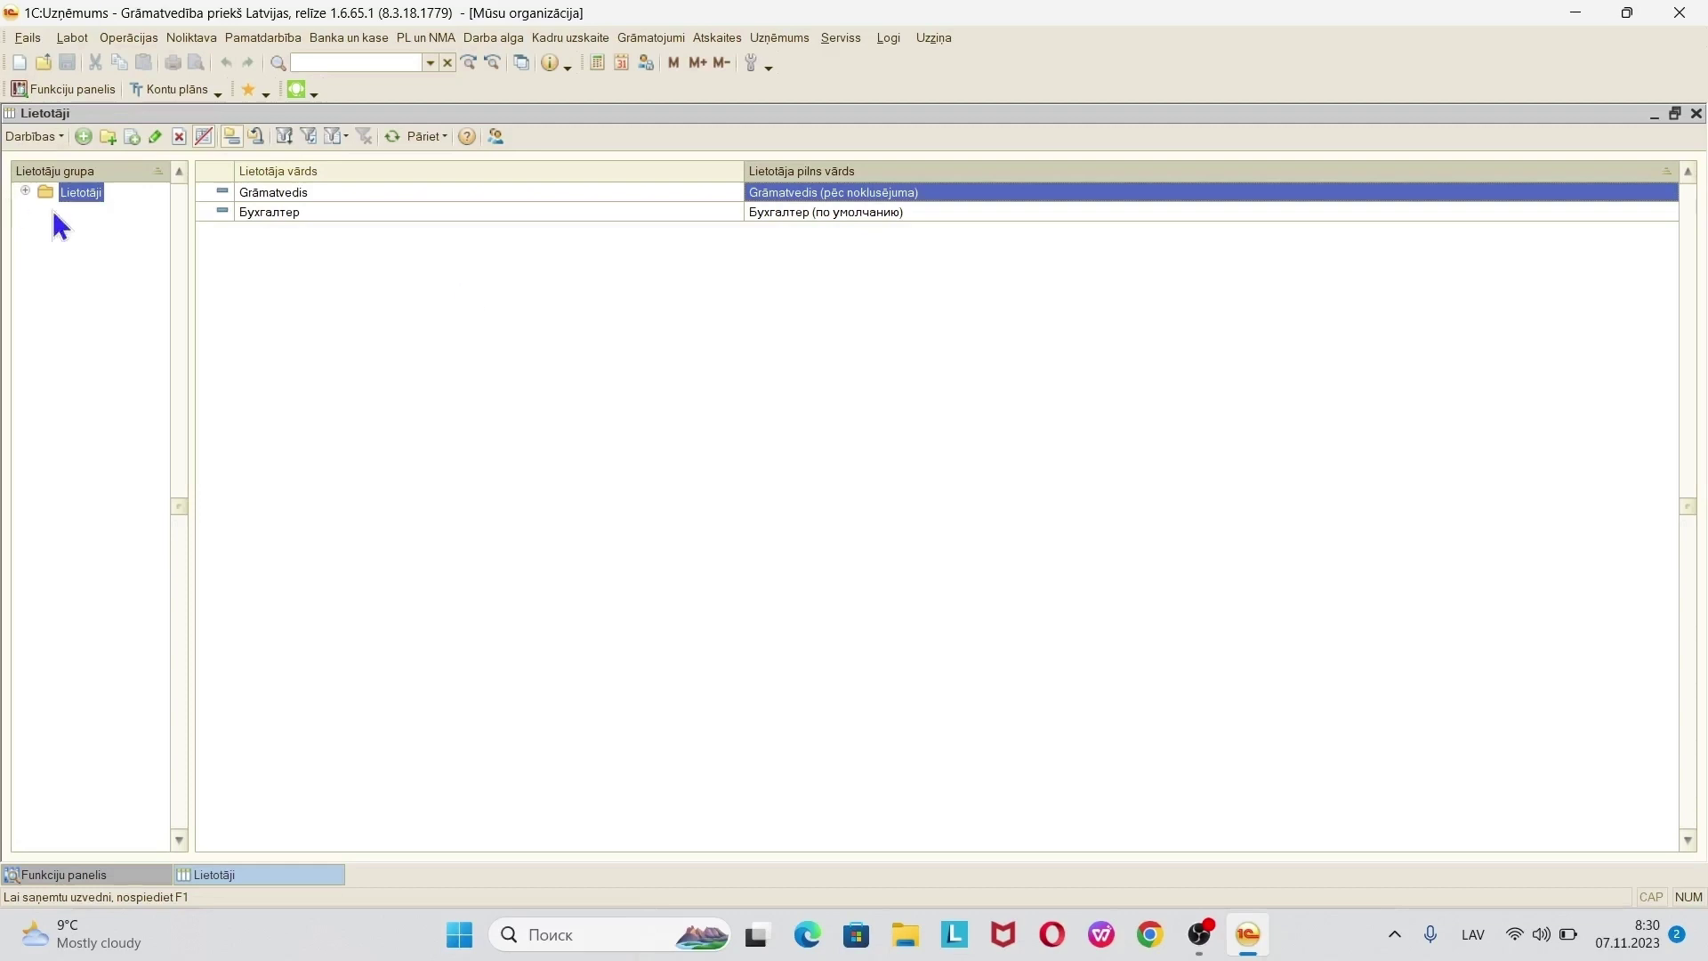
click(159, 137)
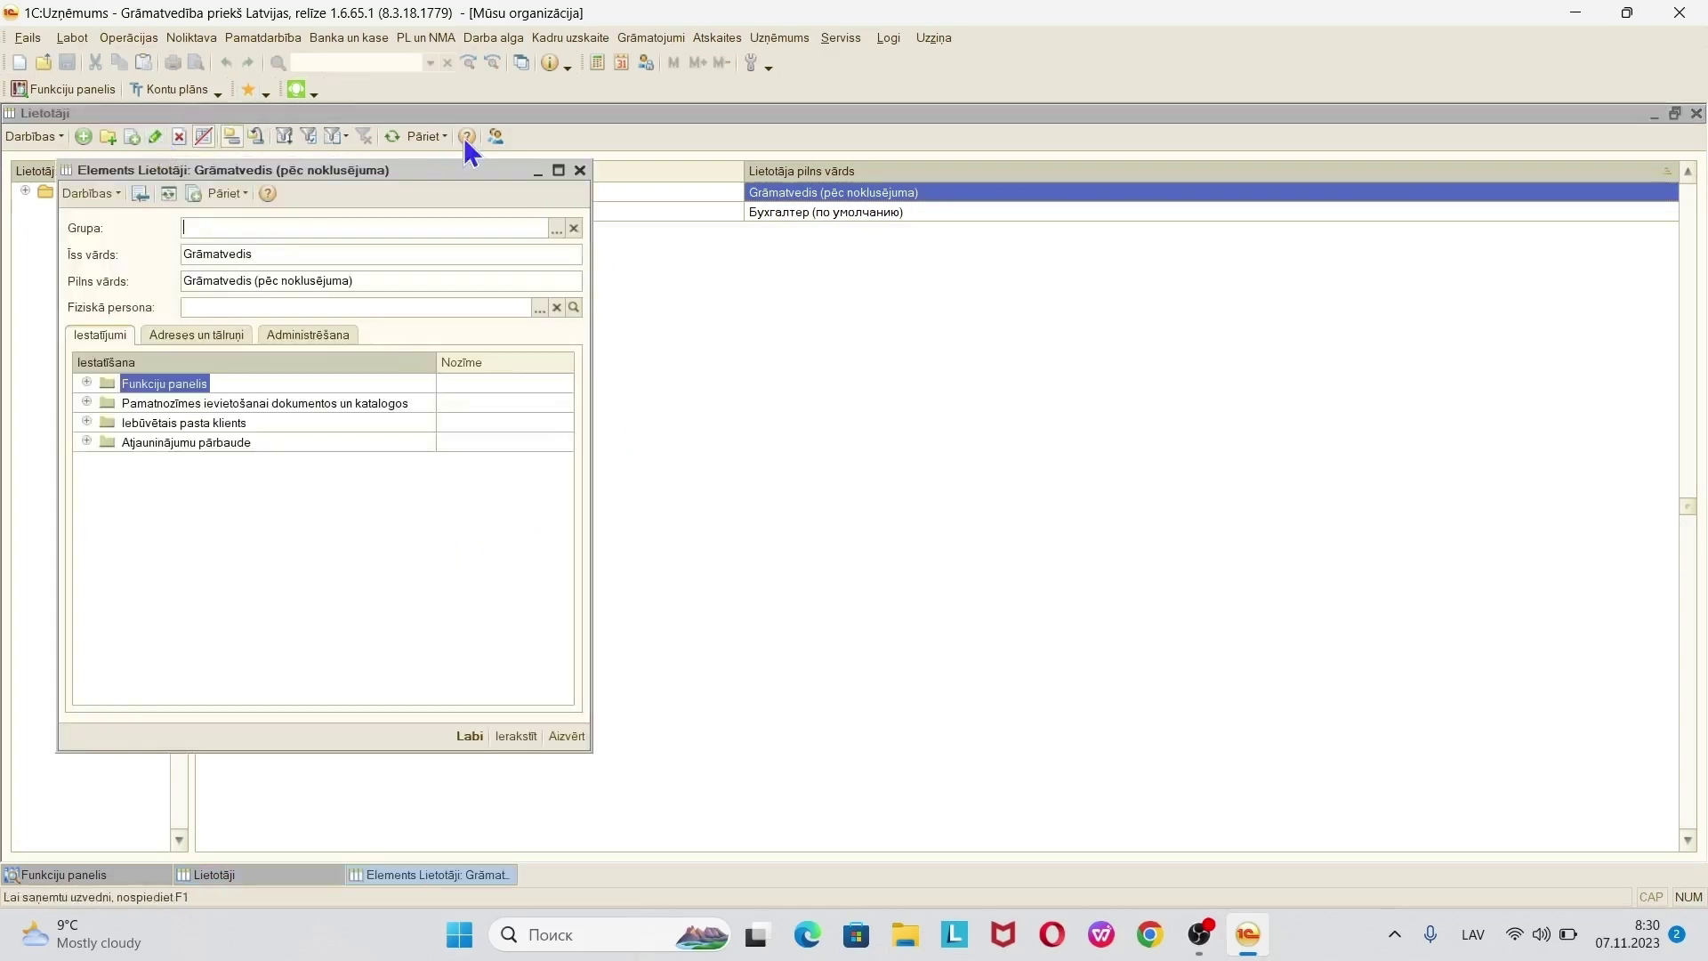
- Set the Grāmatvedis user's Fiziskā persona to the company's only natural person
click(559, 170)
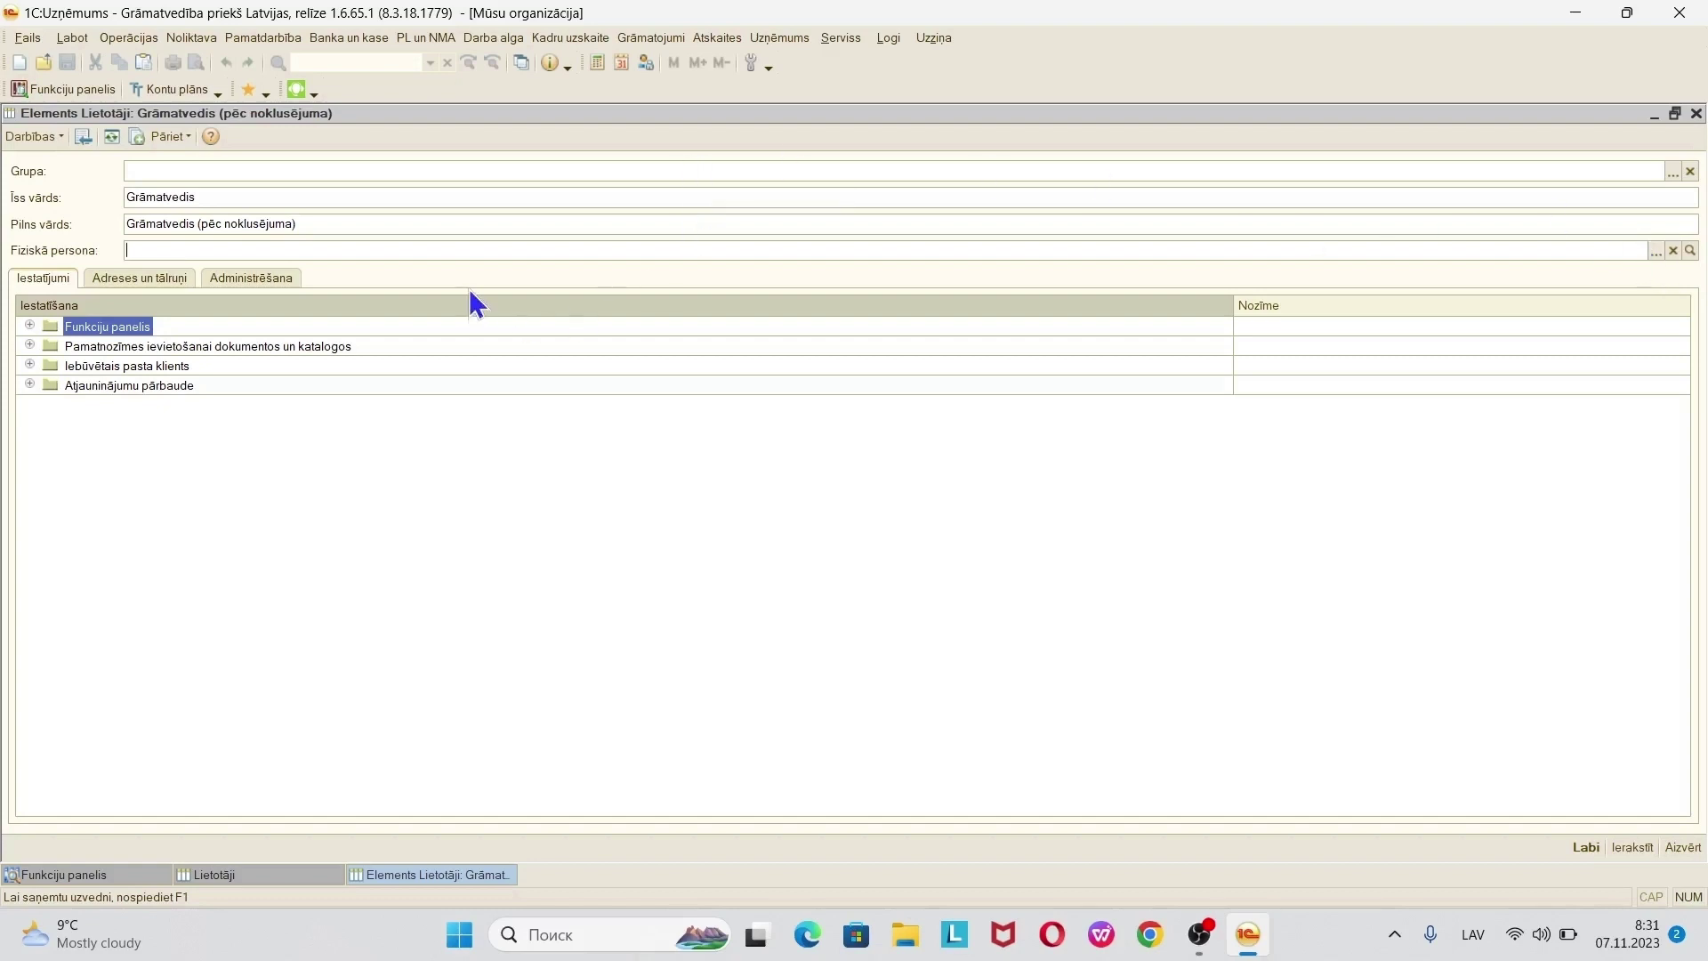
click(1655, 251)
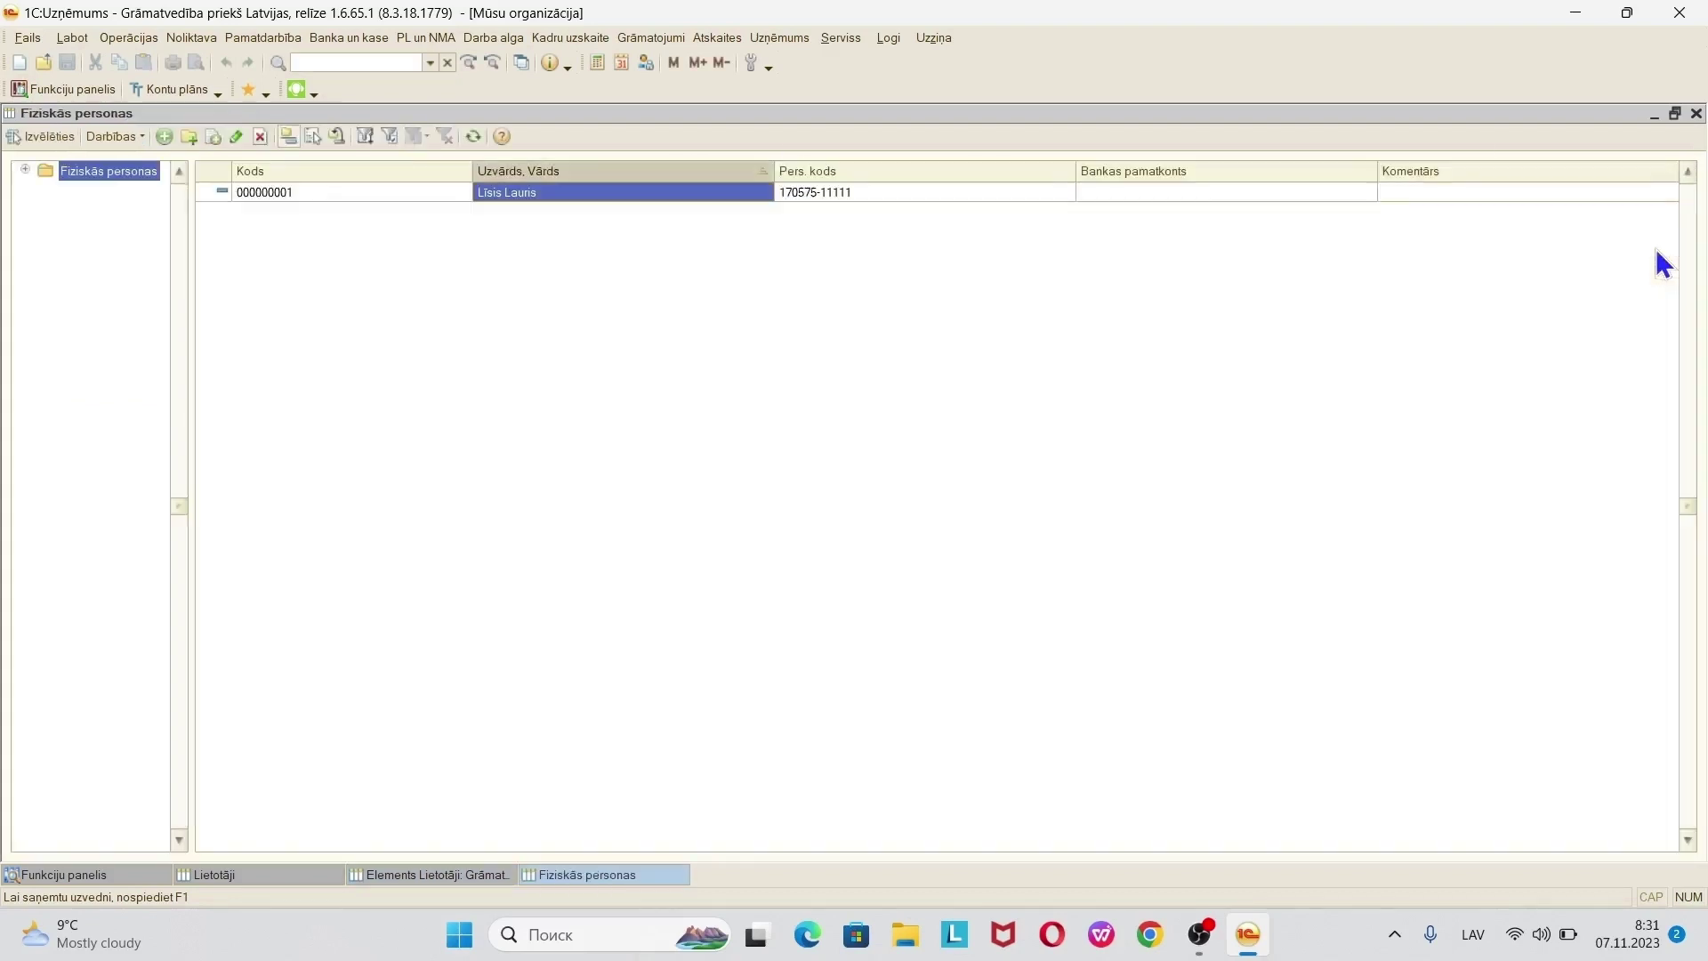
double_click(575, 190)
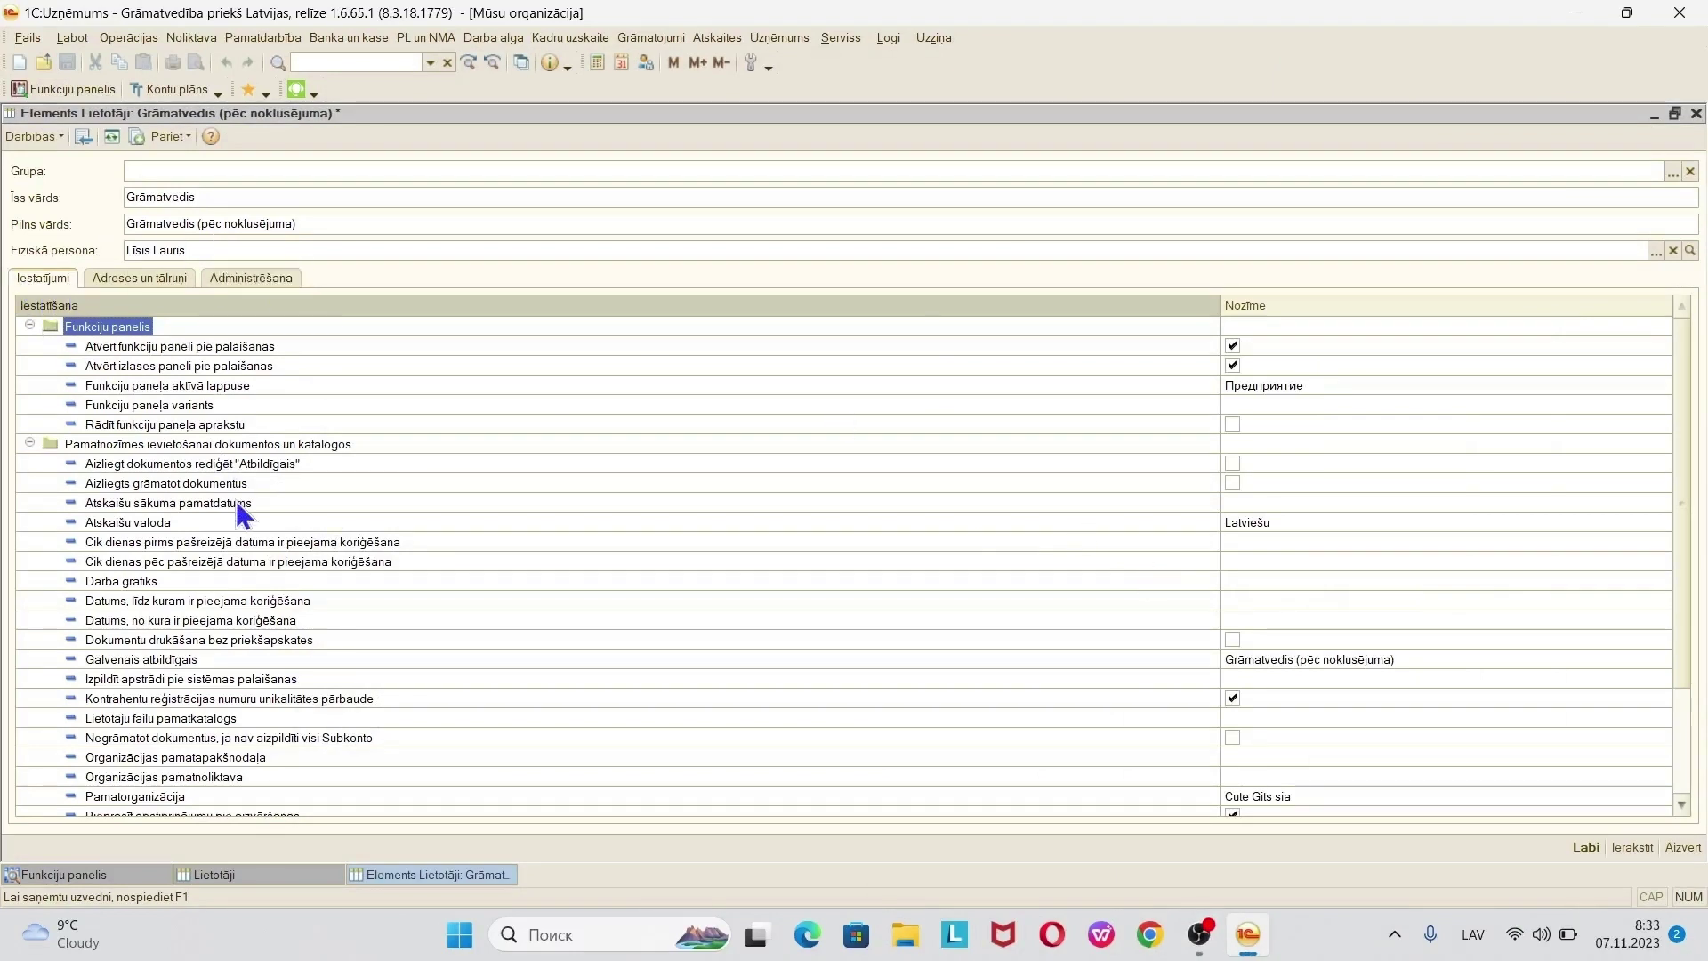
- Collapse the Funkciju panelis settings group and select the Atskaišu valoda (Latviešu) row
click(29, 326)
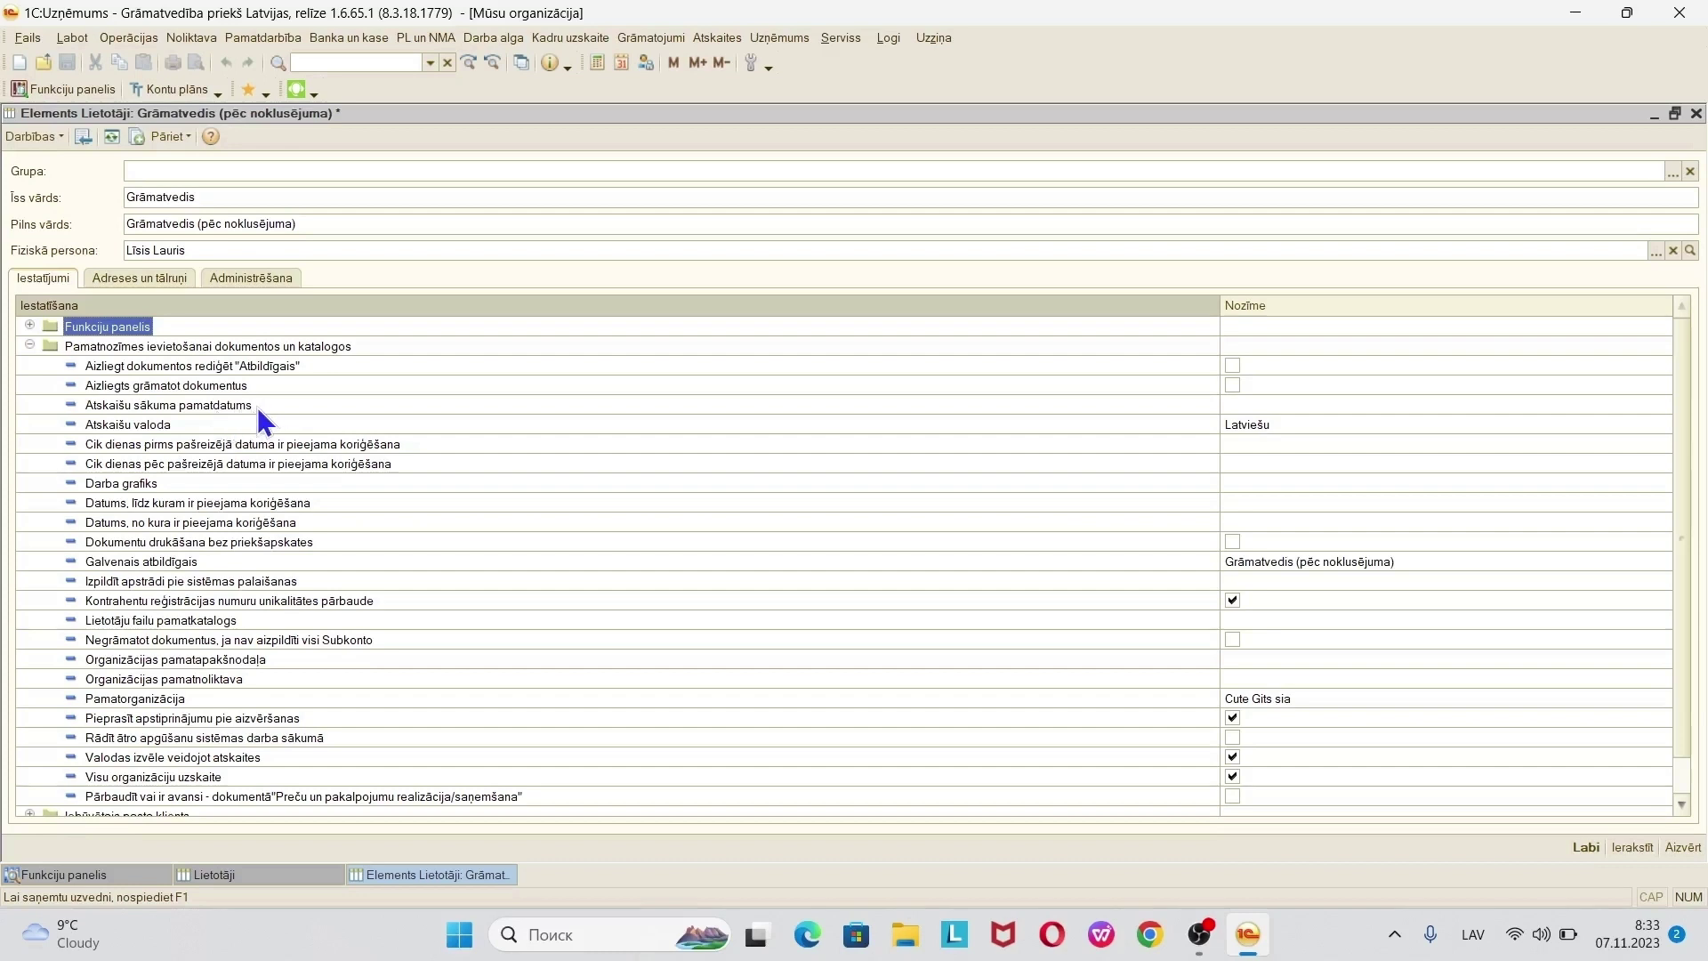
click(262, 424)
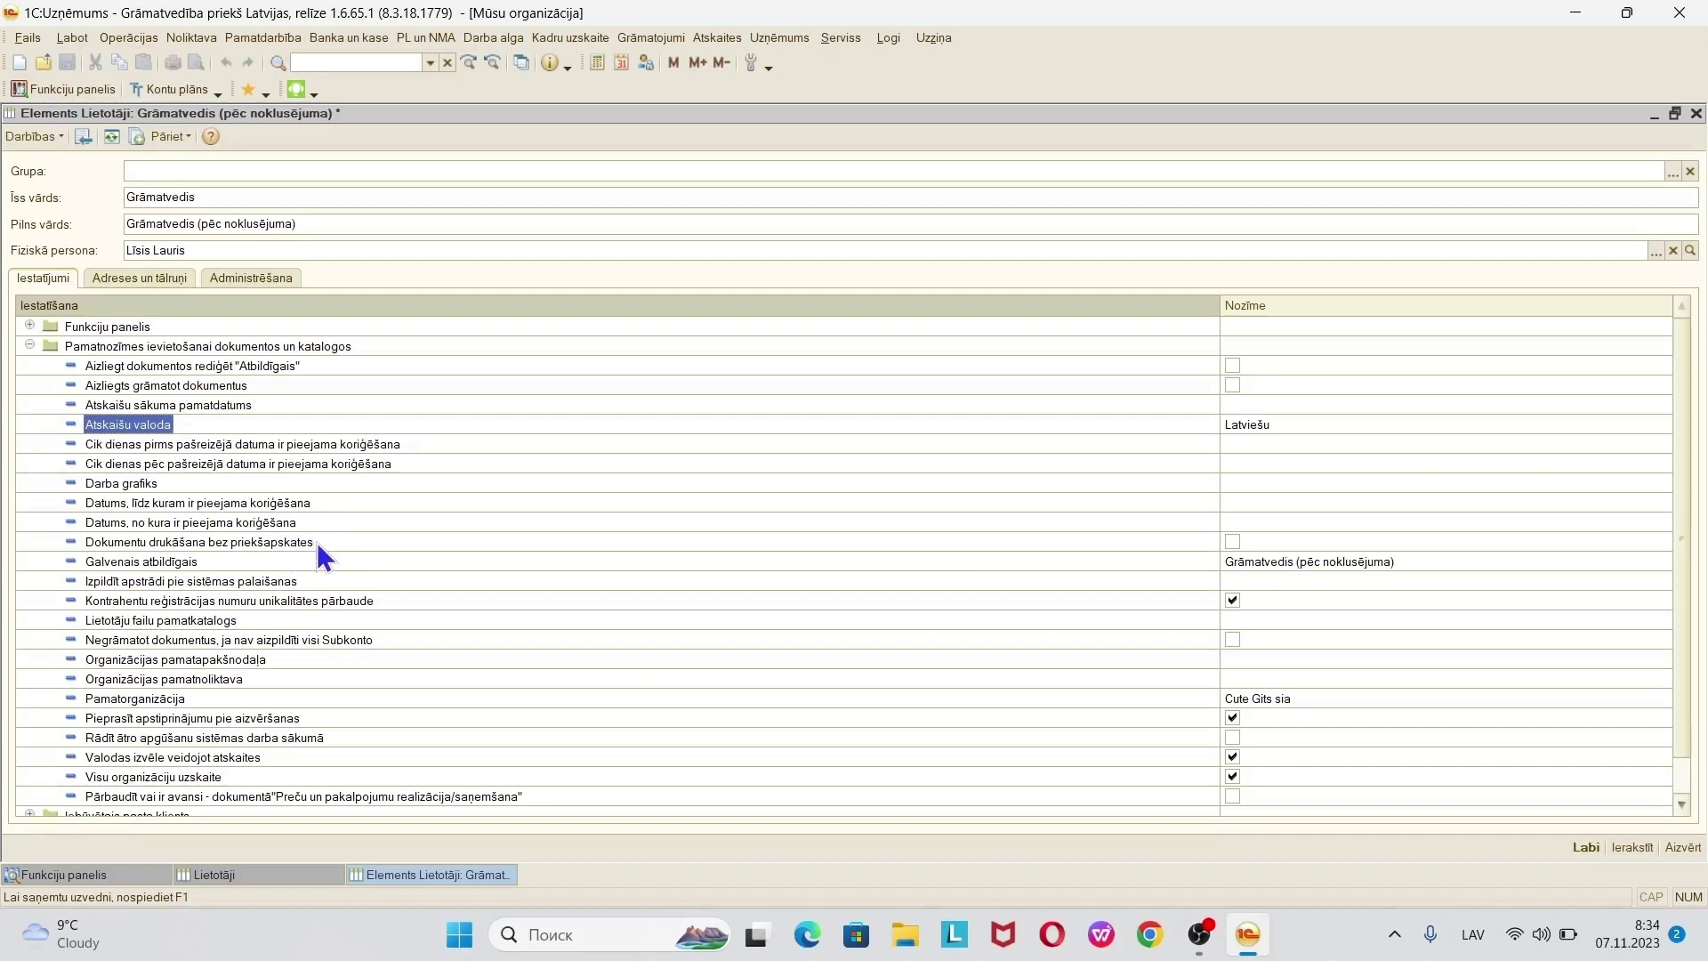
click(291, 562)
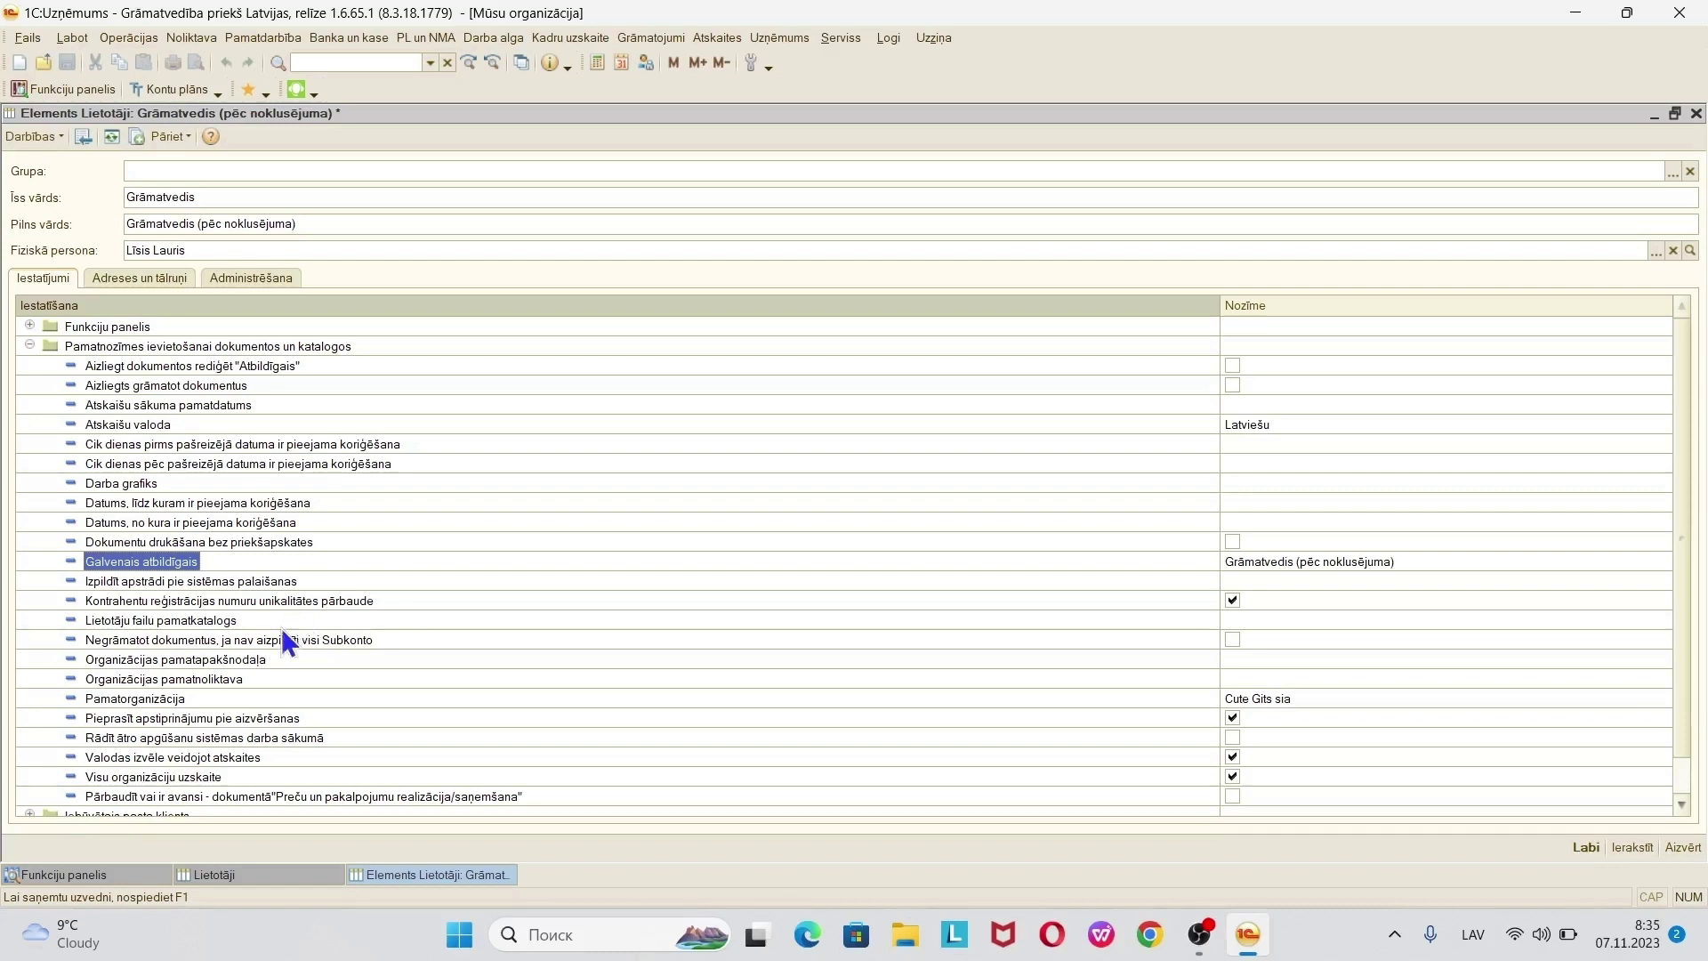
click(280, 659)
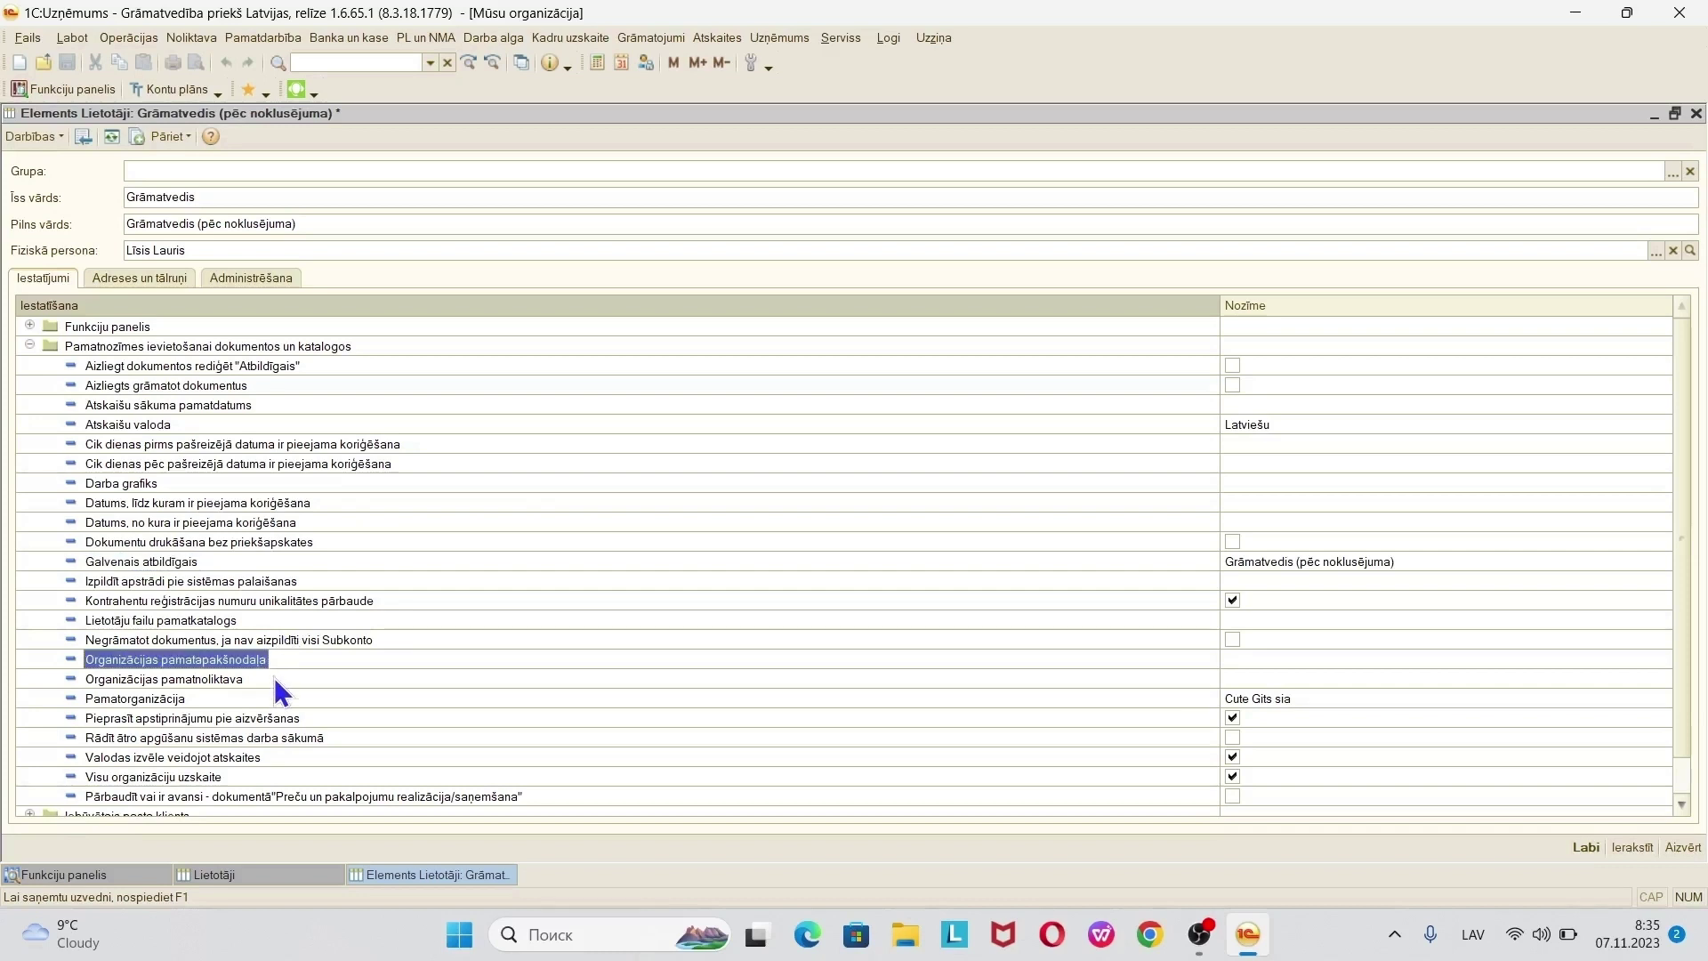
click(274, 678)
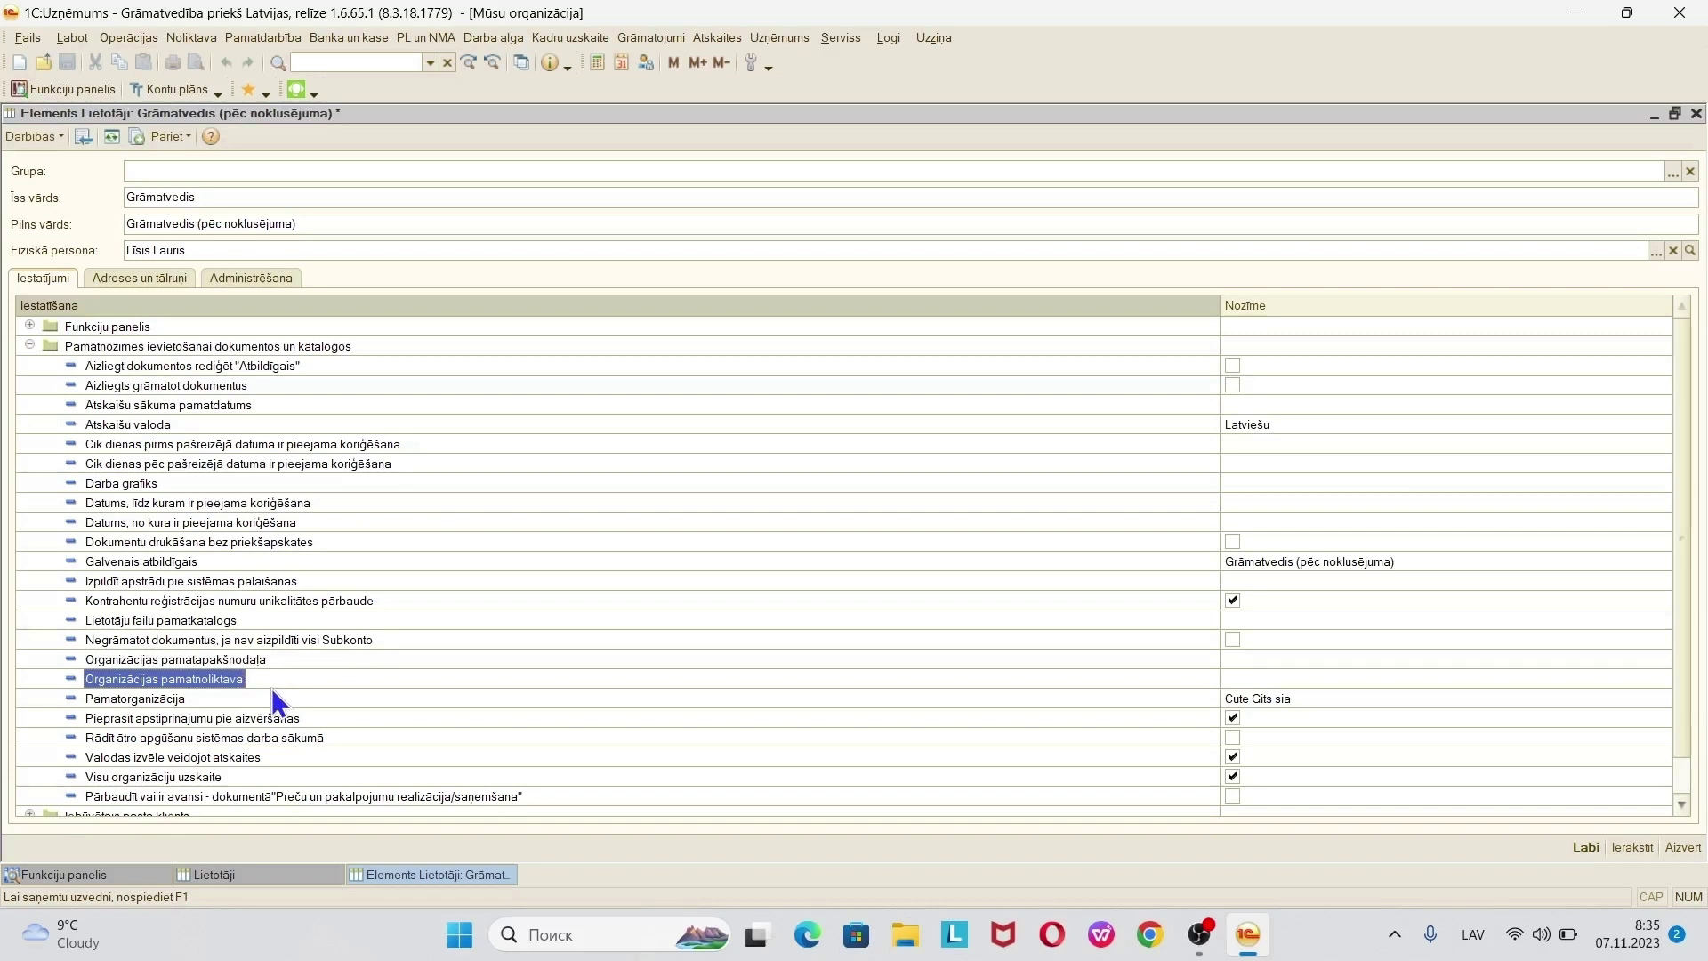
click(1396, 678)
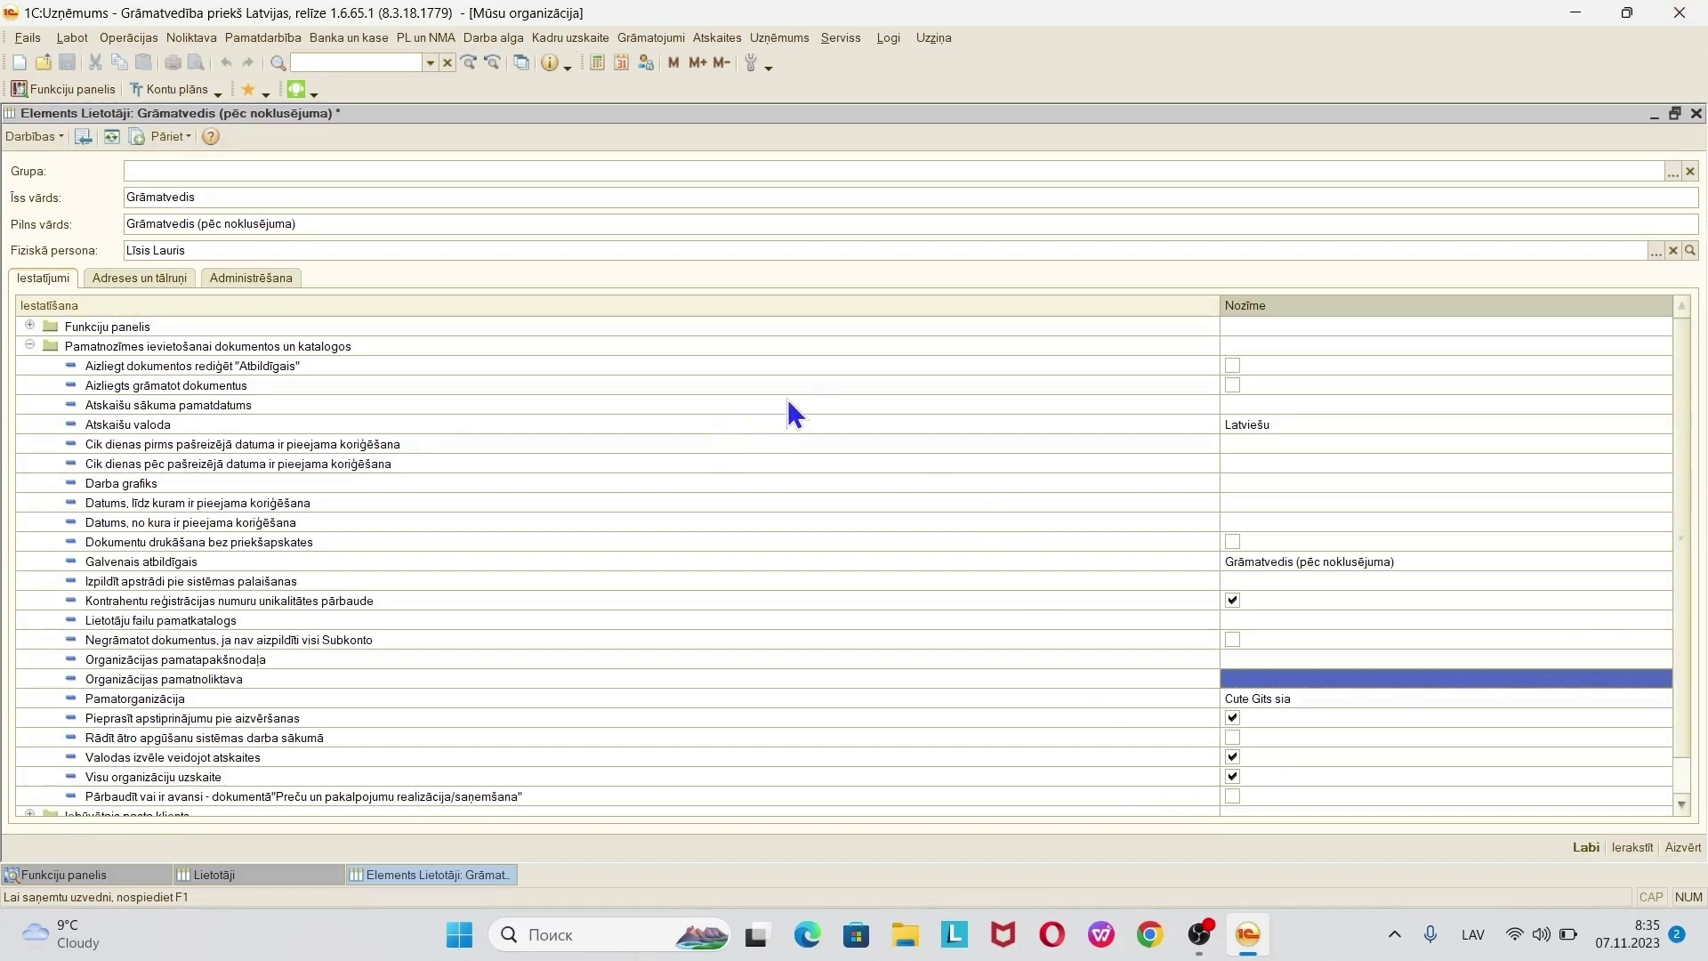
- Save the Grāmatvedis user, close Lietotāji, and open Uzņēmums > Sākuma atlikumu ievade options
click(1587, 845)
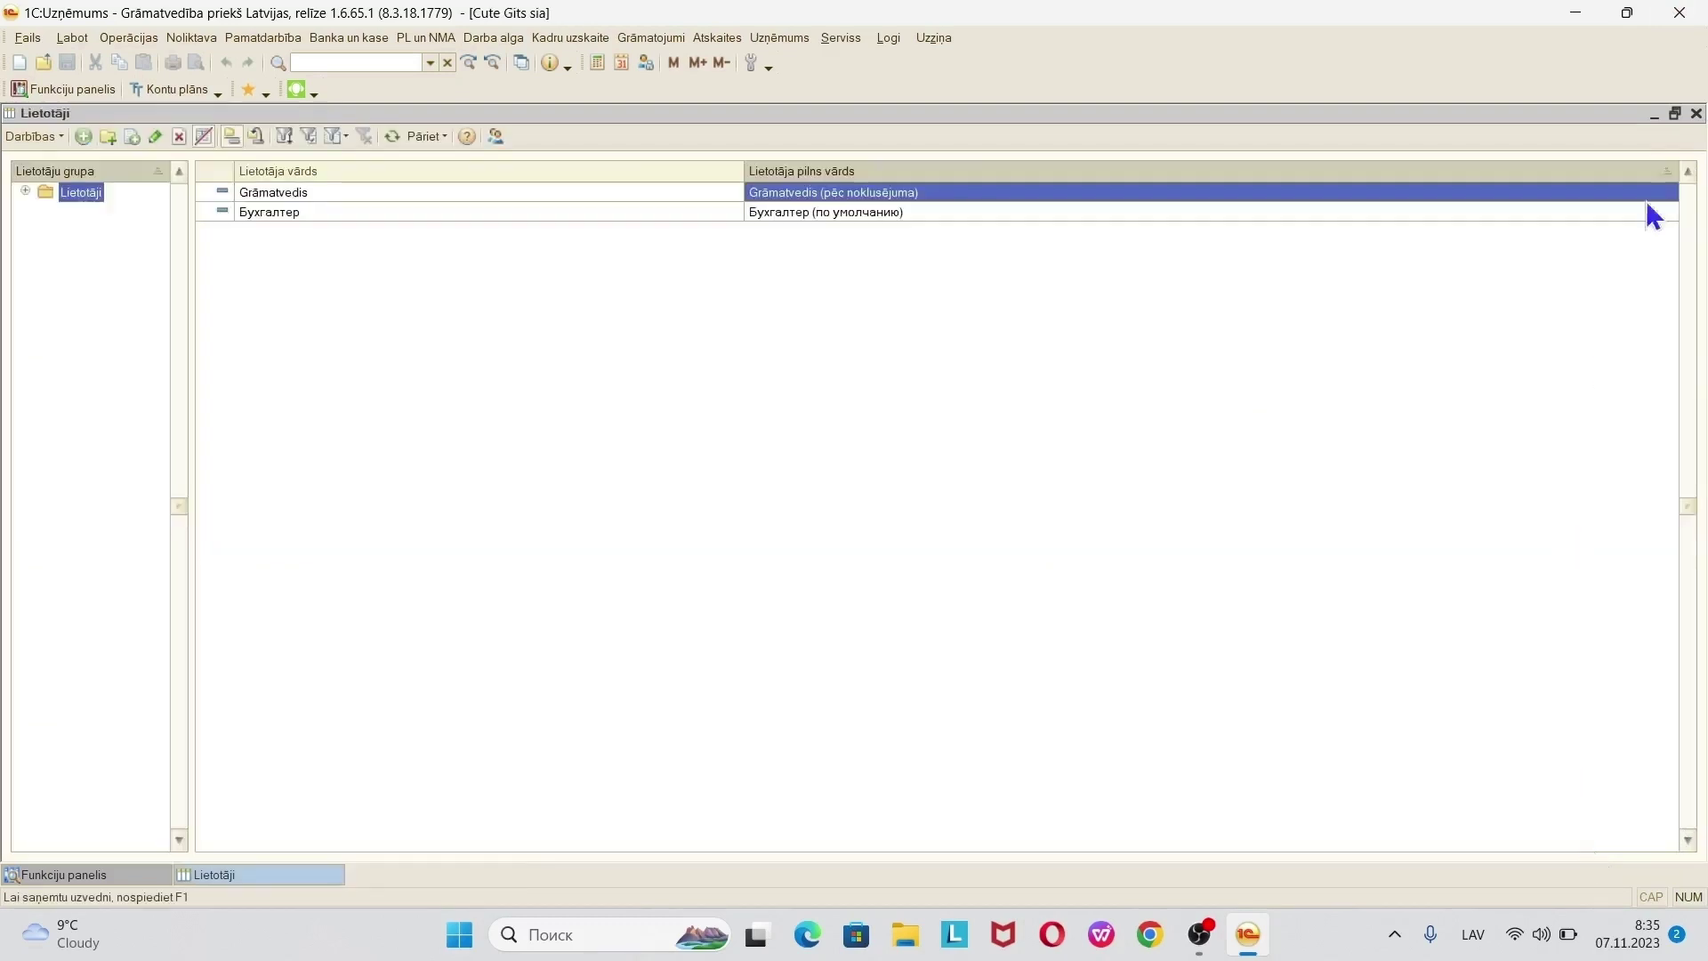
click(1696, 113)
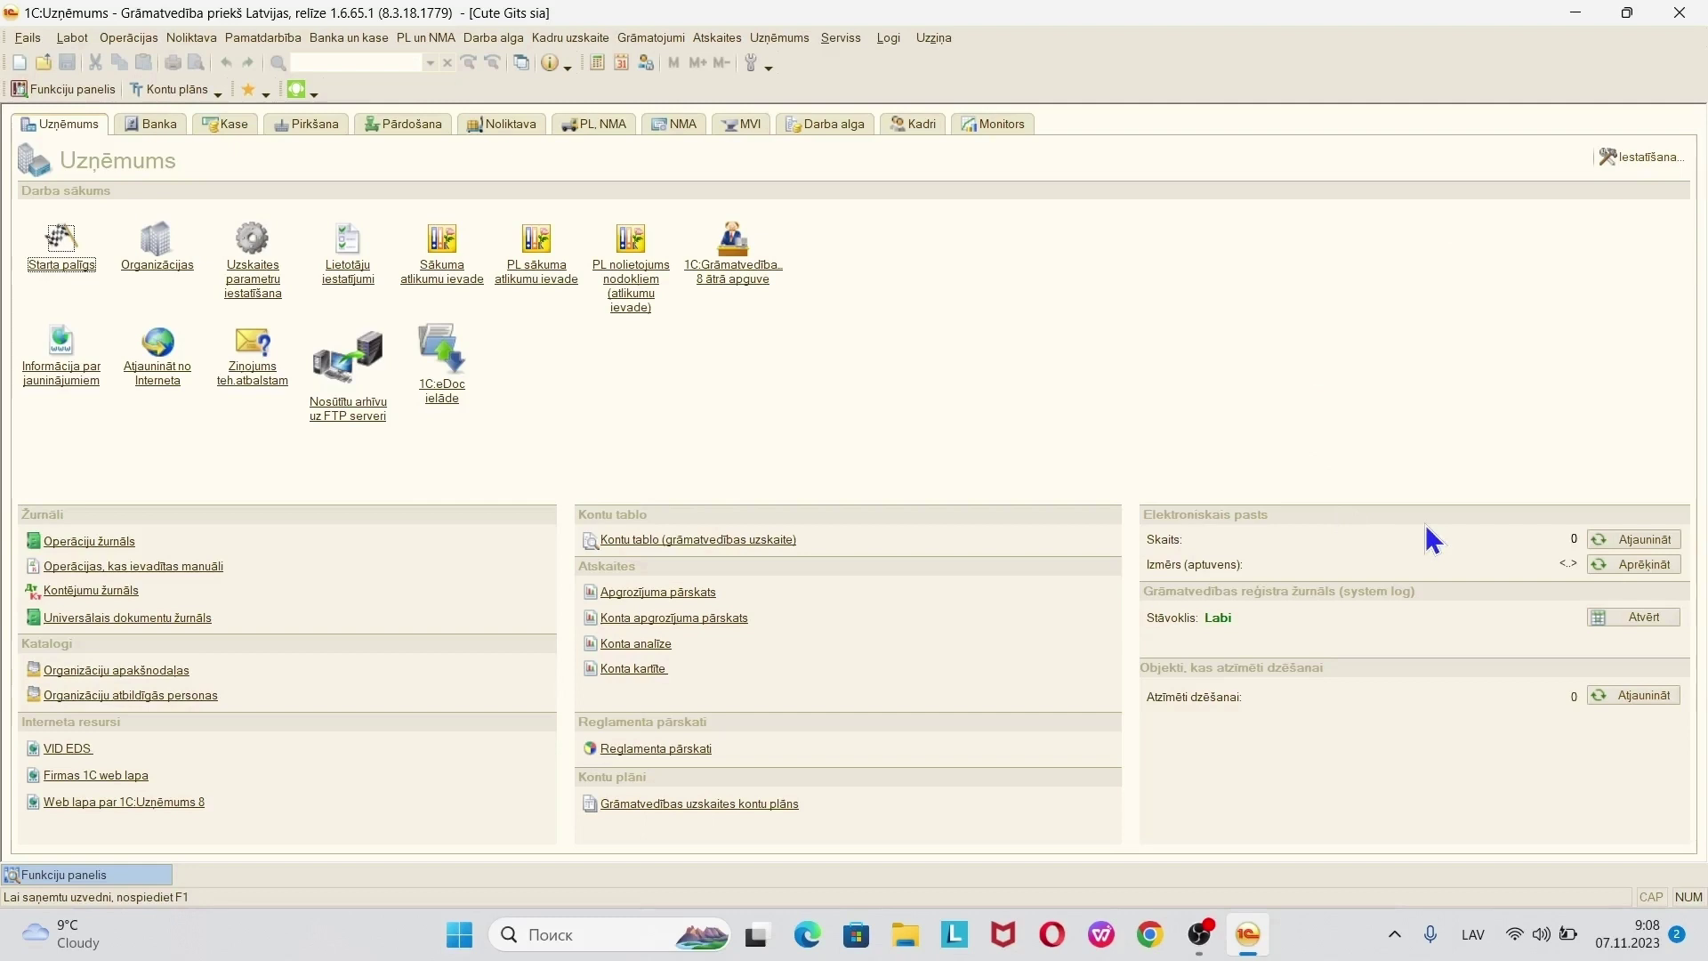
click(779, 37)
mouse_move(900, 456)
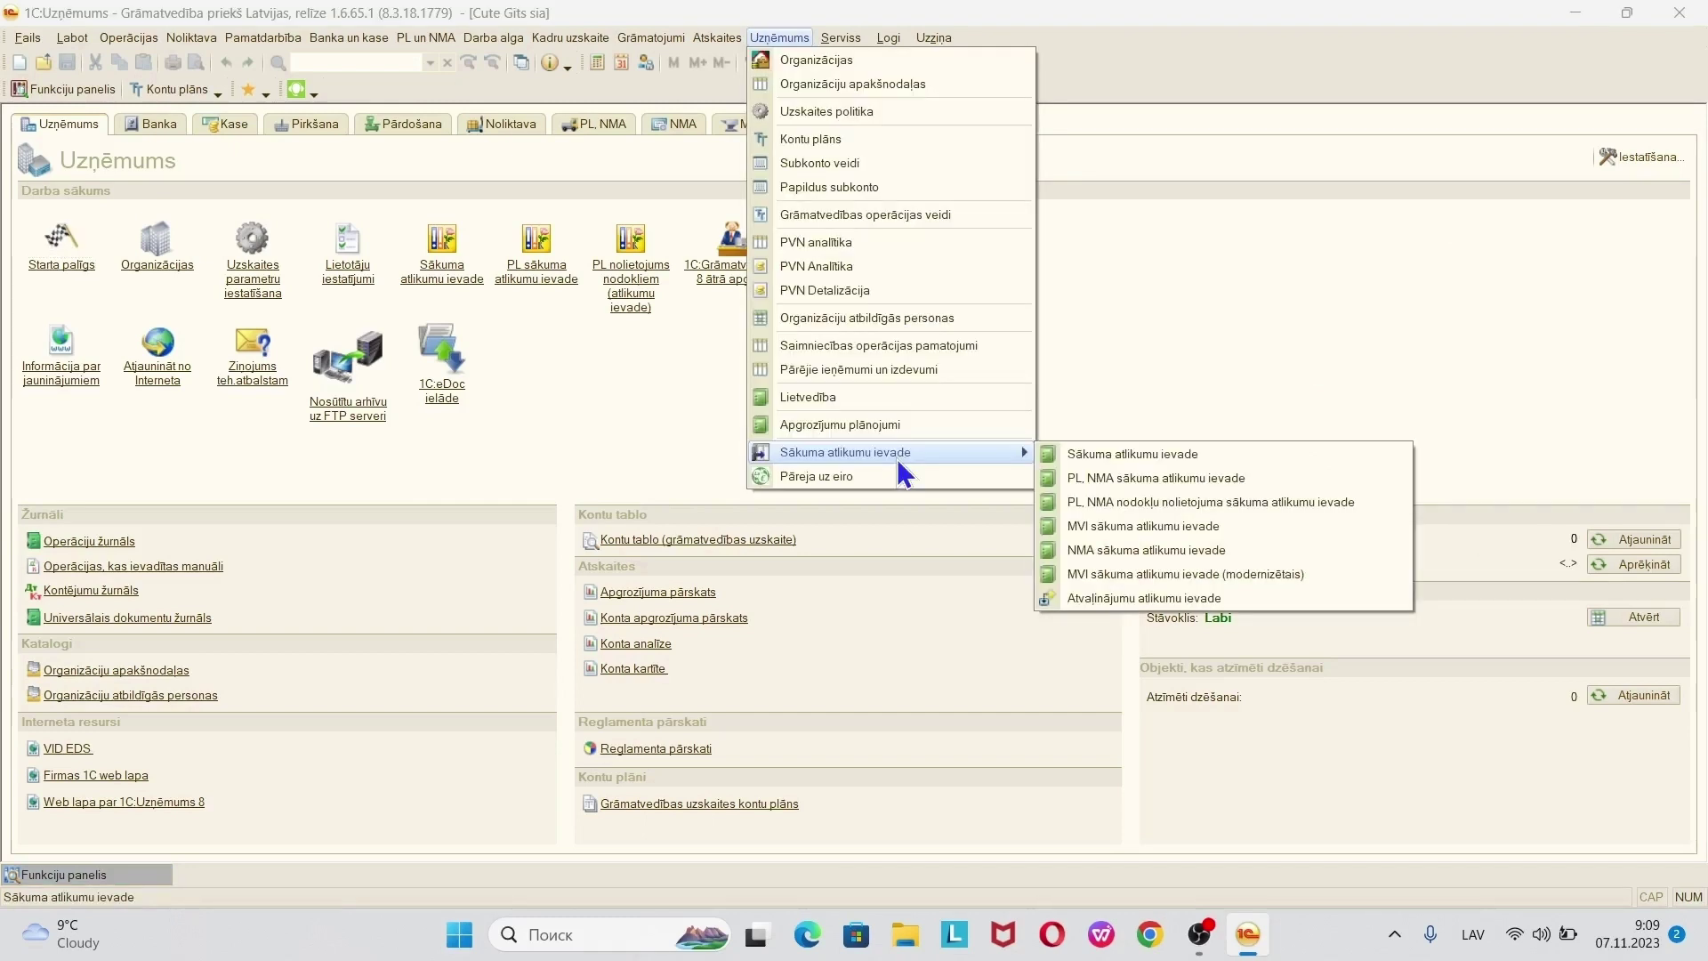